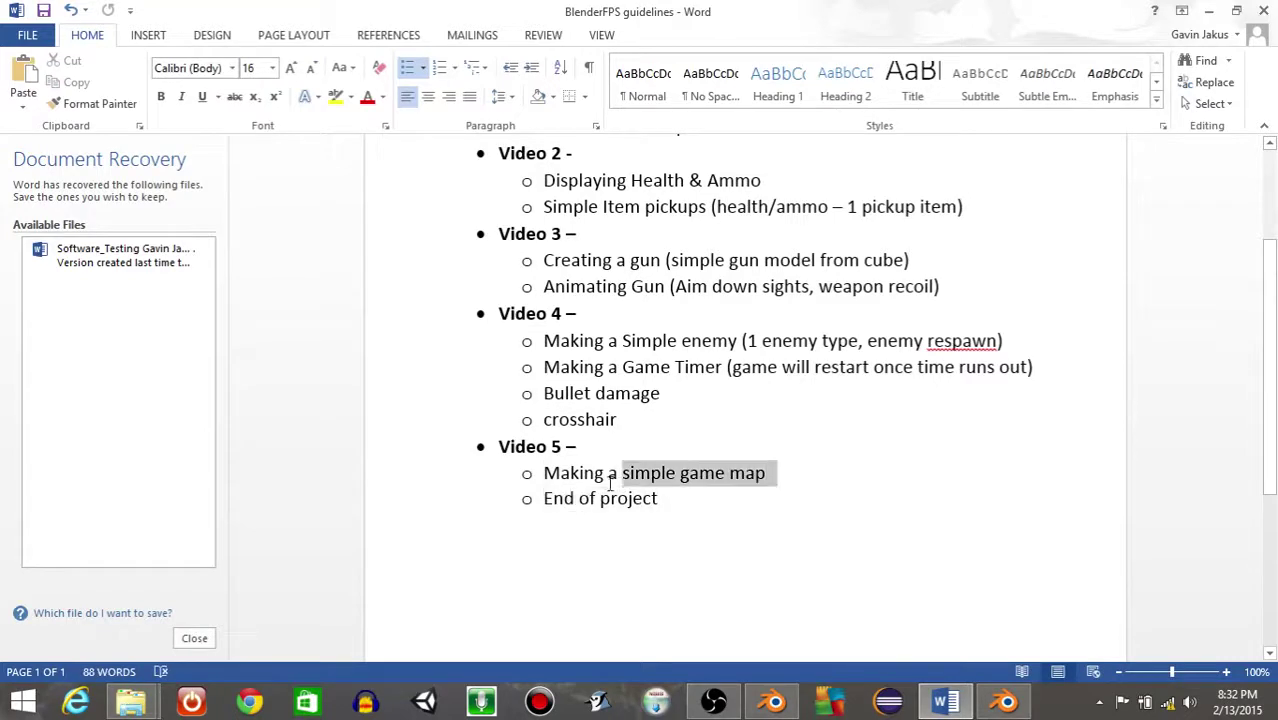
left_click(516, 473)
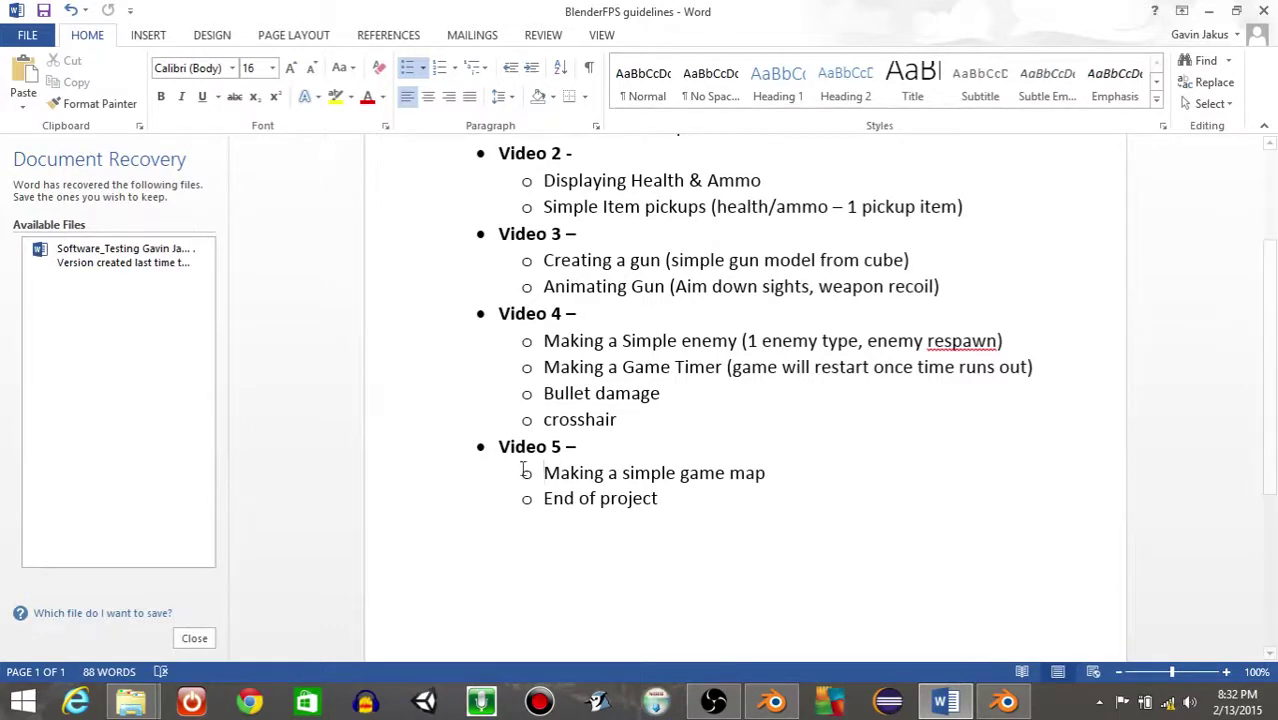
left_click_drag(503, 470, 818, 474)
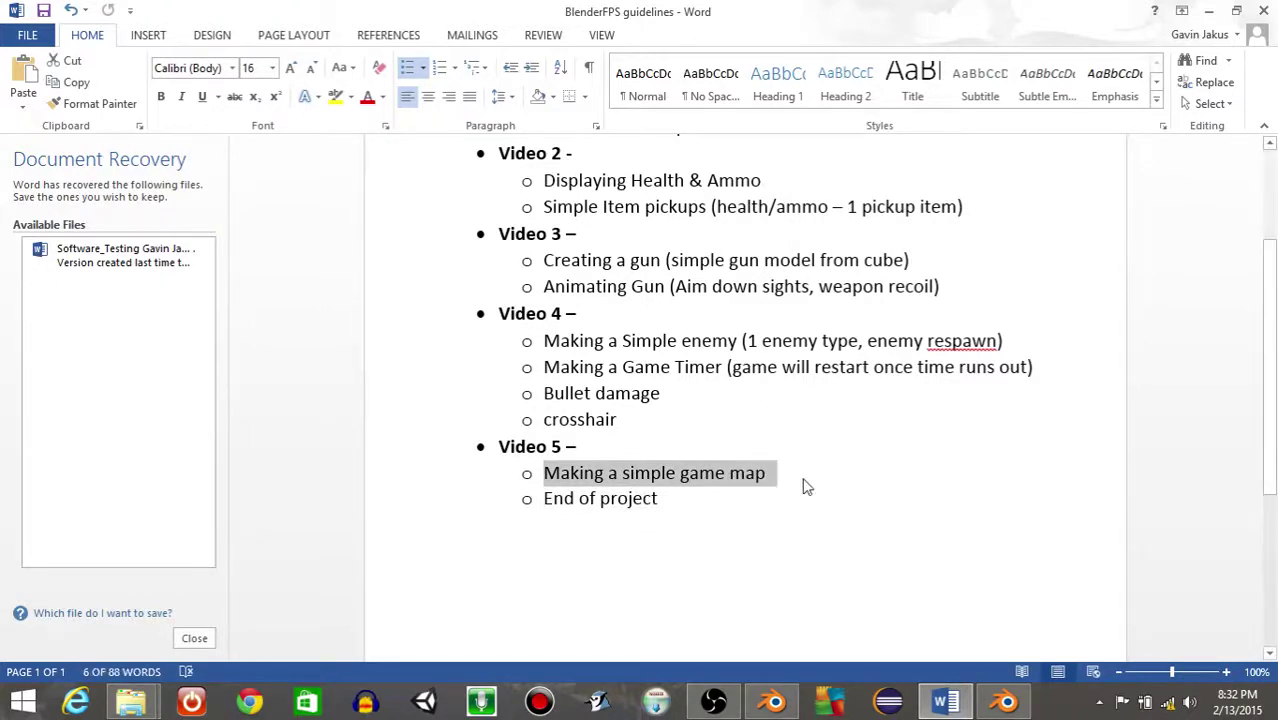
left_click(802, 485)
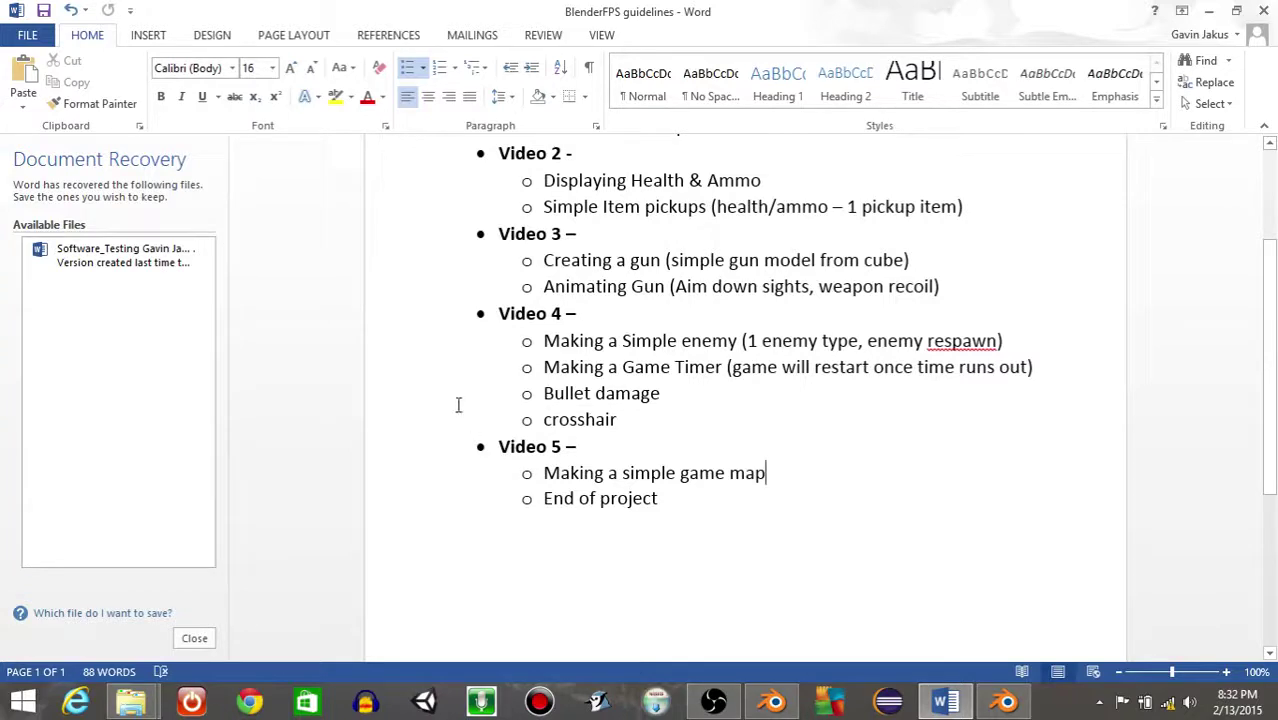
left_click(419, 314)
left_click(458, 365)
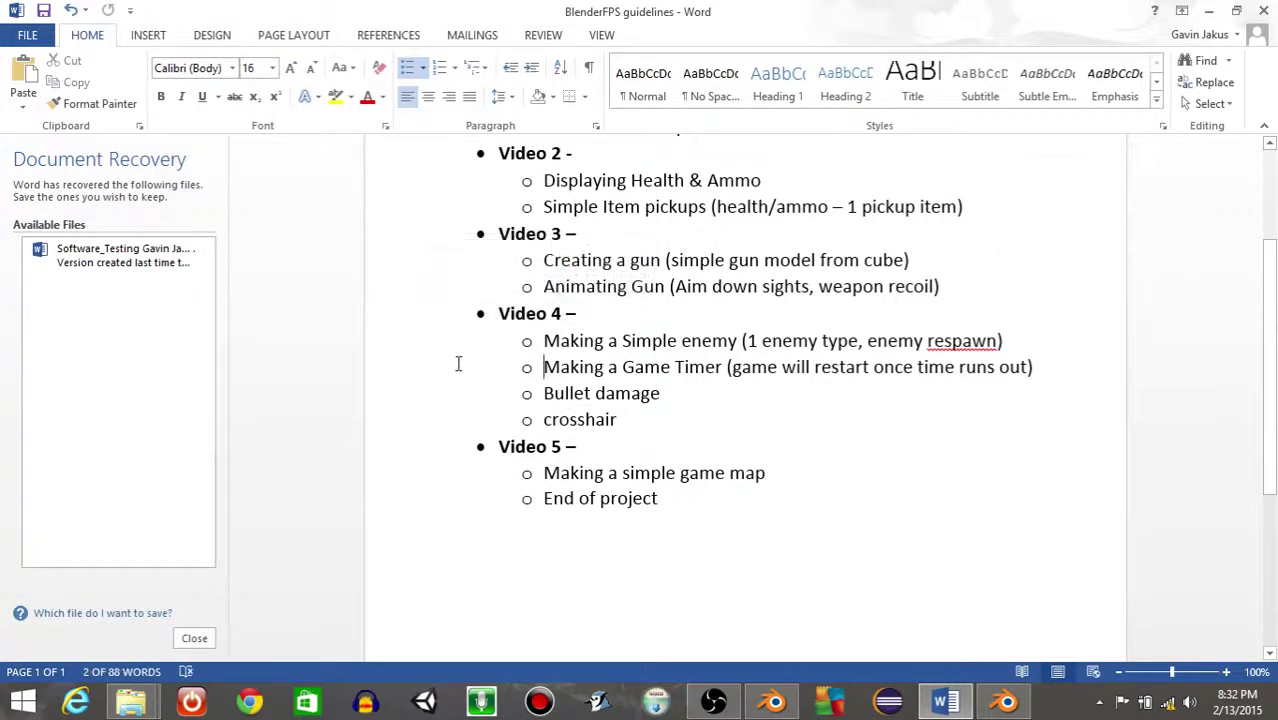
Switch to the fpsTutorialGame project in Blender and select the green ground plane.
left_click(773, 702)
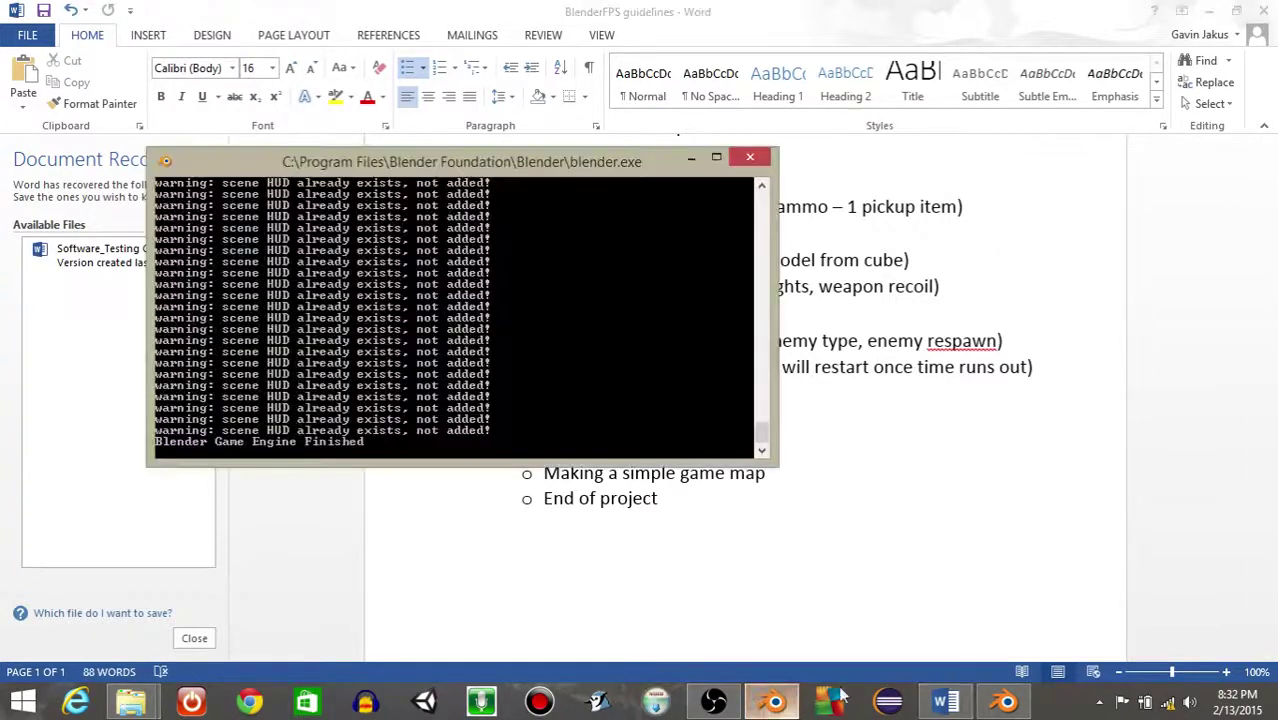
left_click(1005, 703)
middle_click_drag(685, 314, 507, 386)
scroll(520, 332, "down", 6)
right_click(507, 386)
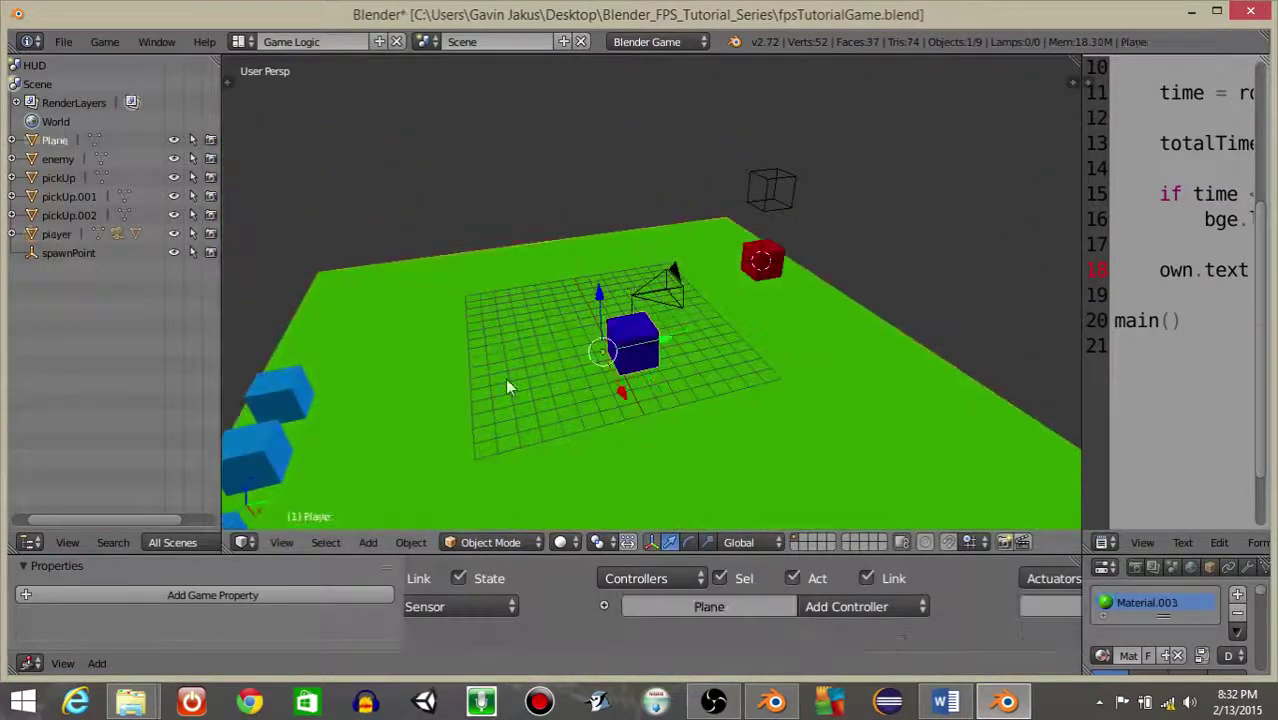
Enlarge the logic editor area, split the 3D view vertically and turn the new area into a UV/Image Editor.
left_click_drag(539, 553, 545, 325)
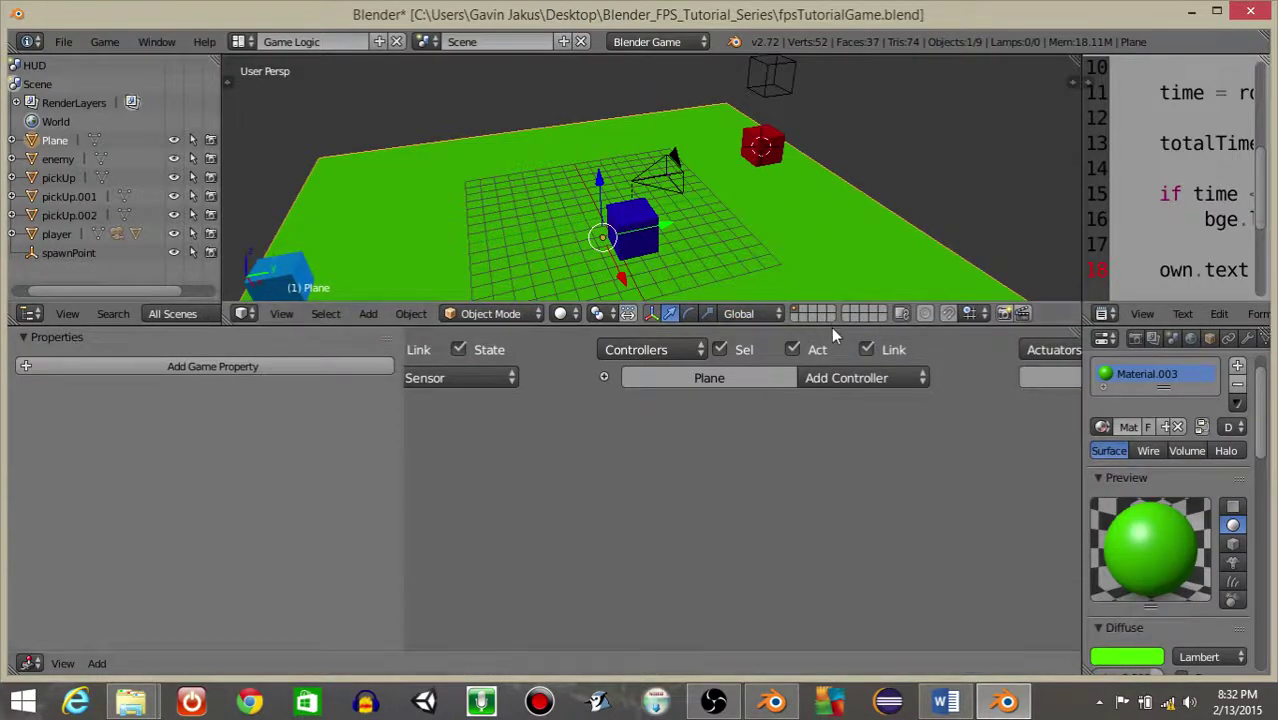
left_click_drag(818, 325, 802, 441)
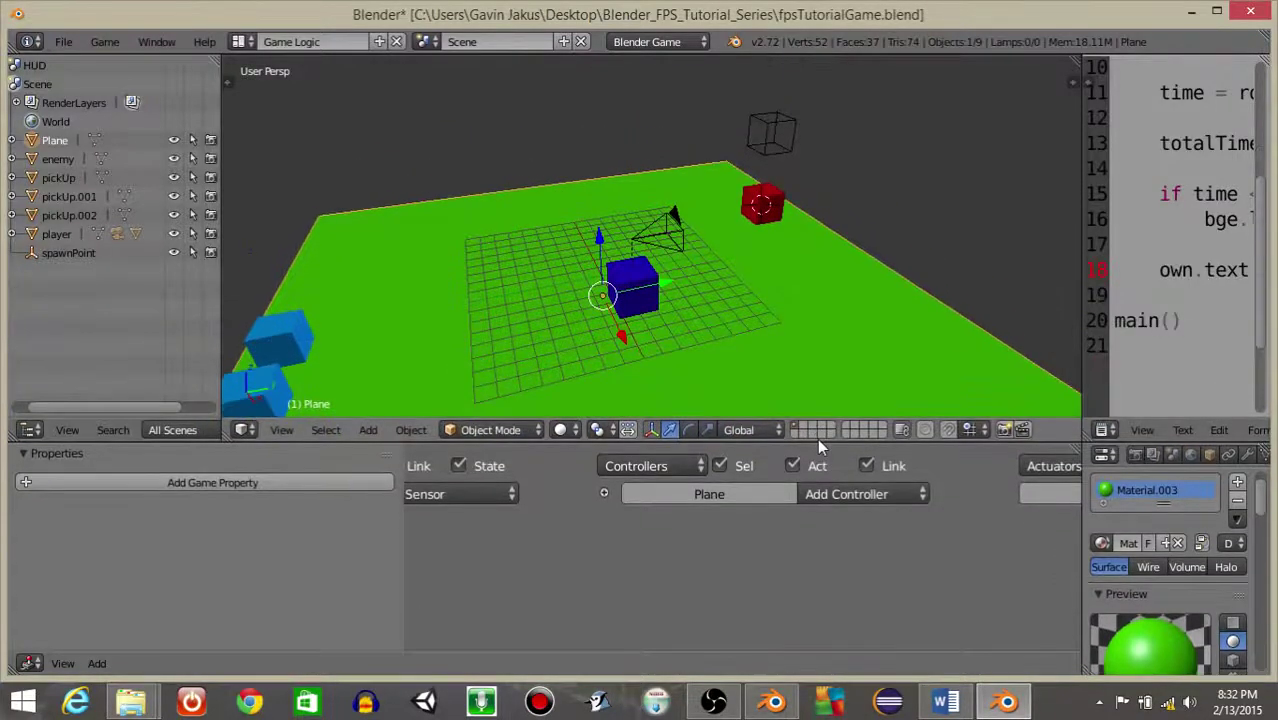
right_click(800, 444)
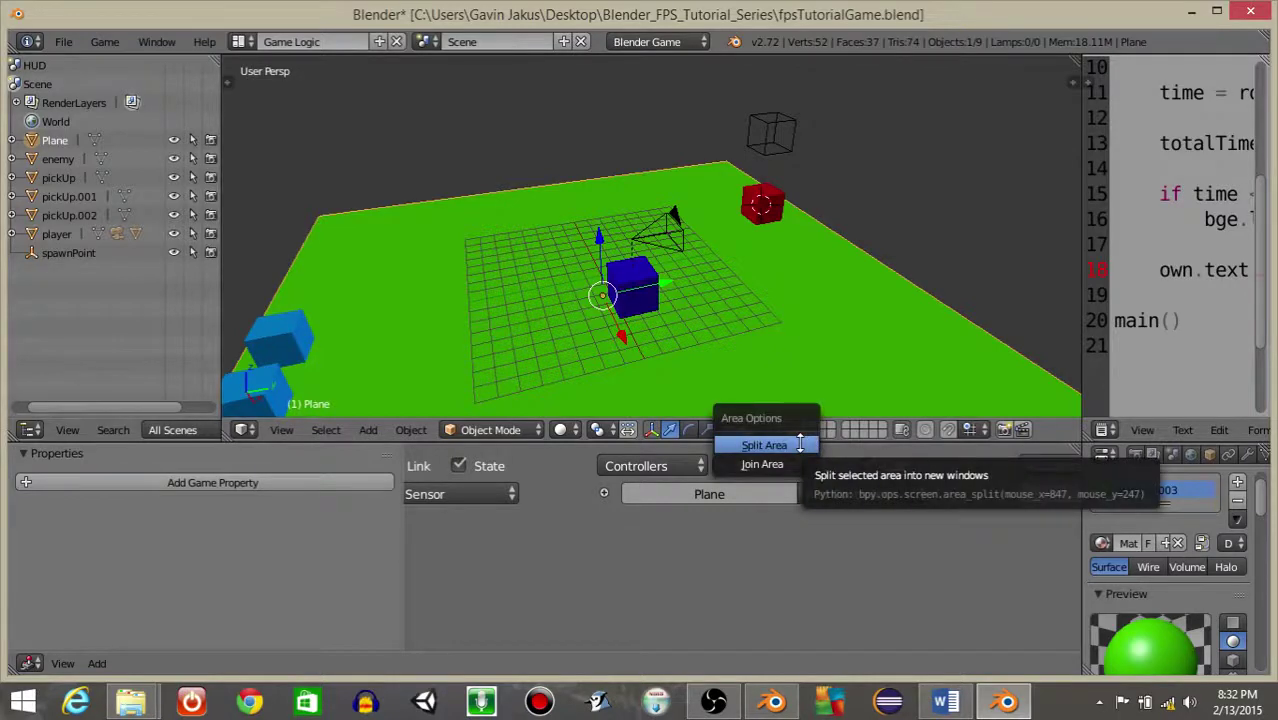
left_click(800, 444)
left_click(736, 360)
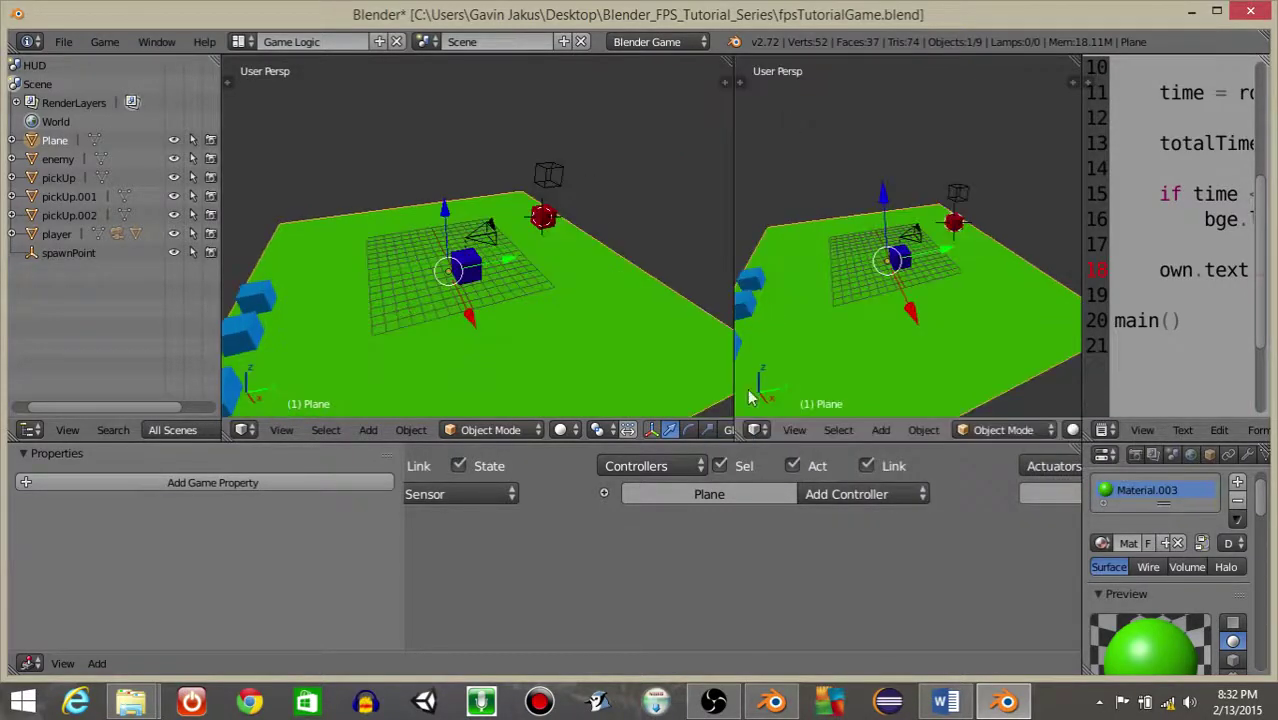
left_click(757, 430)
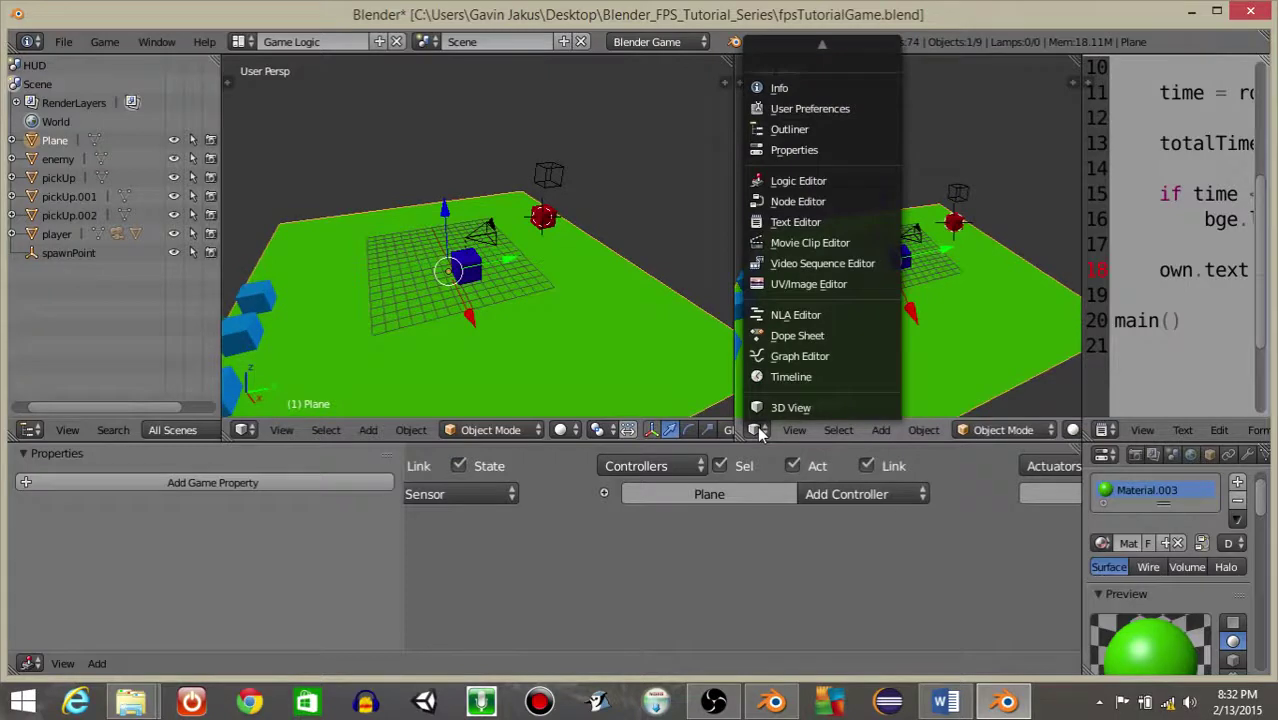
left_click(784, 285)
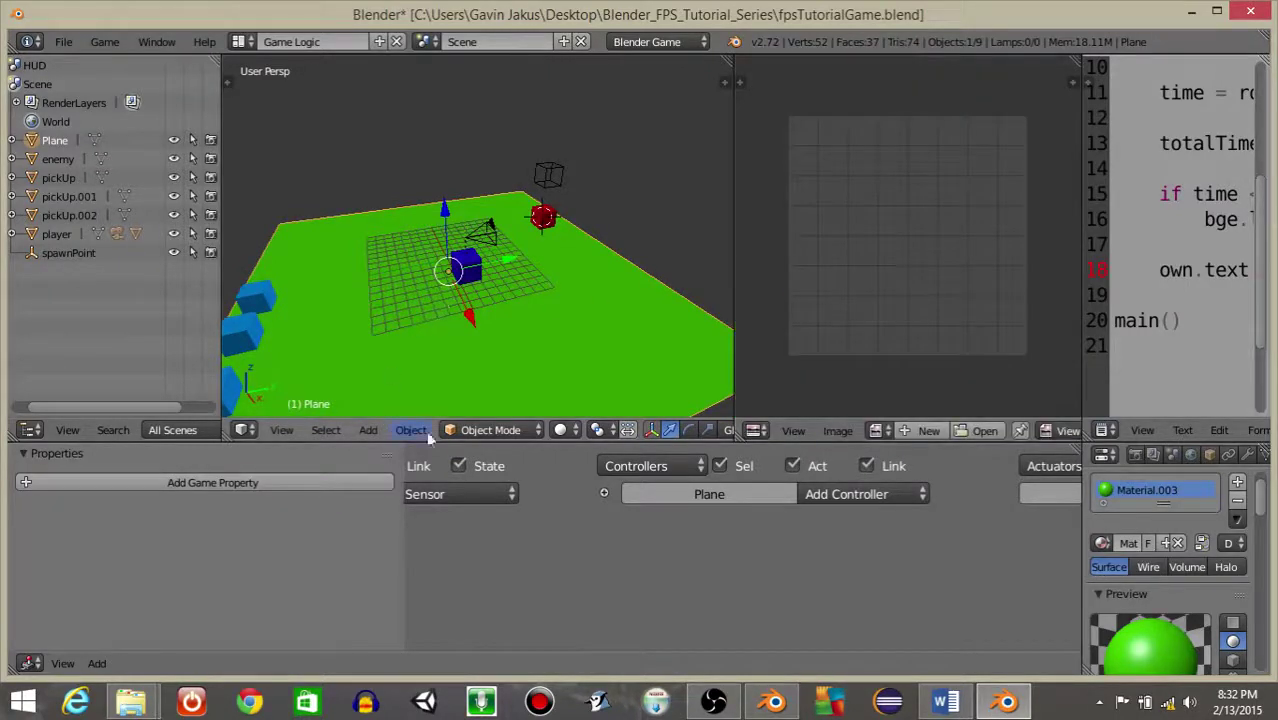
Enter Edit Mode on the ground plane and unwrap its mesh.
left_click(490, 430)
left_click(485, 383)
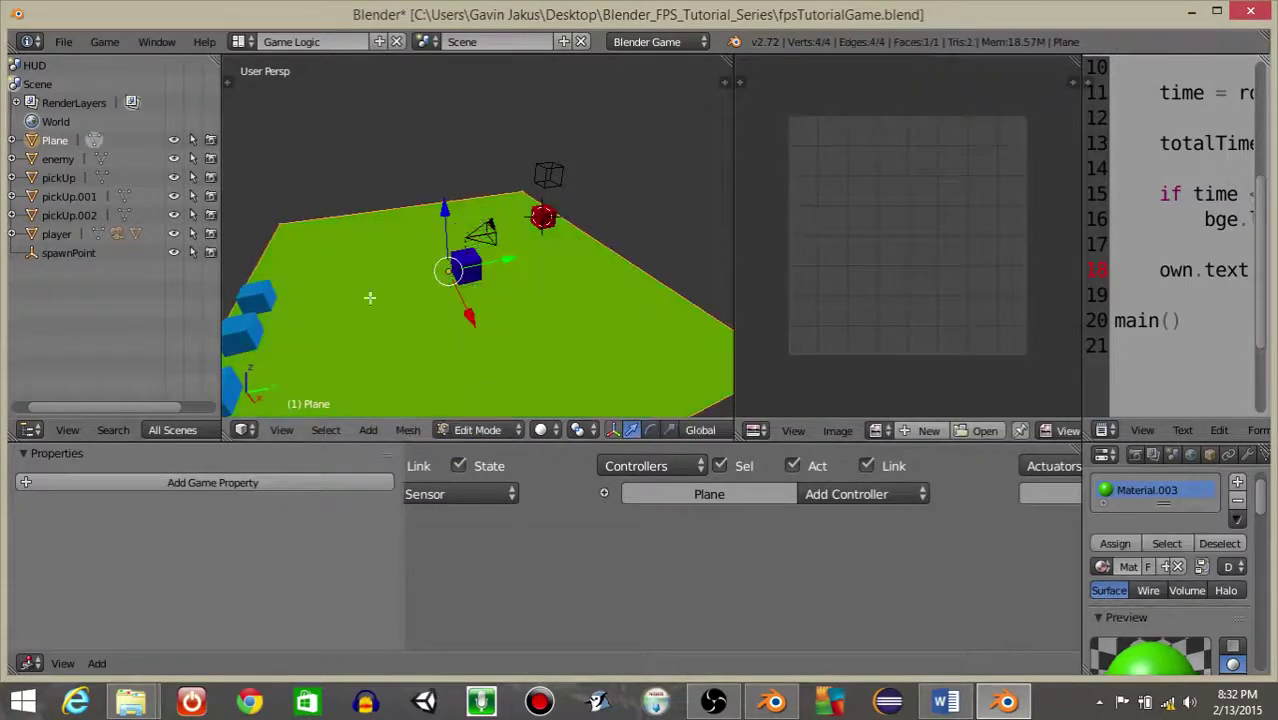
key("u")
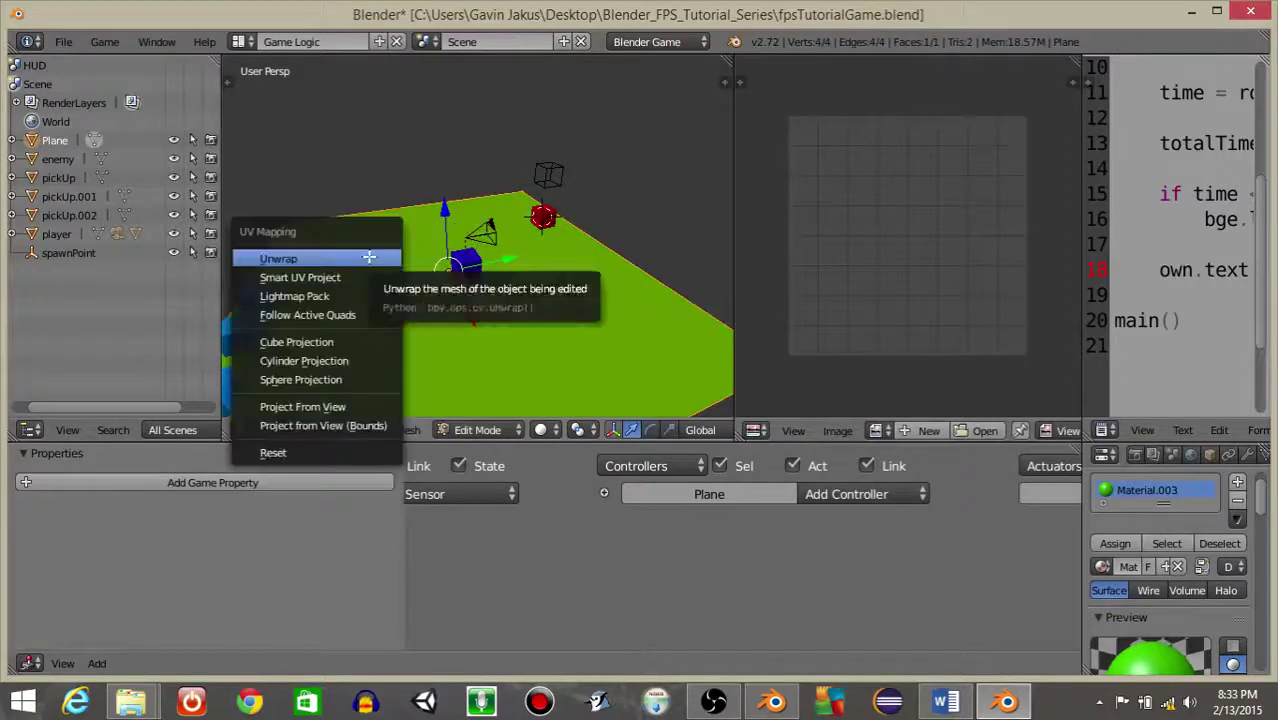
left_click(369, 257)
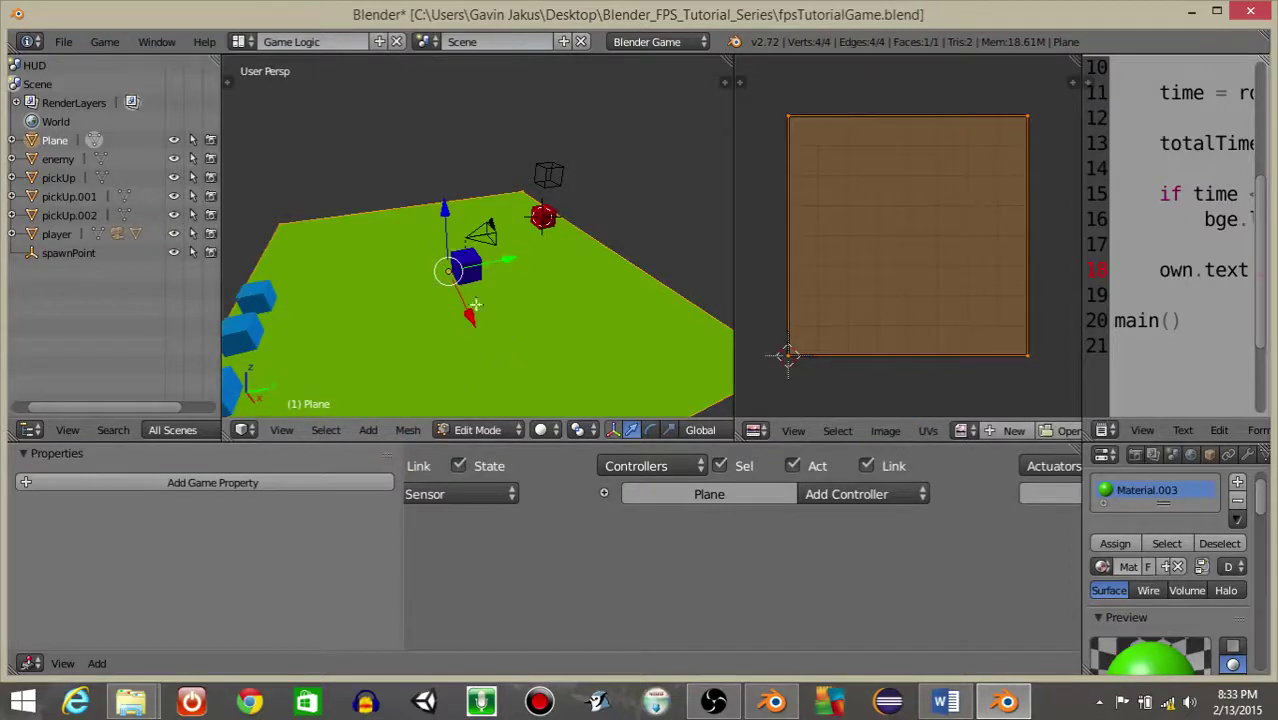
Open dirtGroundTexture.jpg from the Desktop's EnvironmentFolder/images folder as the image for the plane's UV map.
left_click(884, 431)
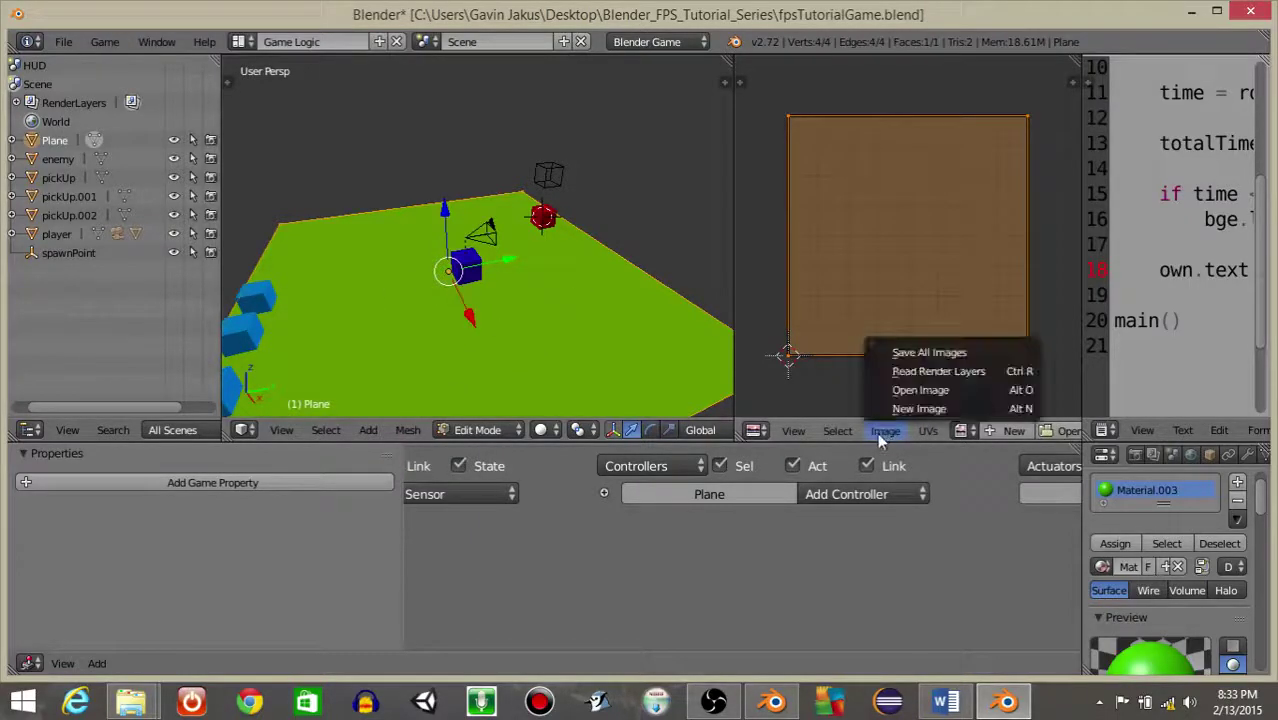
left_click(915, 390)
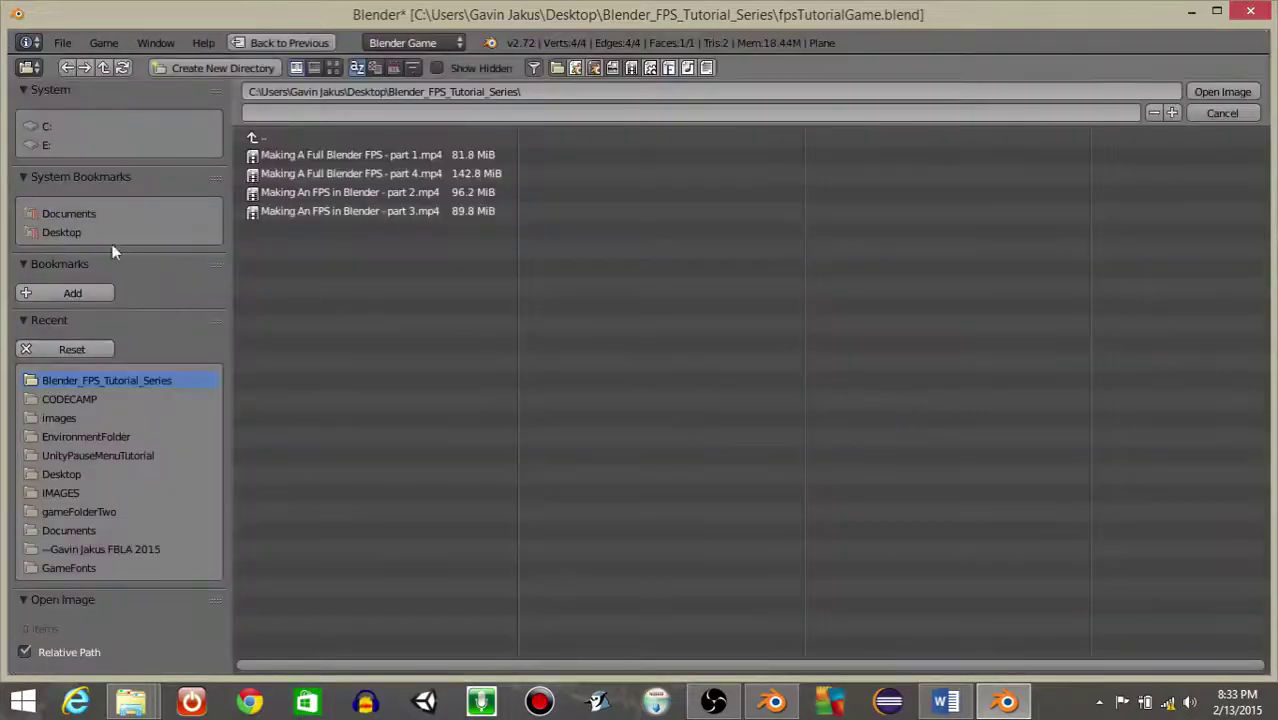
left_click(68, 233)
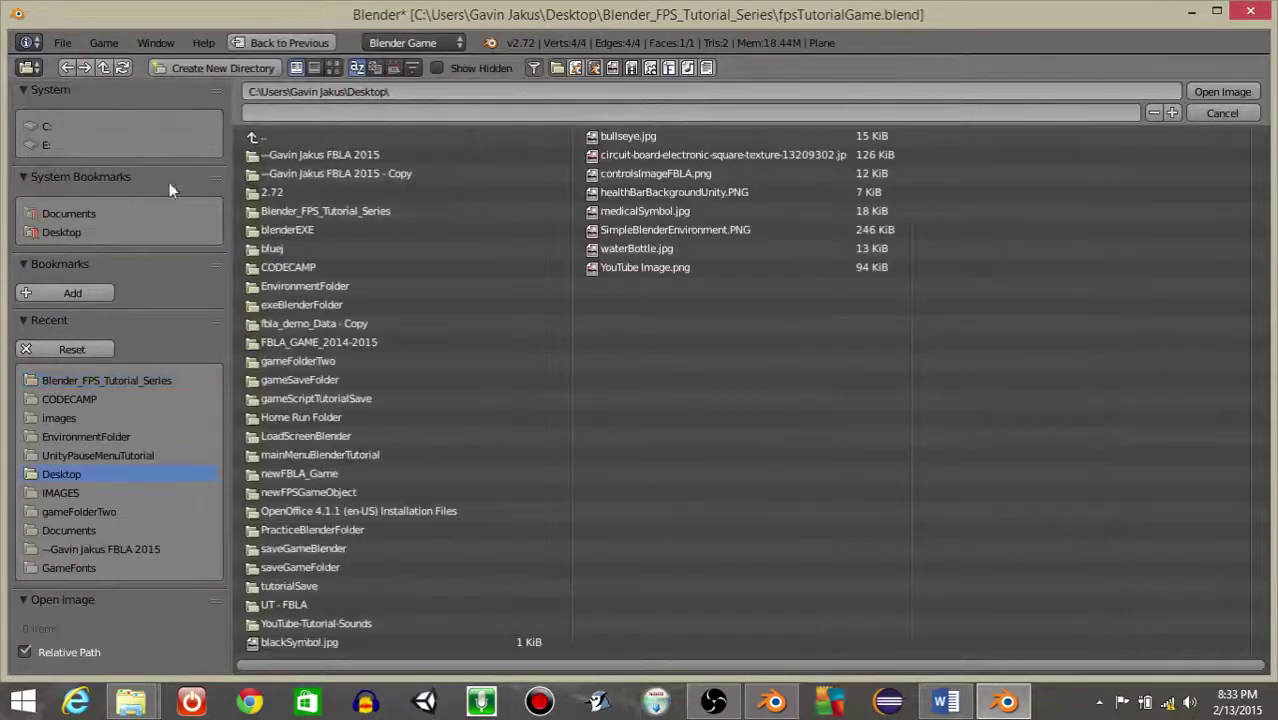
left_click(325, 289)
left_click(280, 157)
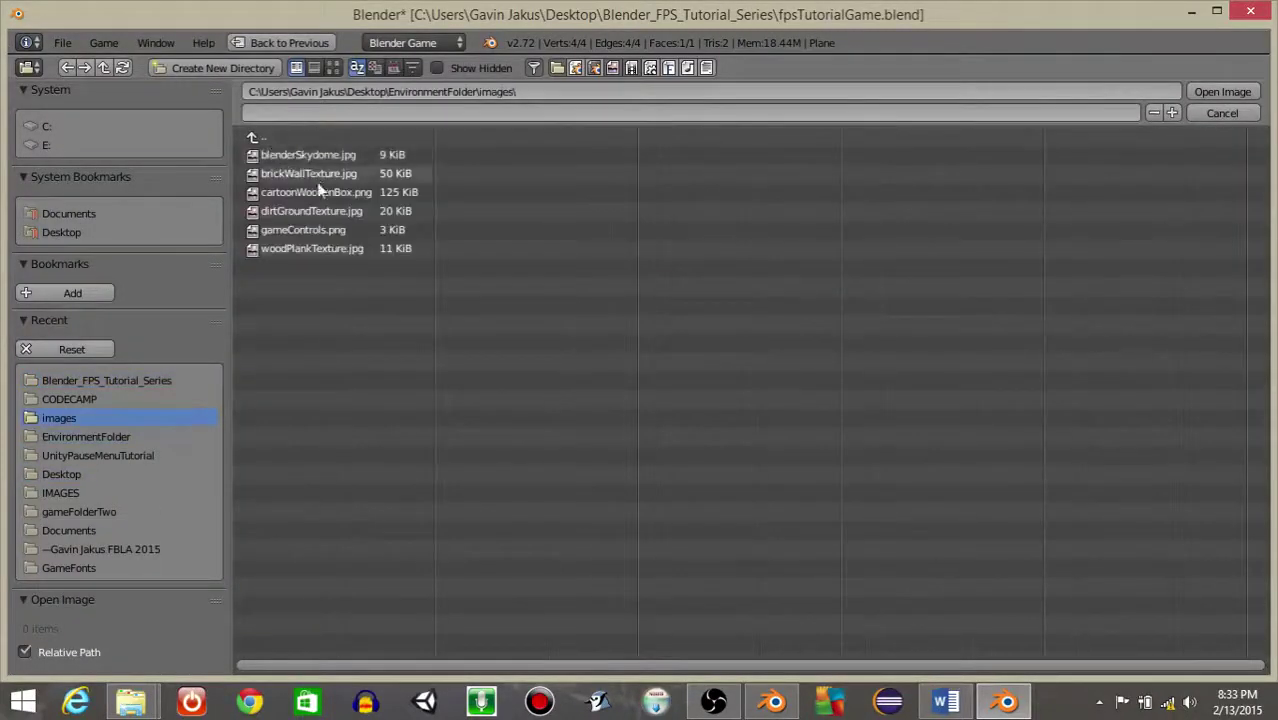
left_click(312, 213)
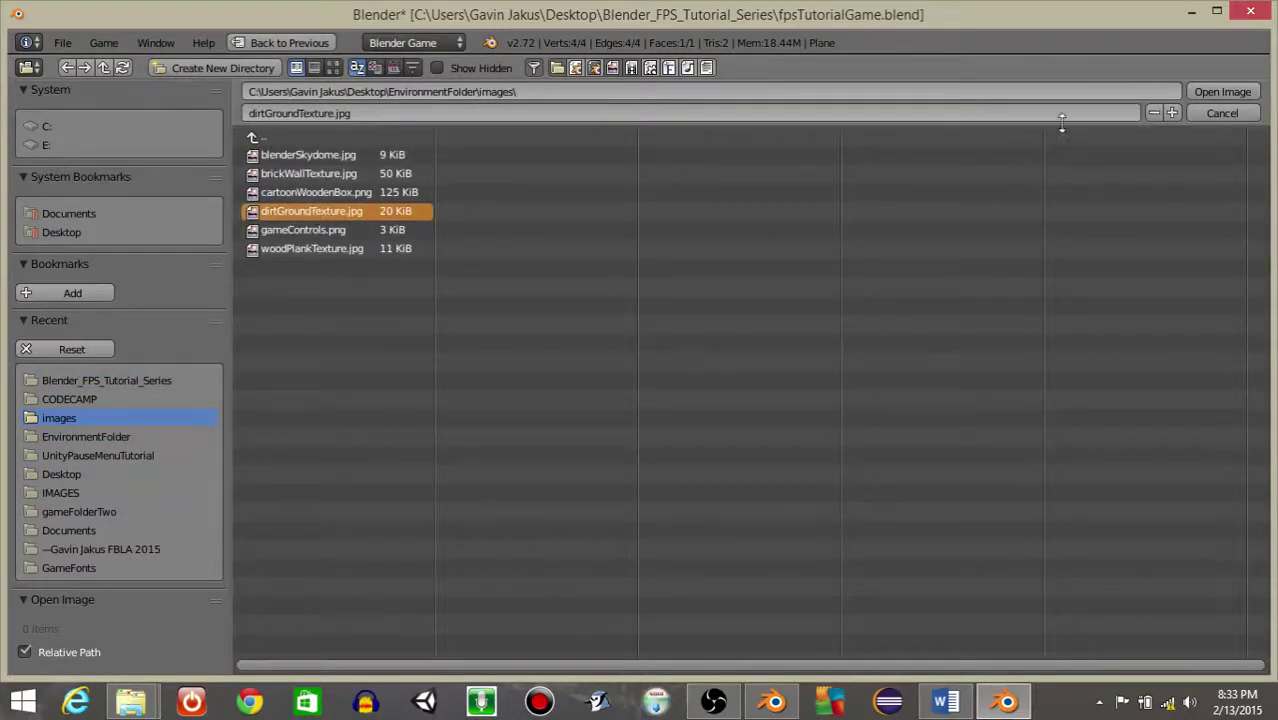
left_click(1197, 97)
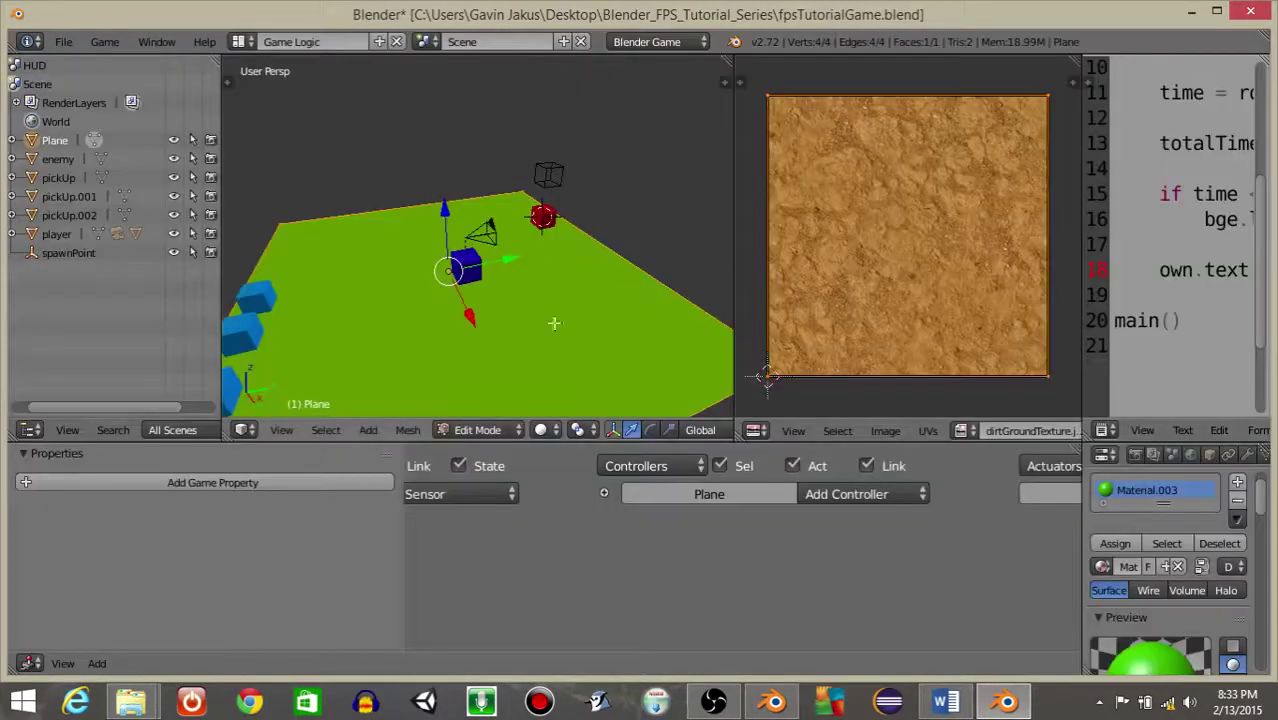
Set the viewport shading to Texture, scale the plane's UVs up beyond the dirt image and return to Object Mode.
left_click(541, 430)
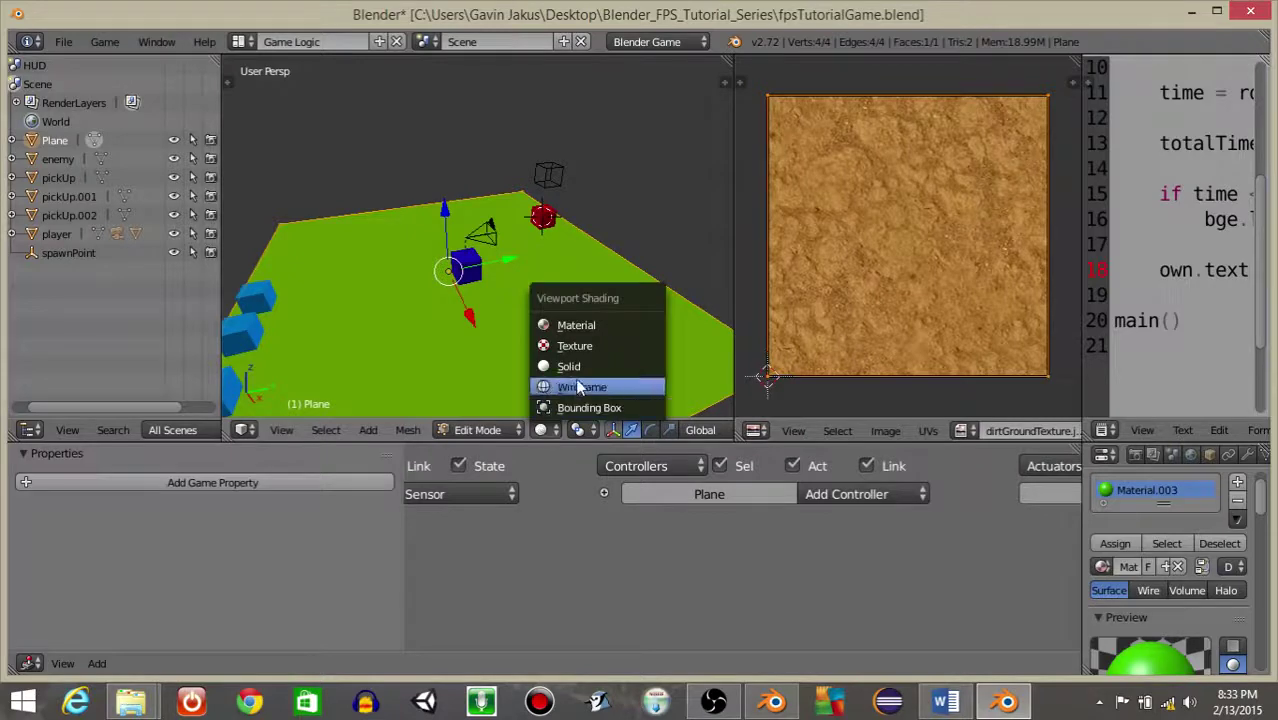
left_click(580, 344)
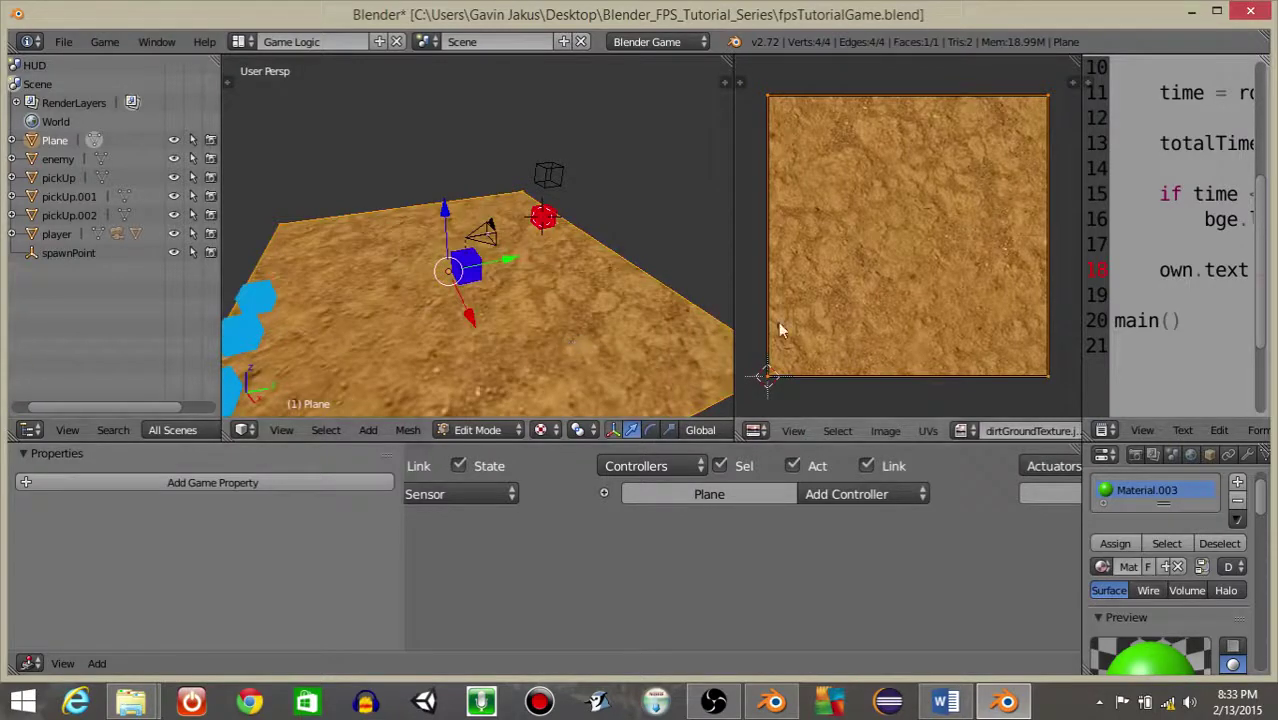
key("s")
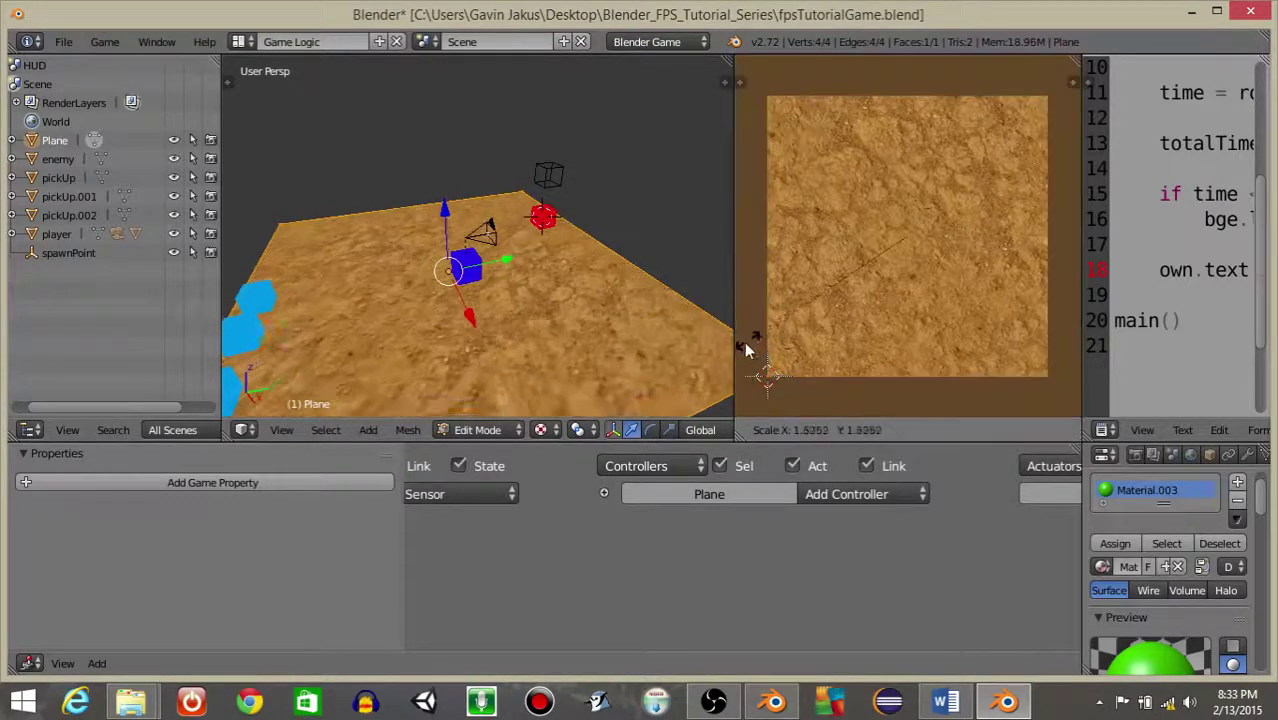
left_click(940, 392)
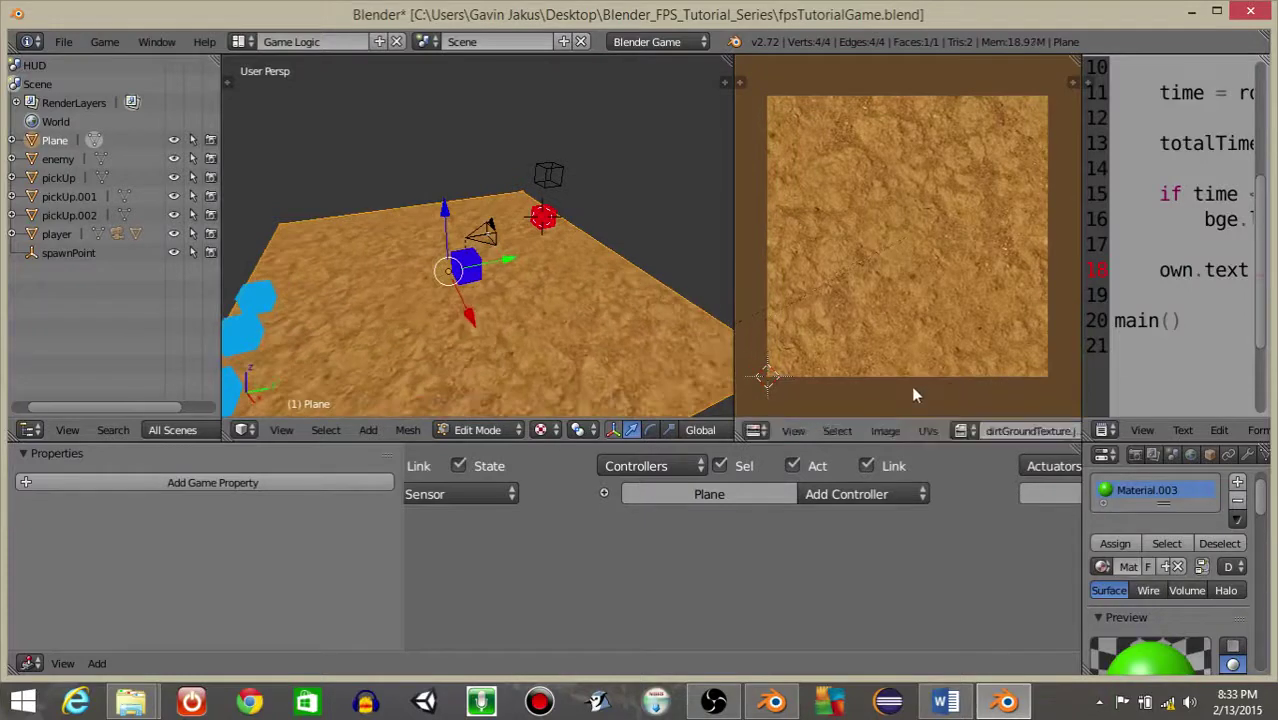
left_click(488, 430)
left_click(480, 405)
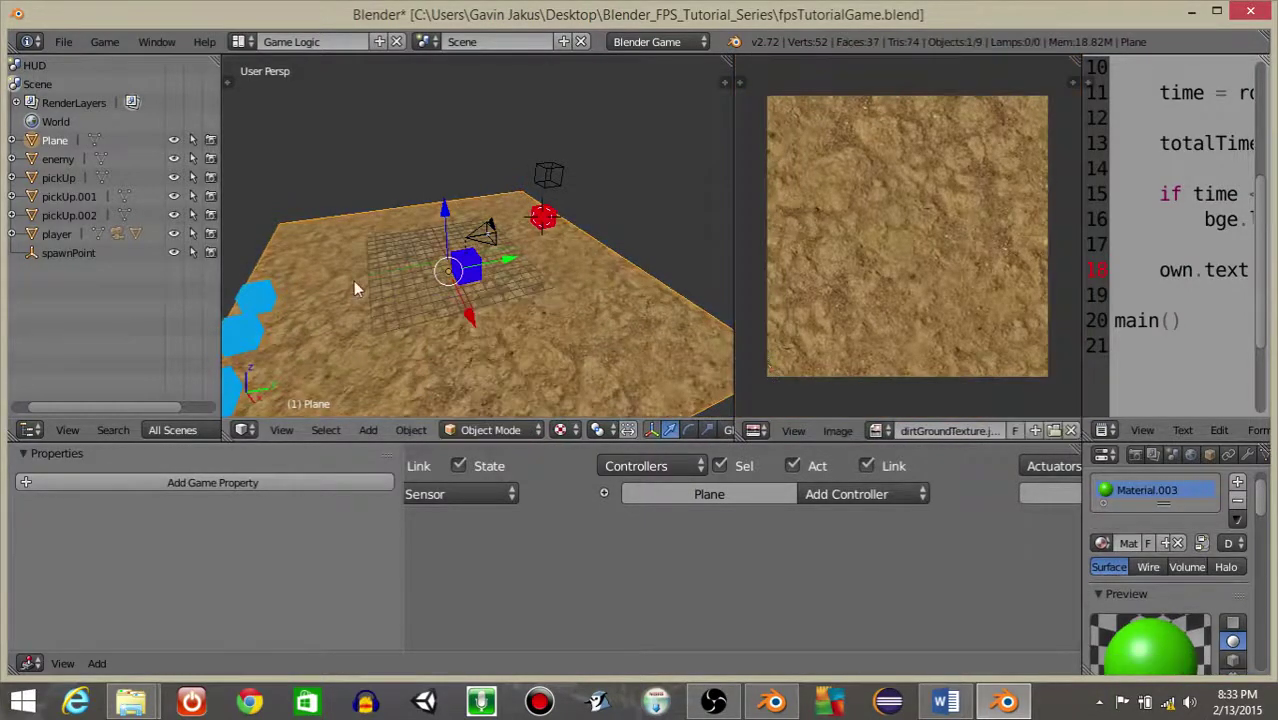
Test-run the game to check how the ground texture renders, and stop it.
middle_click_drag(353, 281, 415, 275)
key("p")
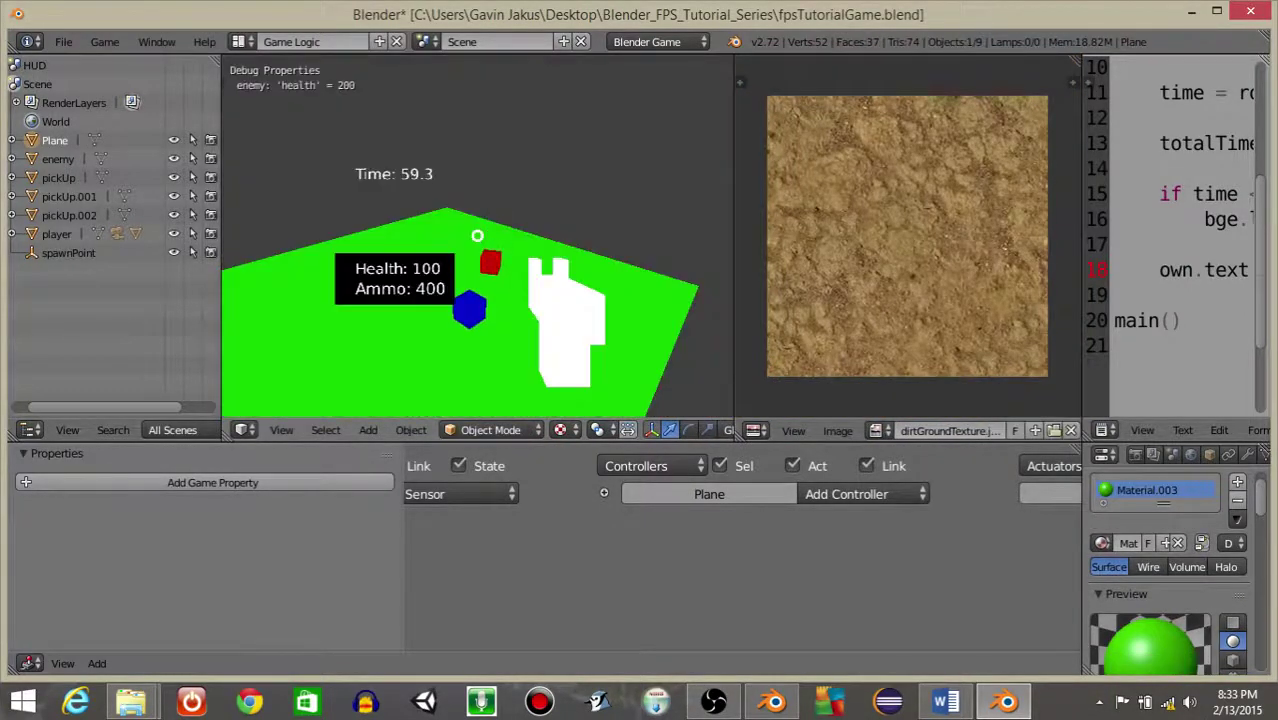
key("Escape")
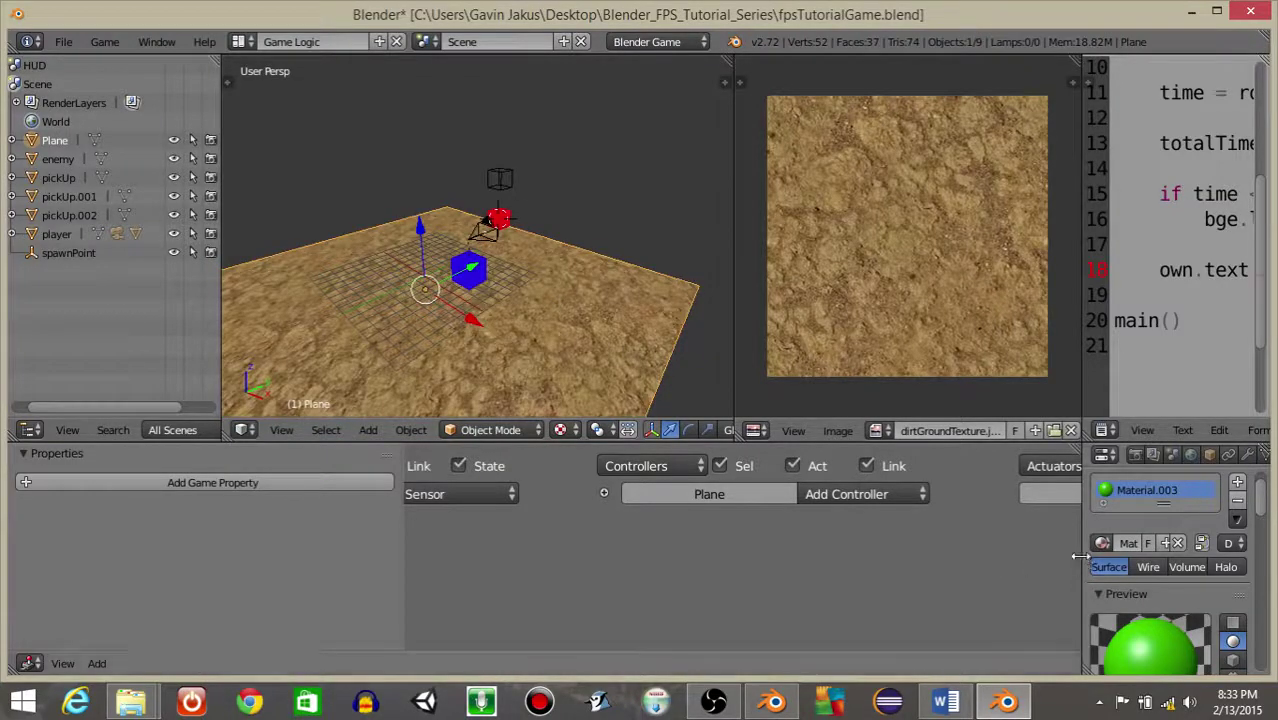
Widen the properties area, remove the plane's green material and create a new material in its place.
left_click_drag(1082, 560, 650, 625)
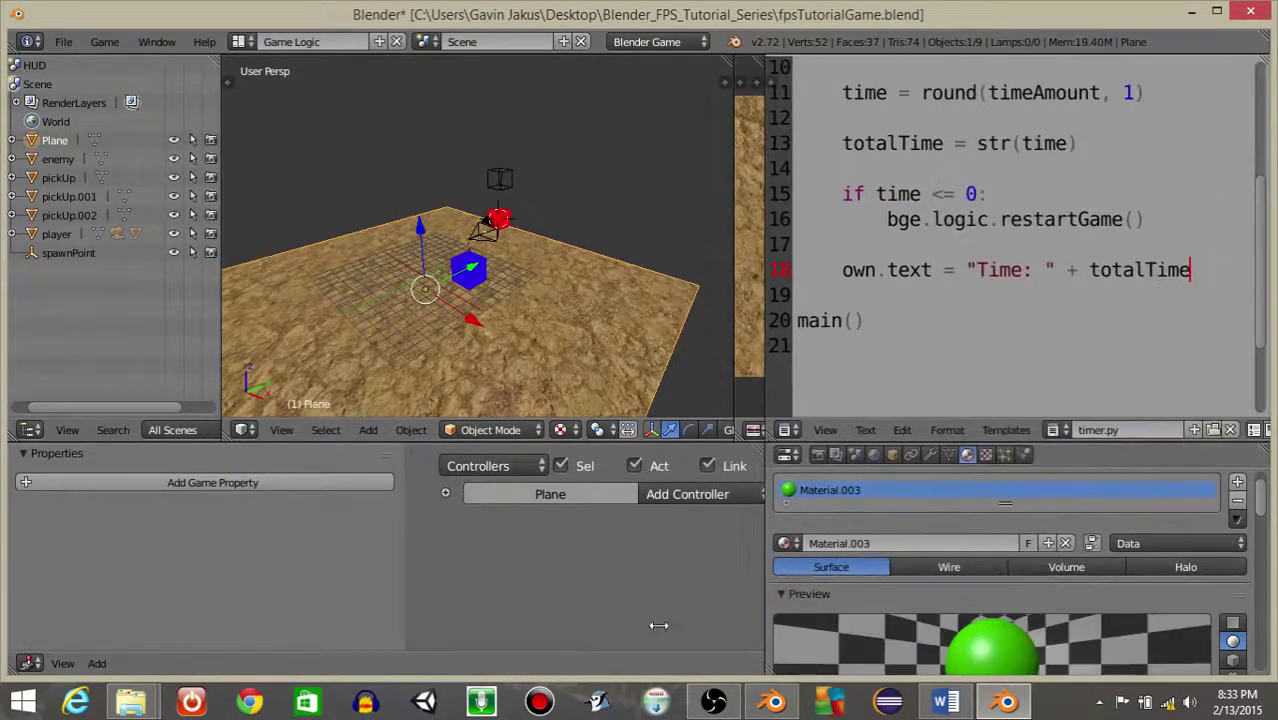
left_click(1237, 500)
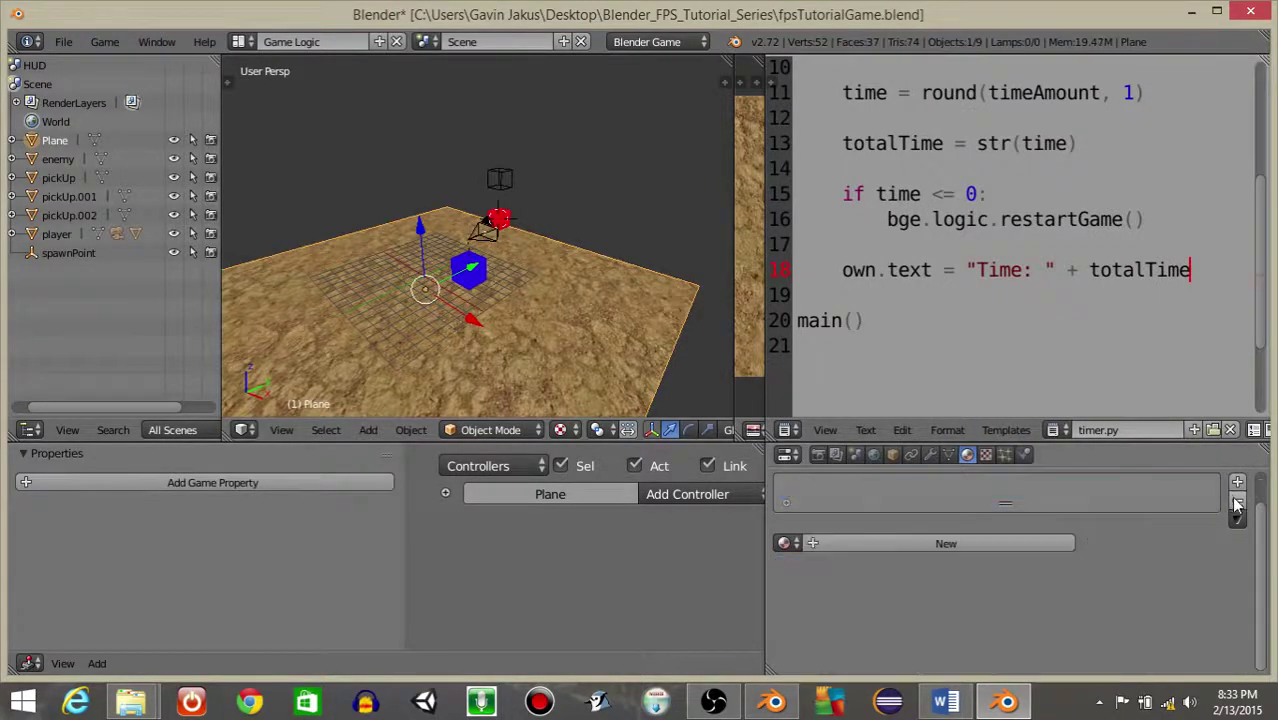
left_click(943, 542)
Add a new texture to the plane's new material and set its preview to Both.
left_click(986, 457)
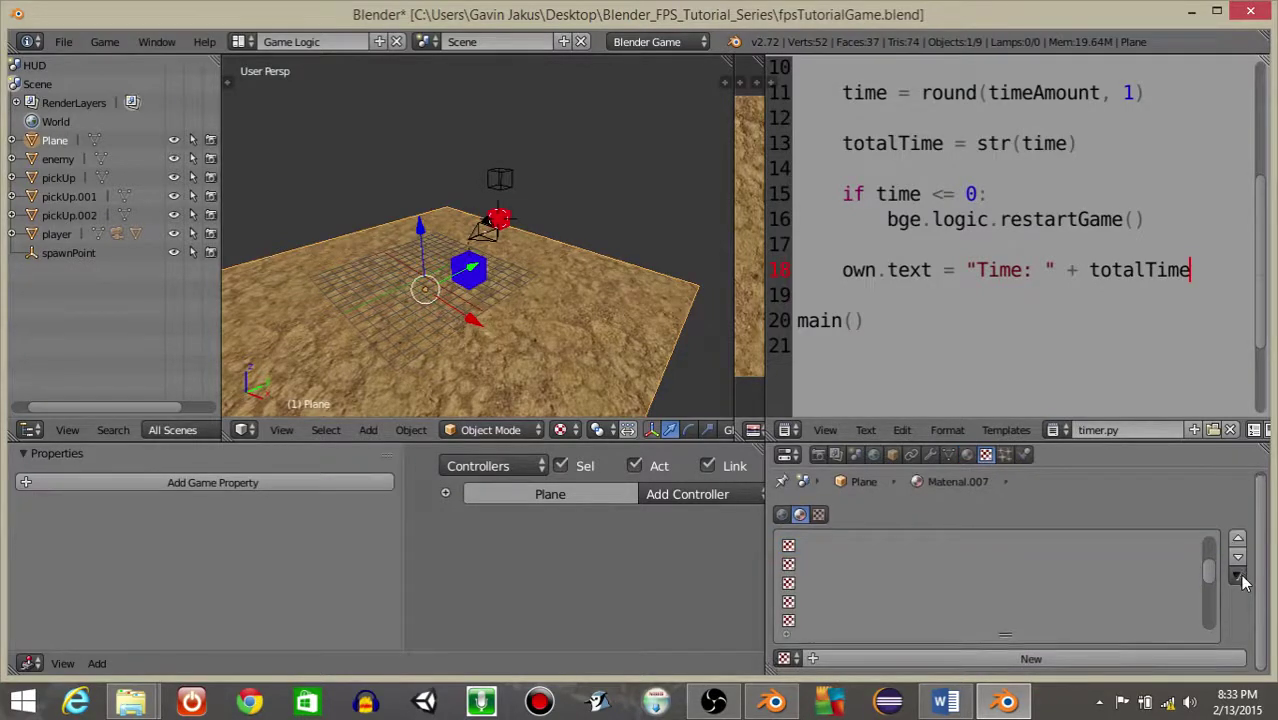
left_click(1078, 663)
scroll(1250, 543, "down", 4)
scroll(1250, 543, "down", 1)
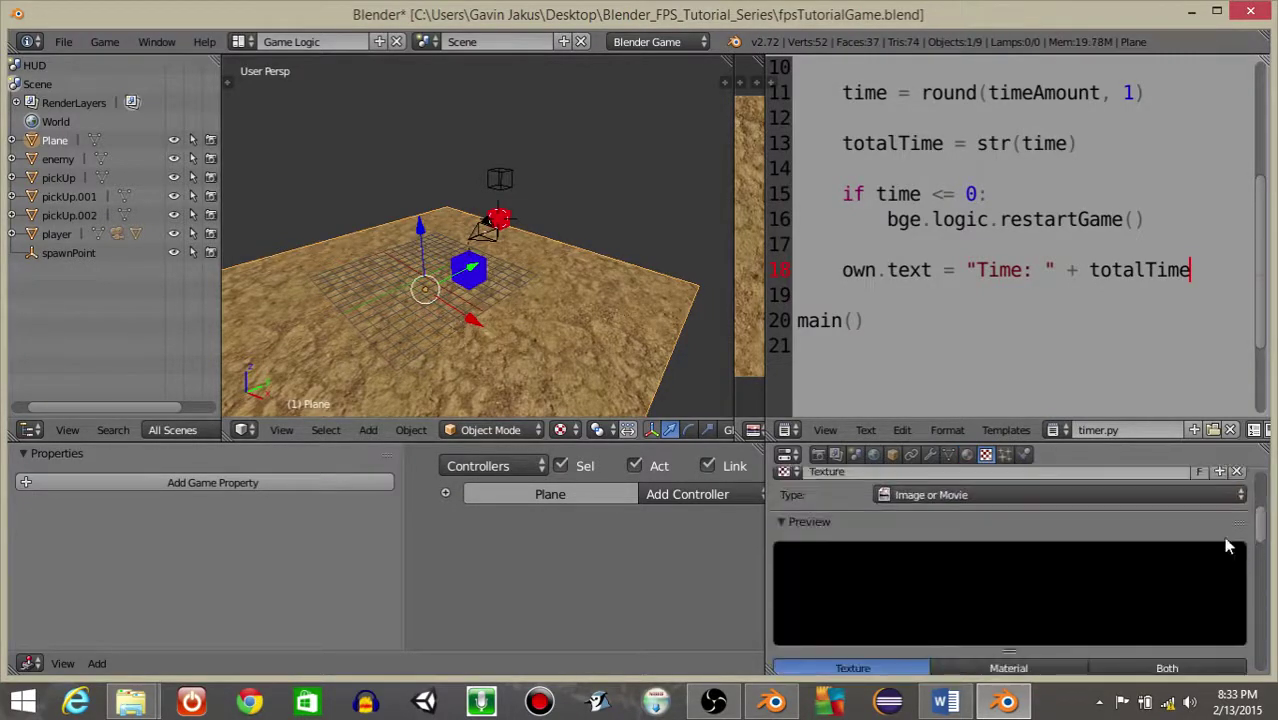
scroll(940, 500, "down", 4)
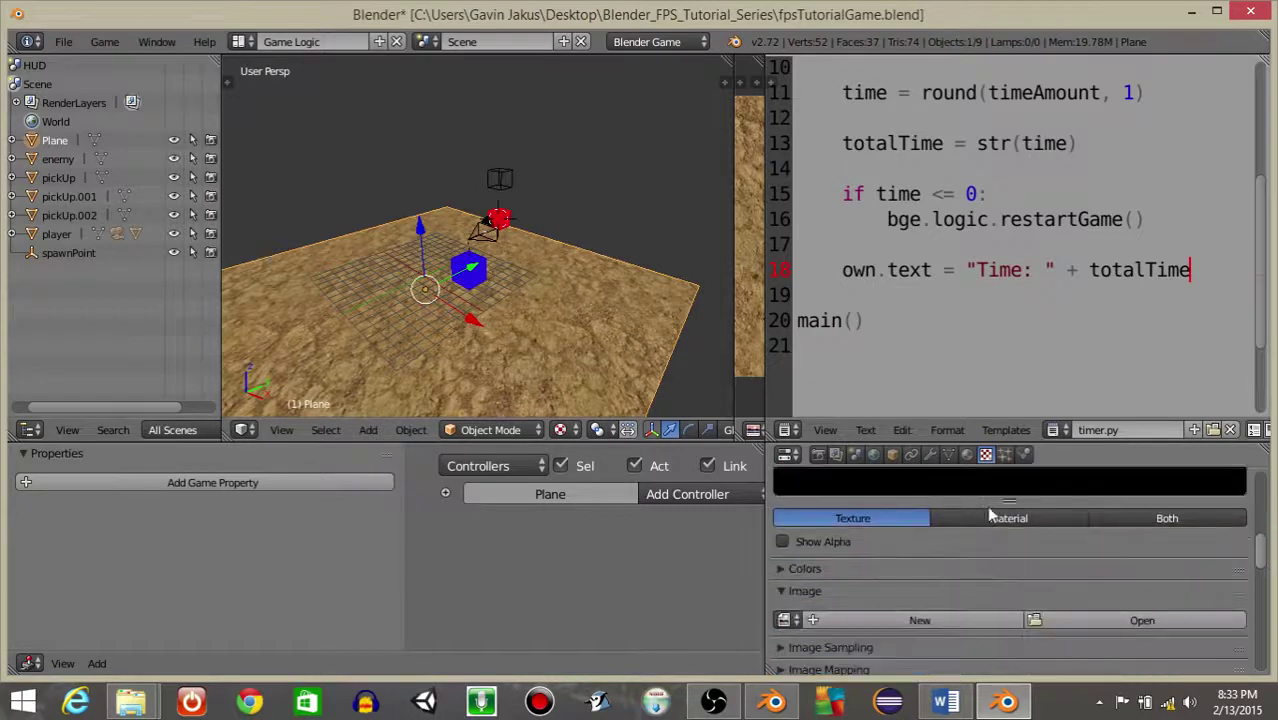
left_click(1145, 520)
Assign dirtGroundTexture.jpg as the texture's image and review its mapping settings.
left_click(784, 620)
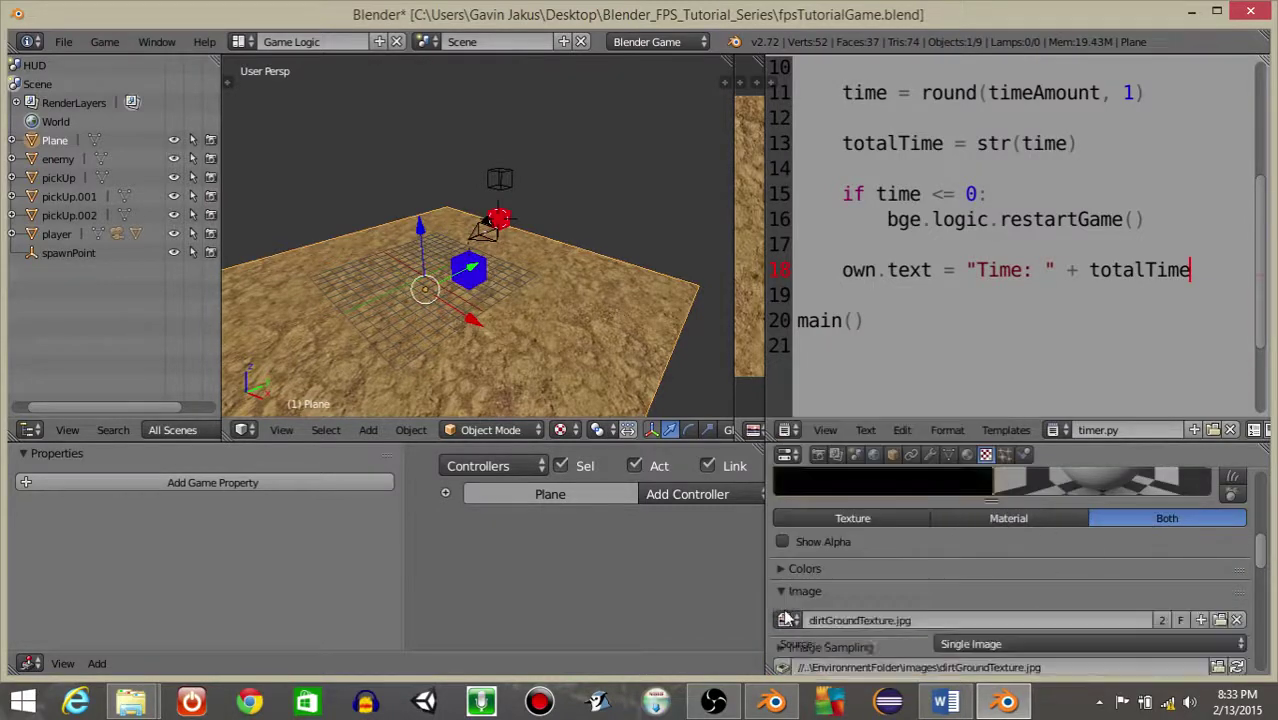
left_click(790, 620)
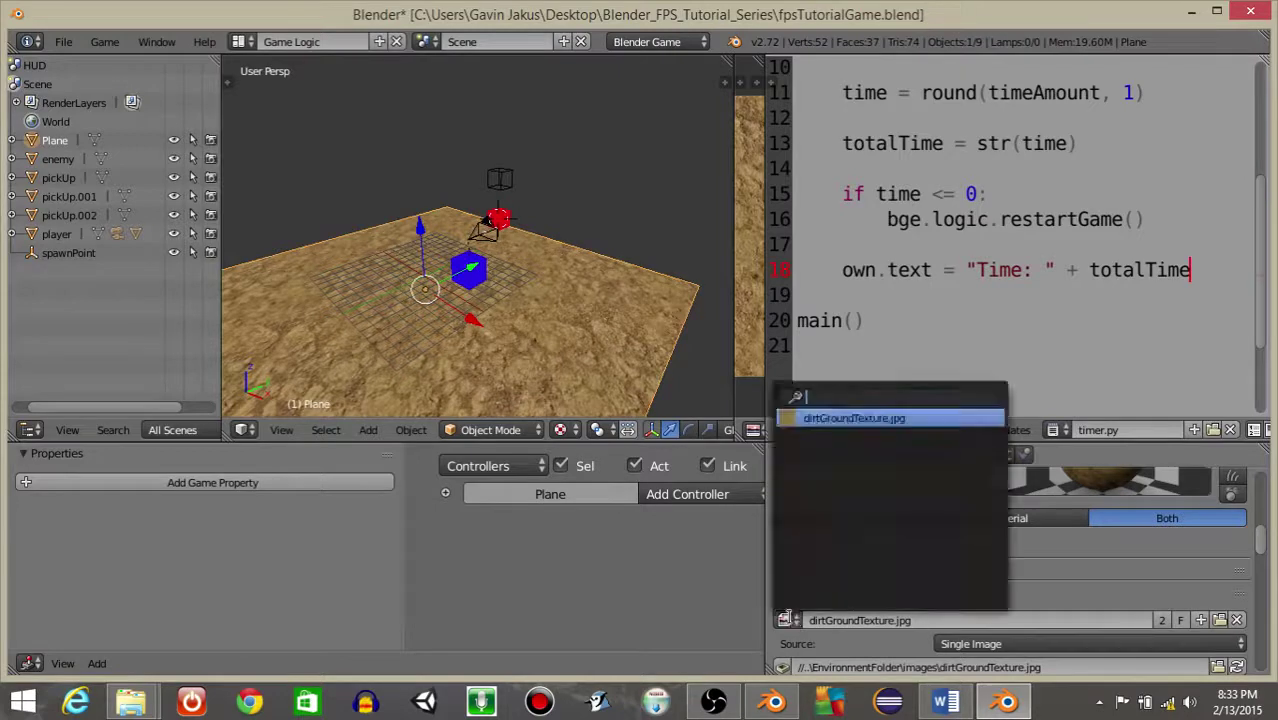
scroll(947, 588, "down", 10)
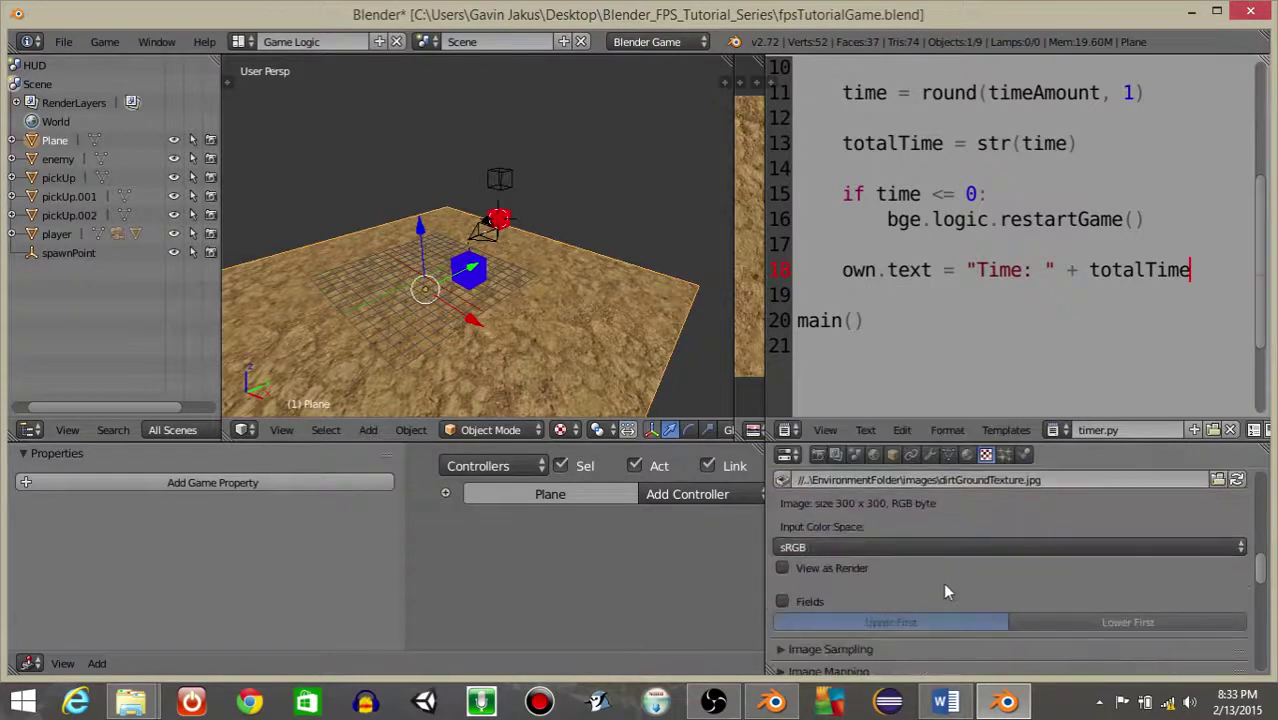
scroll(932, 578, "down", 1)
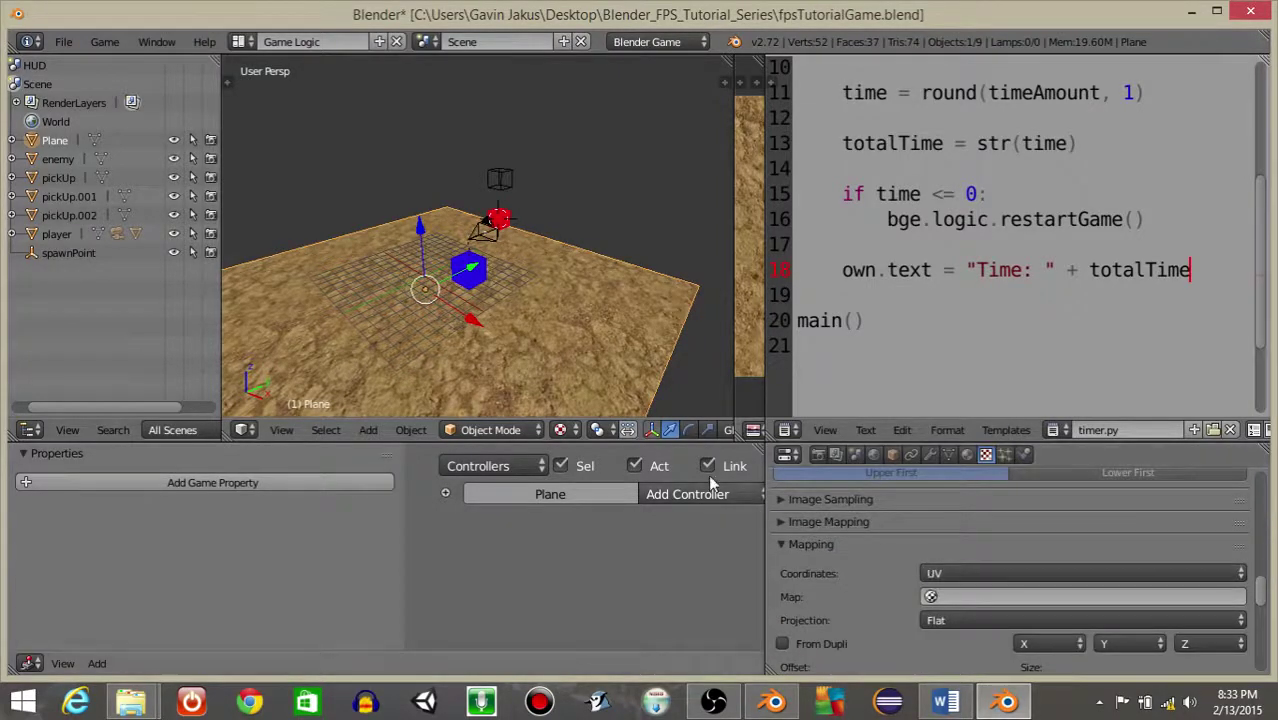
Test-run the game, including from the camera view, to check the ground texture while moving and shooting, and stop it.
key("p")
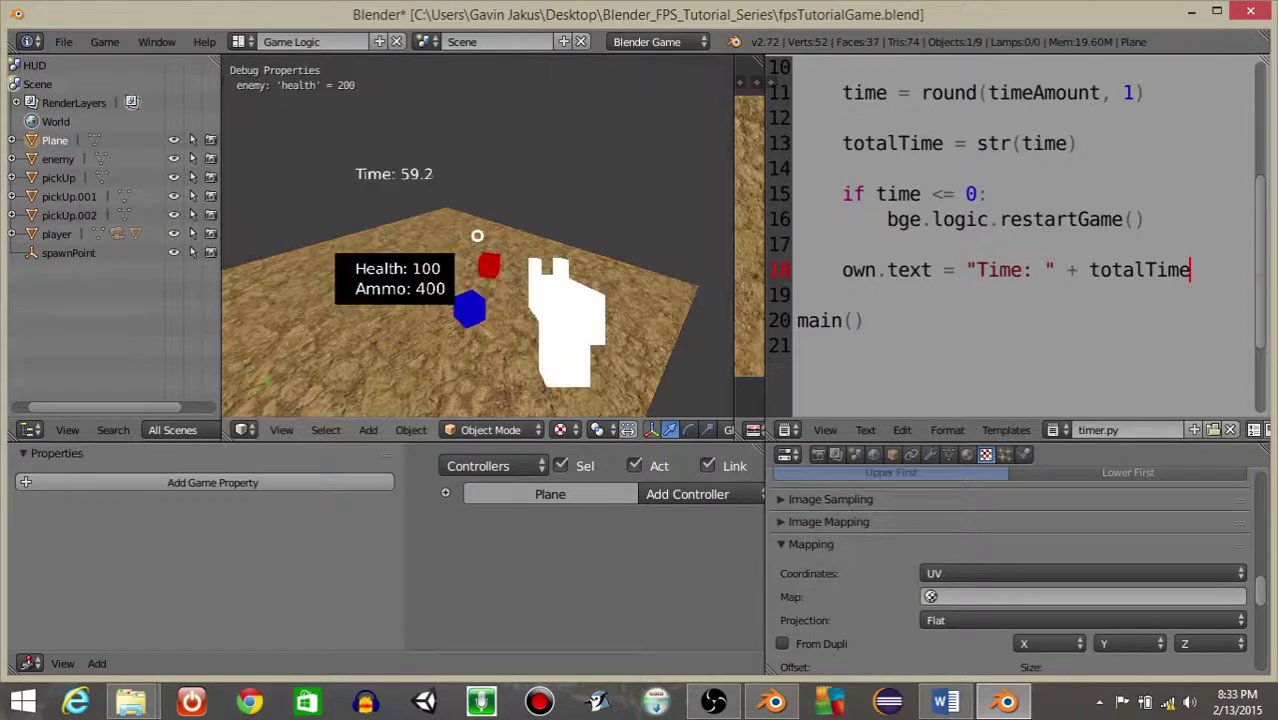
key("Escape")
middle_click_drag(476, 235, 478, 241)
key("p")
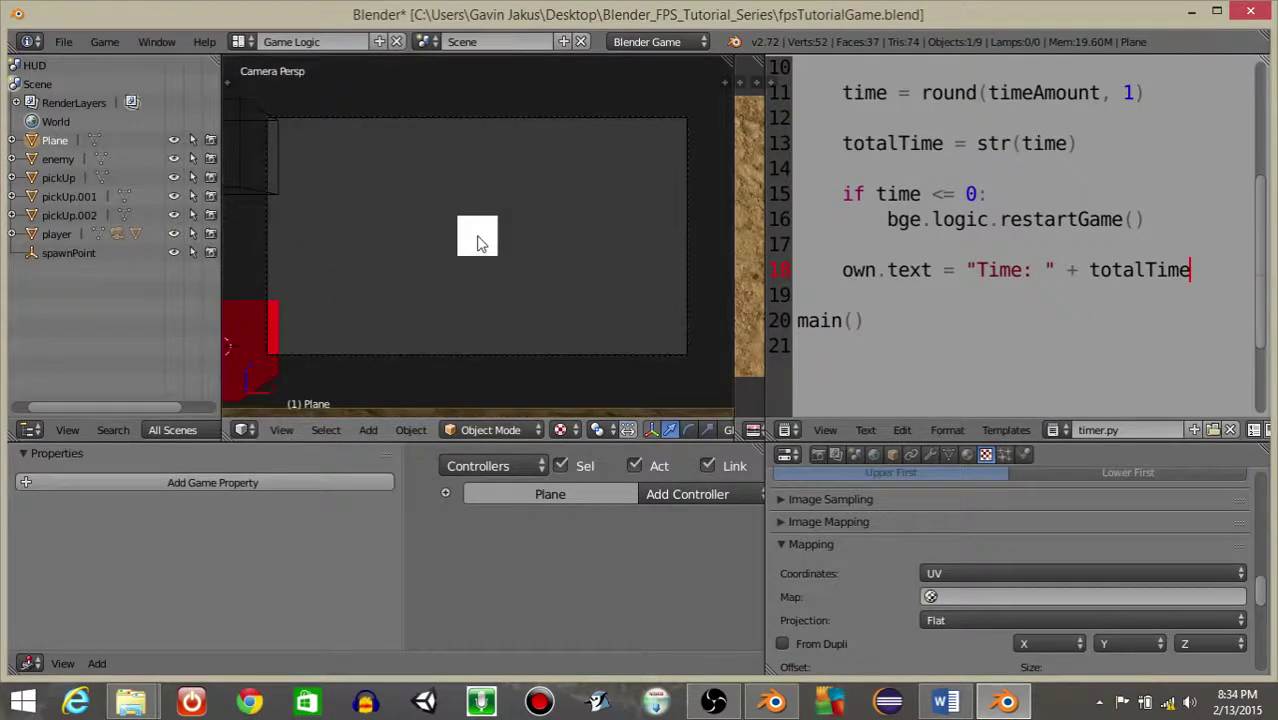
left_click(477, 236)
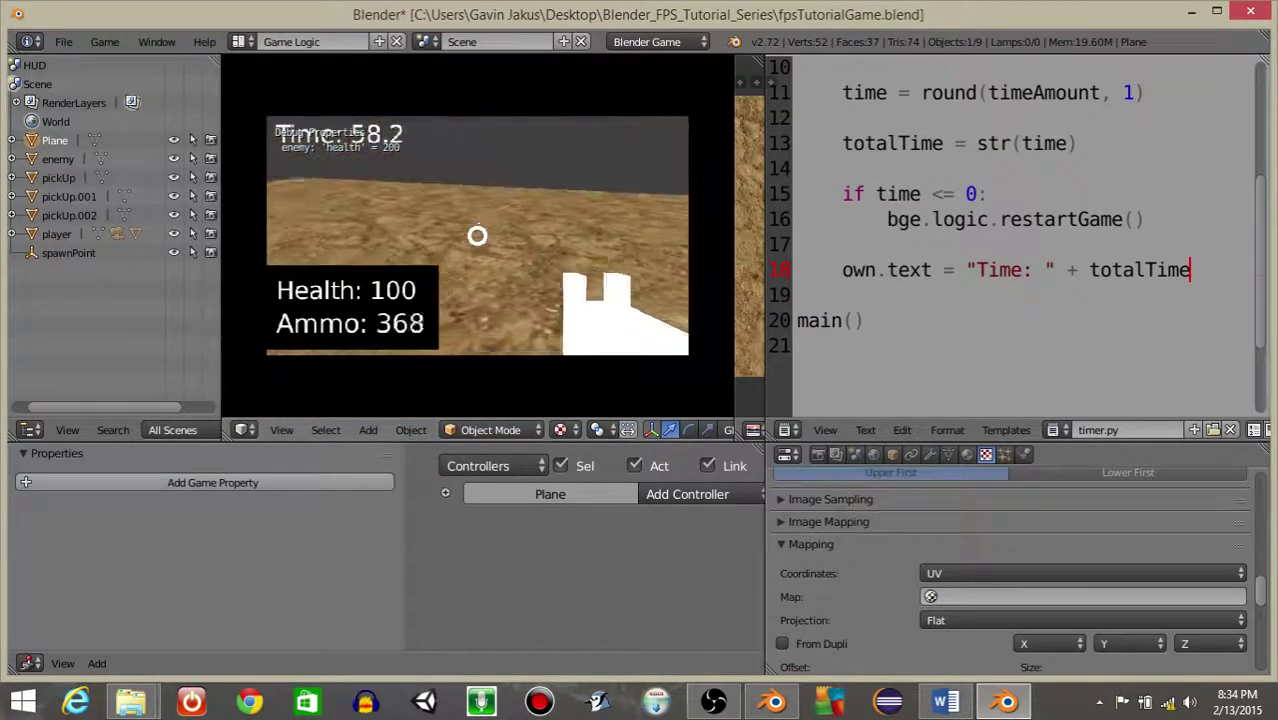
right_click(477, 236)
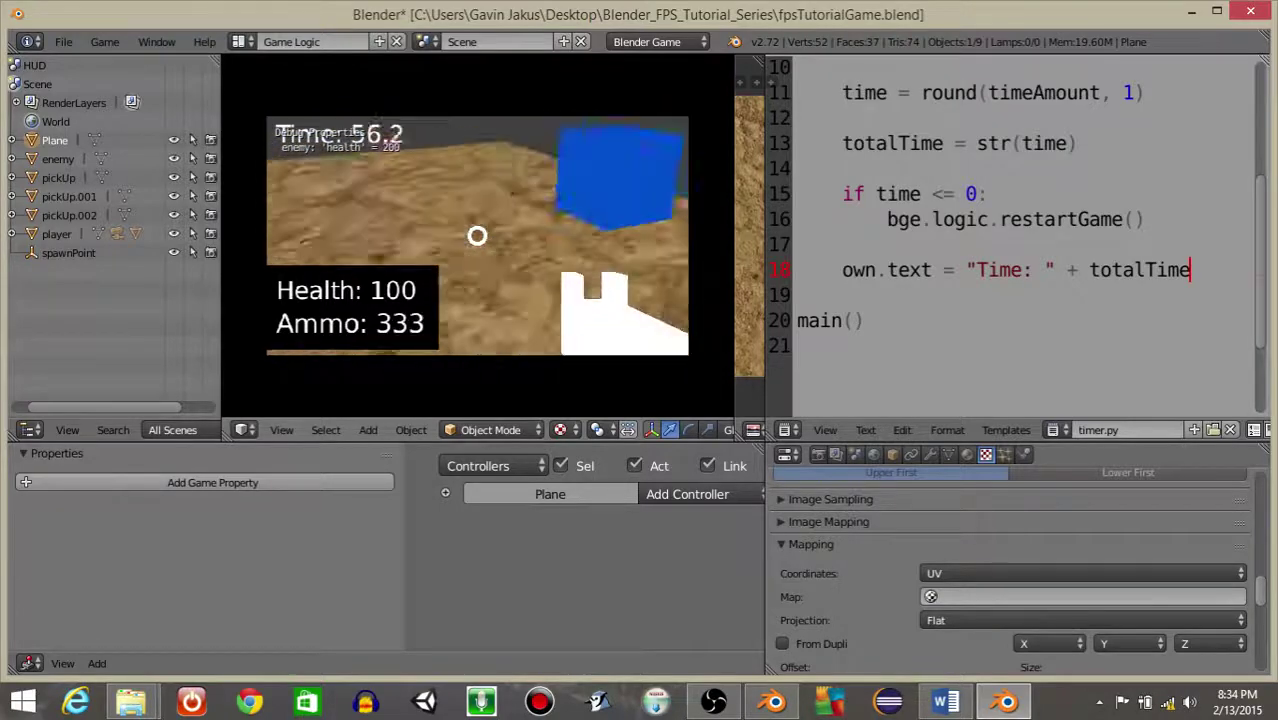
key("w")
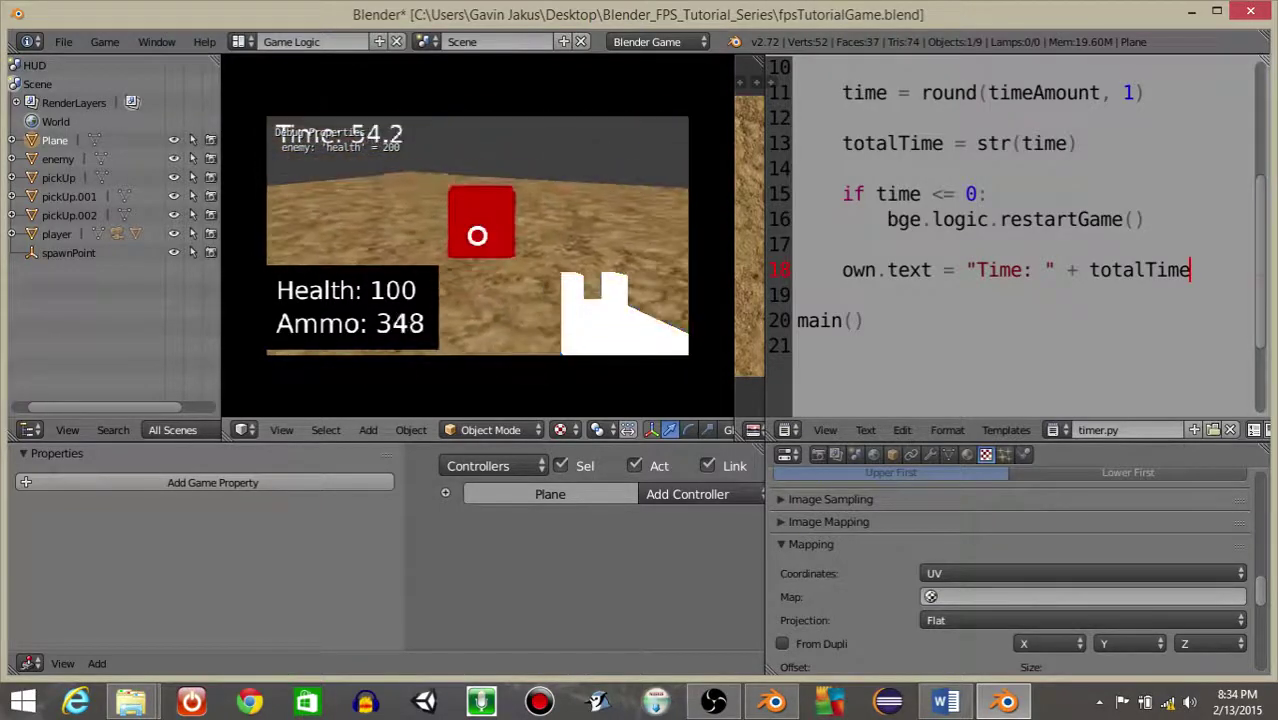
left_click(477, 236)
key("Escape")
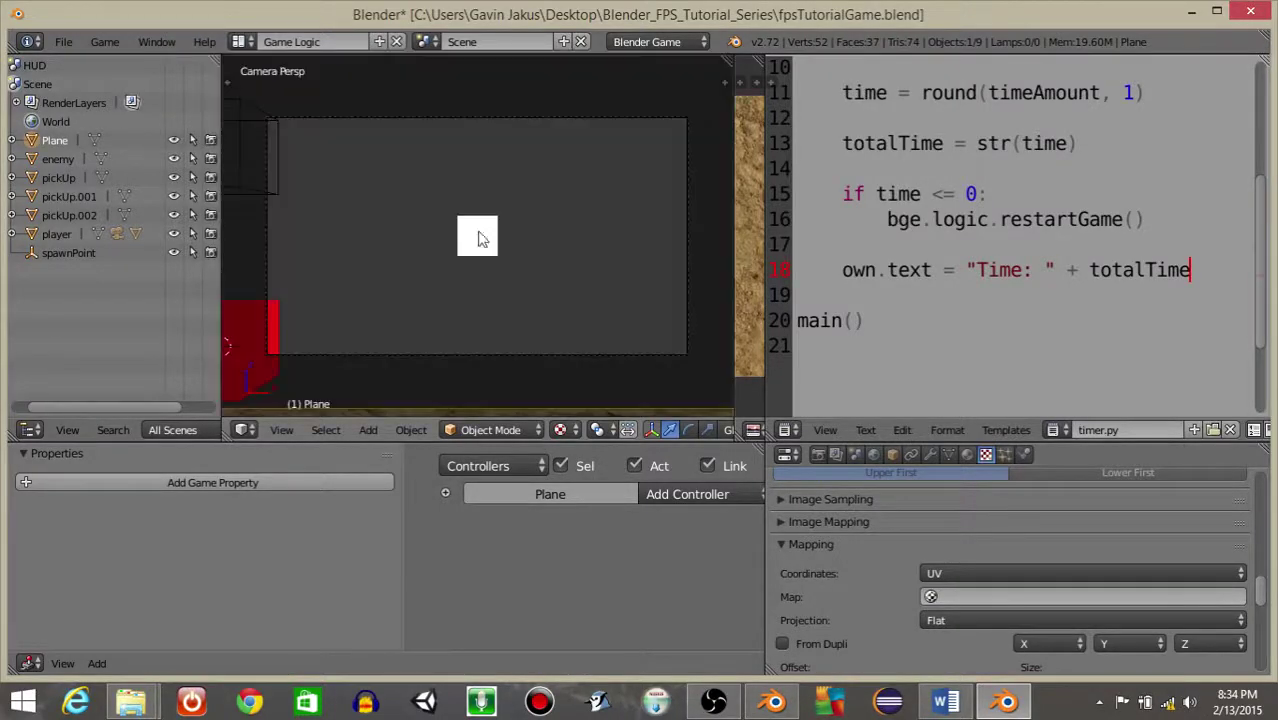
Select the red enemy cube, narrow the text editor area and join the image editor area into the 3D view.
right_click(272, 318)
right_click(279, 315)
middle_click_drag(279, 315, 404, 451)
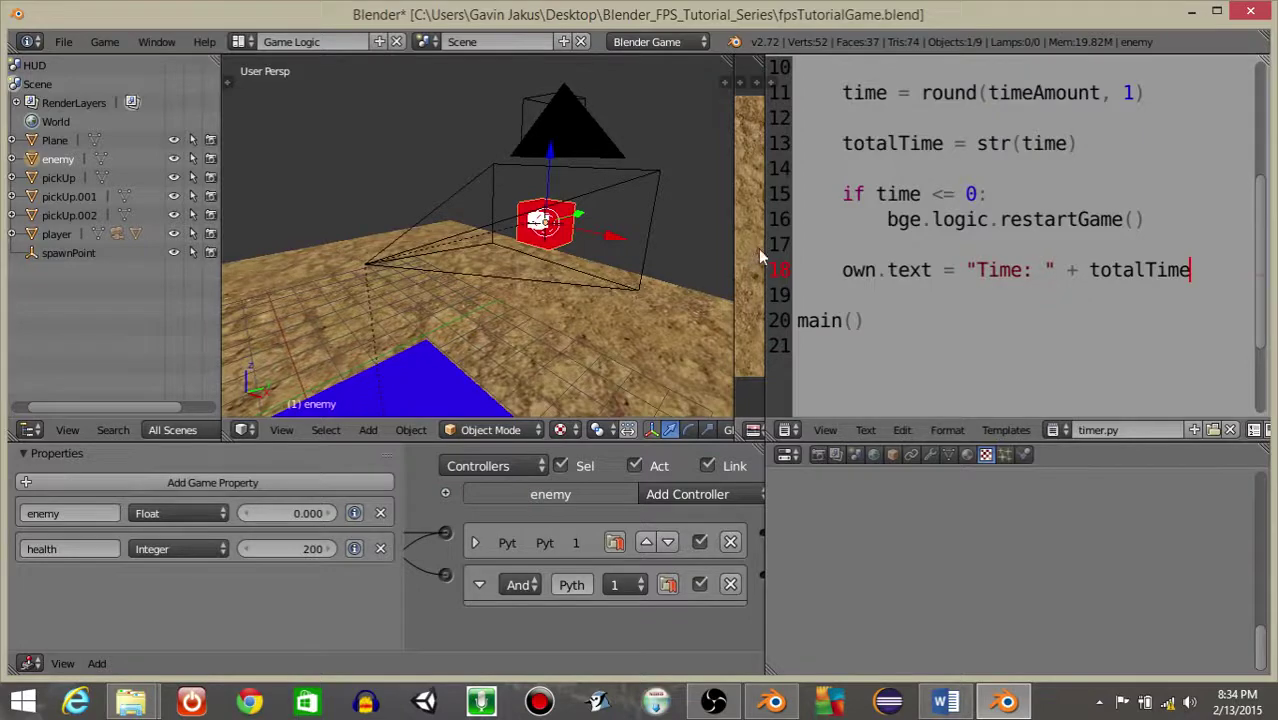
left_click_drag(765, 245, 1031, 245)
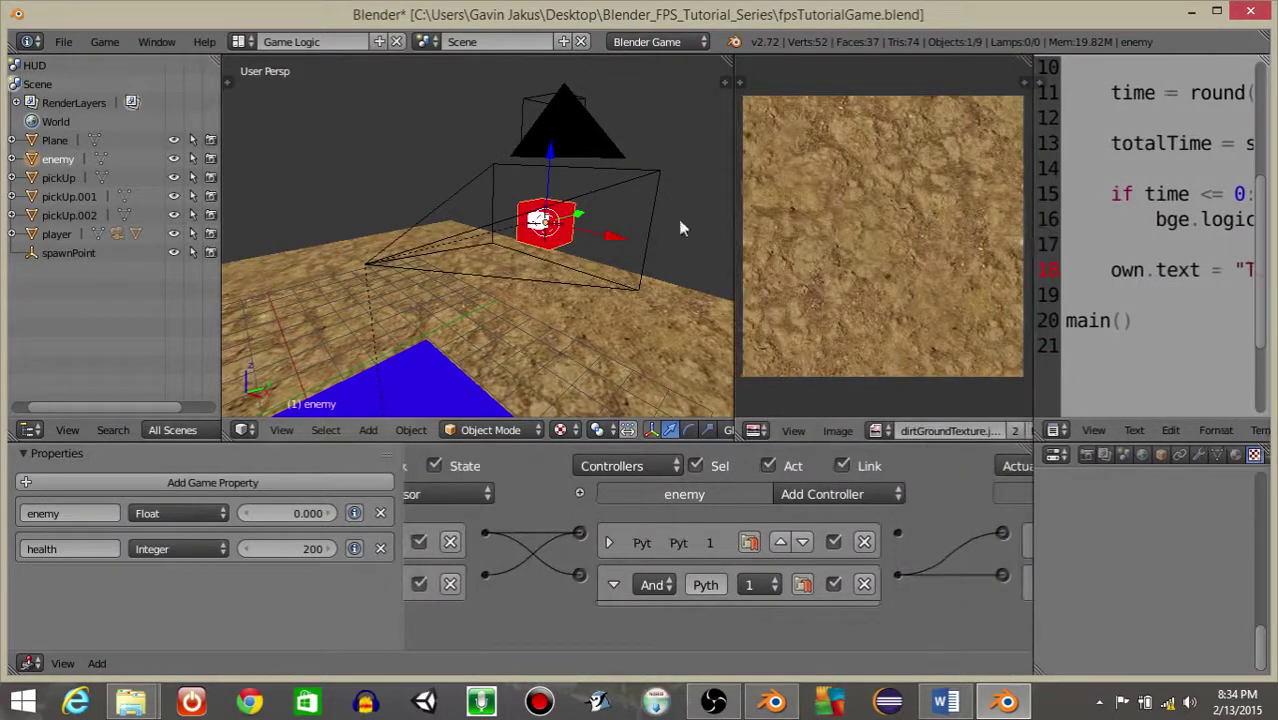
right_click(728, 243)
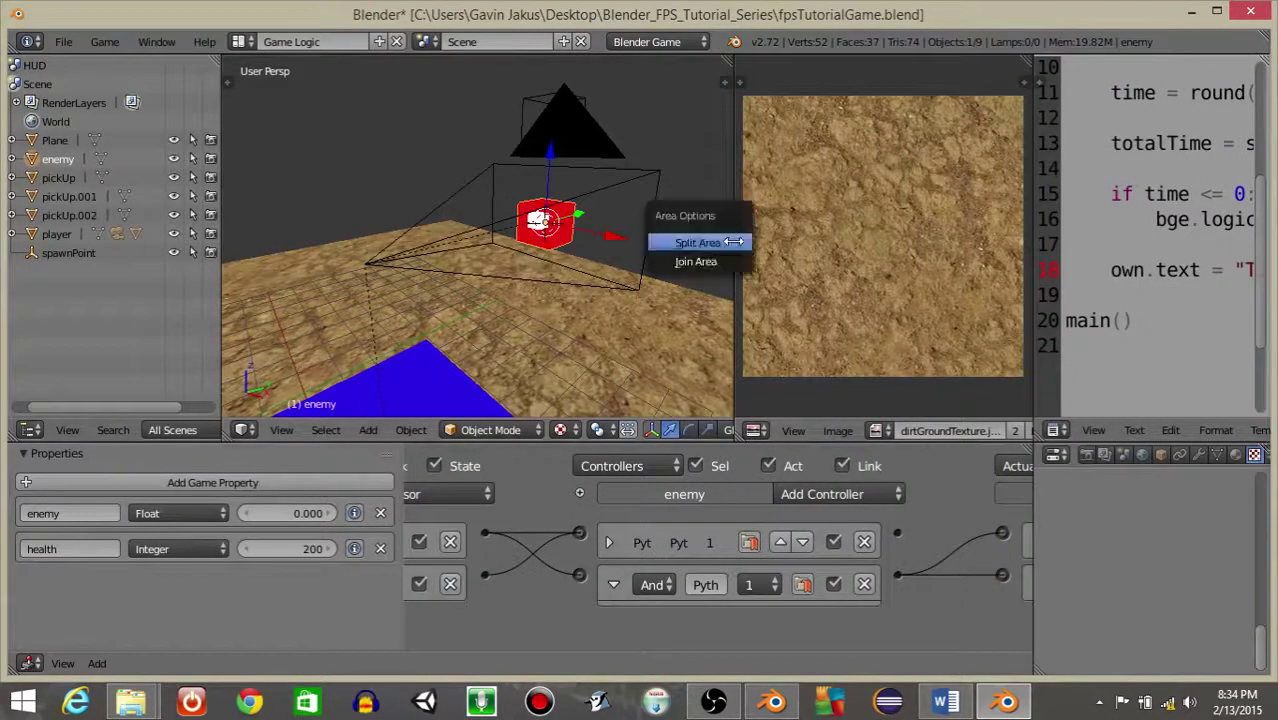
left_click(695, 260)
left_click(790, 275)
Add a cube and move it away from the red enemy to the open ground beside the blue cube.
scroll(608, 230, "down", 6)
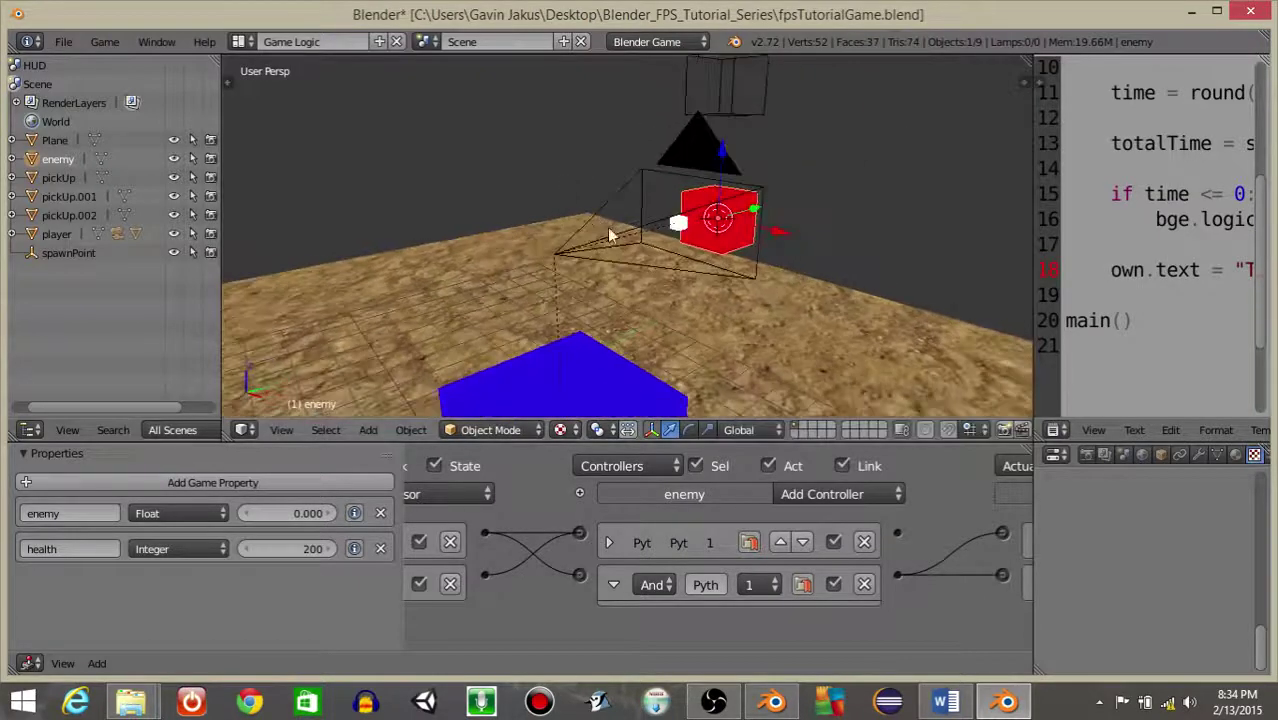
mouse_move(598, 265)
middle_mouse_down()
mouse_move(625, 285)
mouse_move(585, 285)
middle_mouse_up()
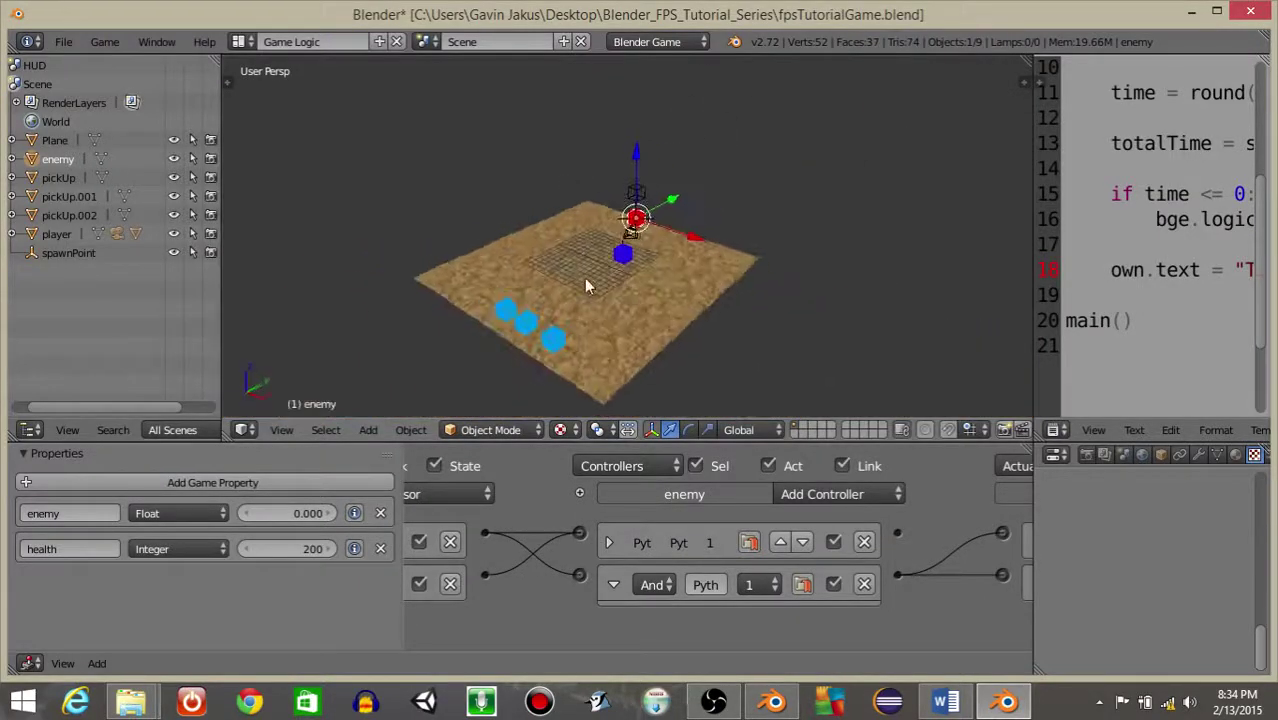
scroll(585, 285, "up", 5)
scroll(573, 277, "up", 1)
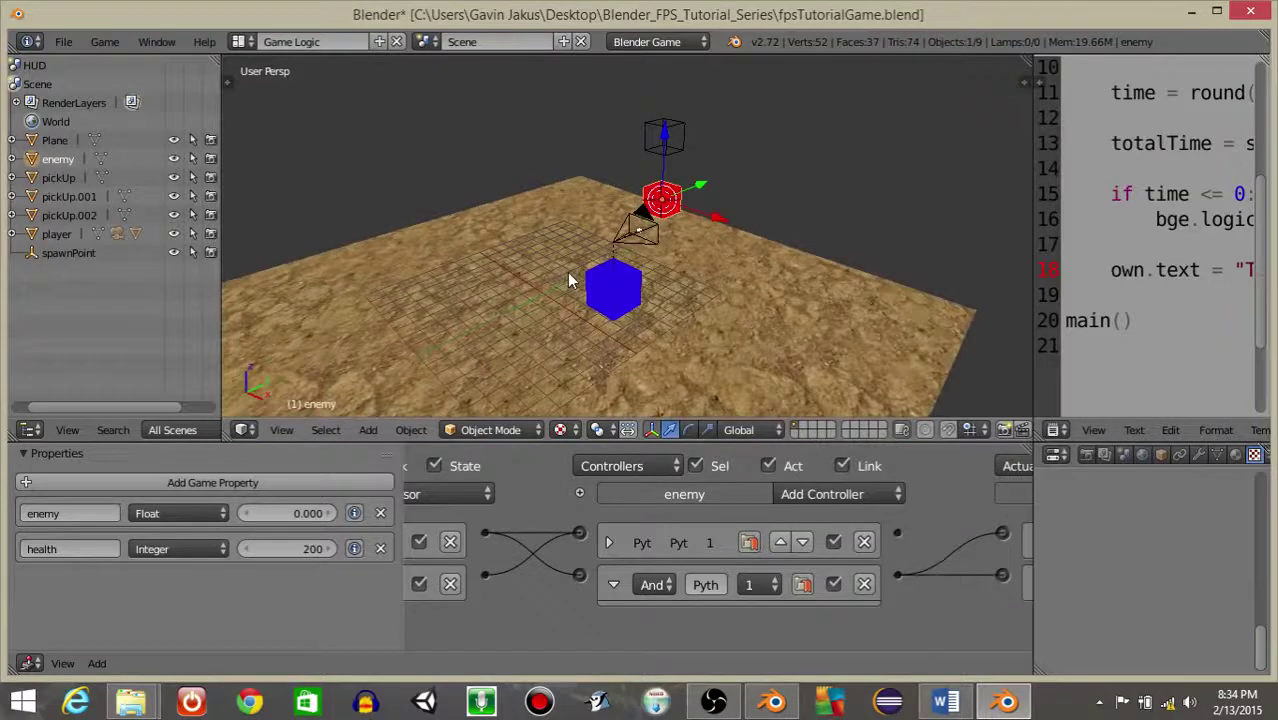
key("space")
type("add cu")
key("Return")
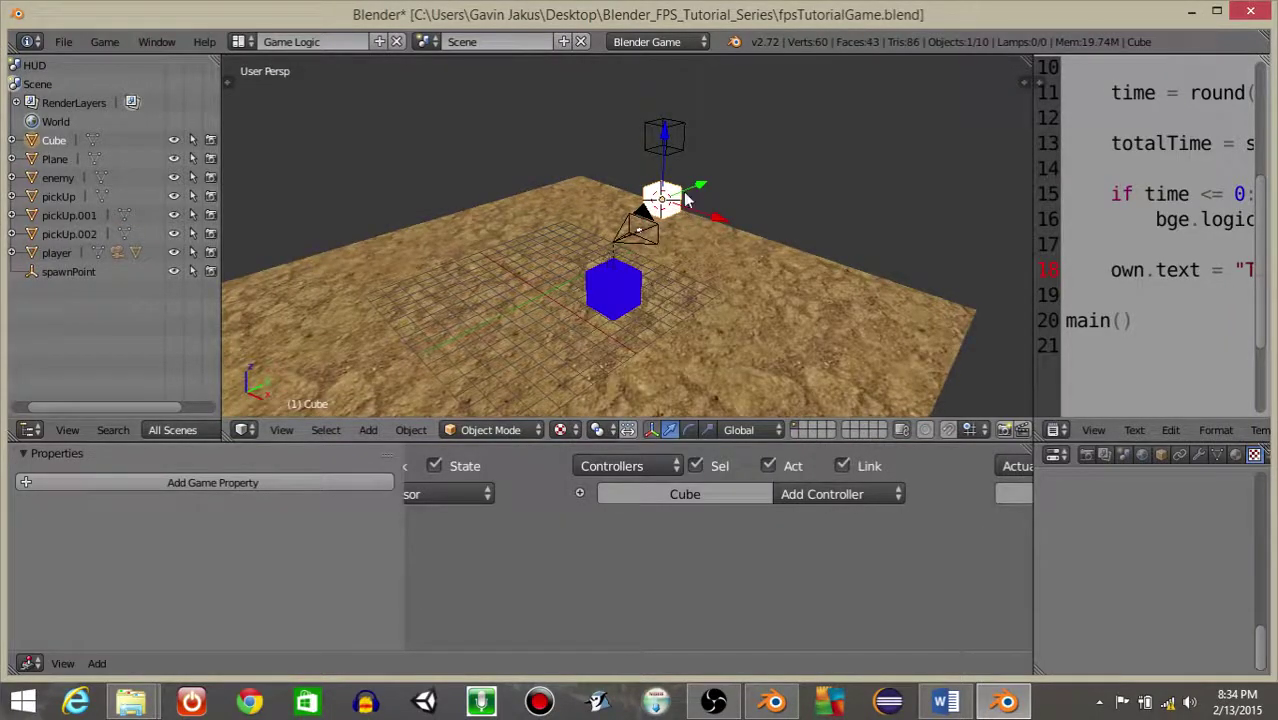
key("g")
left_click(481, 275)
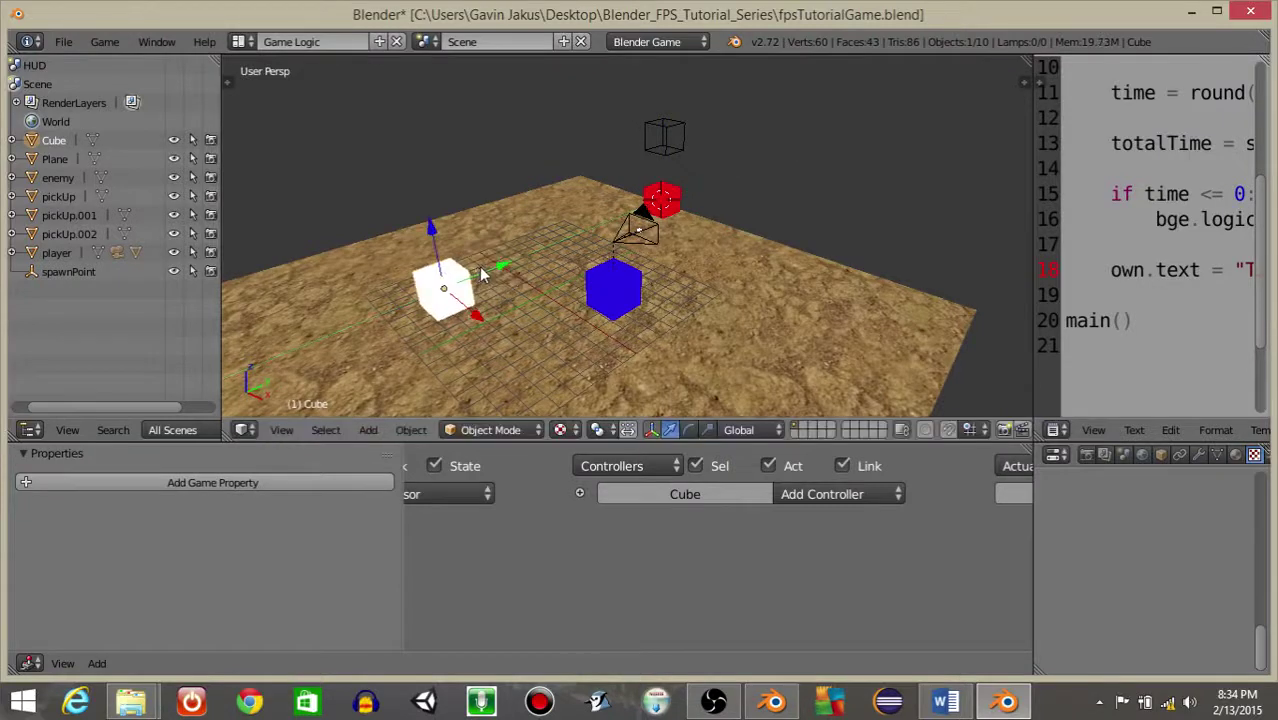
Split the 3D view vertically and switch the new area to the UV/Image Editor.
right_click(699, 441)
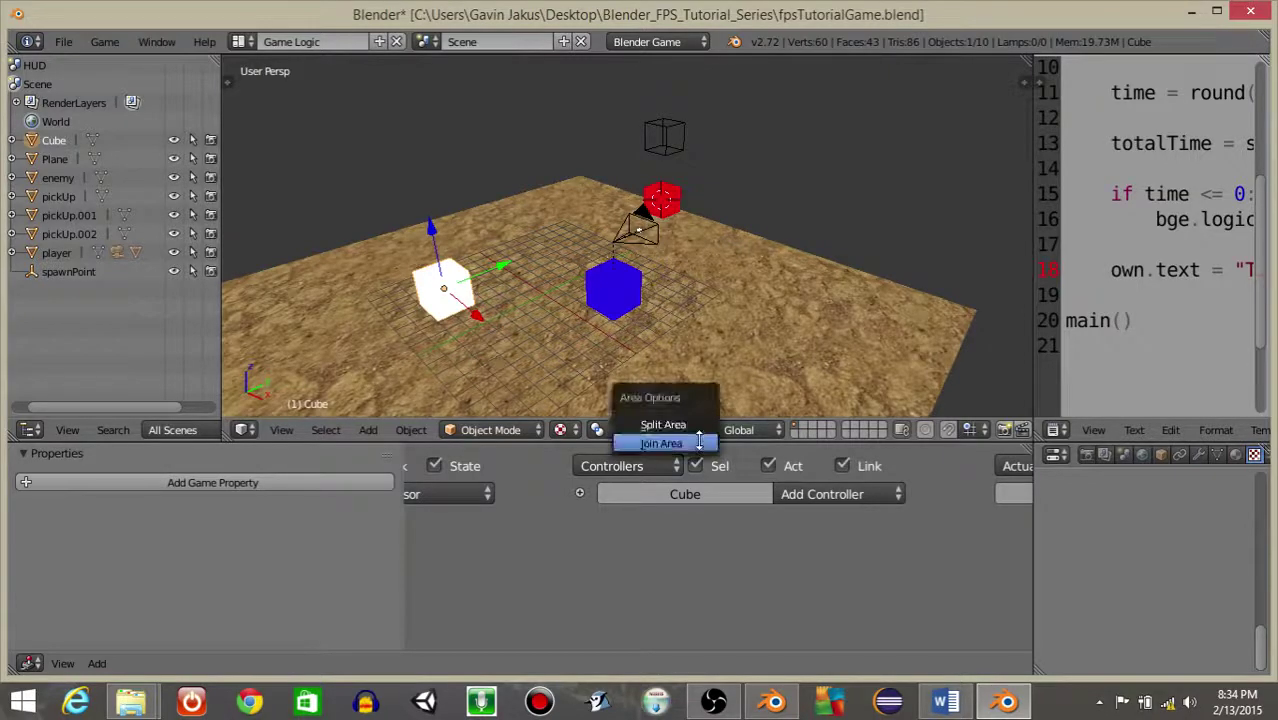
left_click(655, 422)
left_click(681, 425)
left_click(703, 430)
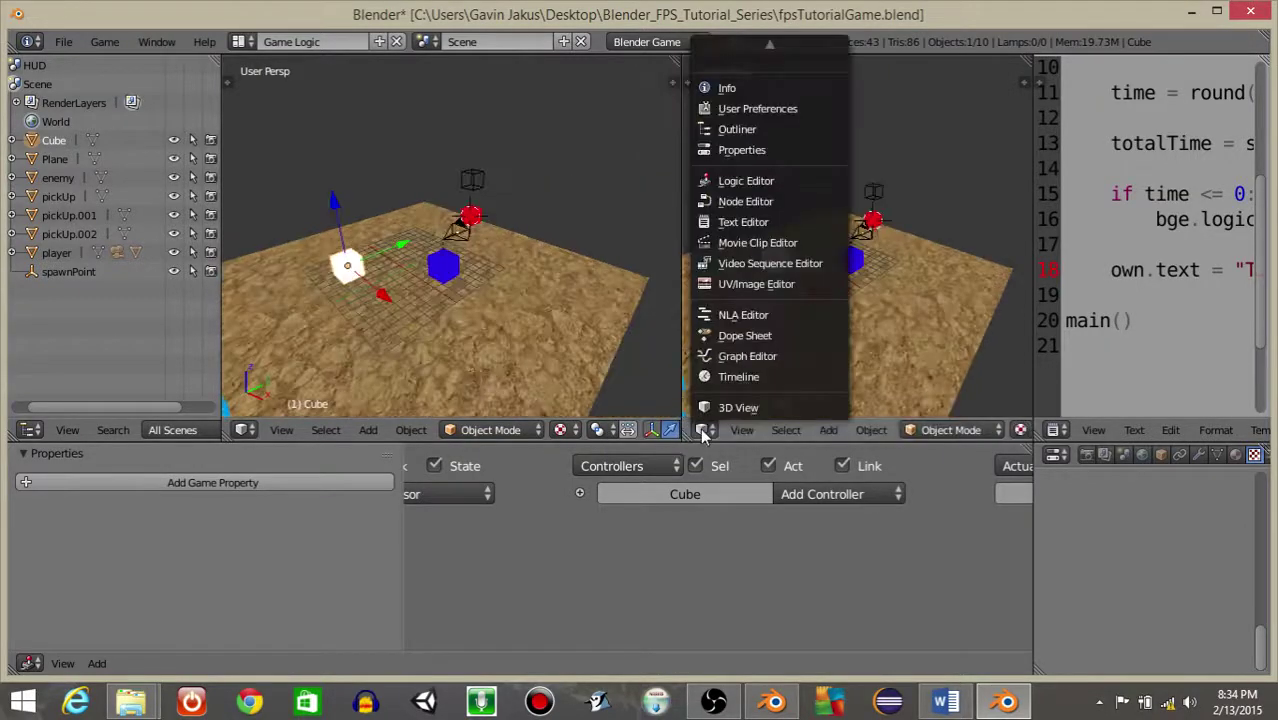
left_click(721, 285)
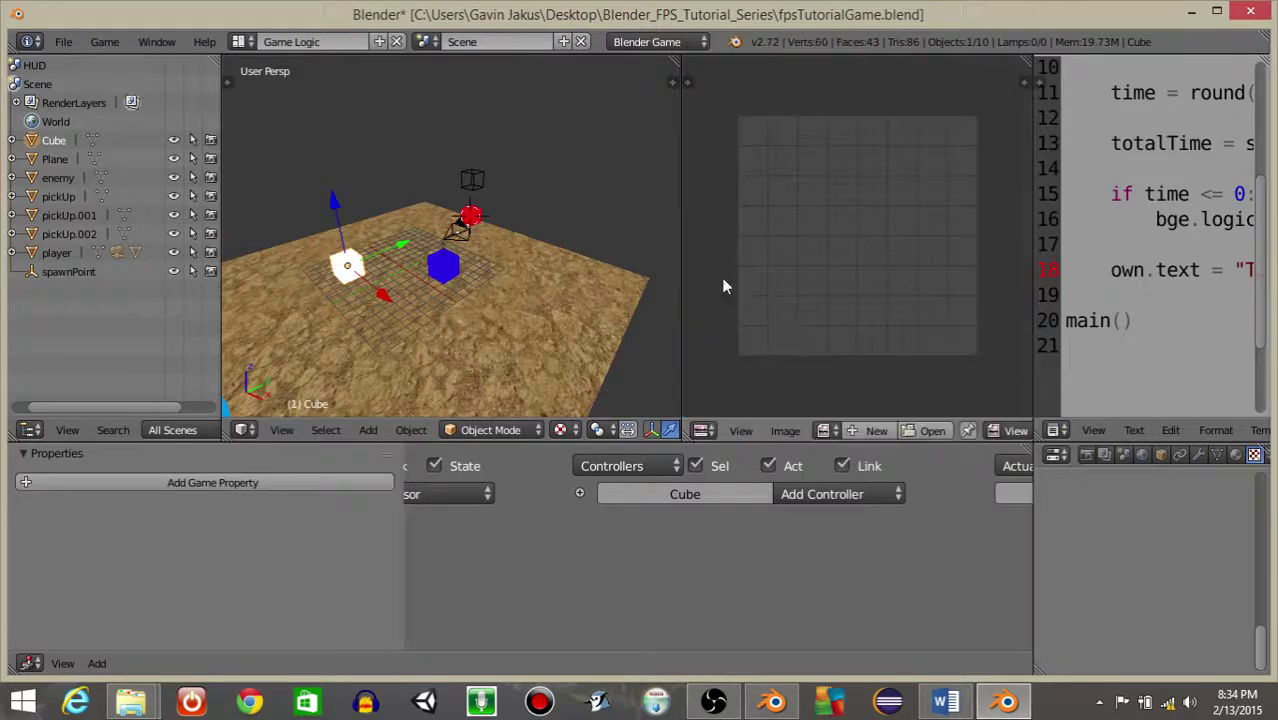
Enter Edit Mode on the new cube and unwrap its faces.
left_click(490, 430)
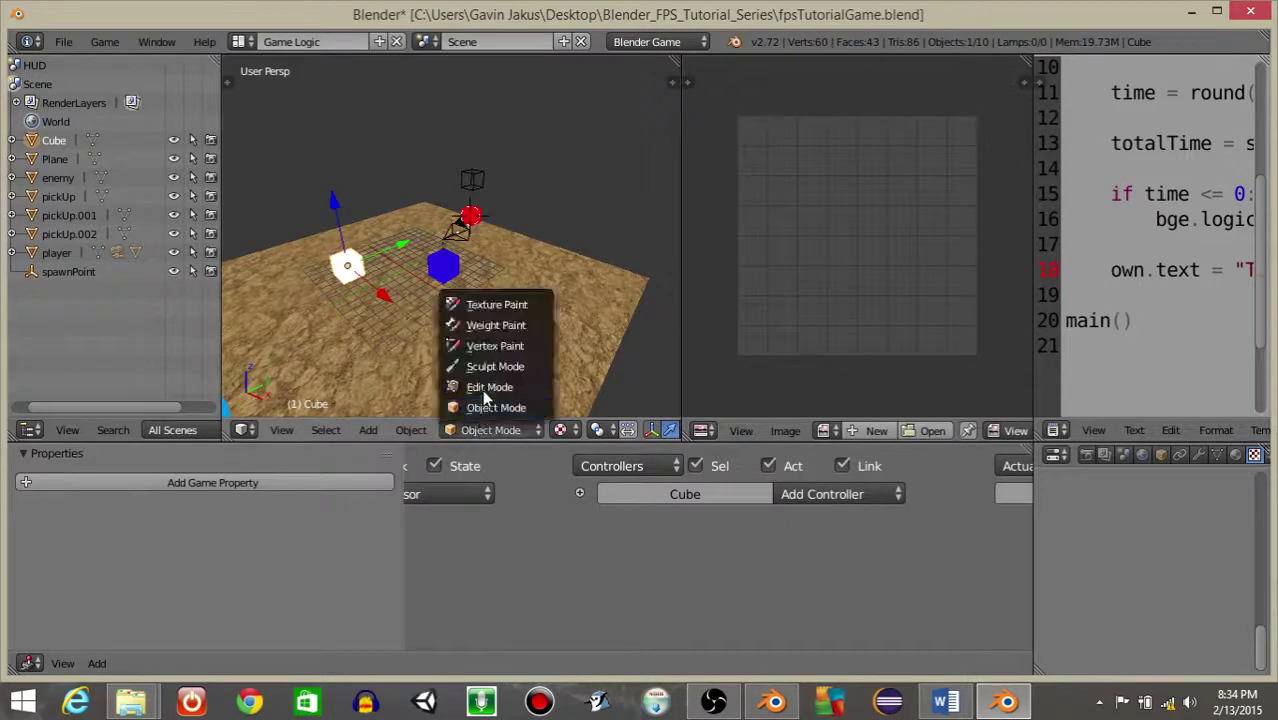
left_click(478, 382)
scroll(304, 279, "up", 3)
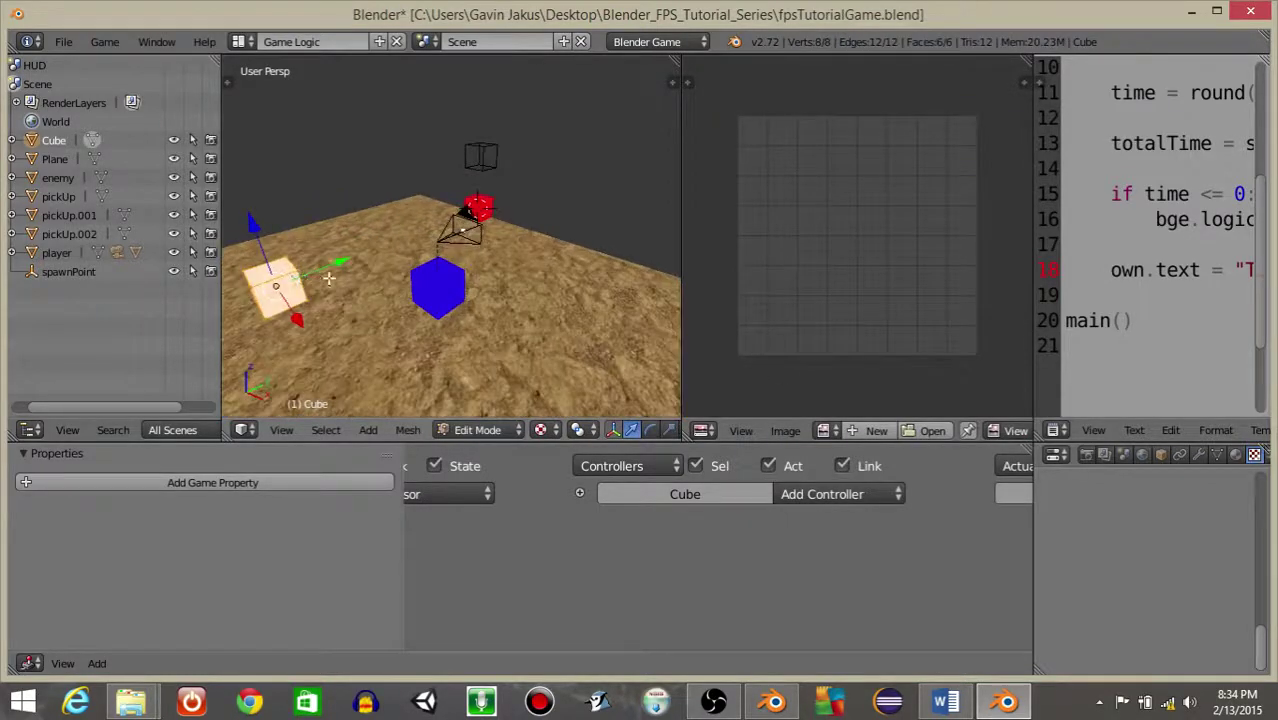
key("u")
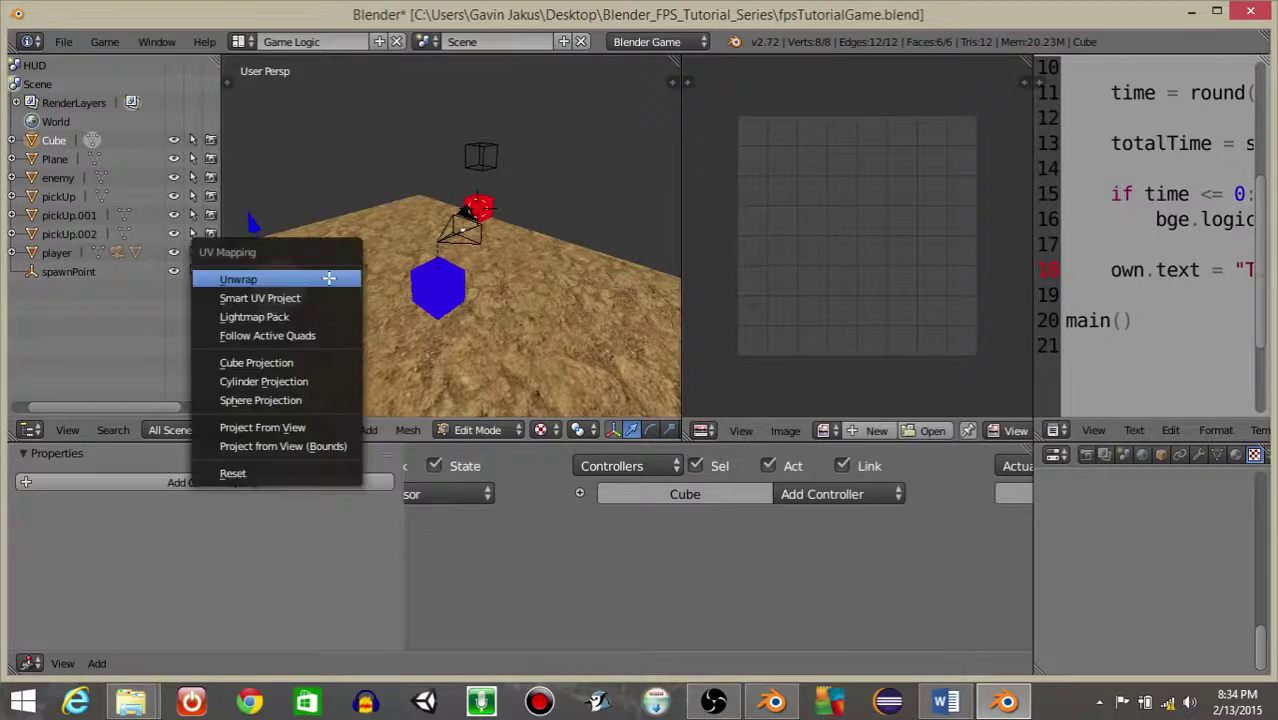
left_click(328, 278)
Open cartoonWoodenBox.png from the Desktop's EnvironmentFolder/images folder as the image for the cube's UV map.
left_click(833, 431)
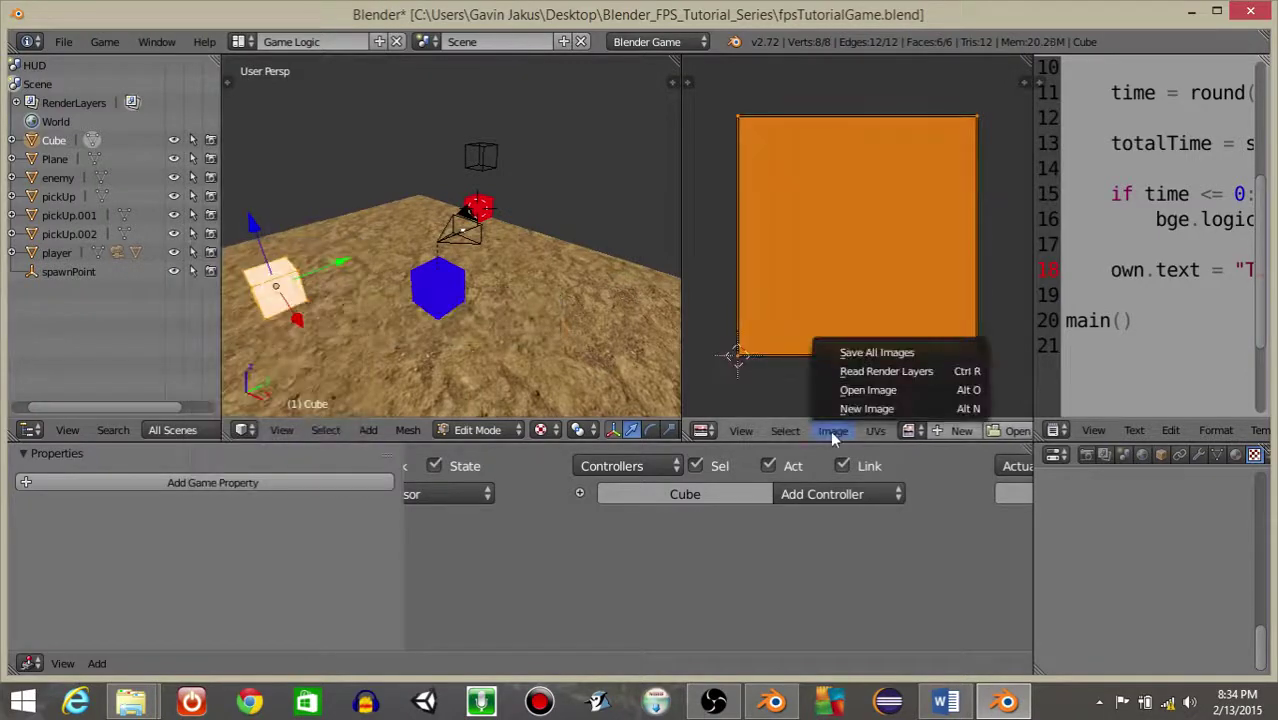
left_click(862, 390)
left_click(99, 232)
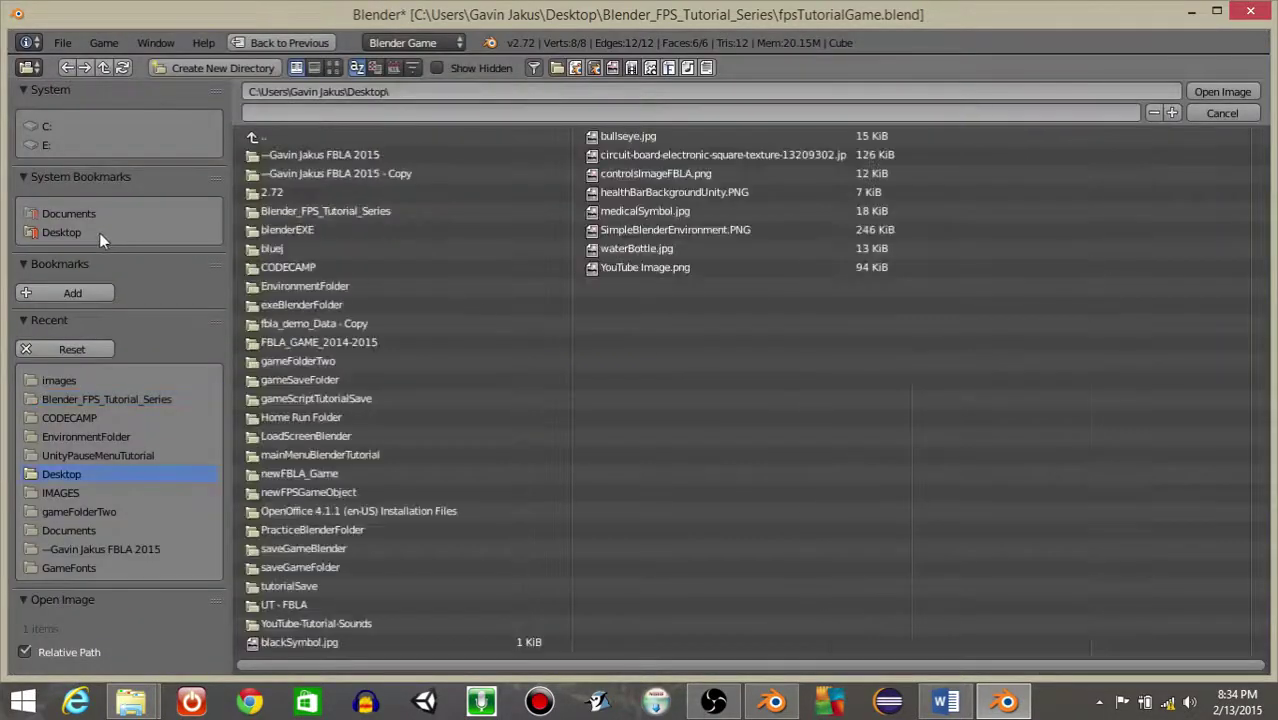
left_click(306, 282)
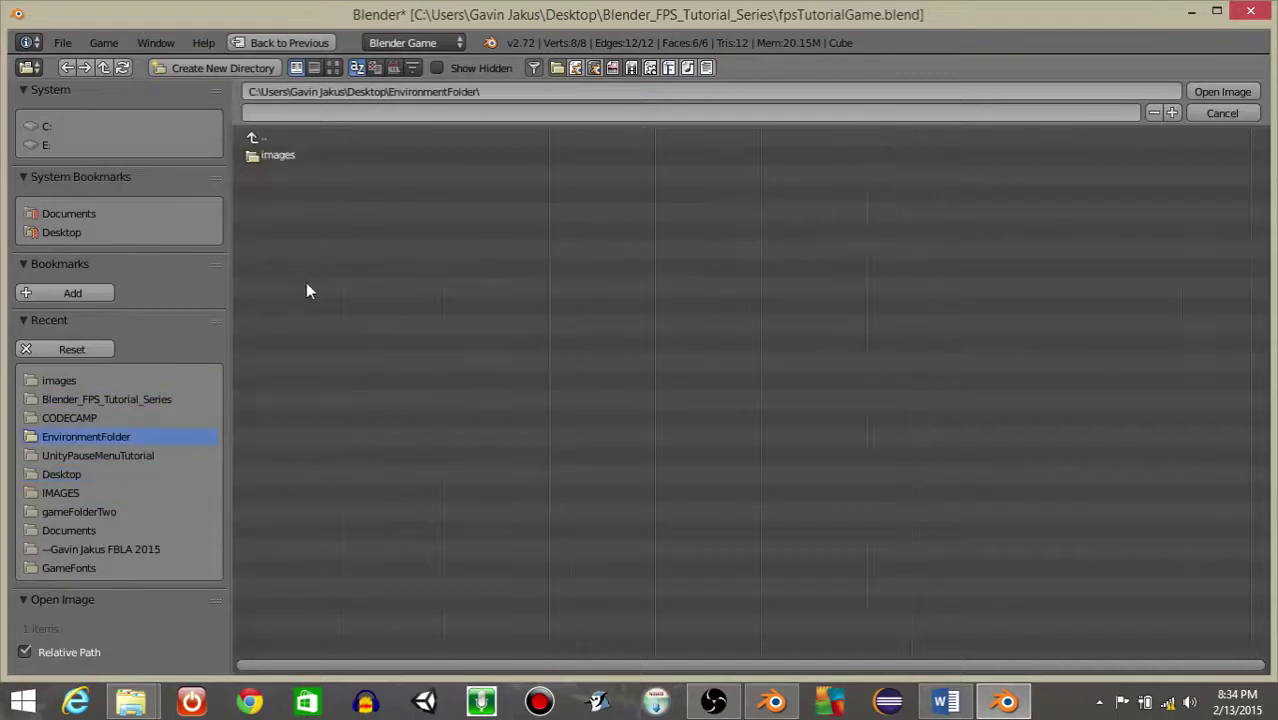
left_click(280, 155)
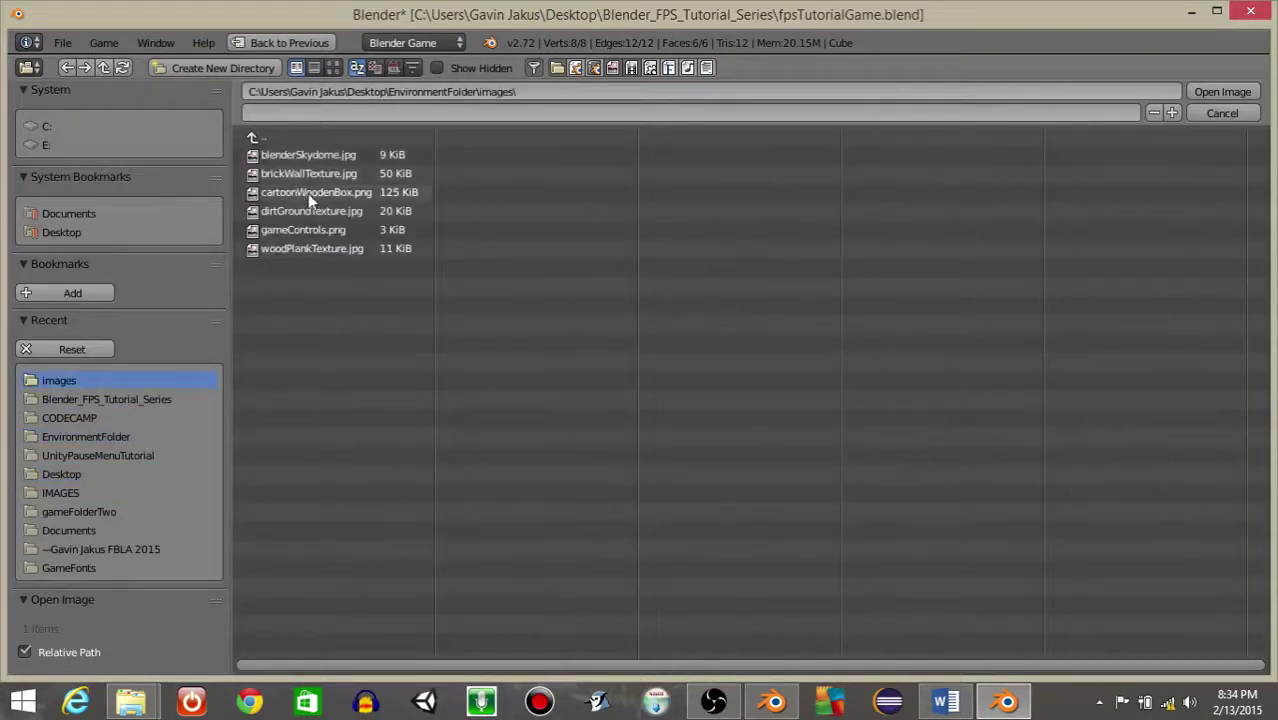
left_click(308, 193)
left_click(1215, 91)
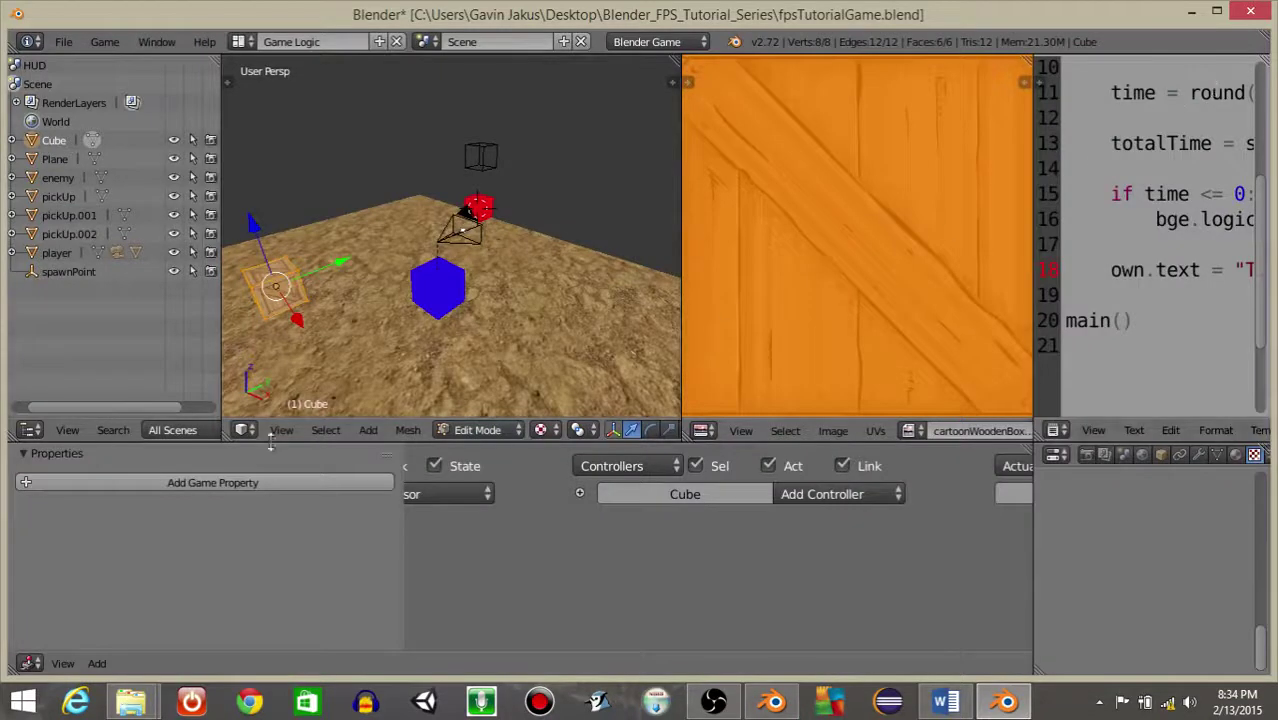
Return the cube to Object Mode and join the UV/Image Editor area back into the 3D view.
middle_click_drag(440, 352, 418, 370)
left_click(471, 432)
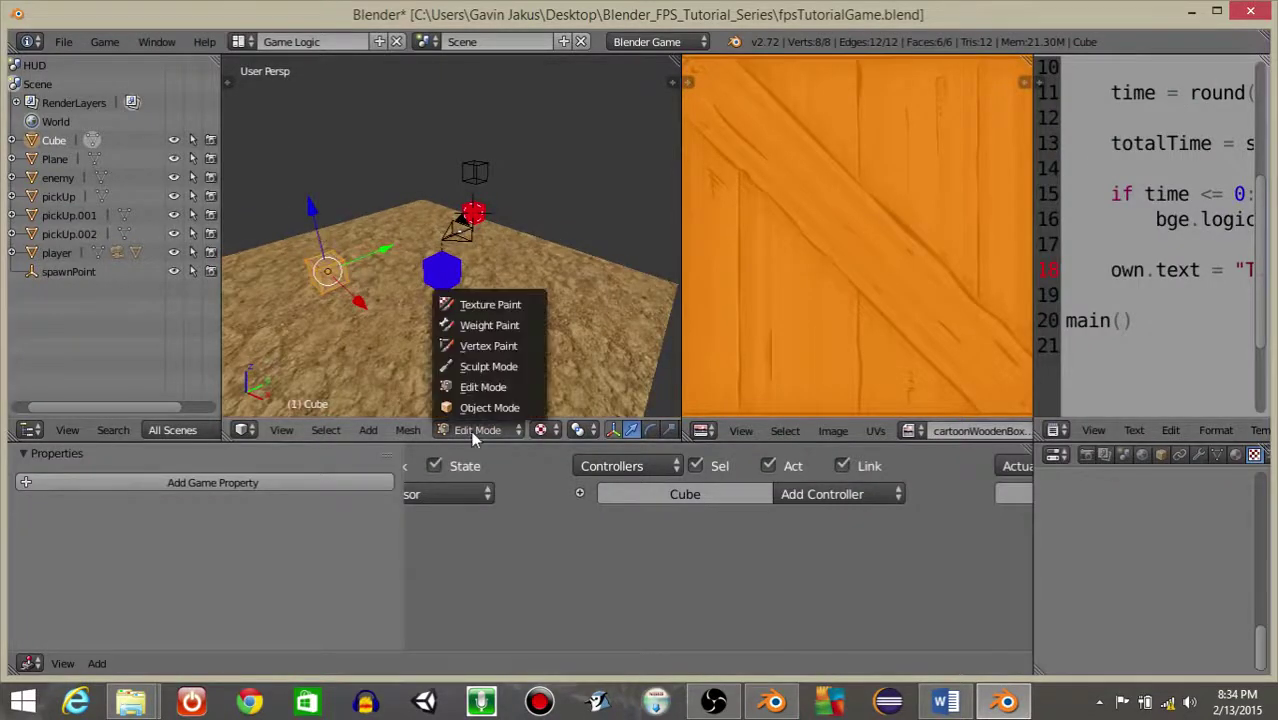
left_click(473, 408)
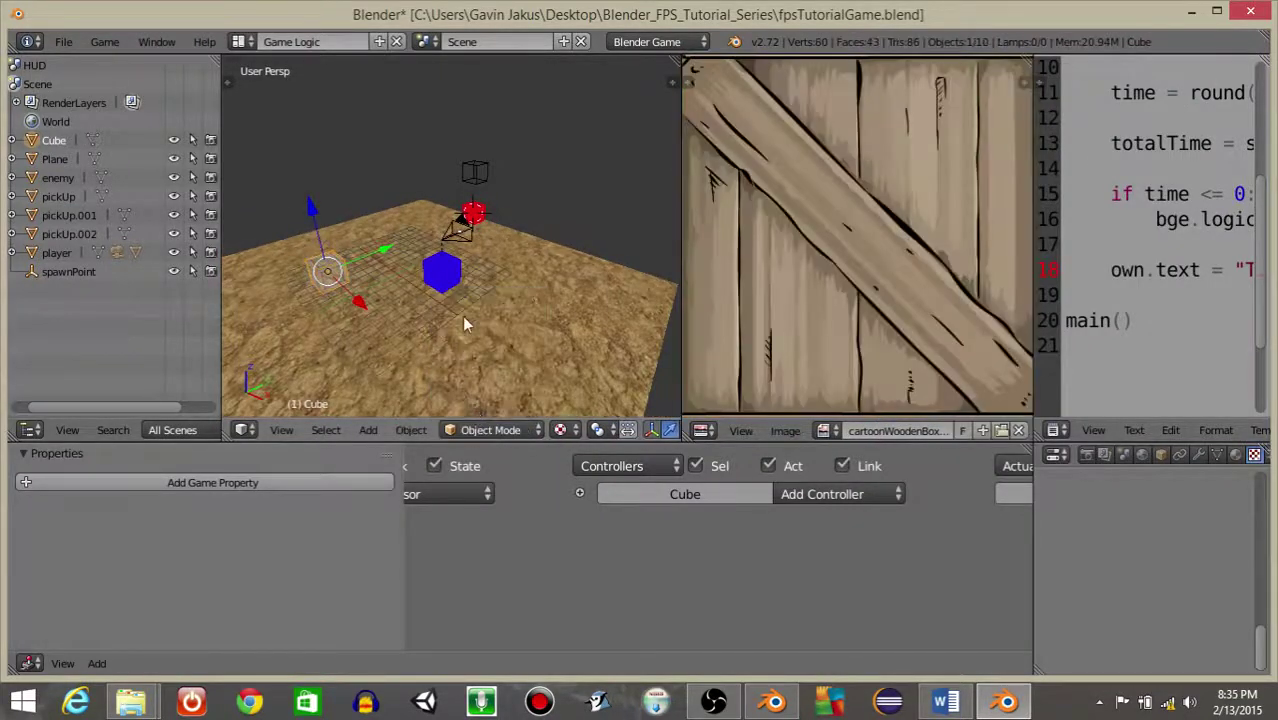
right_click(681, 277)
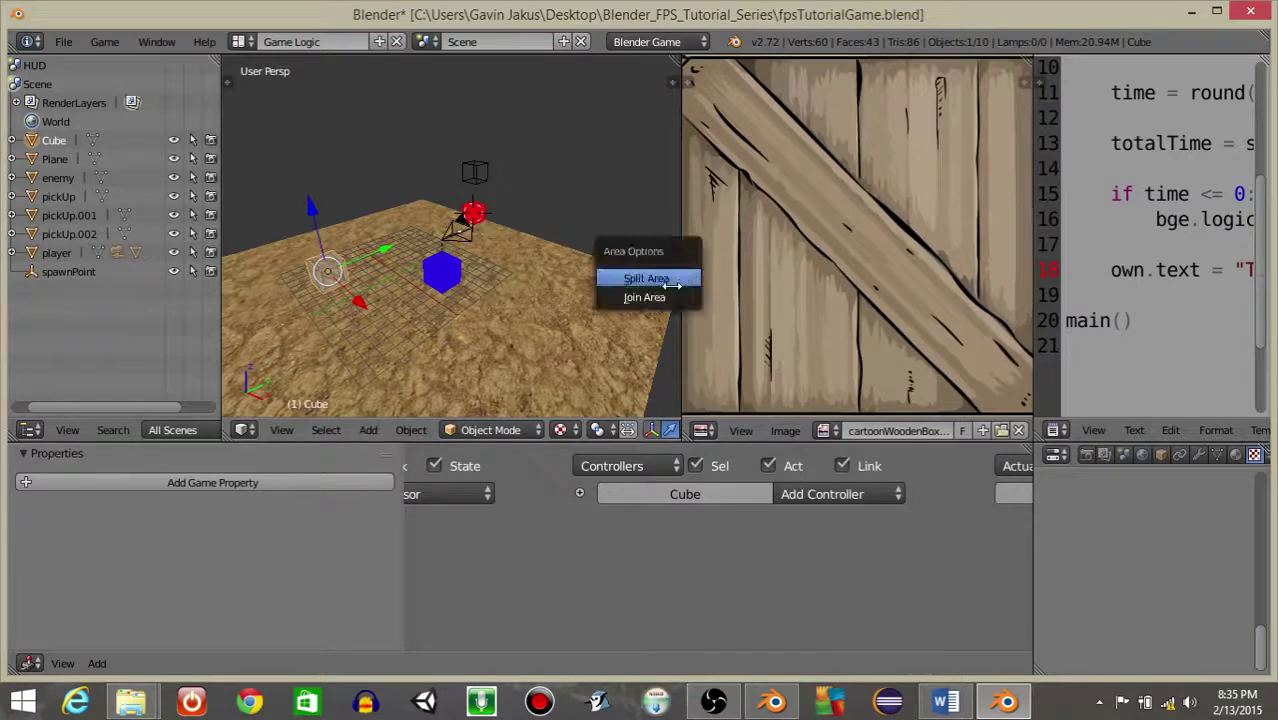
left_click(644, 297)
left_click(762, 282)
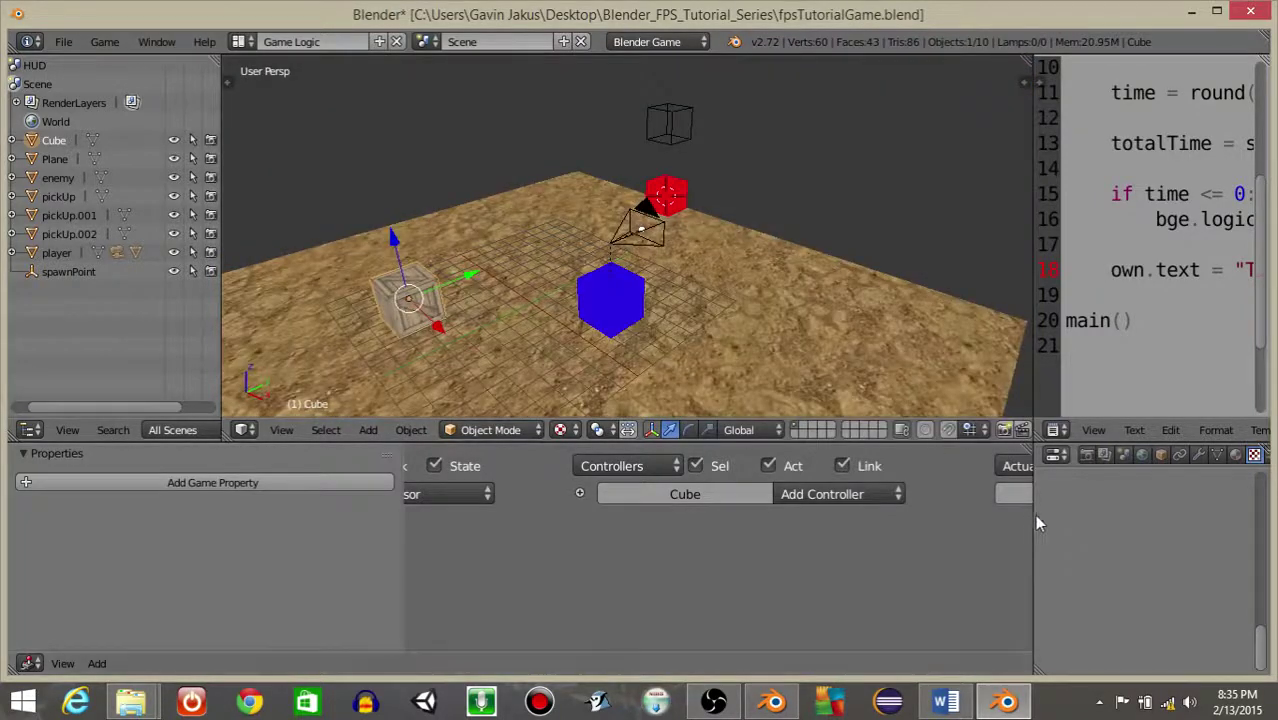
Widen the properties area and give the cube a new material with a new texture.
left_click_drag(1033, 514, 632, 597)
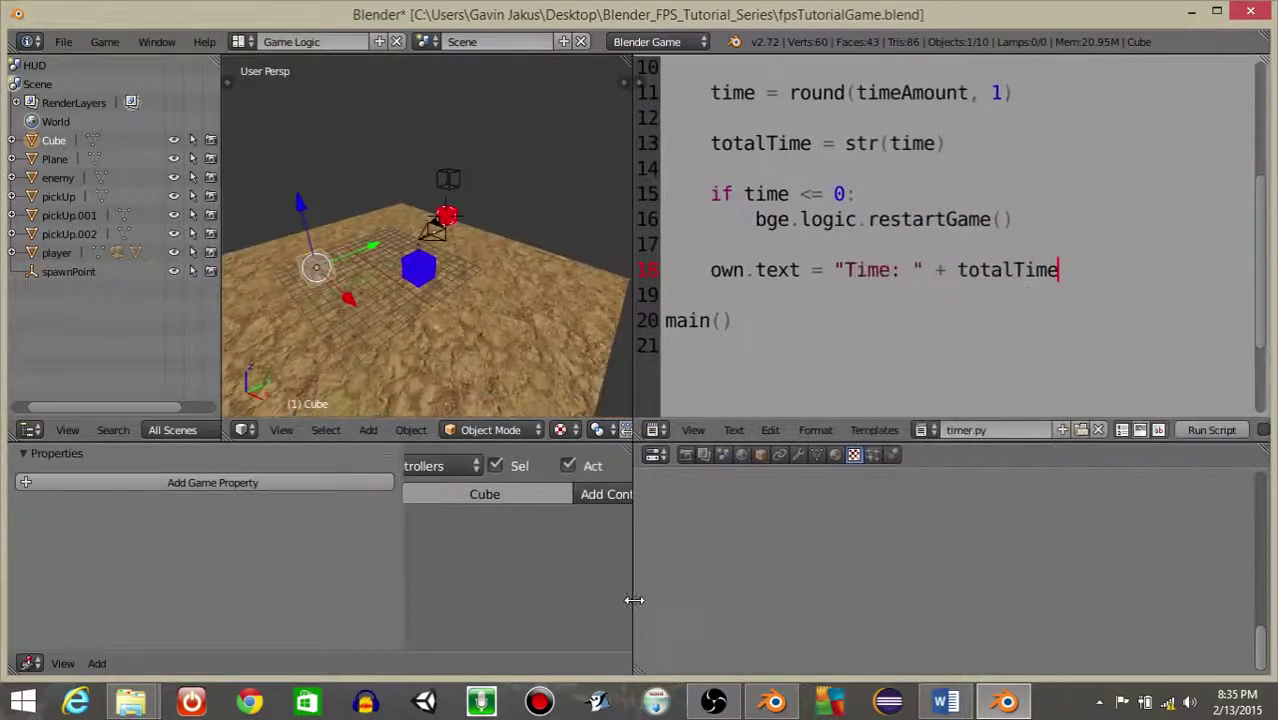
left_click(835, 456)
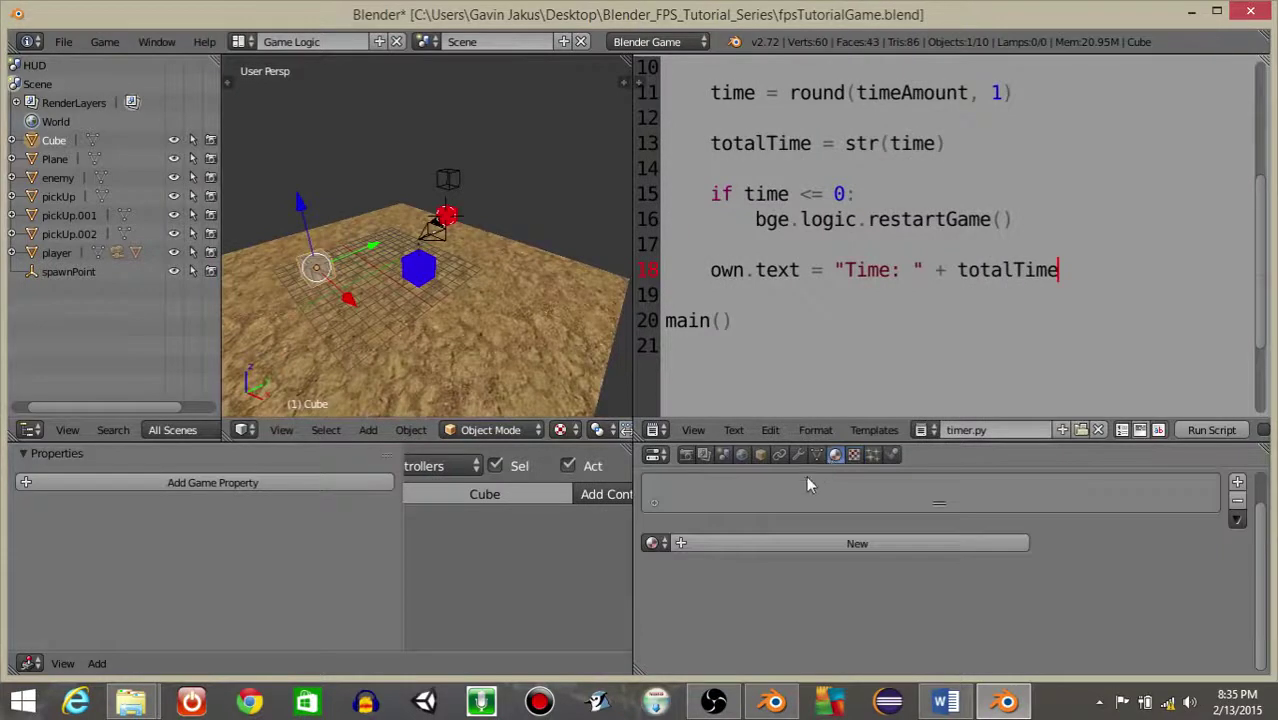
left_click(808, 543)
left_click(853, 454)
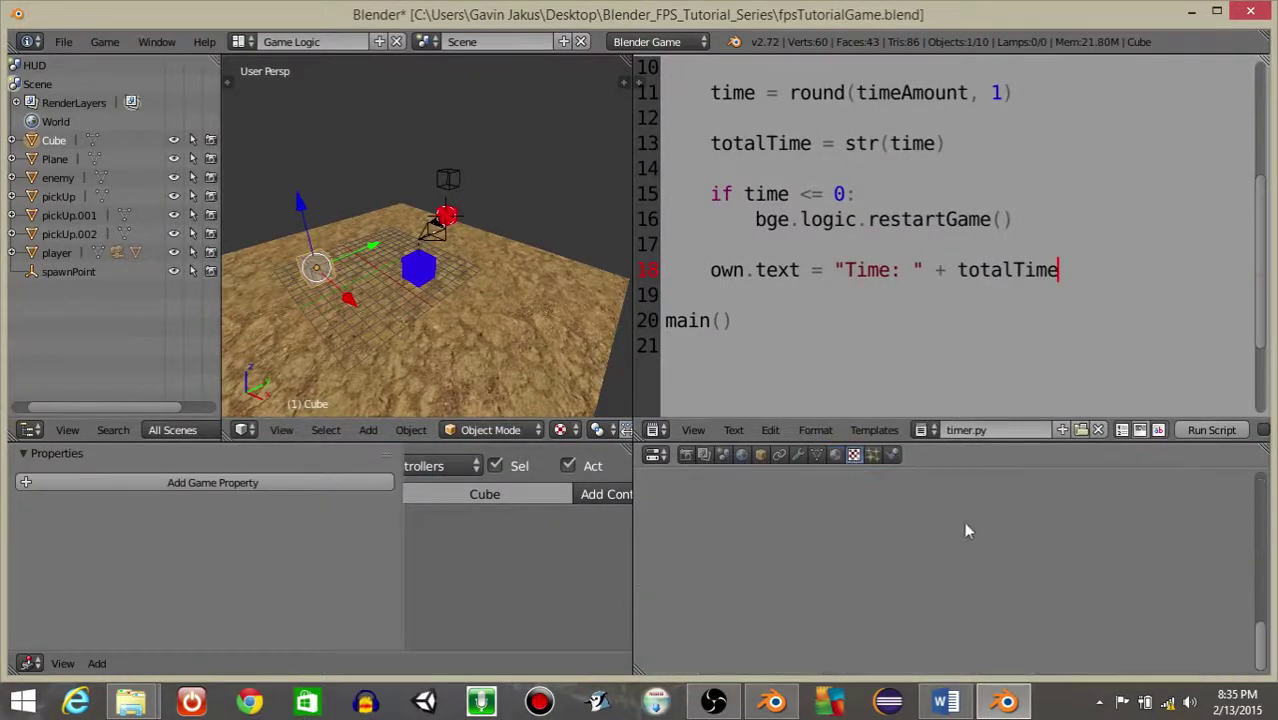
left_click_drag(1262, 615, 1250, 483)
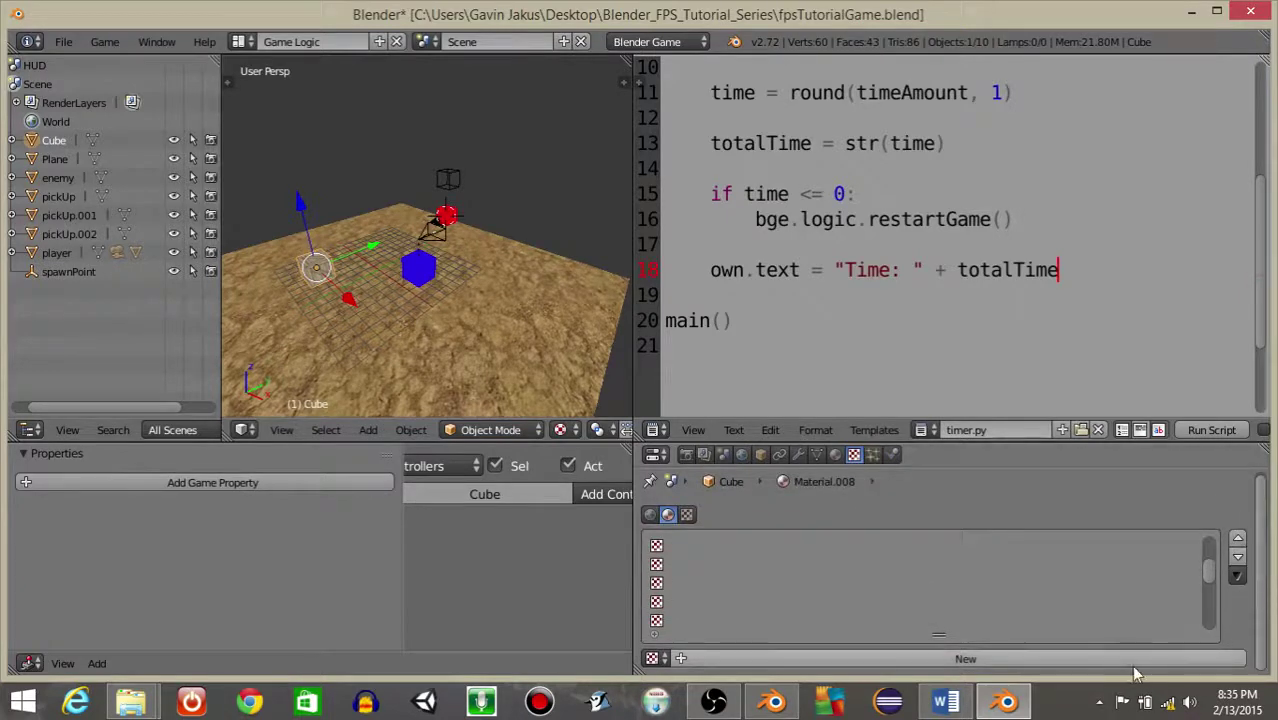
left_click(1137, 664)
Assign the loaded cartoonWoodenBox.png as the image of the cube's new Image or Movie texture.
scroll(1235, 550, "down", 2)
scroll(1238, 561, "down", 4)
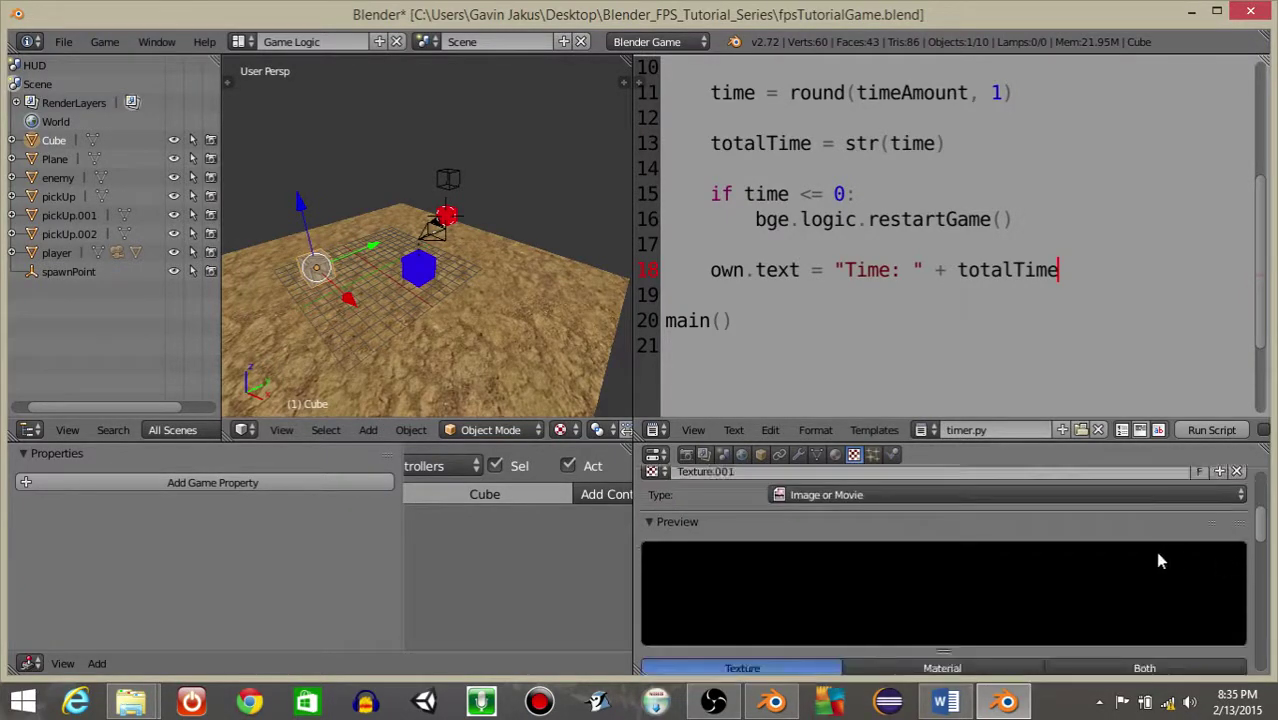
scroll(1116, 561, "up", 2)
scroll(826, 546, "up", 2)
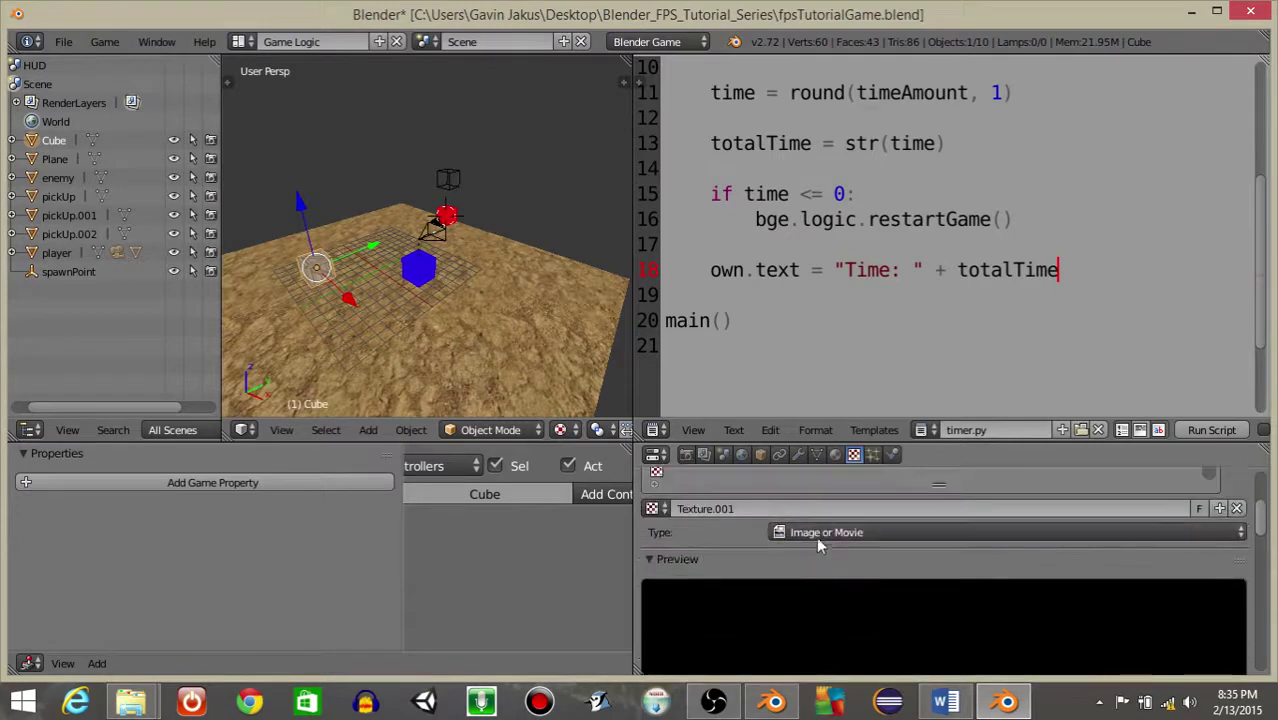
scroll(736, 536, "down", 4)
left_click(1152, 565)
scroll(713, 553, "down", 1)
scroll(713, 553, "down", 3)
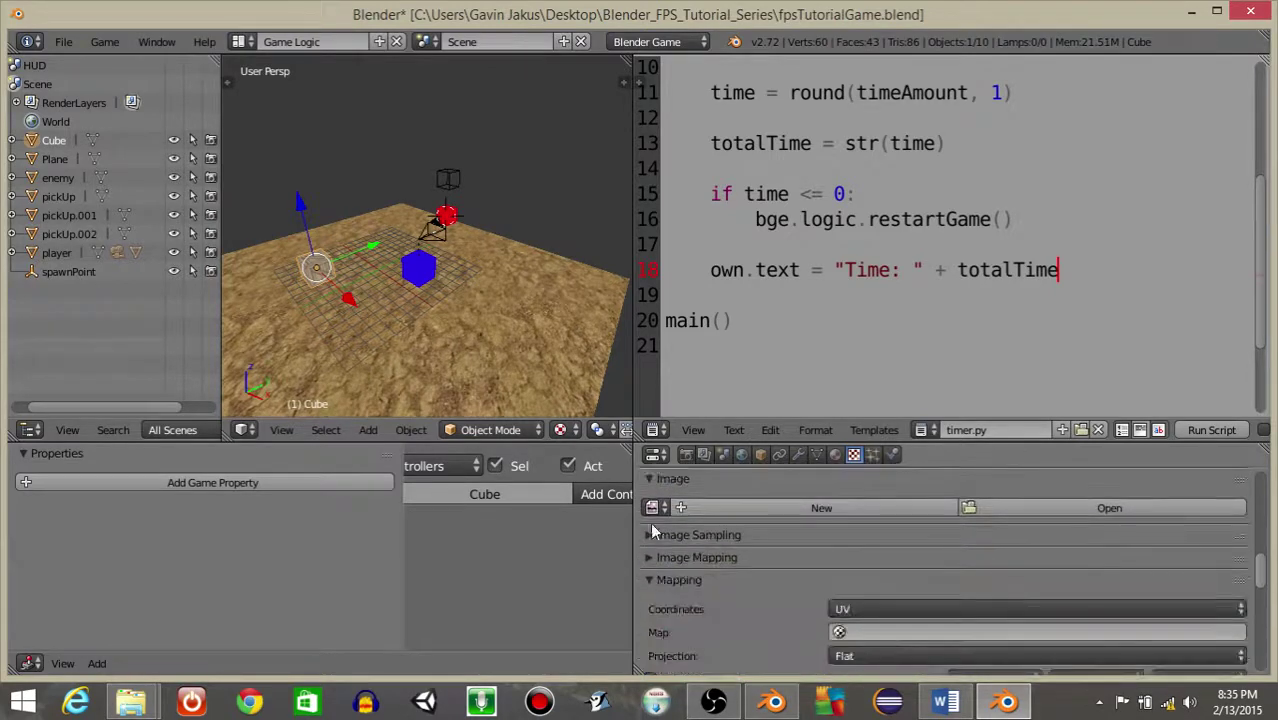
left_click(652, 507)
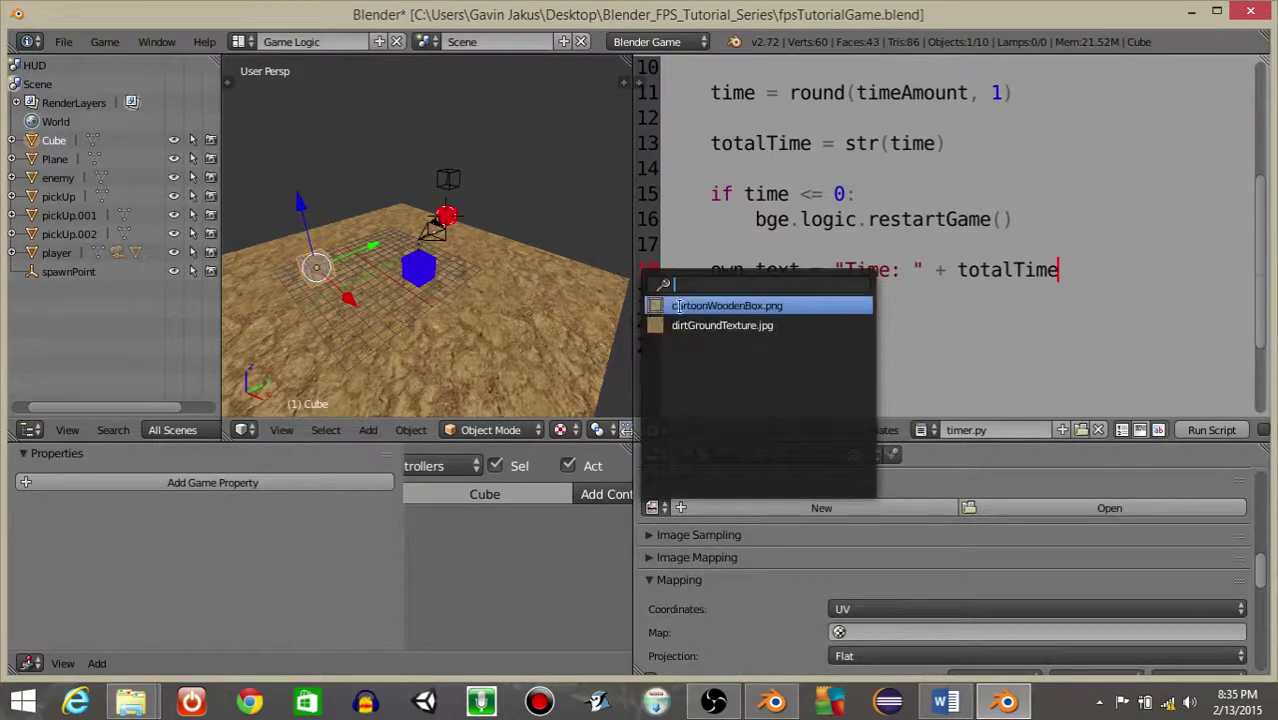
left_click(688, 305)
scroll(765, 573, "down", 3)
scroll(765, 577, "down", 4)
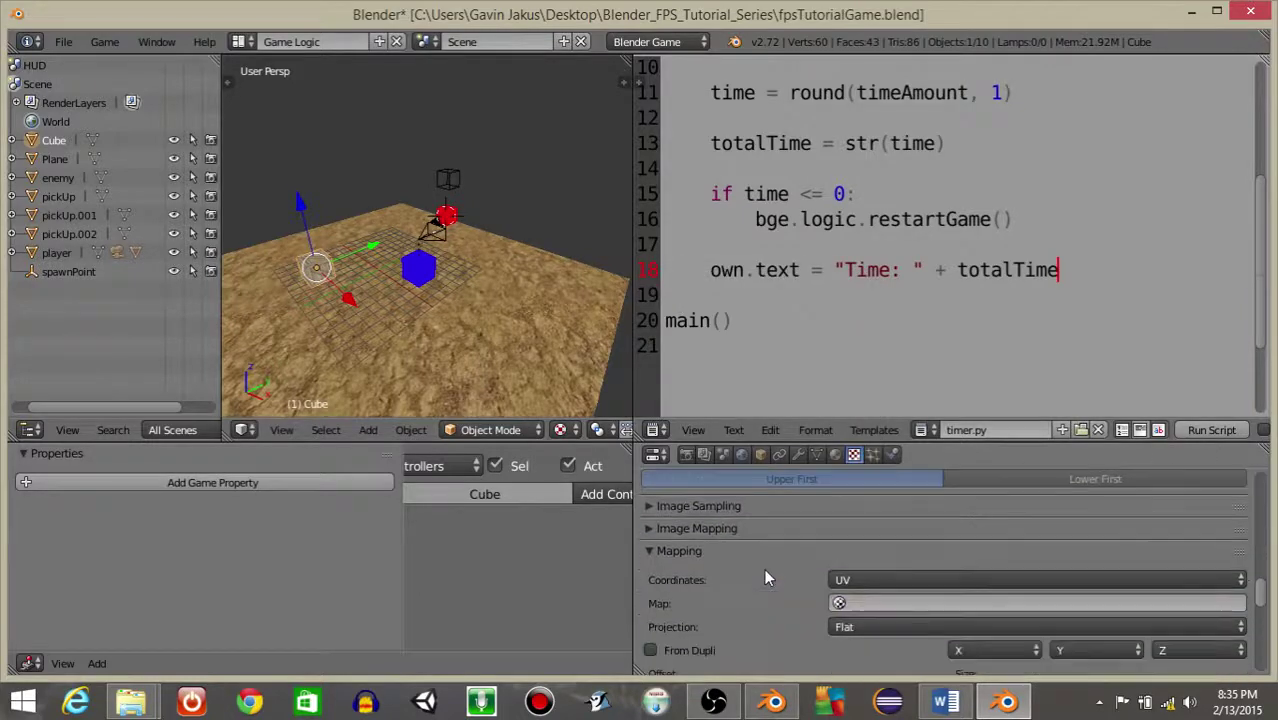
Run the game briefly, stop it, and lower the wooden box vertically onto the dirt ground.
key("p")
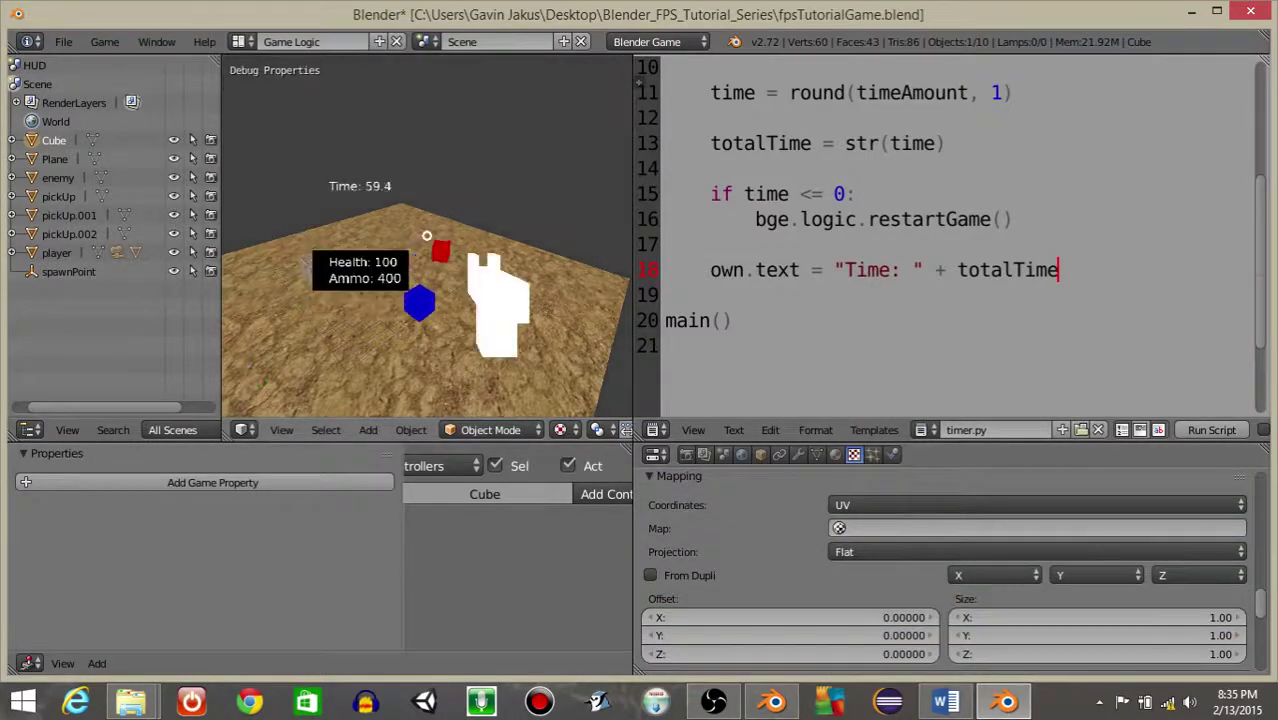
key("Escape")
mouse_move(392, 282)
middle_mouse_down()
mouse_move(300, 282)
mouse_move(313, 226)
middle_mouse_up()
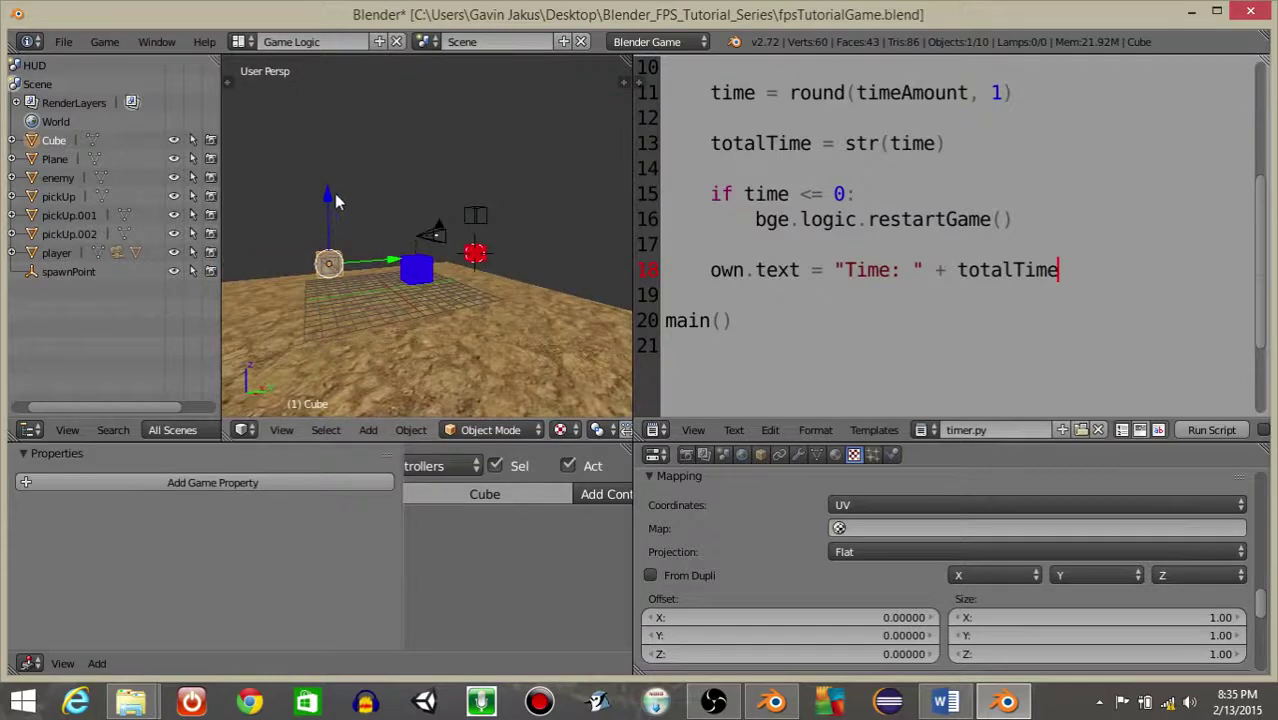
left_click_drag(335, 200, 342, 225)
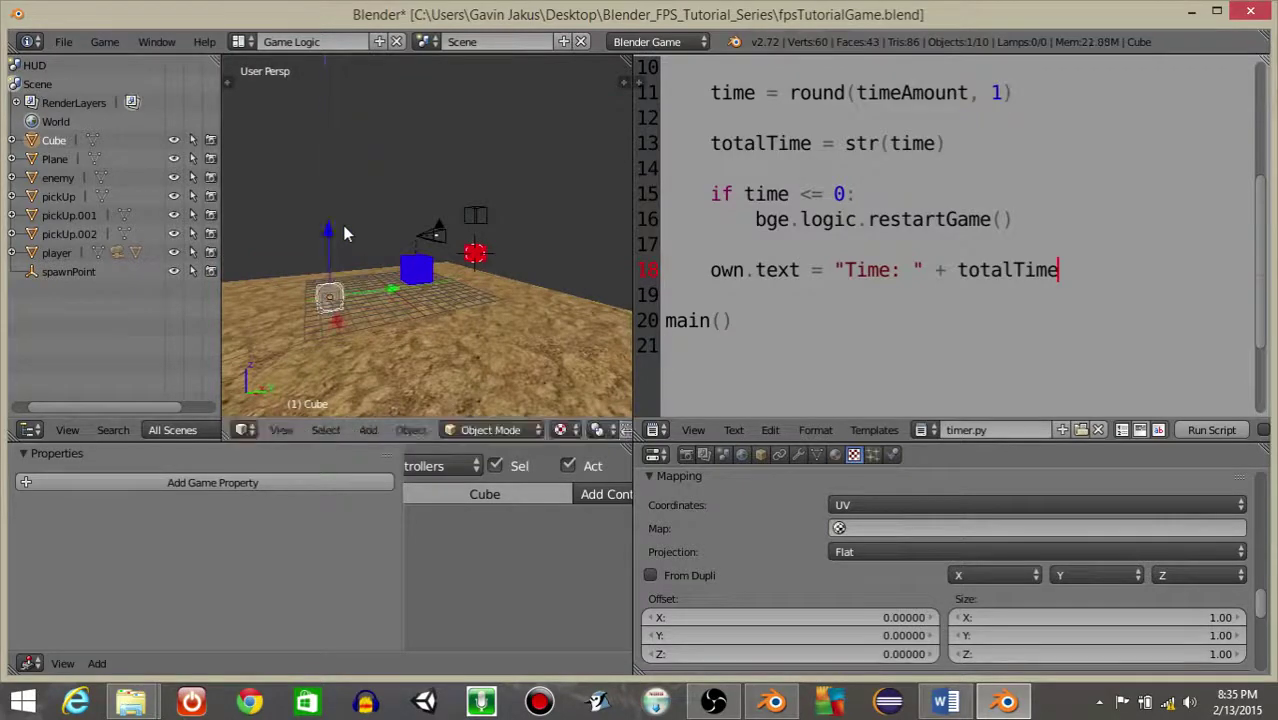
key("KP_7")
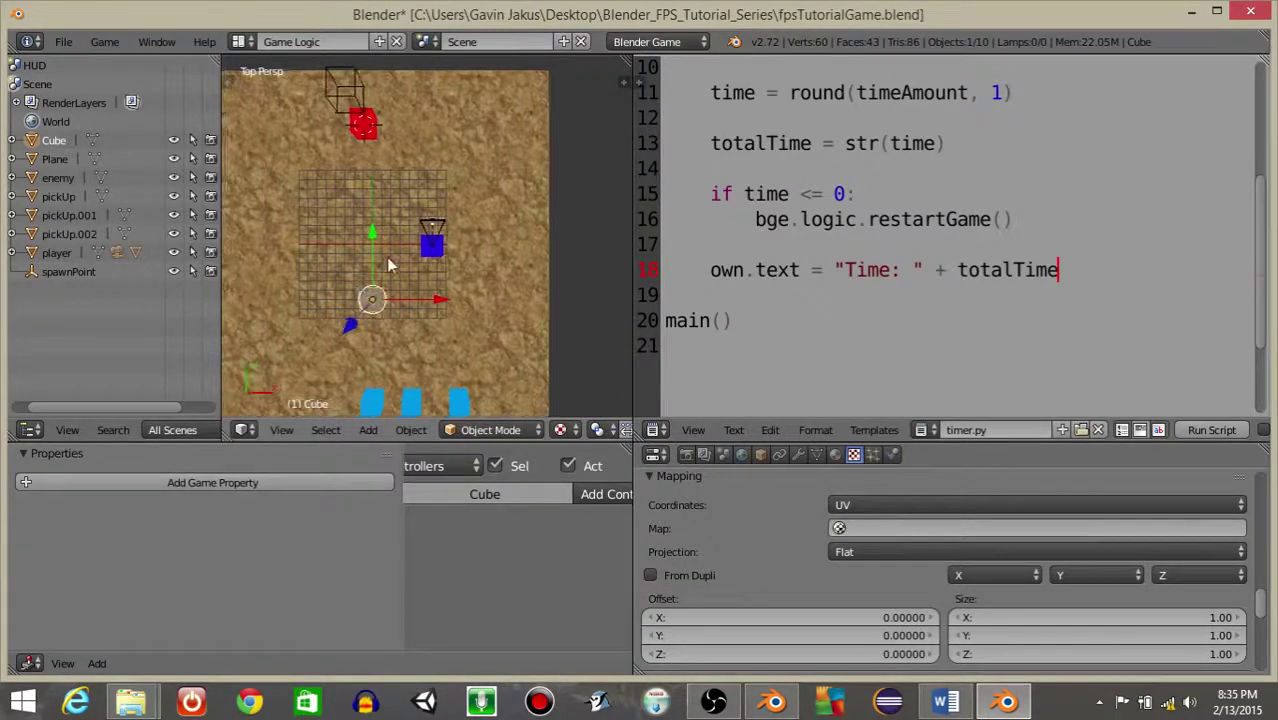
middle_click_drag(390, 265, 366, 282)
middle_click_drag(348, 205, 493, 398)
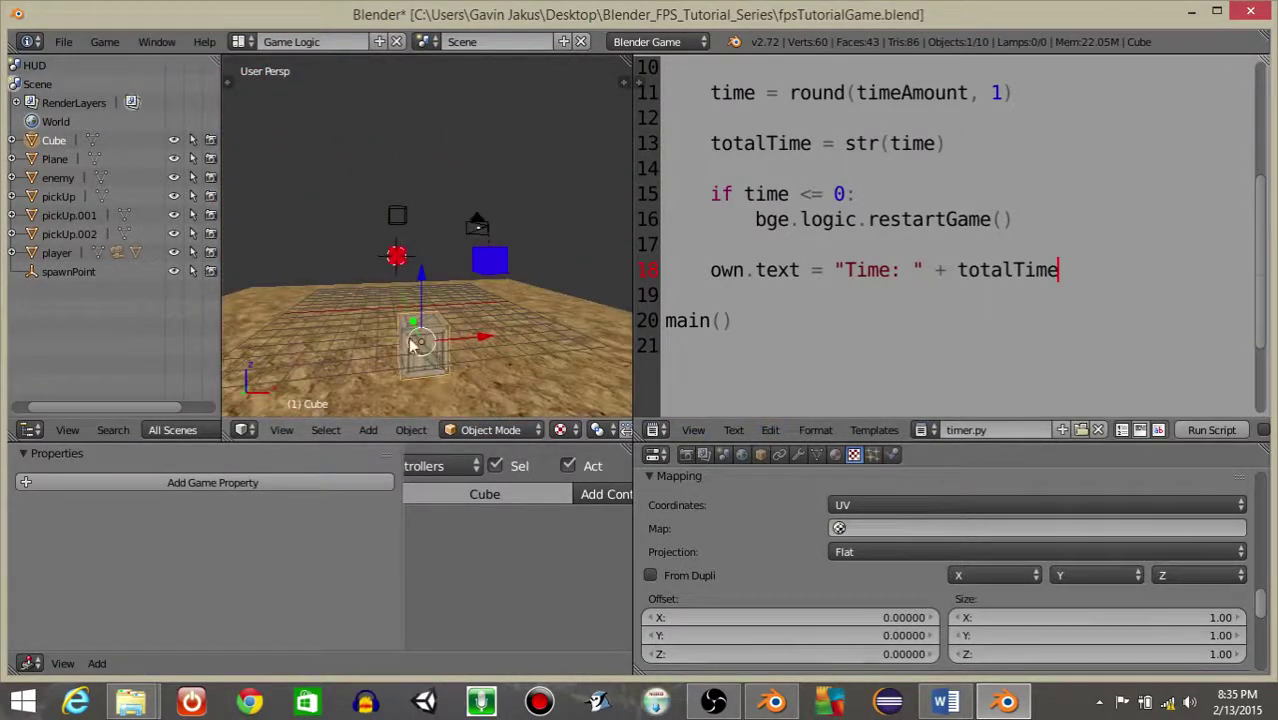
scroll(419, 343, "up", 3)
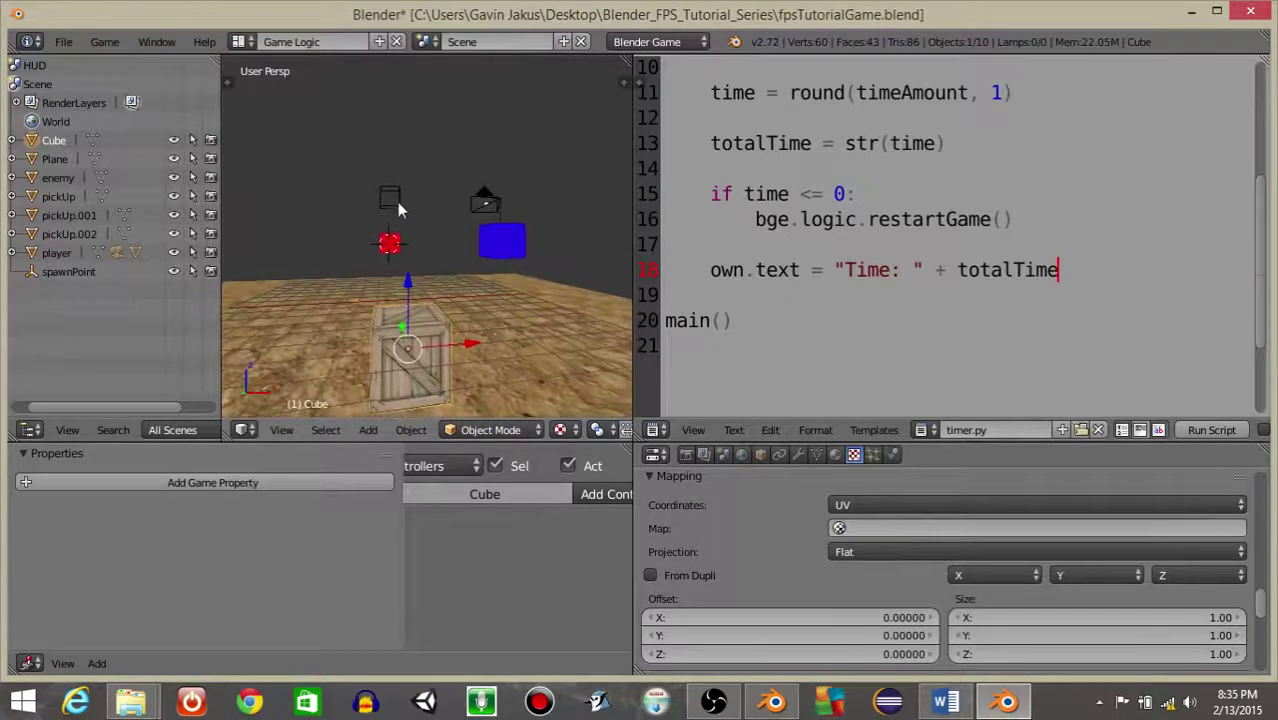
Set the wooden box's physics type to Character and enable Actor.
left_click(895, 455)
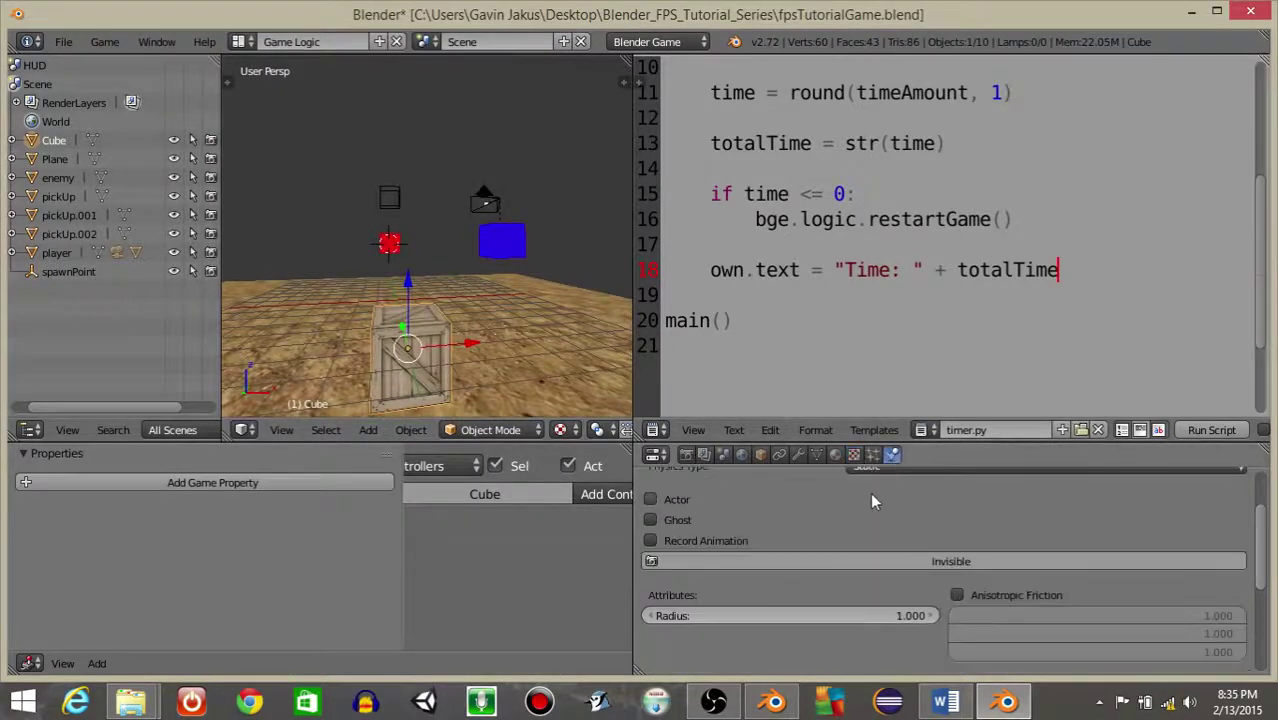
left_click(885, 541)
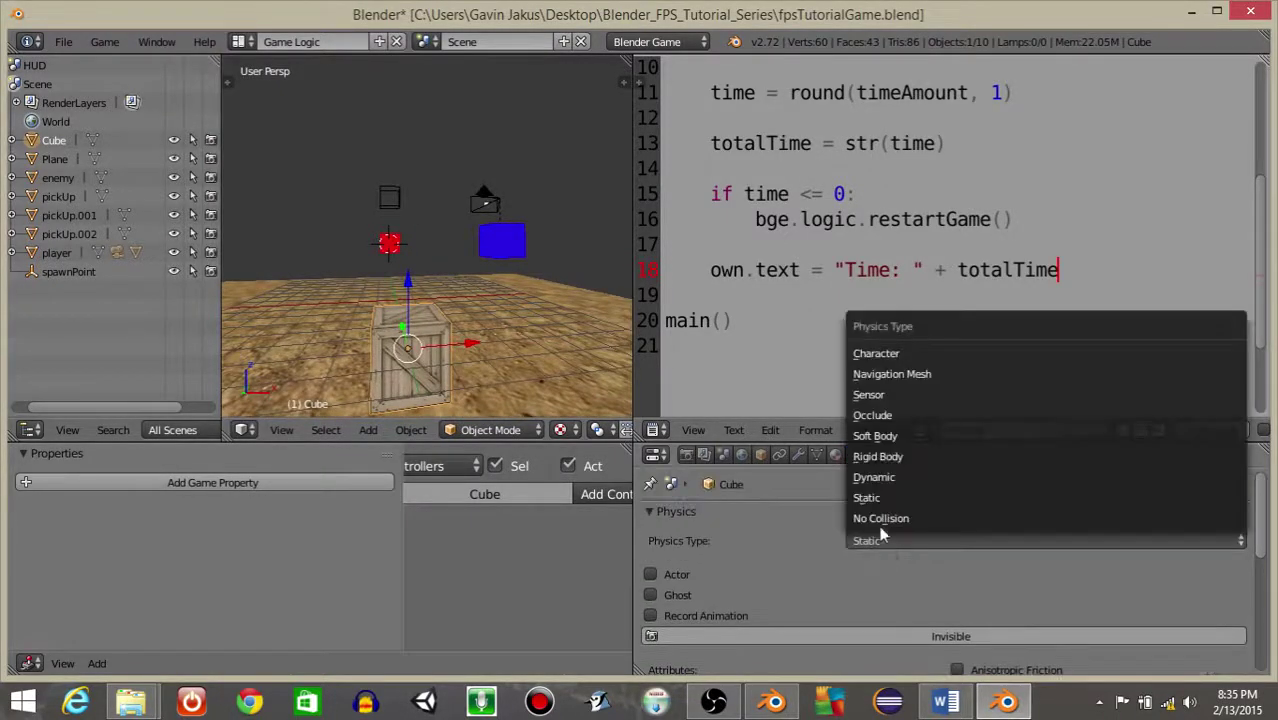
left_click(874, 355)
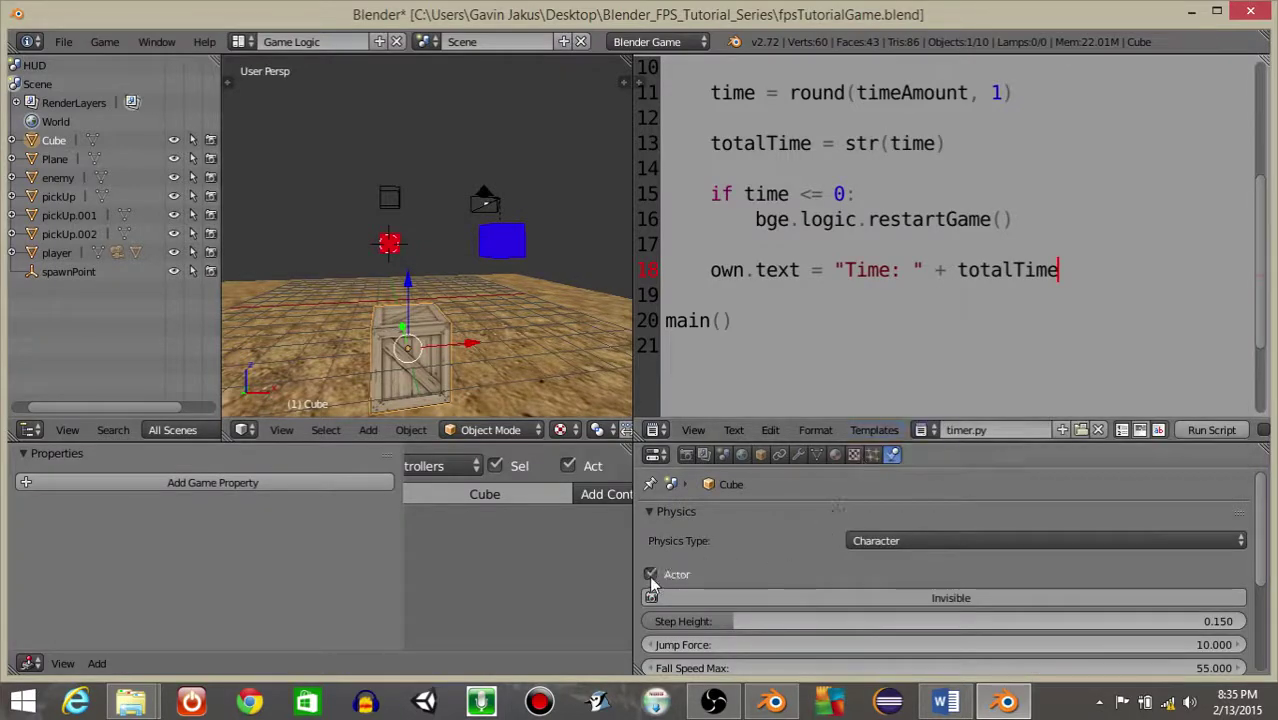
Duplicate the wooden box four times and spread the copies over the dirt ground around the original.
middle_click_drag(458, 249, 481, 302)
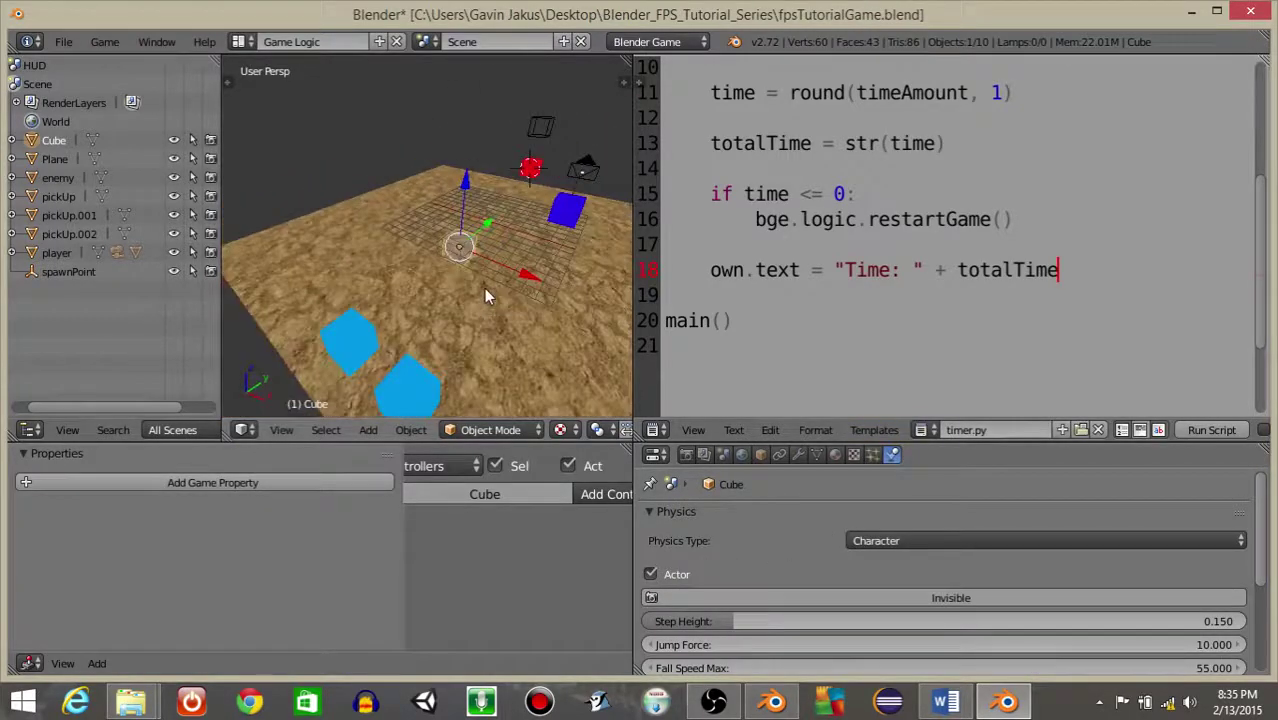
key("shift+d")
left_click(484, 288)
key("shift+d")
left_click(445, 259)
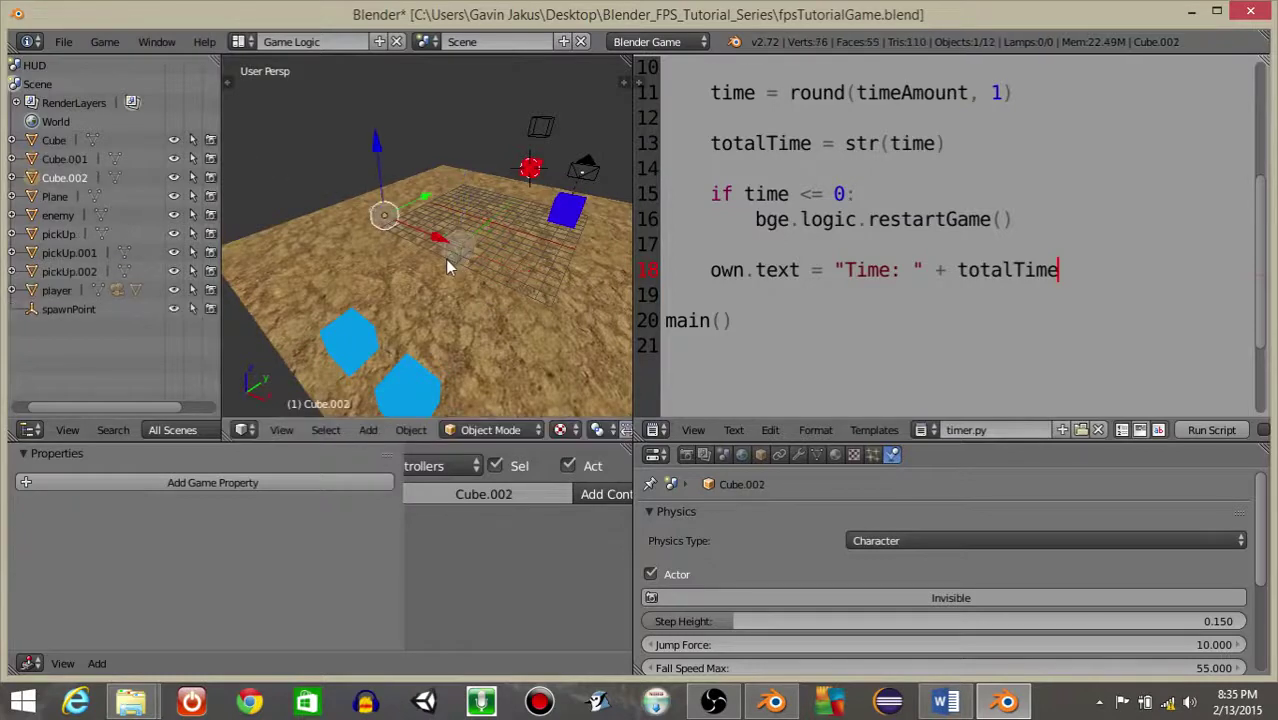
key("shift+d")
left_click(468, 190)
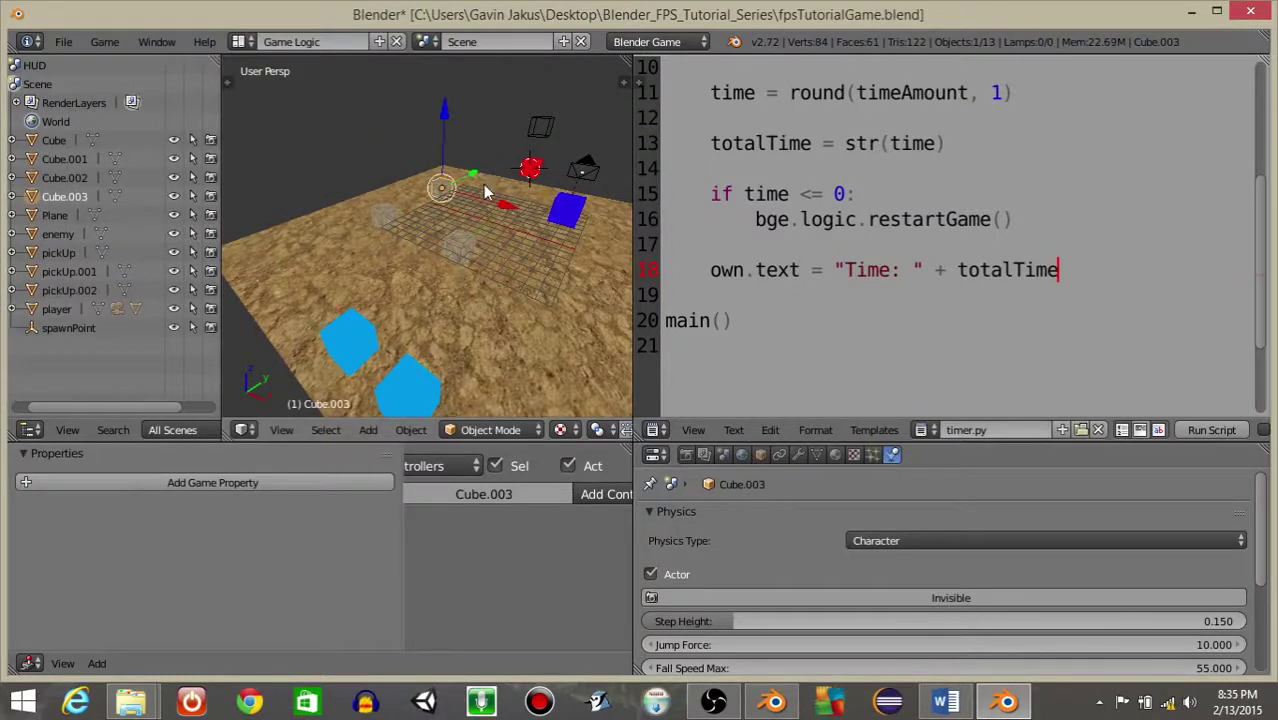
key("g")
left_click(478, 200)
key("shift+d")
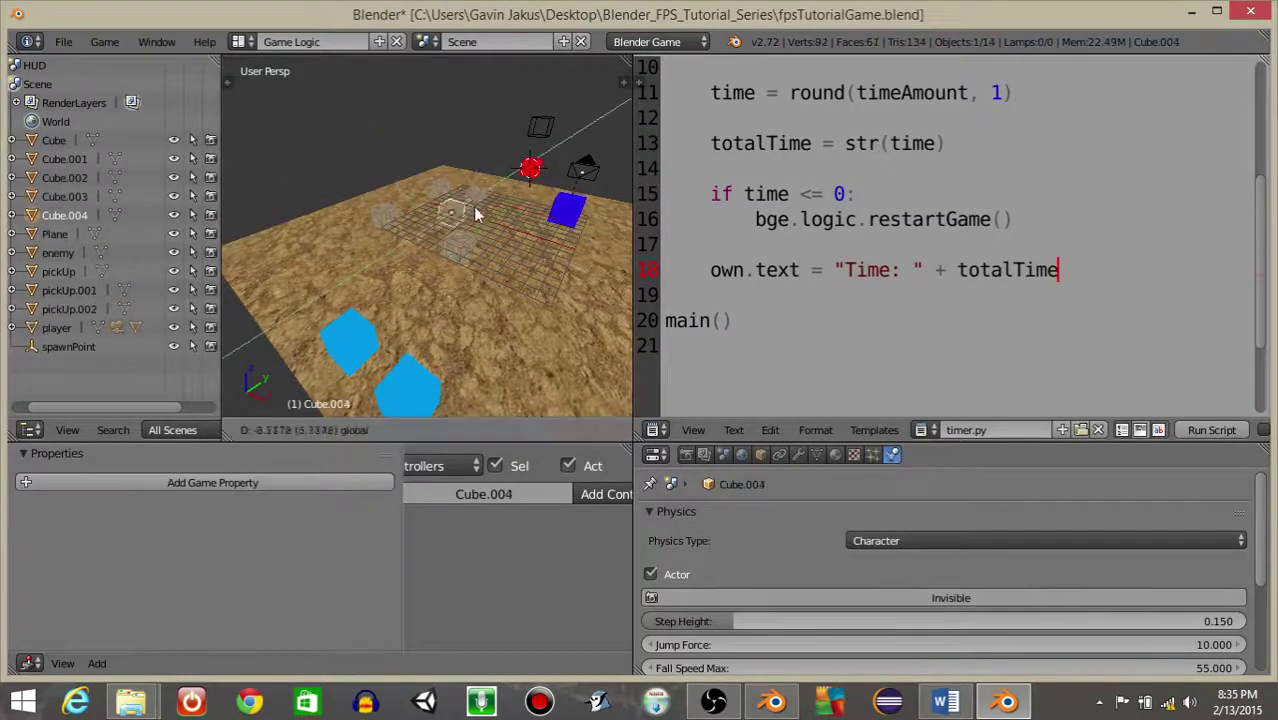
left_click(480, 195)
Switch the 3D view to the camera's perspective and widen the view's area.
key("KP_0")
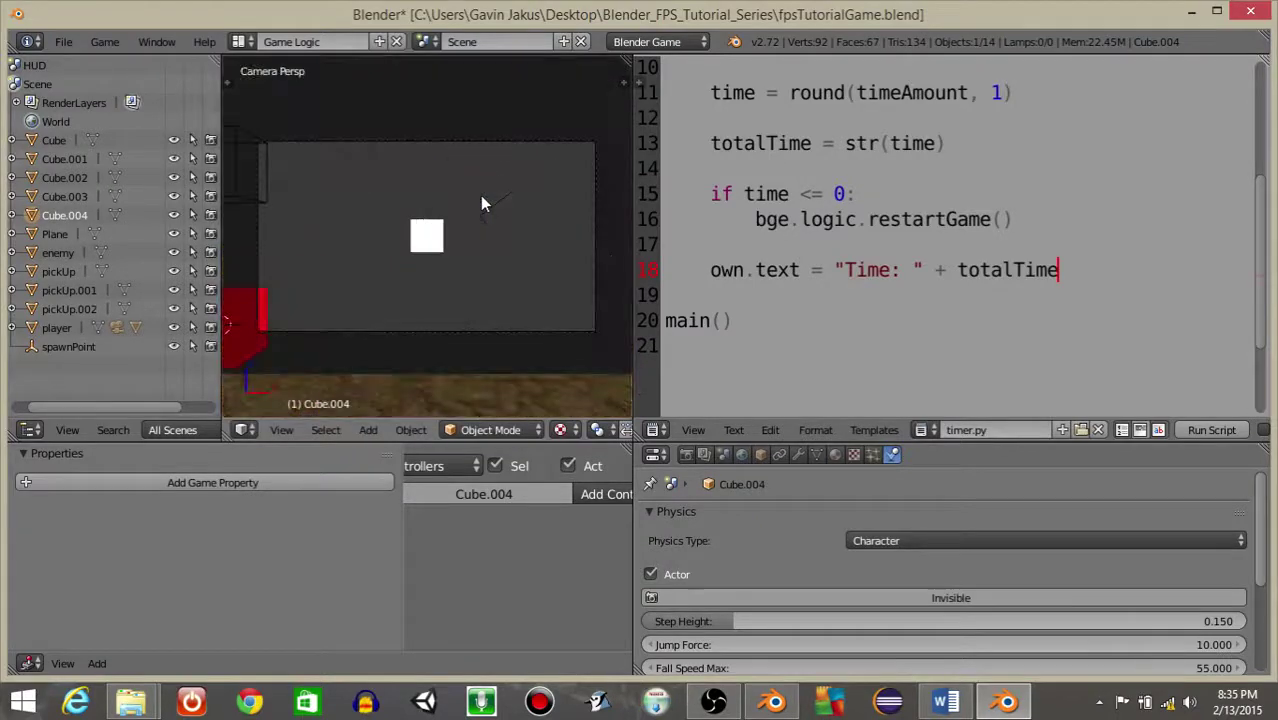
right_click(633, 222)
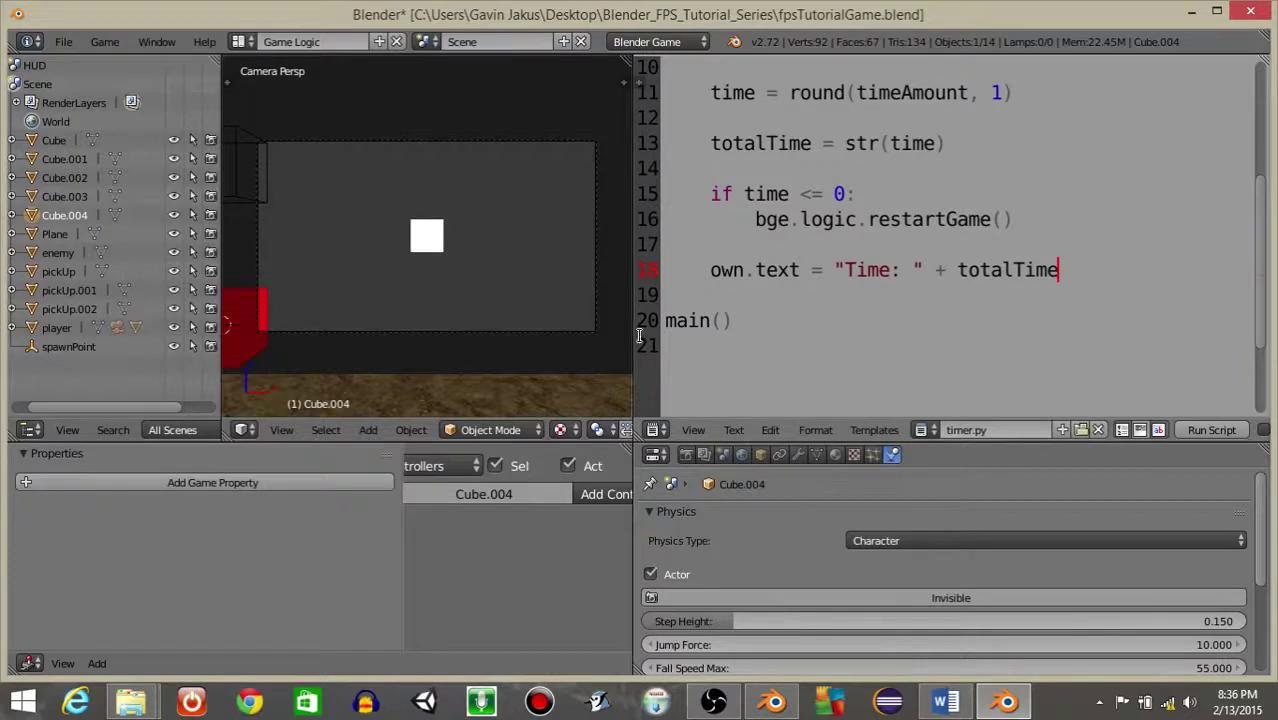
left_click_drag(633, 337, 975, 337)
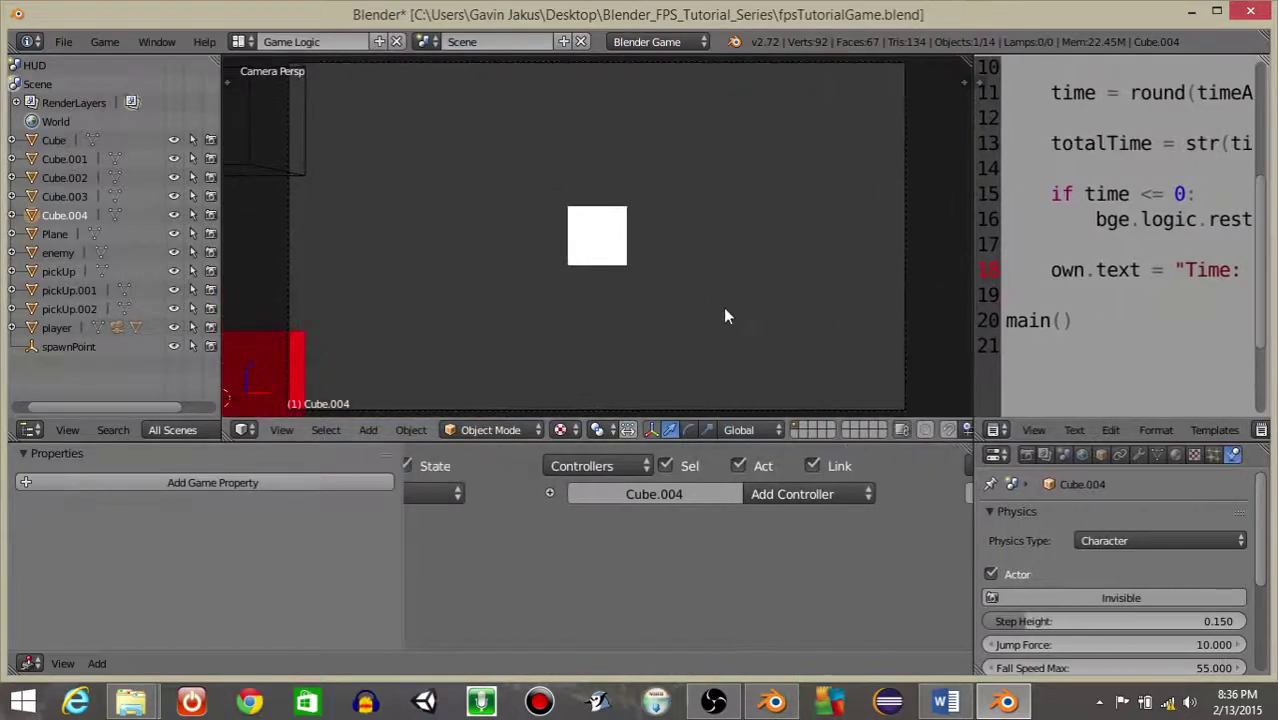
Play-test the game by walking among the wooden boxes and firing at the red enemy, and stop it.
key("p")
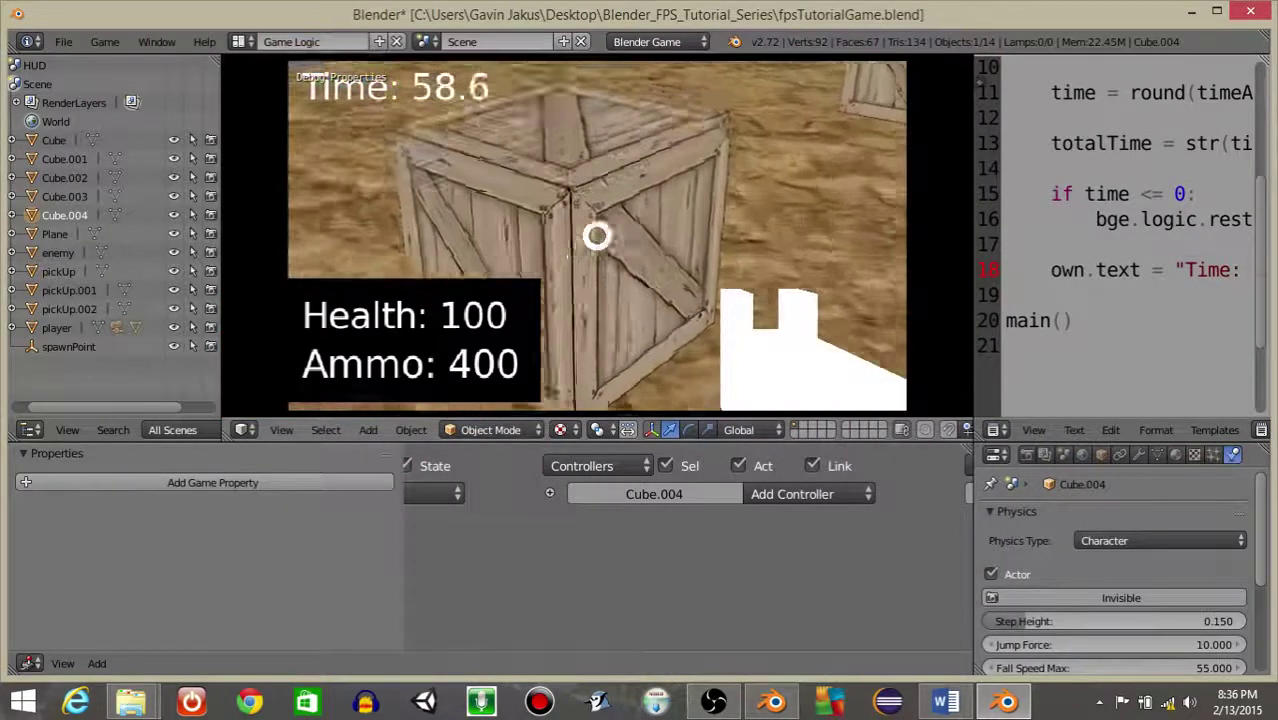
key("w")
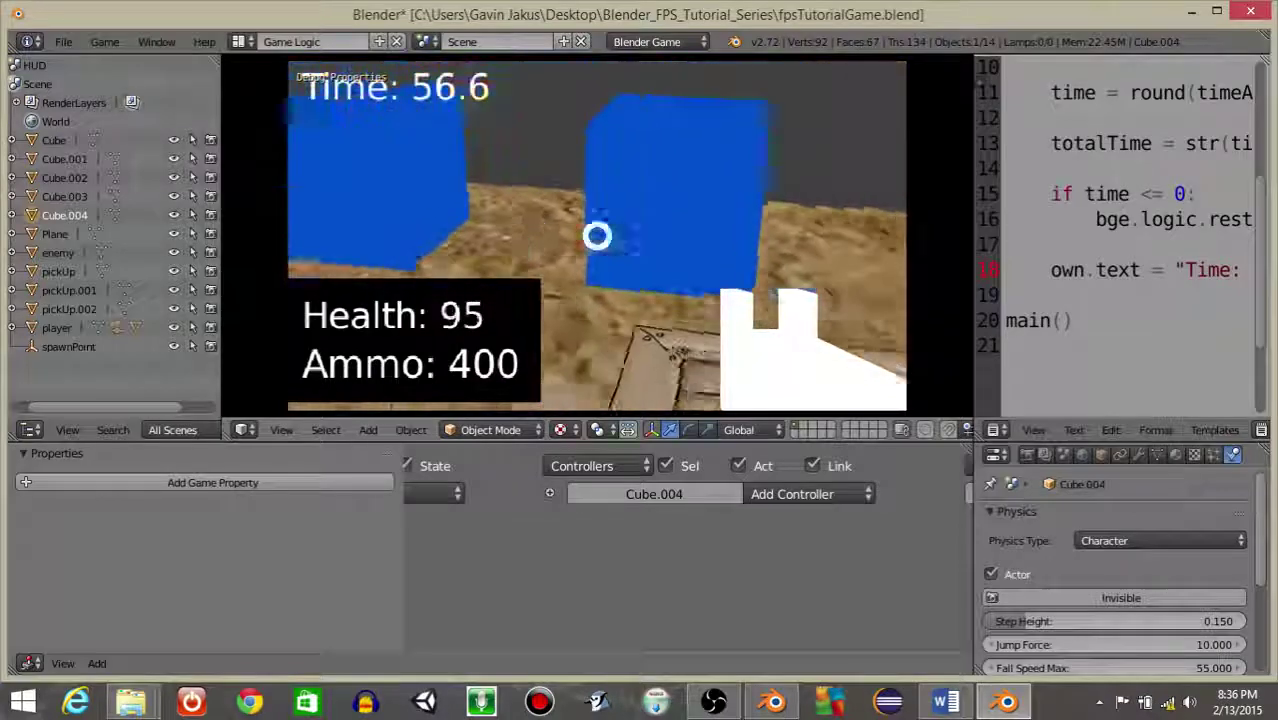
left_click(597, 236)
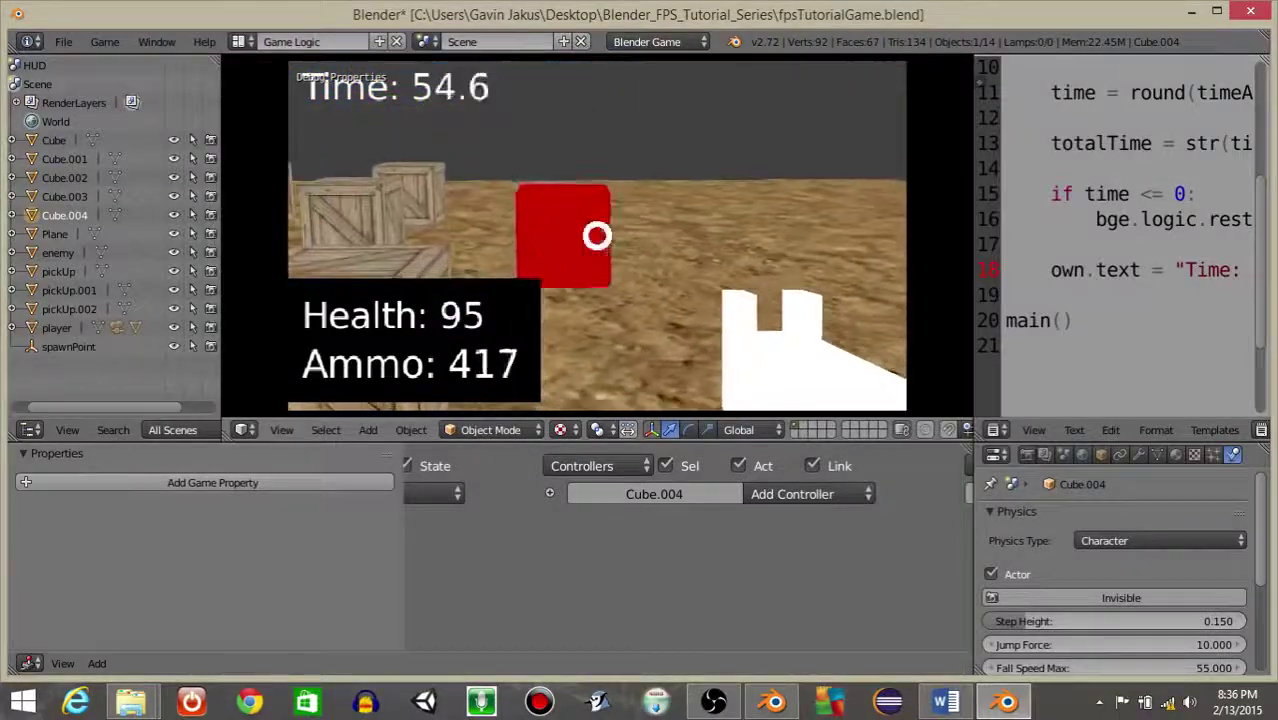
left_click(597, 236)
key("w")
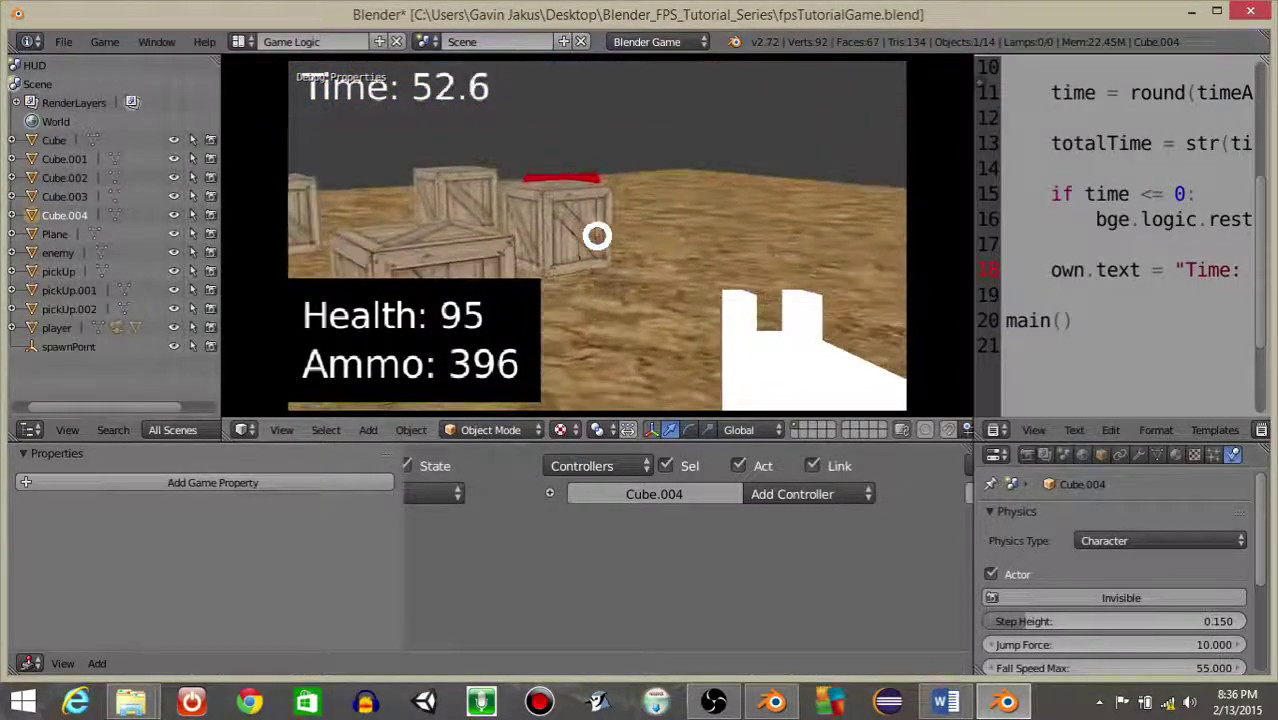
left_click(597, 236)
left_click(597, 236)
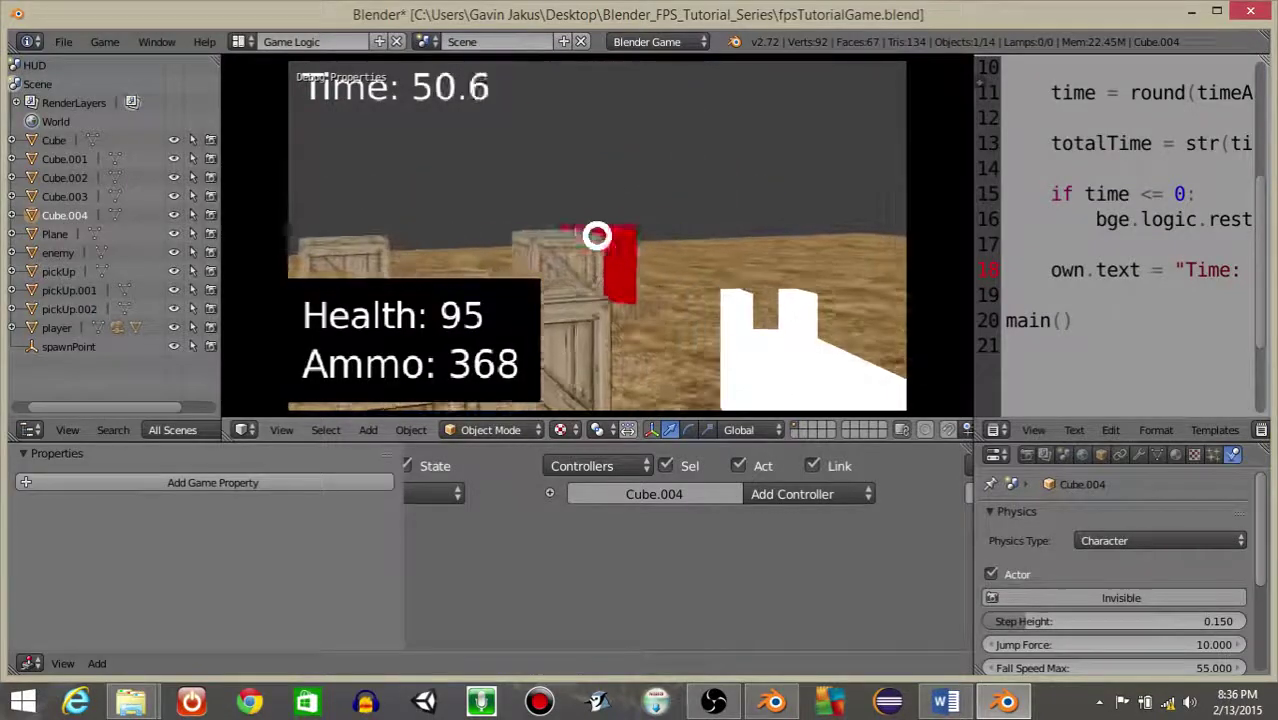
left_click(597, 236)
left_click(597, 236)
left_click(597, 236)
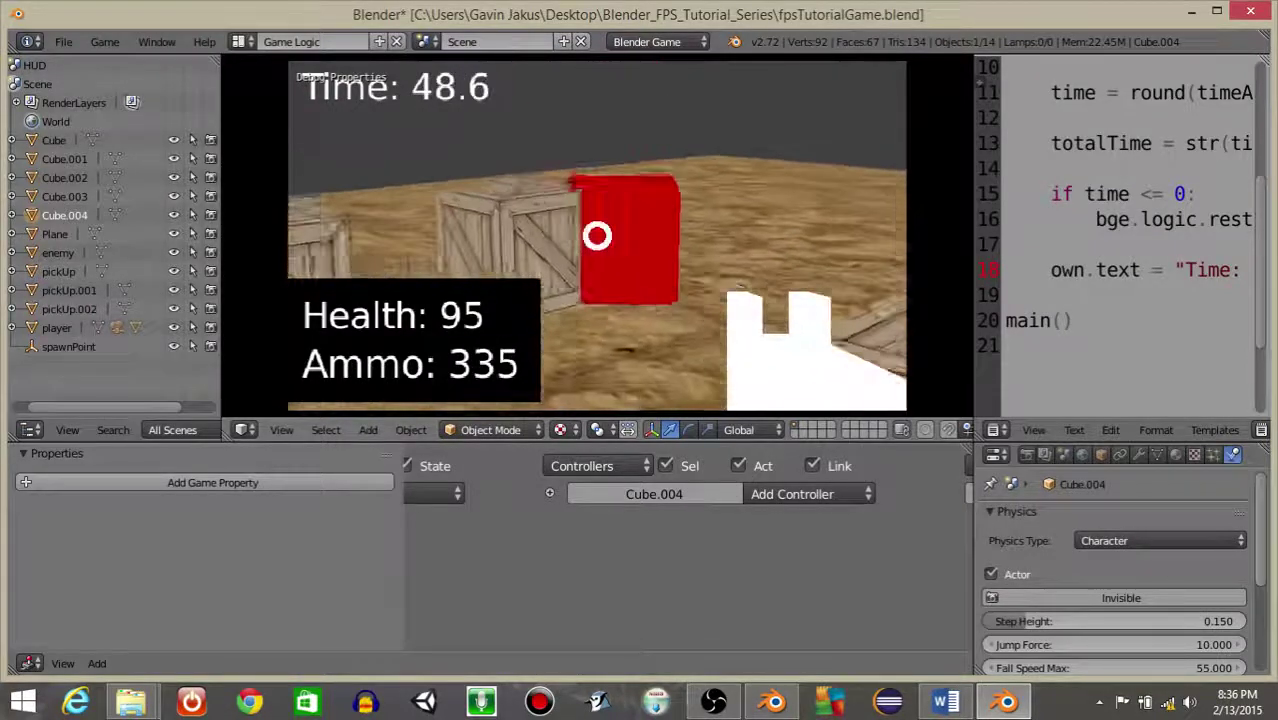
left_click(597, 236)
left_click(597, 236)
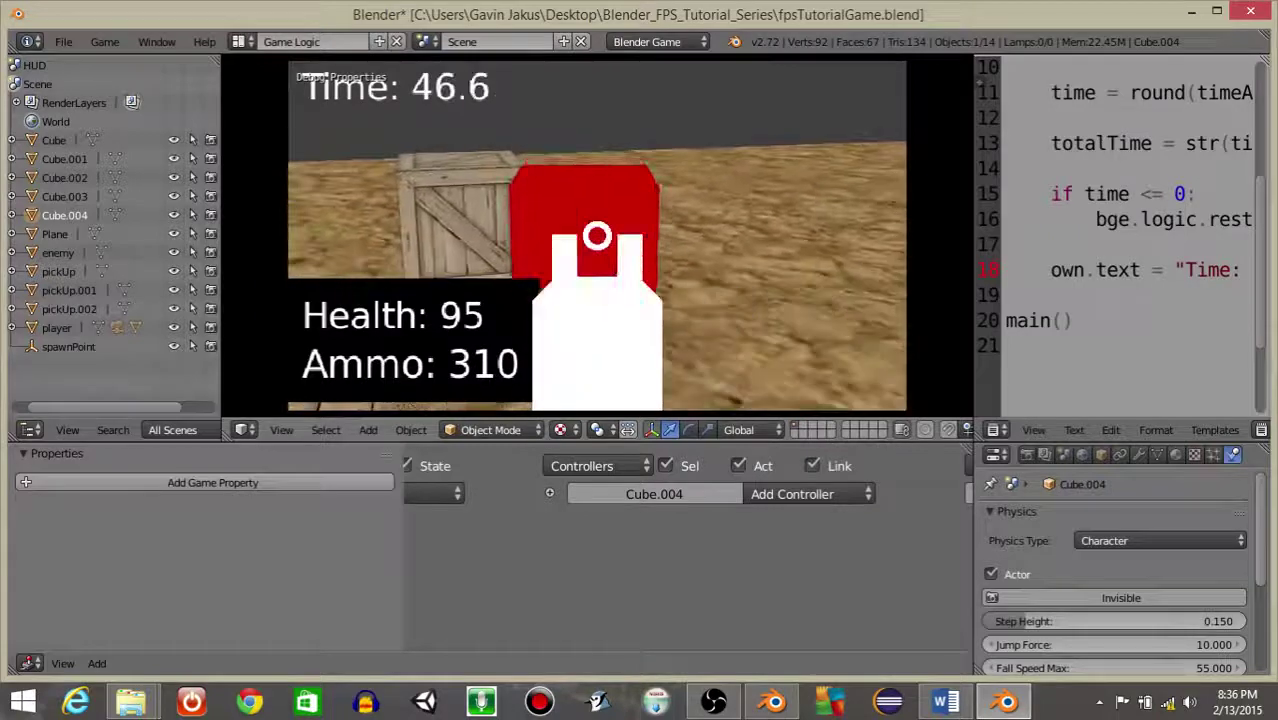
left_click(597, 236)
left_click(597, 236)
left_click(597, 236)
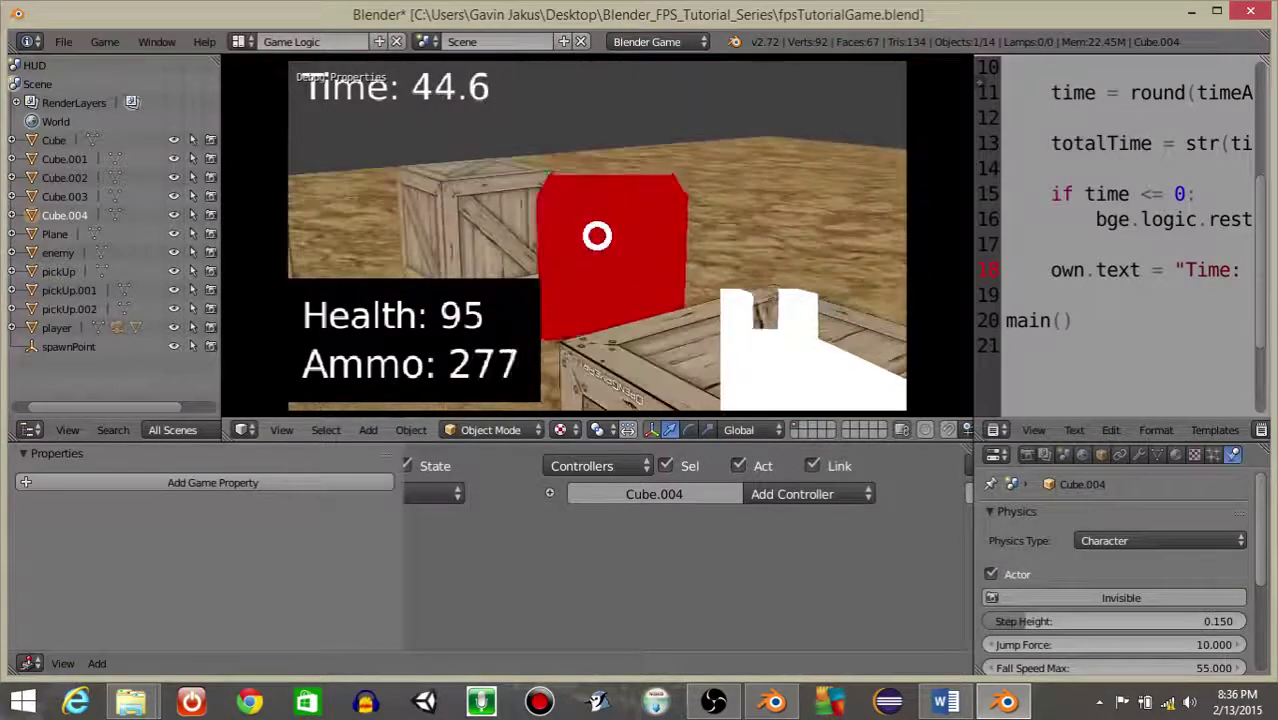
left_click(597, 236)
key("Escape")
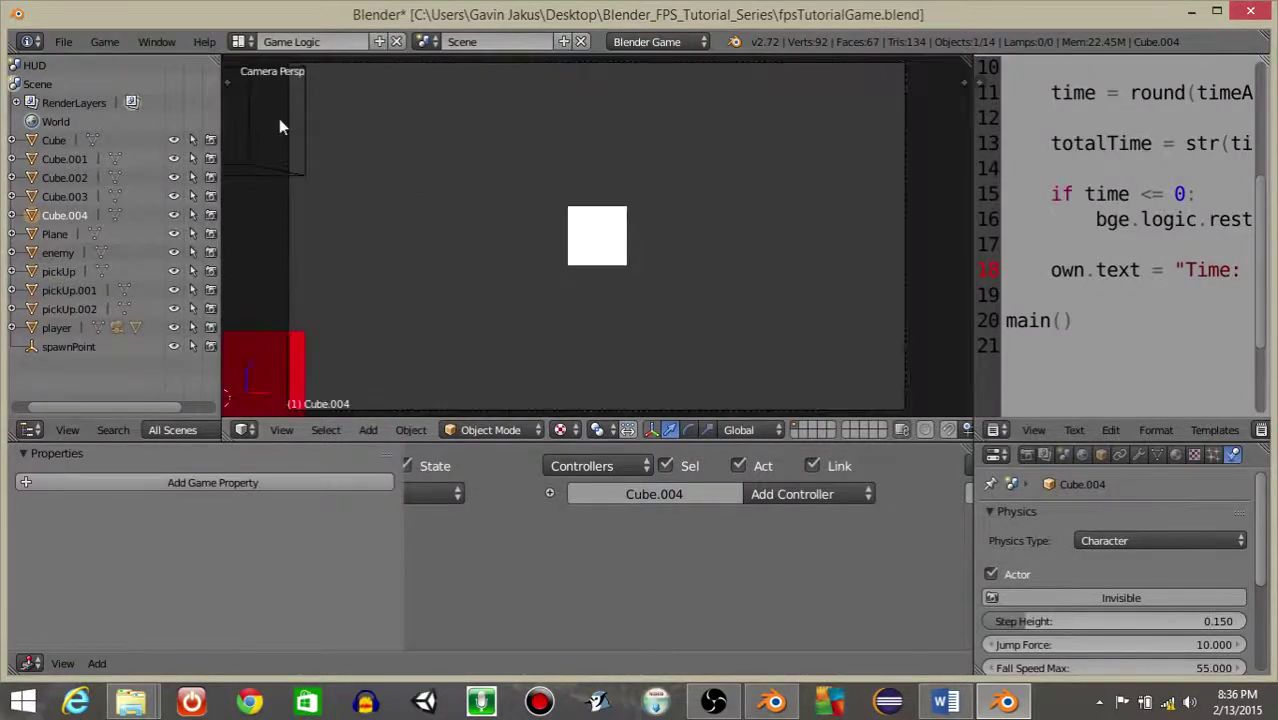
Save the current Blender file under its existing name.
left_click(76, 39)
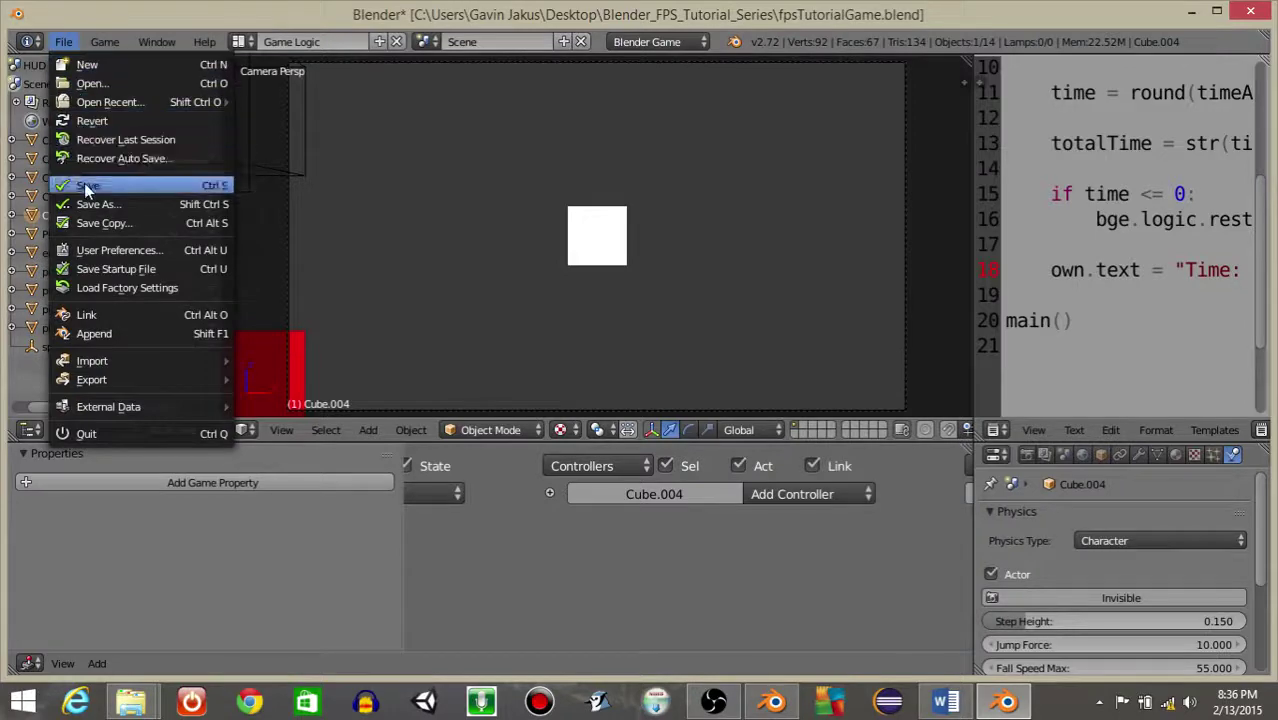
left_click(88, 185)
left_click(63, 42)
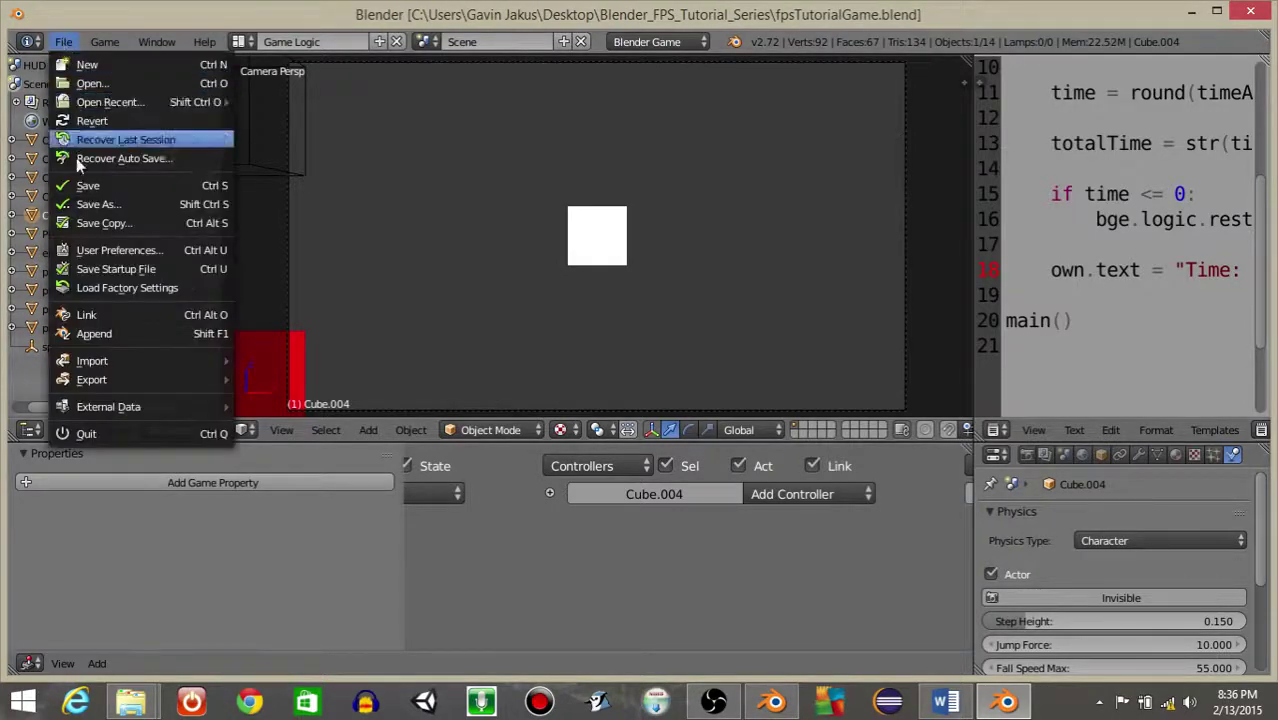
left_click(86, 185)
left_click(70, 43)
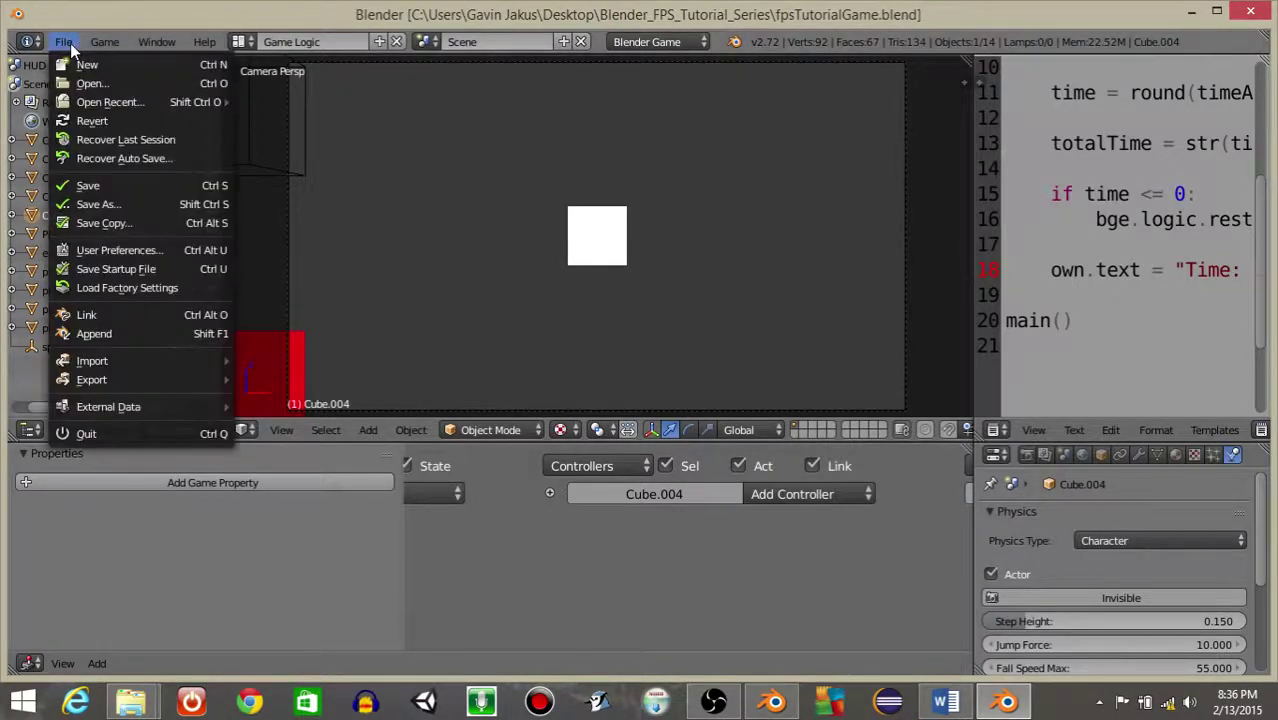
left_click(88, 185)
Add a new cube and slide it along the Y axis to the area above the wooden boxes.
middle_click_drag(677, 251, 503, 237)
scroll(485, 229, "down", 3)
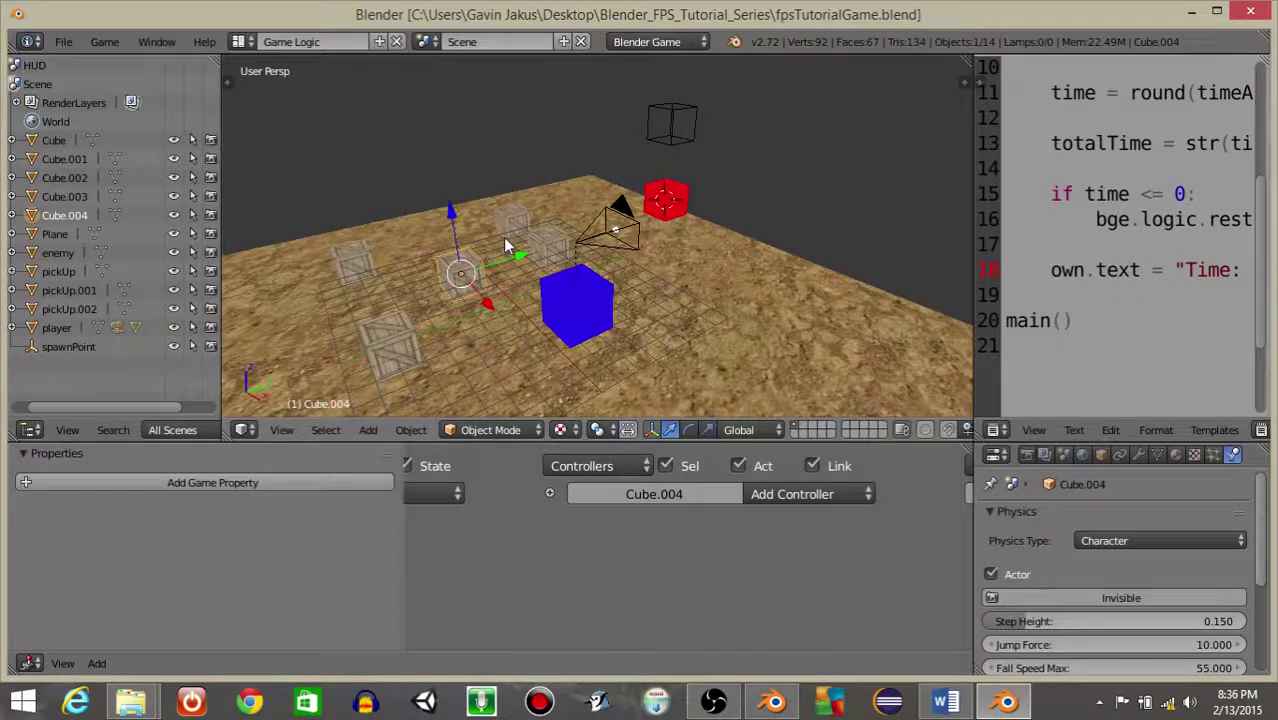
key("space")
type("add cu")
key("Return")
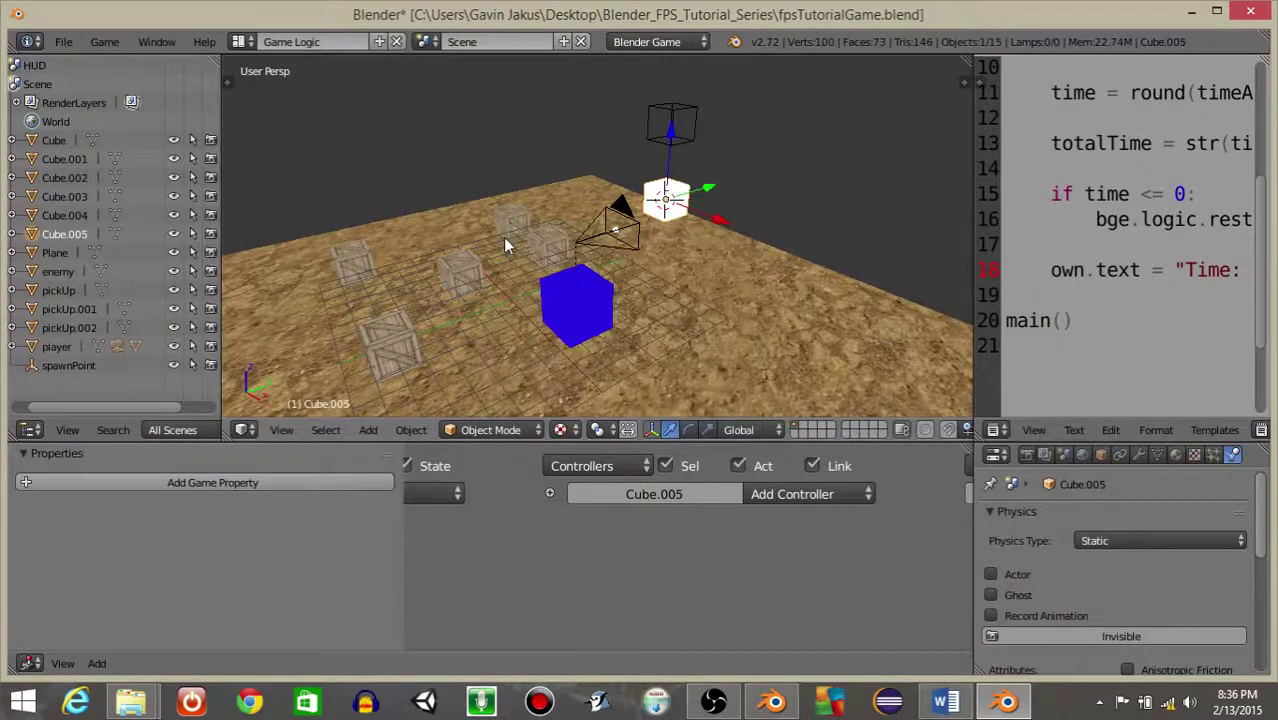
left_click_drag(713, 196, 425, 302)
Split the 3D view vertically and turn the new area into a UV/Image Editor.
right_click(646, 440)
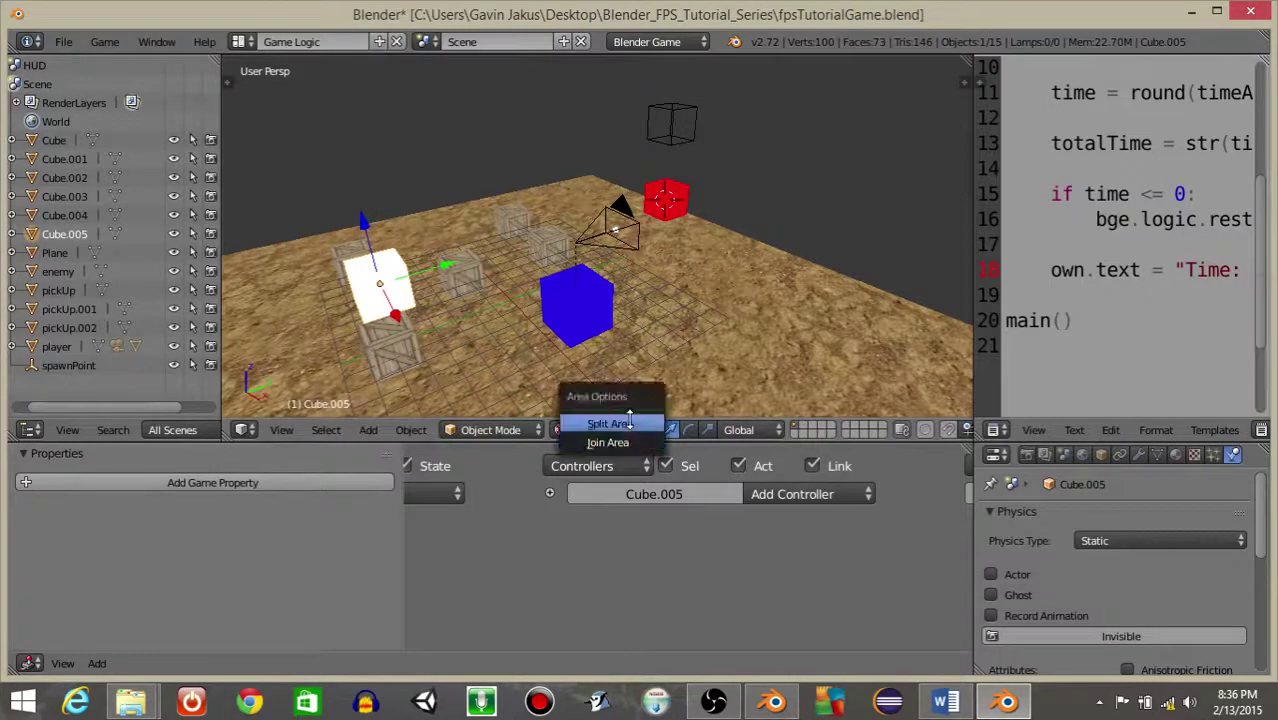
left_click(598, 424)
left_click(632, 415)
left_click(654, 429)
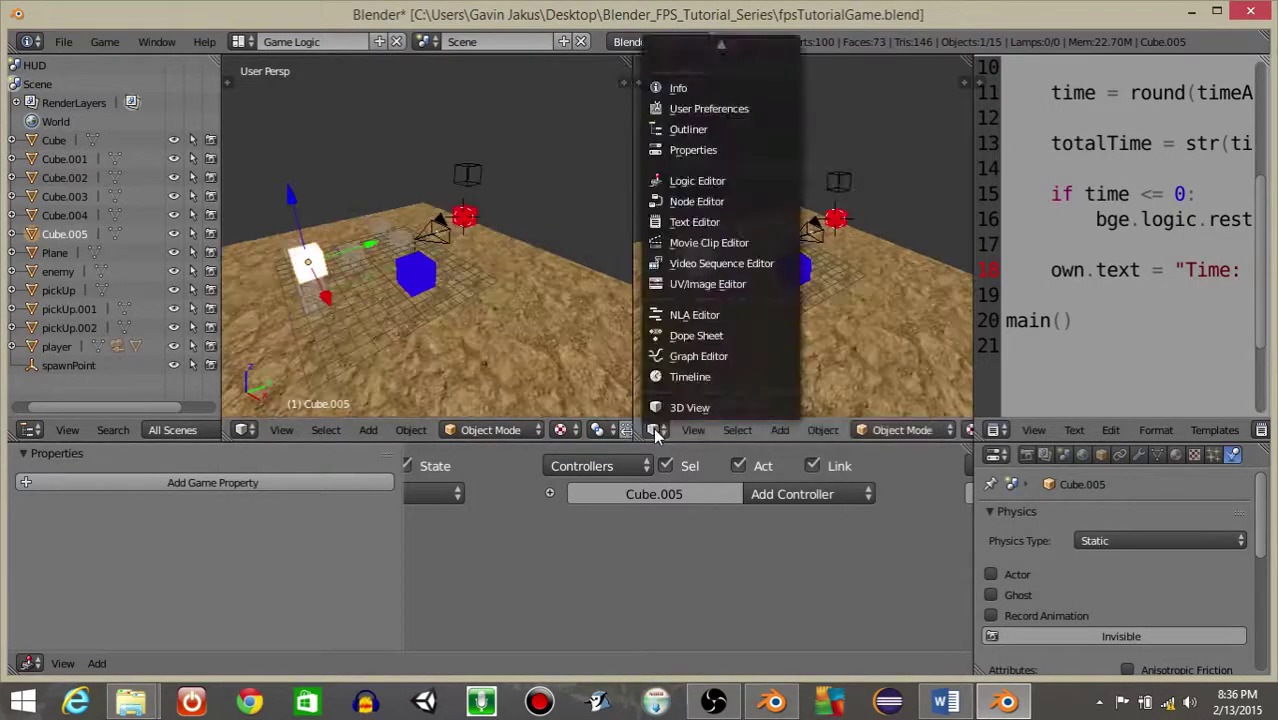
left_click(674, 288)
left_click(654, 430)
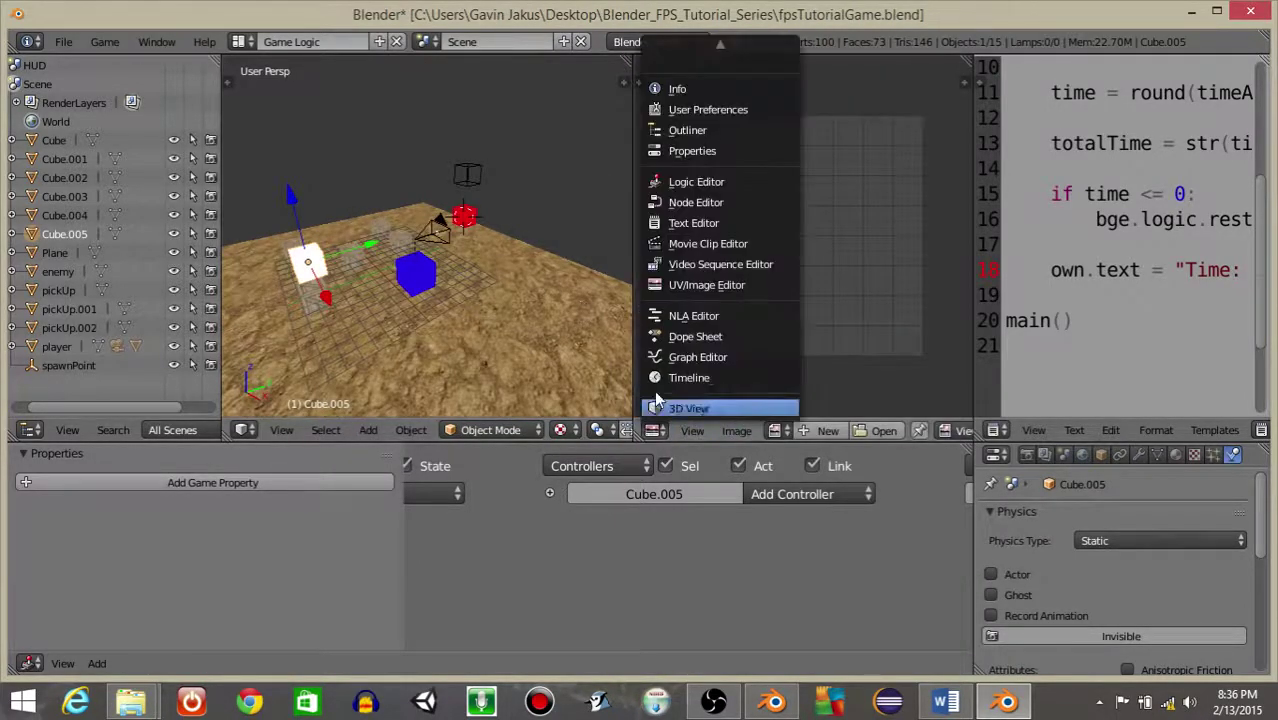
left_click(689, 285)
Put the new cube in Edit Mode and UV unwrap all its faces.
left_click(490, 430)
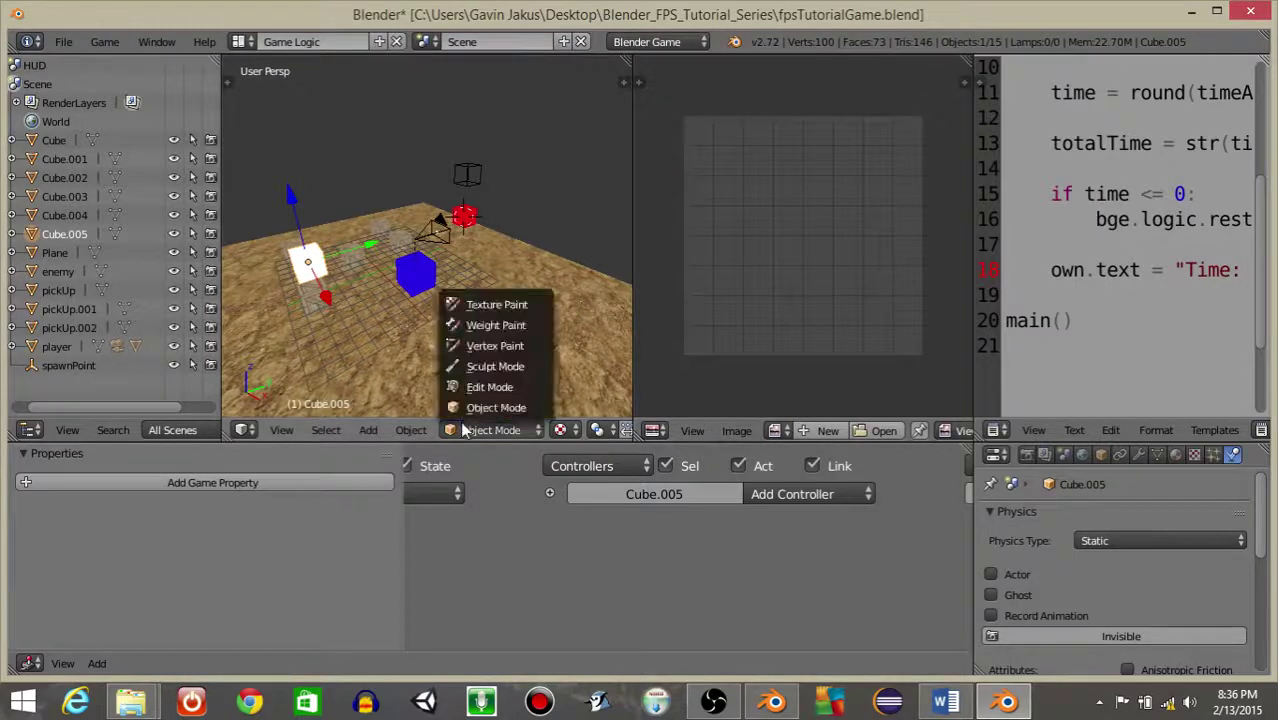
left_click(487, 394)
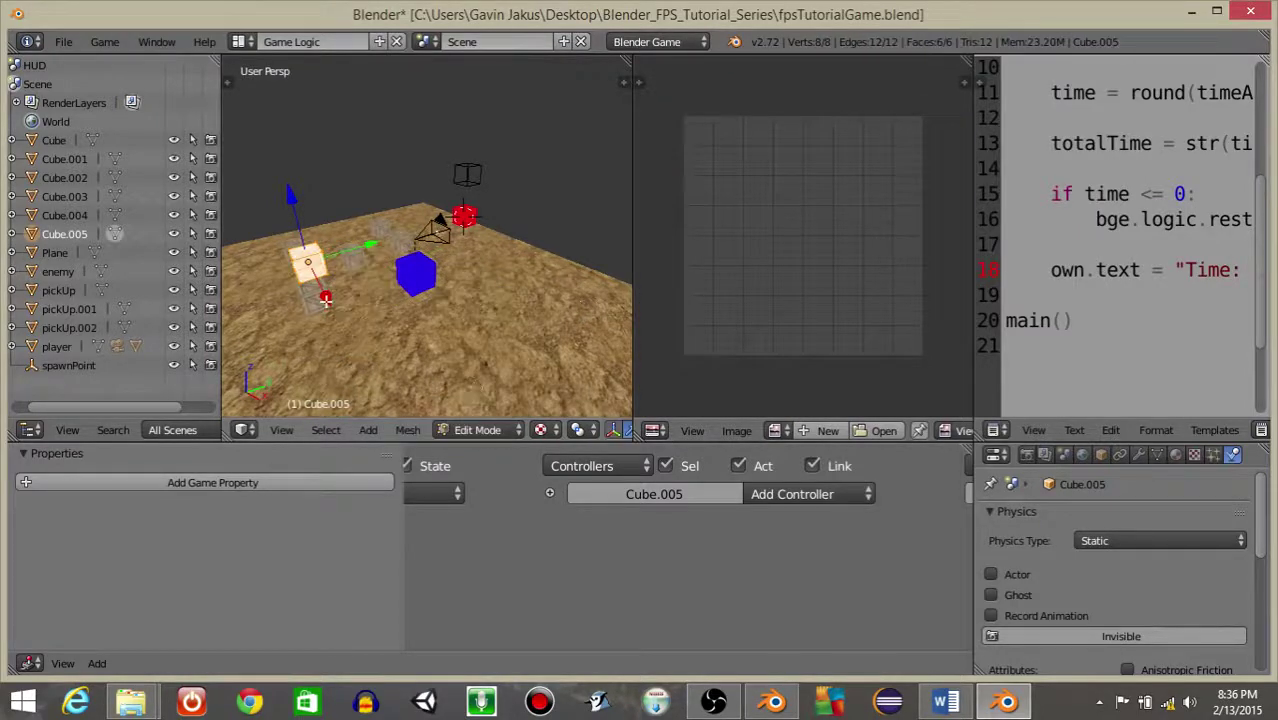
middle_click_drag(326, 300, 395, 335)
scroll(505, 300, "up", 2)
key("u")
left_click(395, 335)
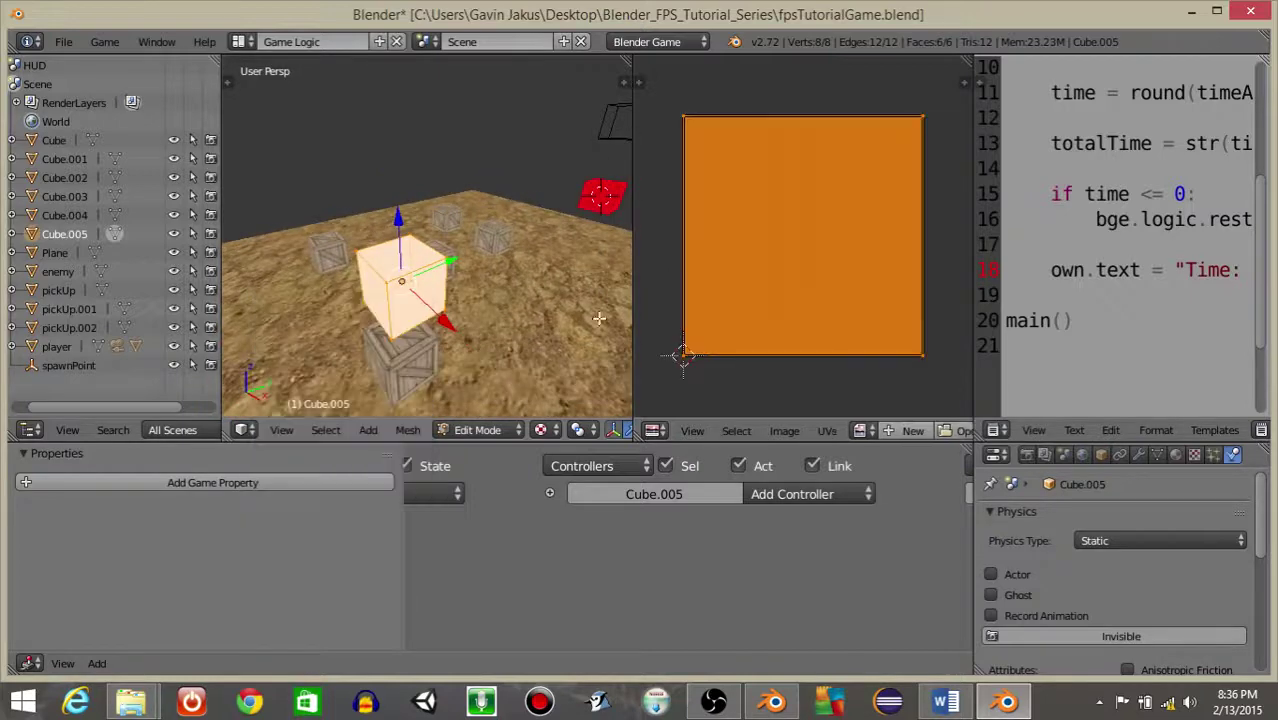
Load brickWallTexture.jpg from the images folder in the desktop's EnvironmentFolder onto the cube's UVs.
left_click(785, 430)
left_click(815, 390)
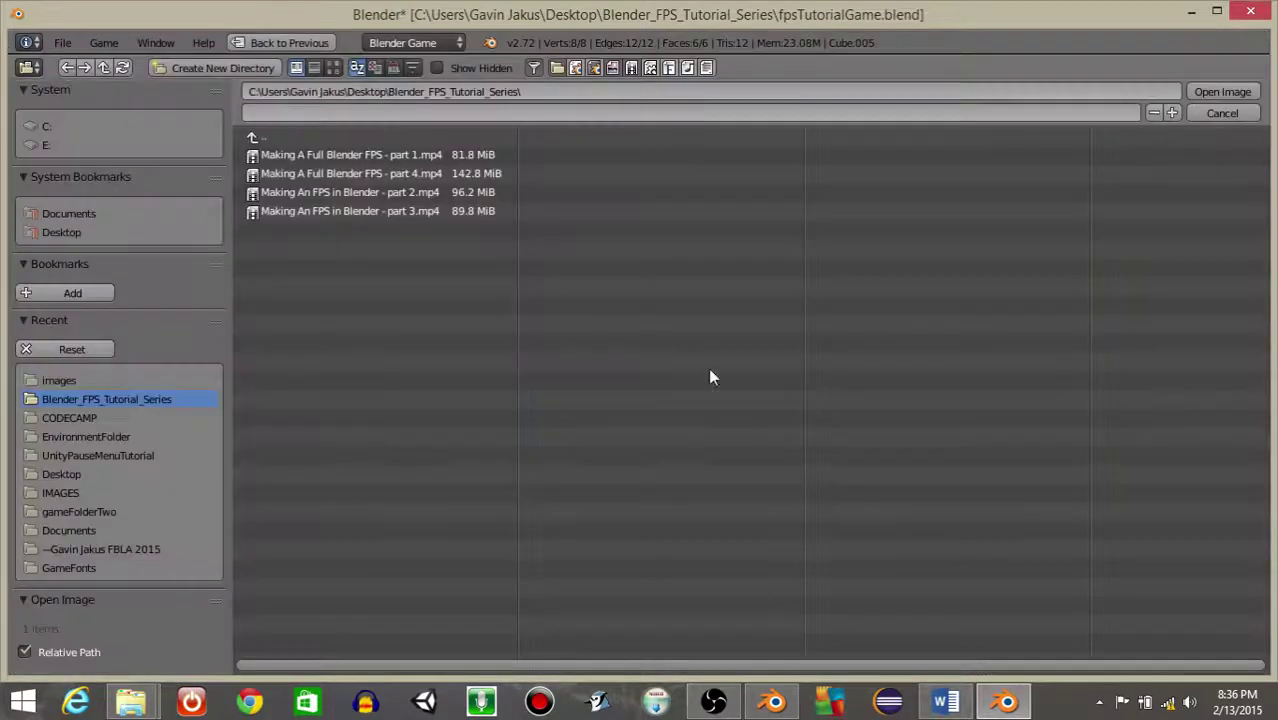
left_click(63, 232)
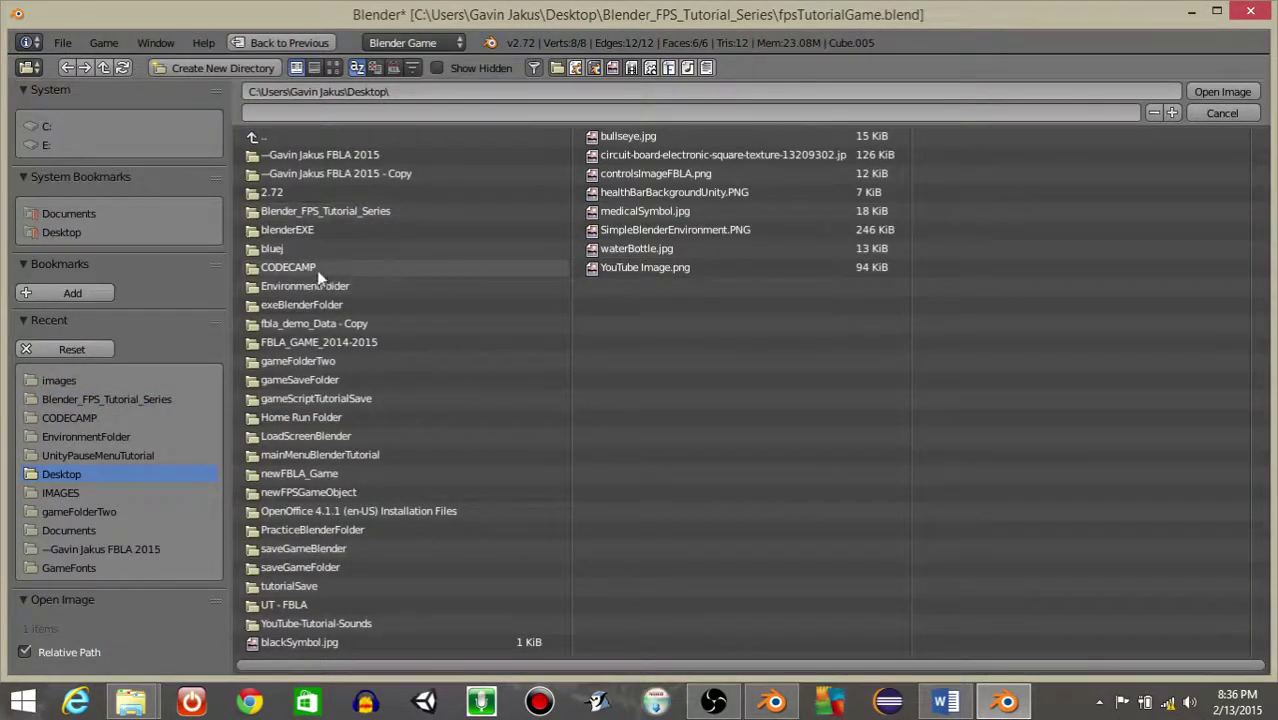
left_click(298, 287)
left_click(285, 155)
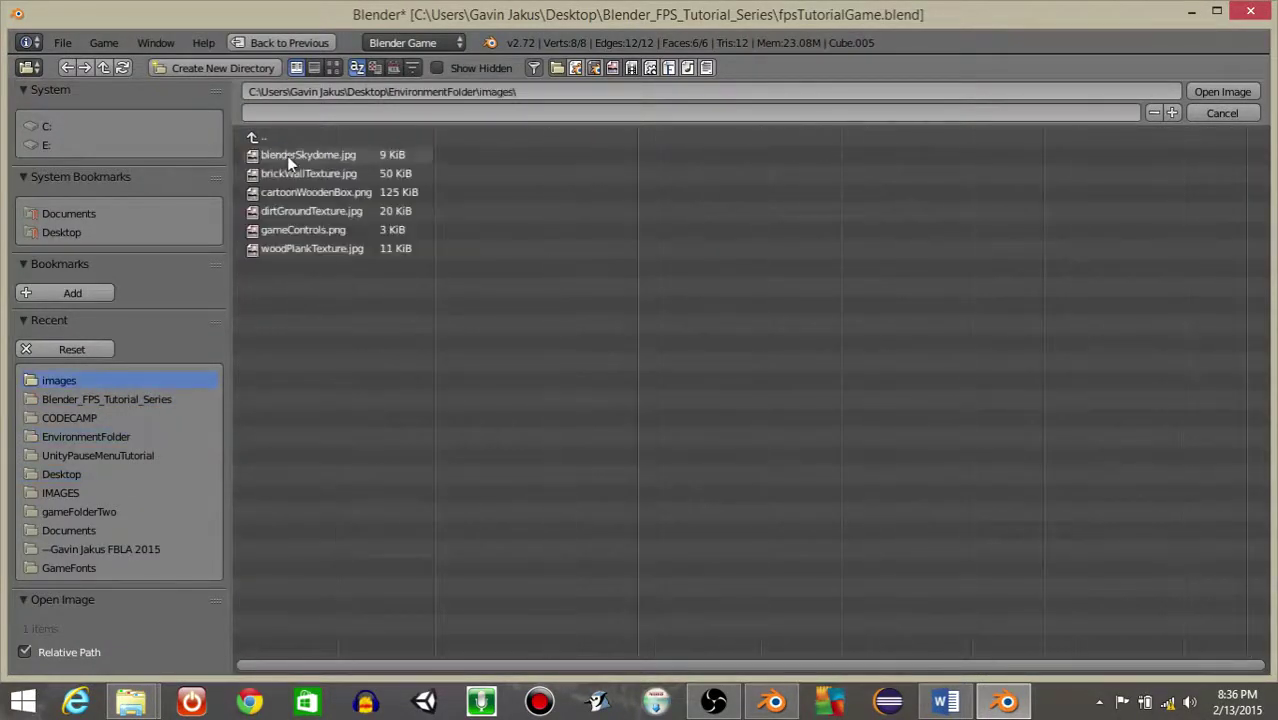
left_click(299, 173)
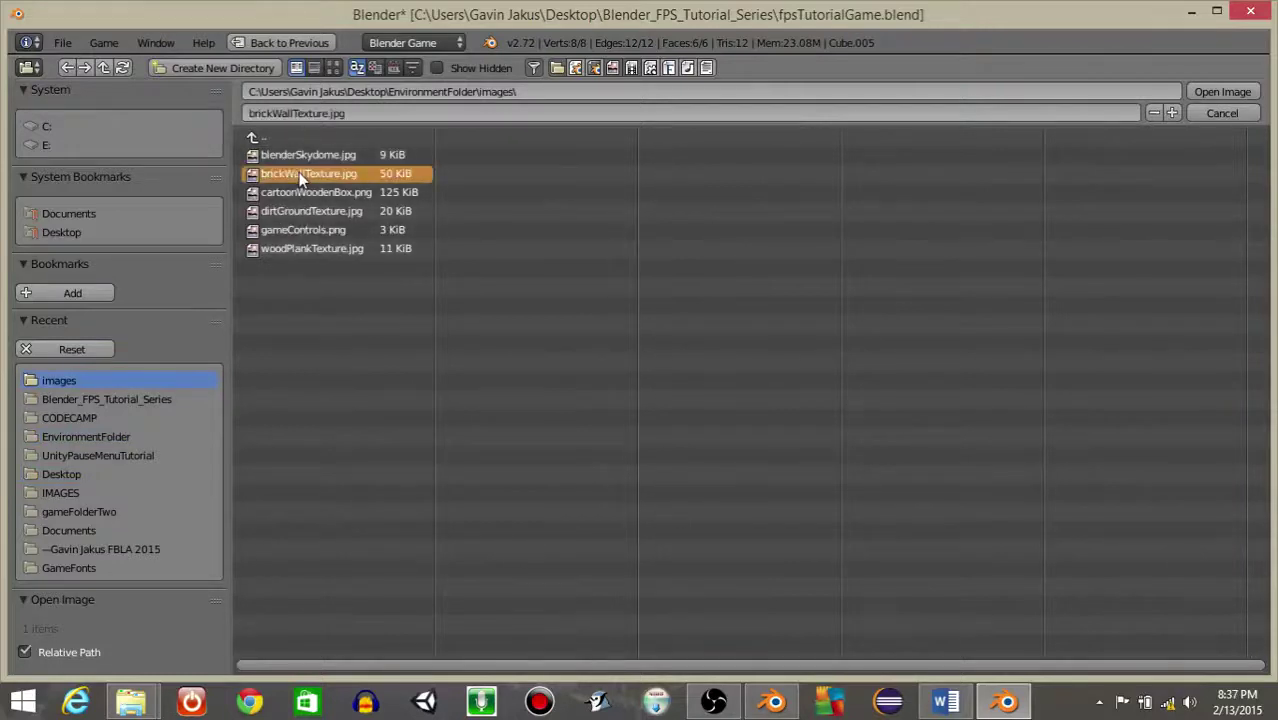
left_click(1222, 91)
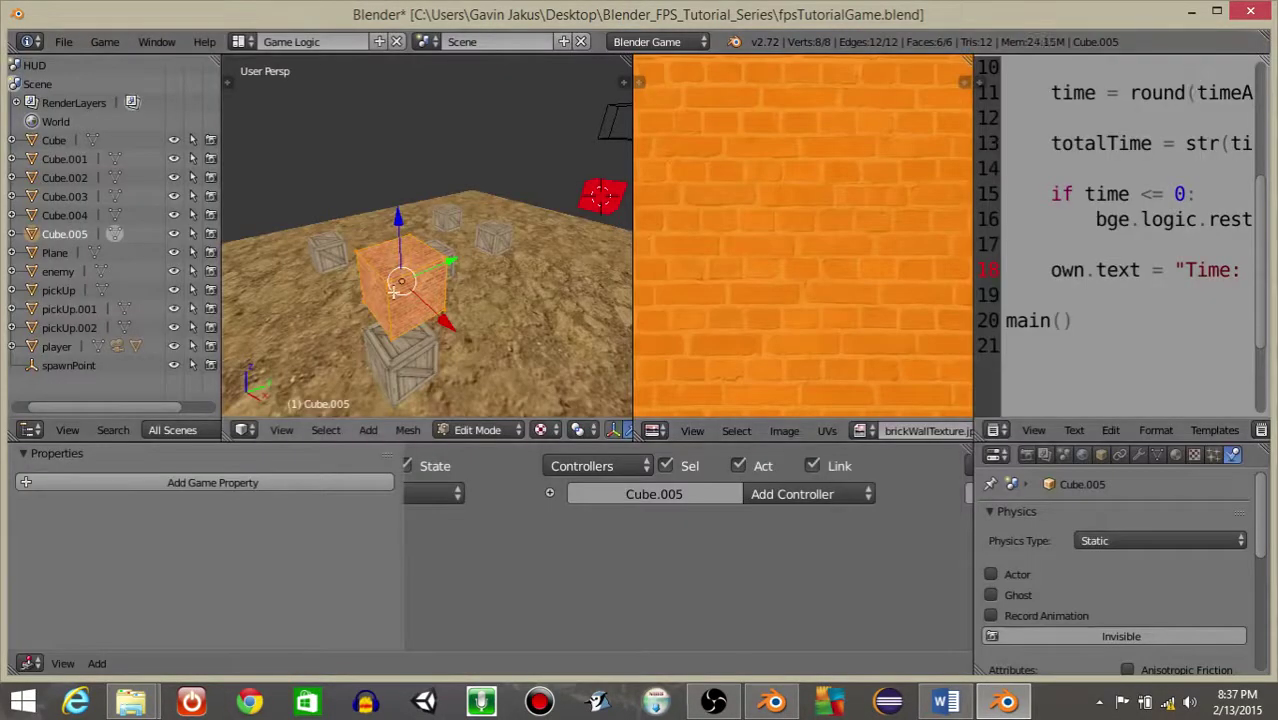
Check the brick texture on the cube up close and return the cube to Object Mode.
scroll(438, 334, "up", 2)
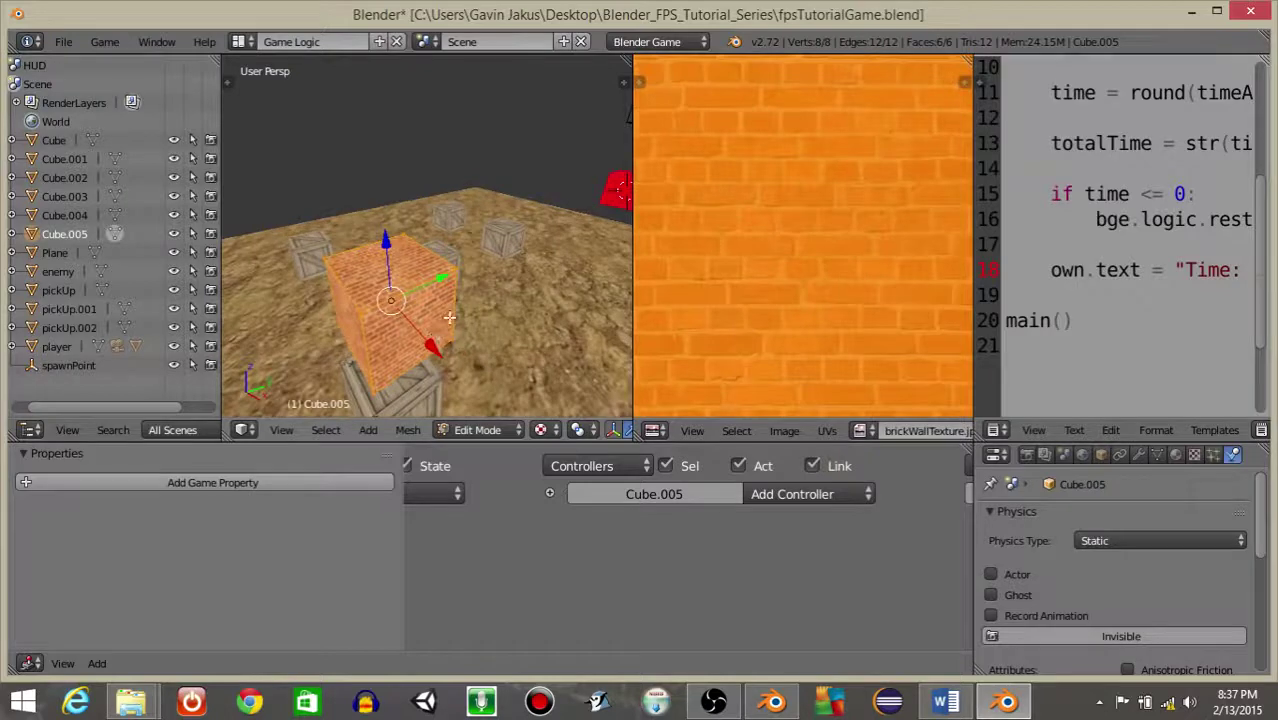
scroll(450, 318, "down", 2)
left_click(460, 430)
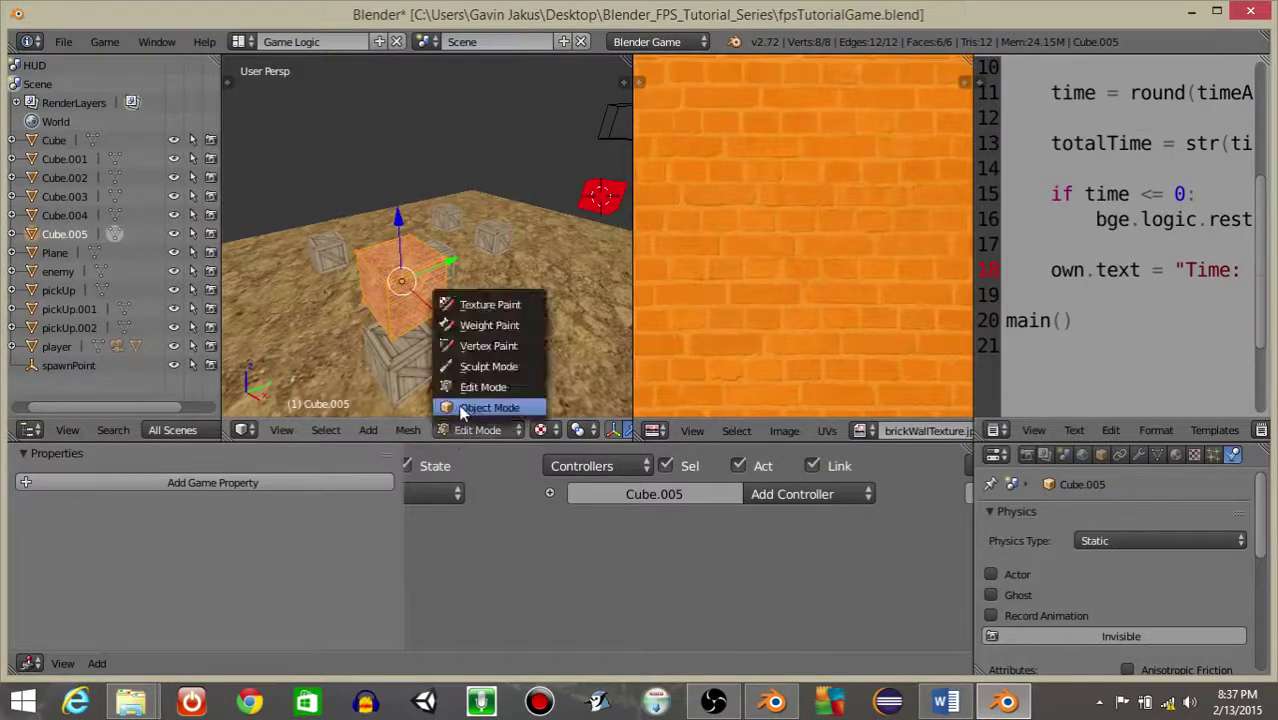
left_click(468, 405)
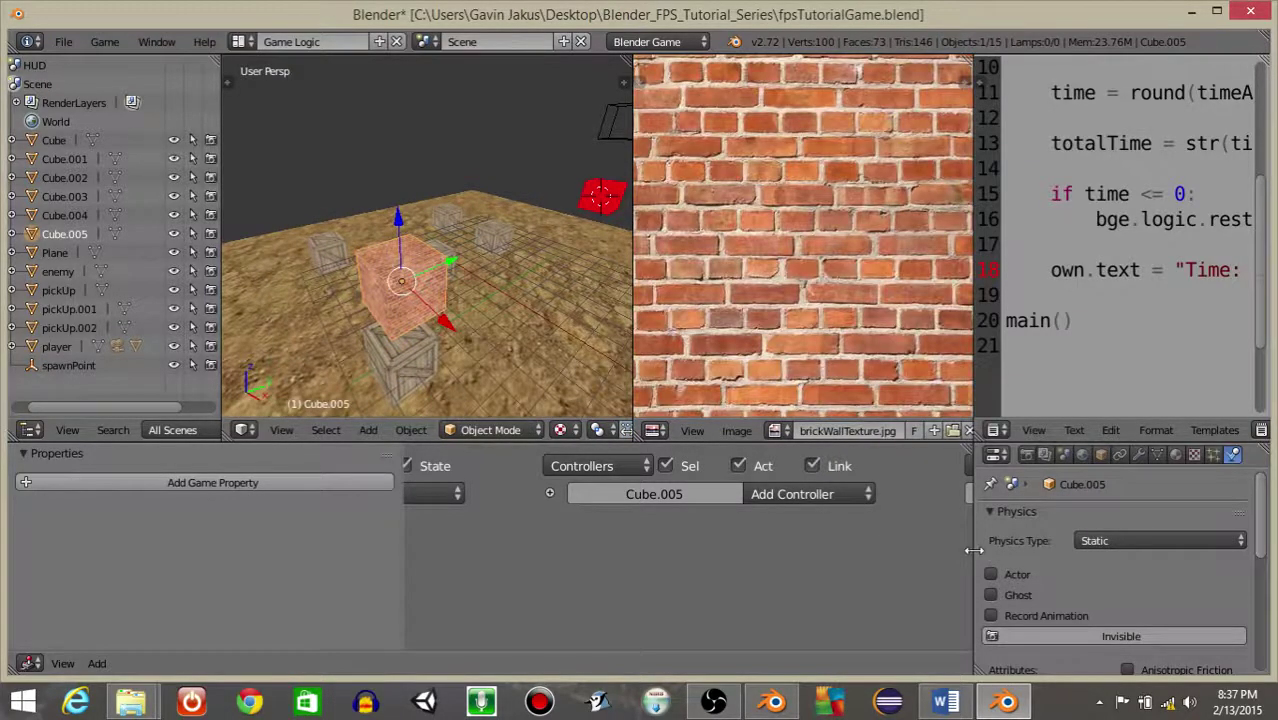
Widen the properties area and create a new material for the brick cube.
left_click_drag(955, 554, 703, 554)
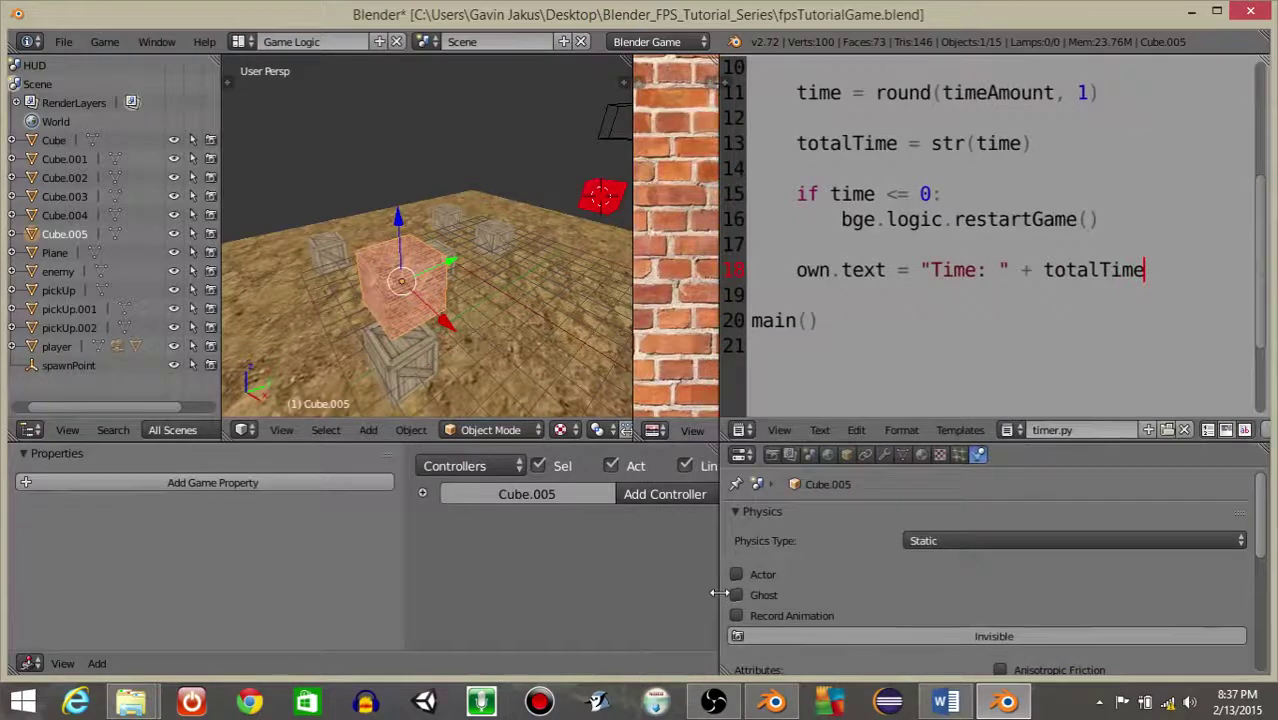
left_click(921, 455)
left_click(1238, 482)
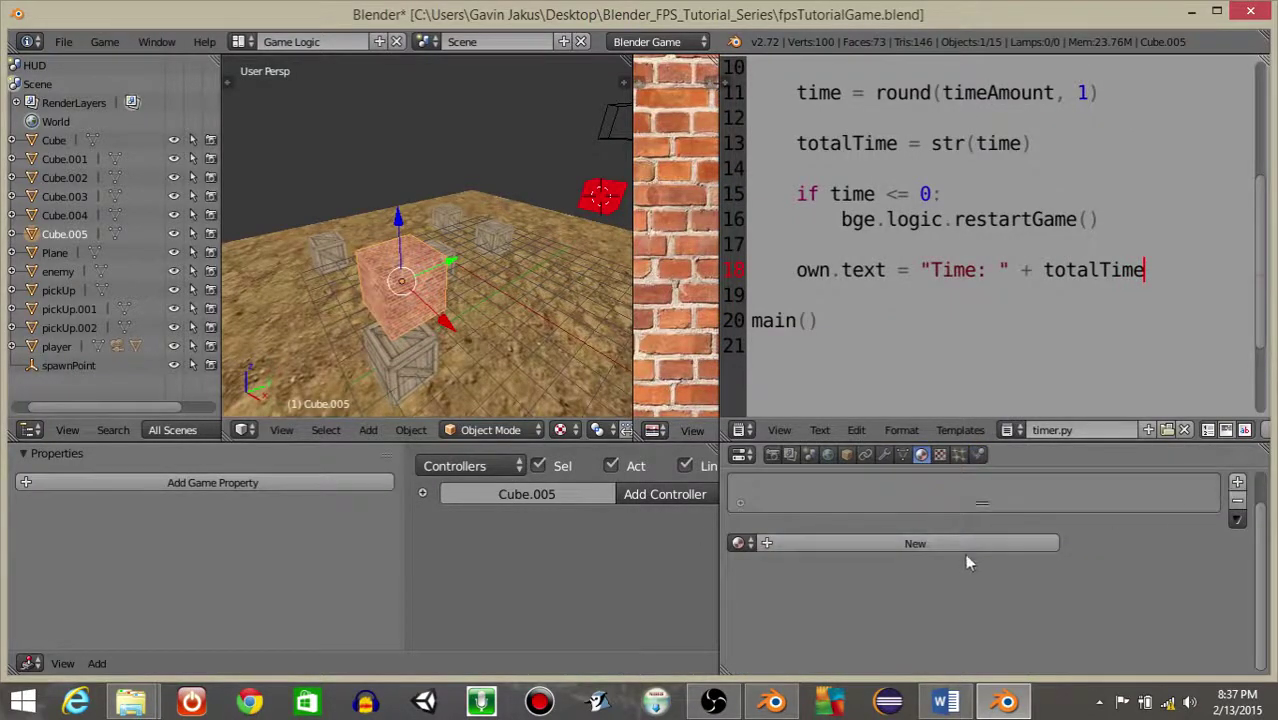
left_click(958, 544)
Add a new texture to the brick cube's material and set its preview to Both.
left_click(940, 456)
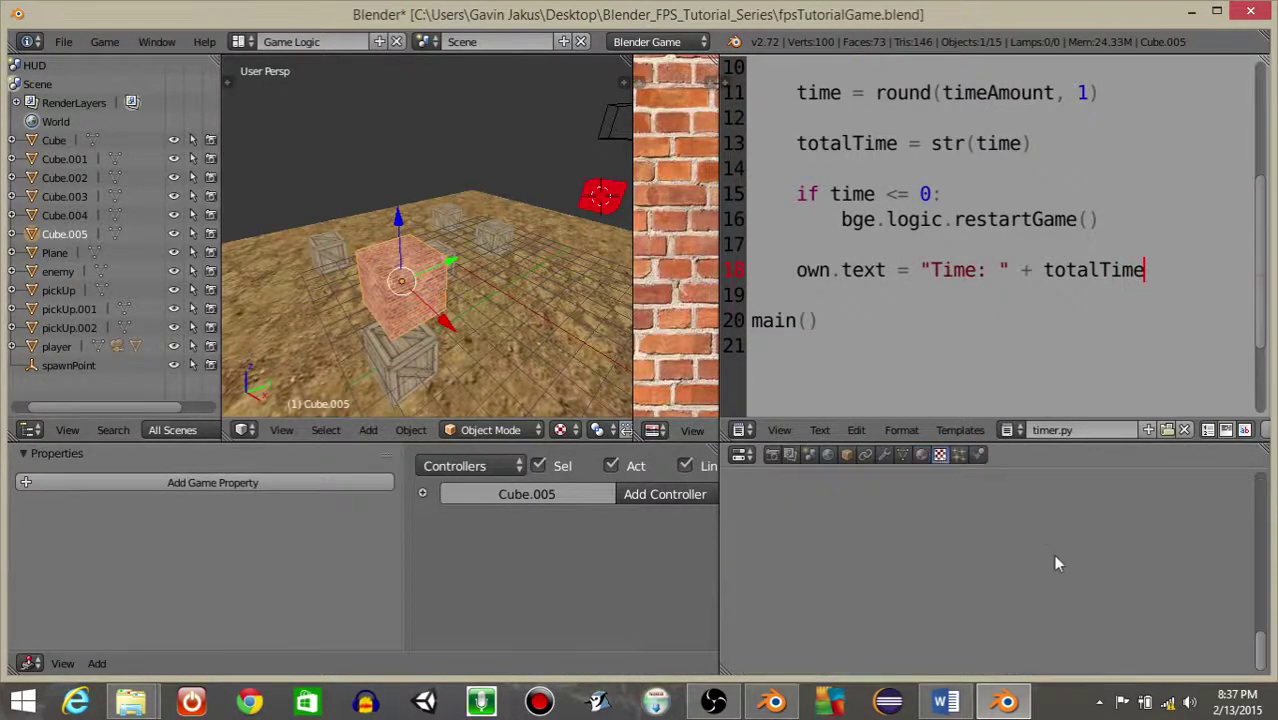
scroll(1258, 537, "up", 3)
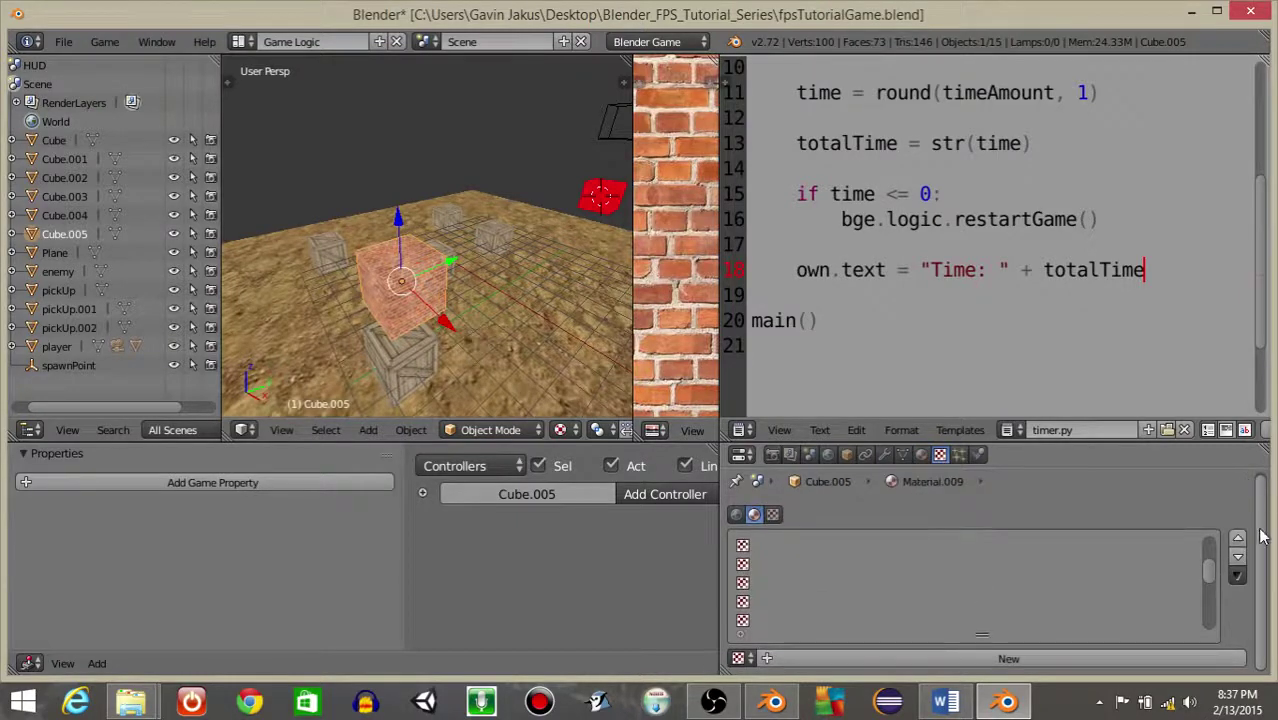
left_click(980, 658)
scroll(1246, 543, "down", 4)
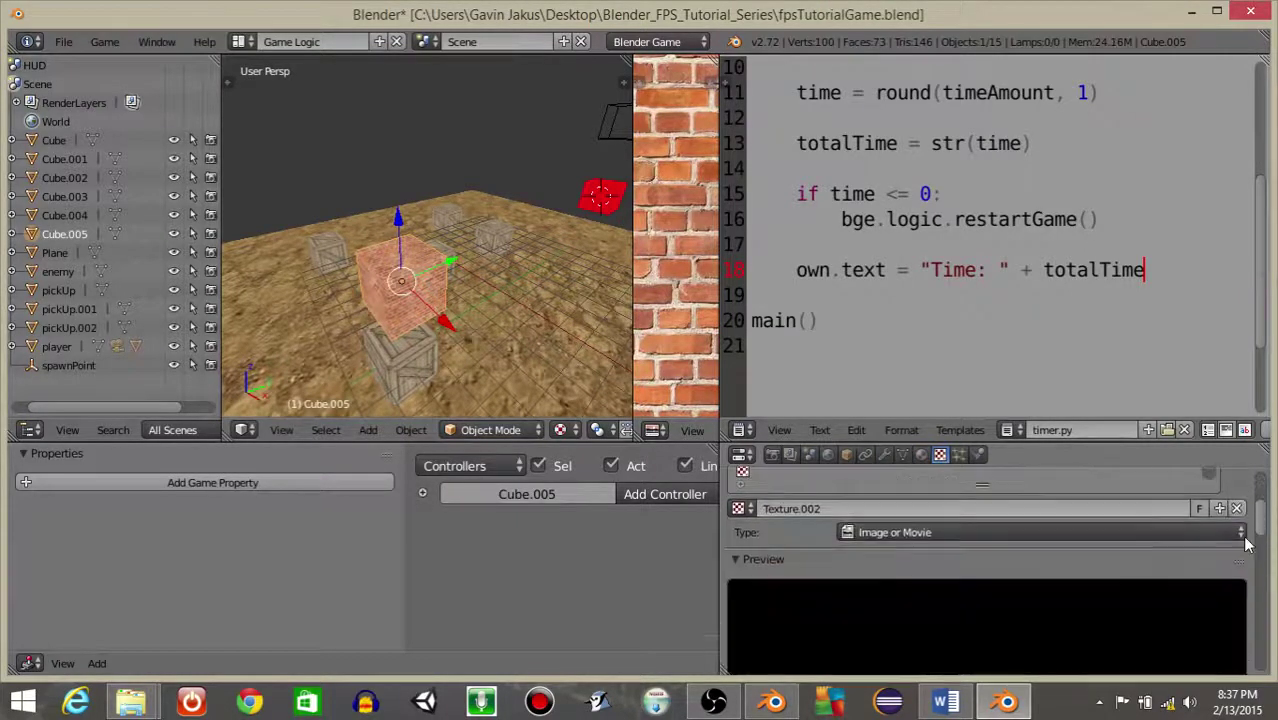
scroll(1247, 543, "down", 1)
scroll(1000, 534, "down", 2)
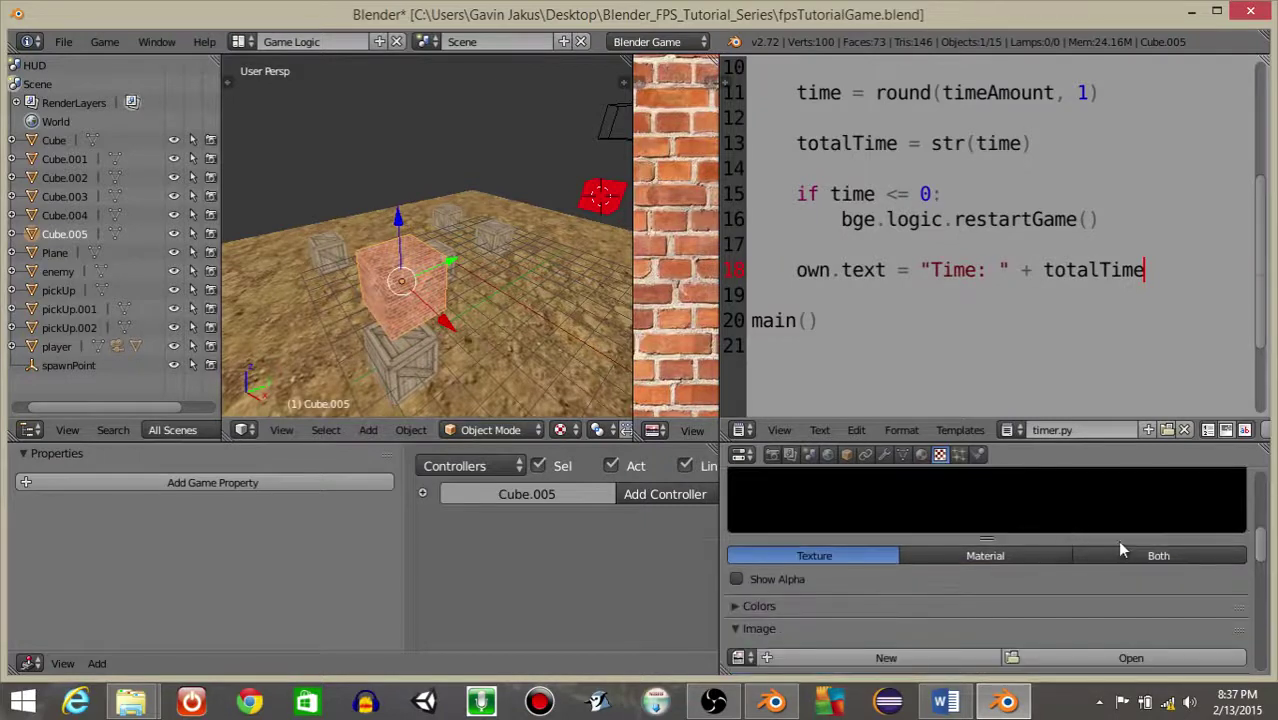
left_click(1120, 556)
scroll(850, 567, "down", 3)
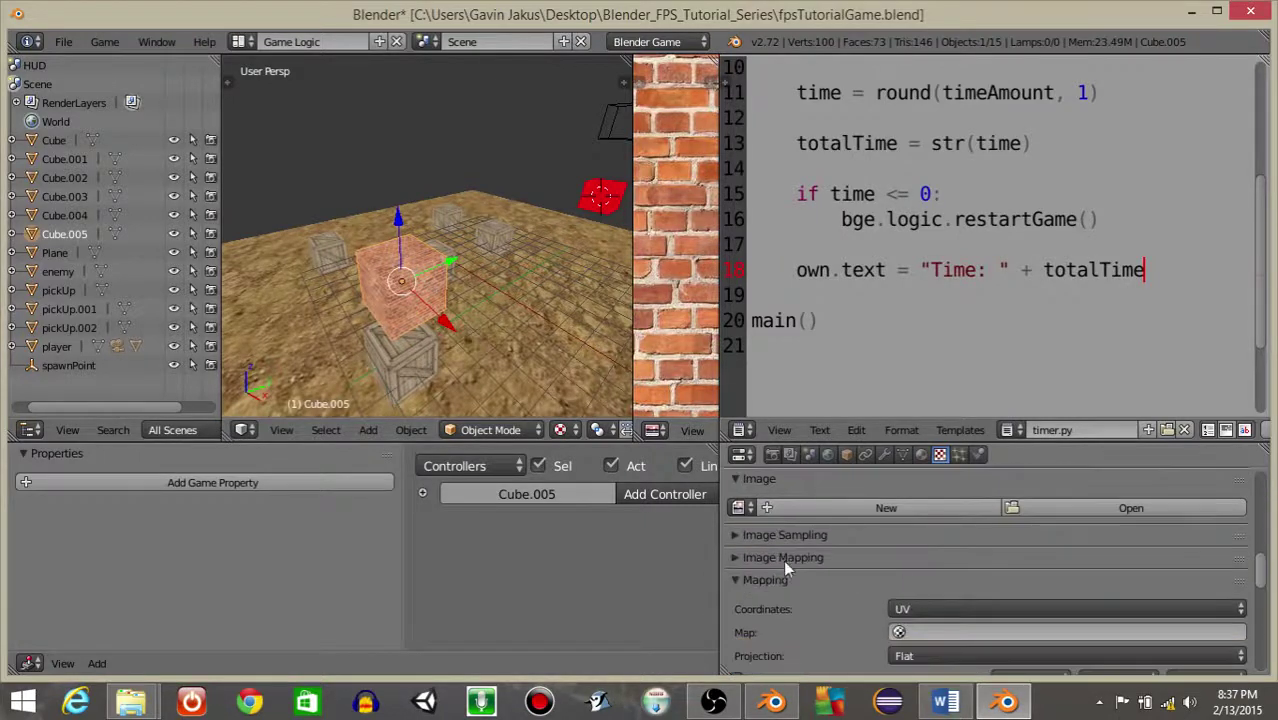
Assign brickWallTexture.jpg as the image of the brick cube's material texture and briefly run the game.
left_click(744, 508)
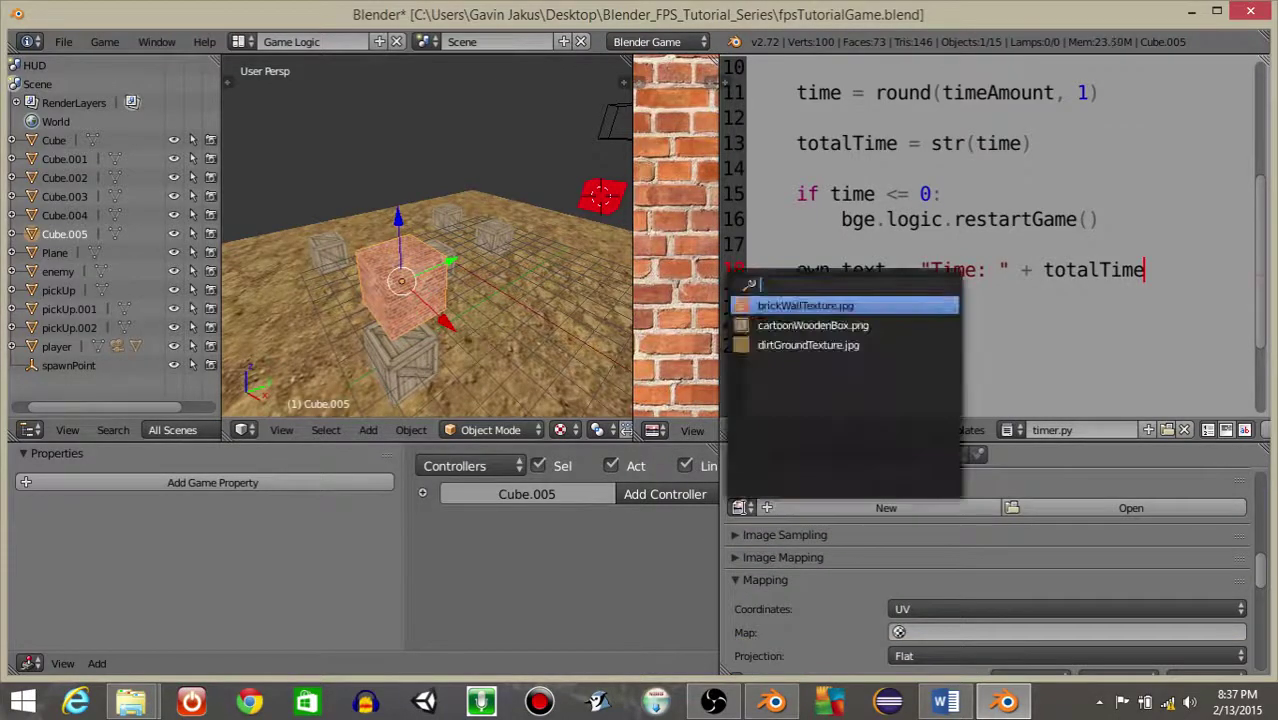
left_click(779, 306)
scroll(900, 528, "down", 5)
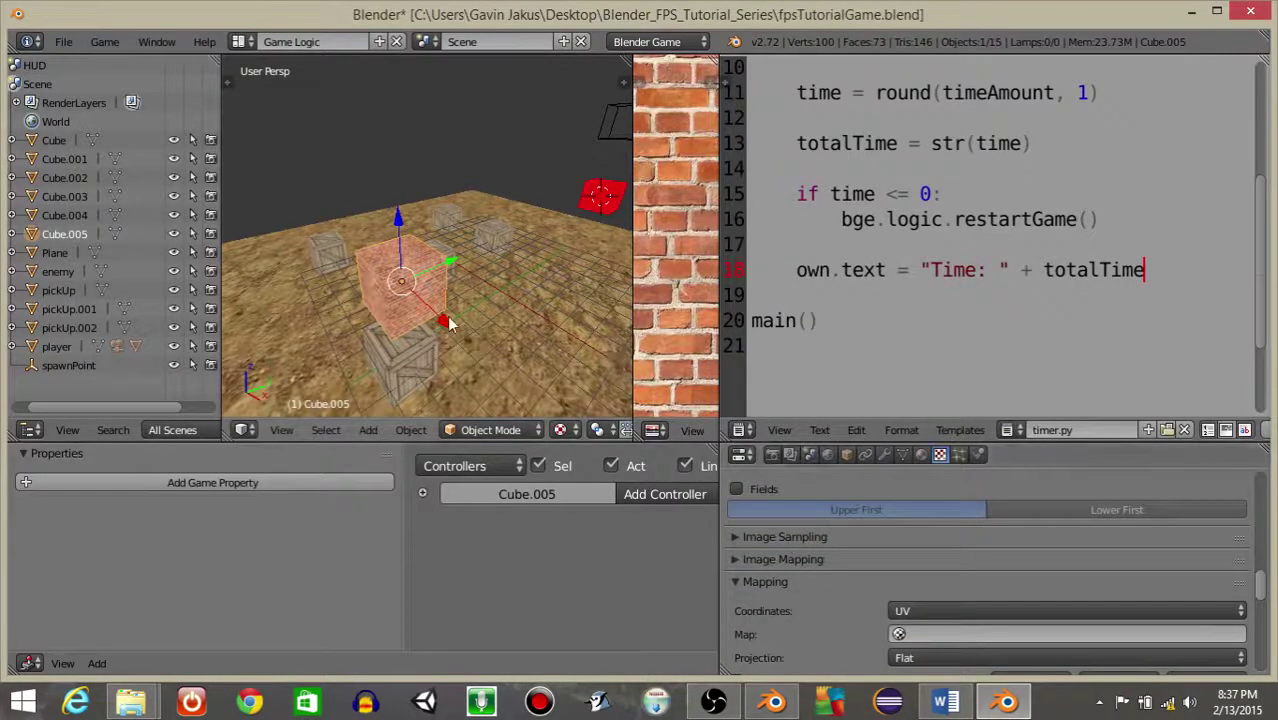
middle_click_drag(449, 323, 433, 314)
key("p")
key("Escape")
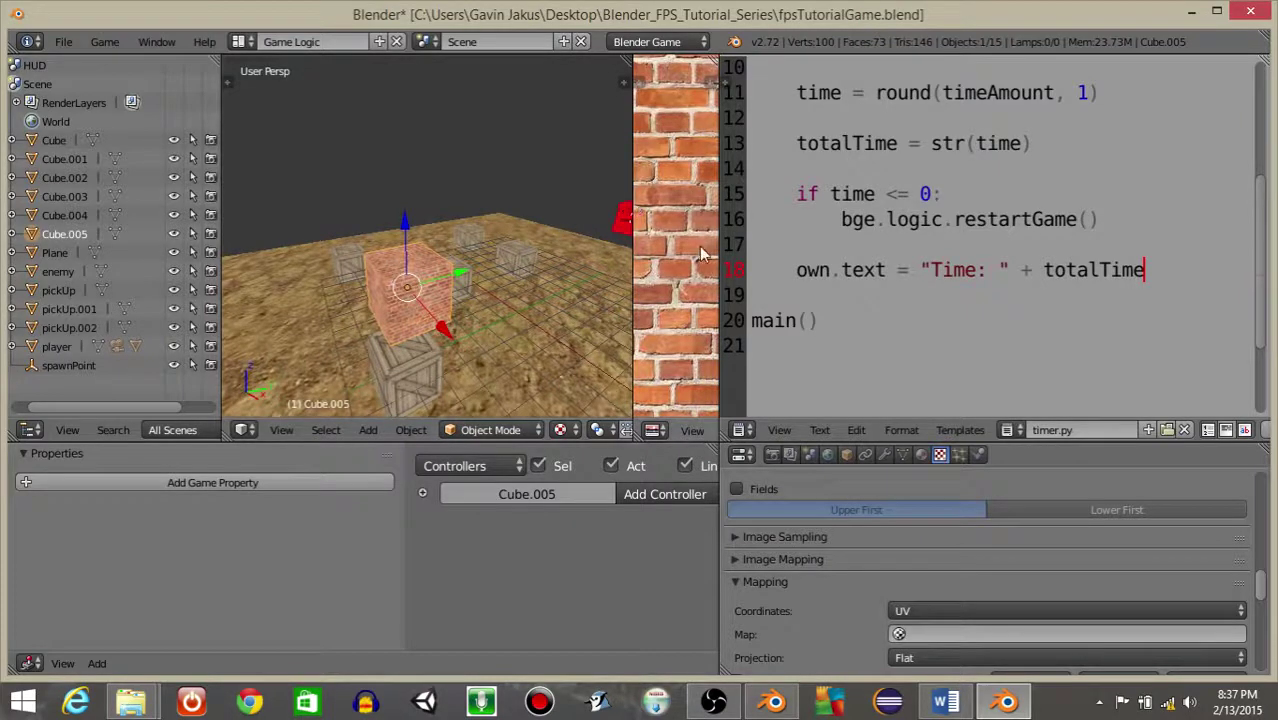
Widen the image editor area and scale the brick cube by 20 along the global Y axis.
left_click_drag(719, 248, 838, 248)
middle_click_drag(474, 220, 482, 269)
key("s")
type("y")
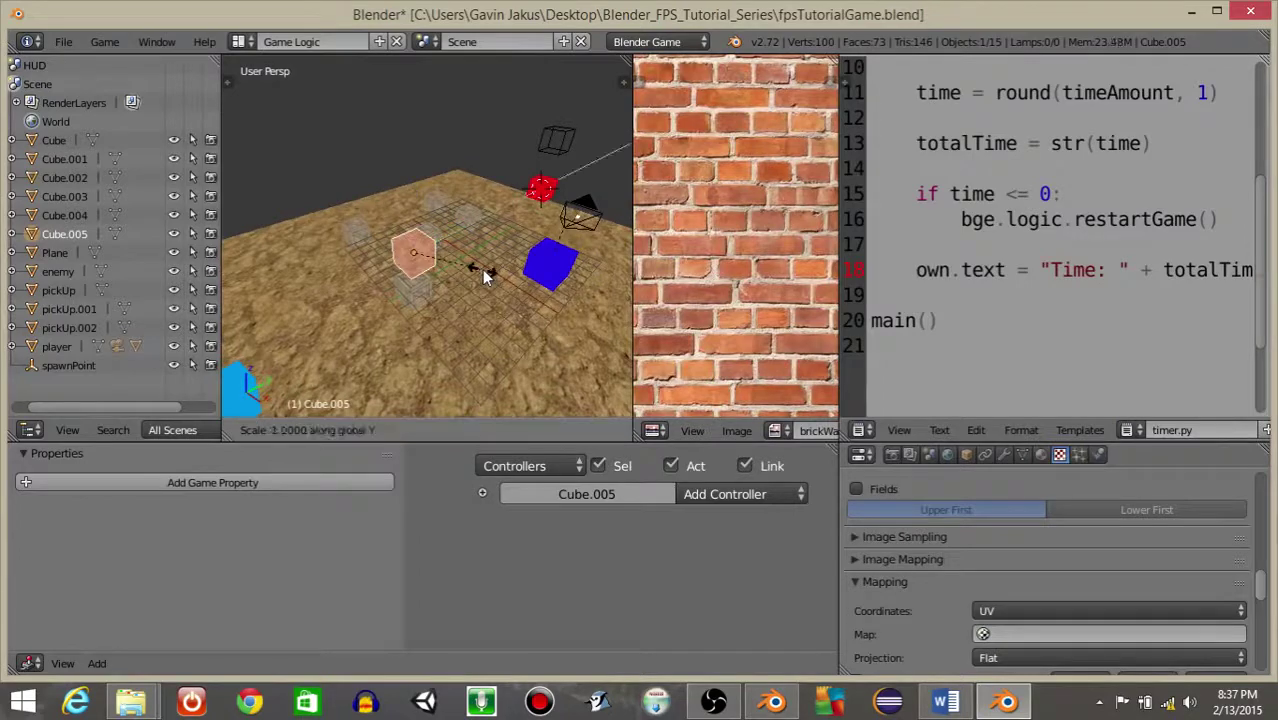
type("20")
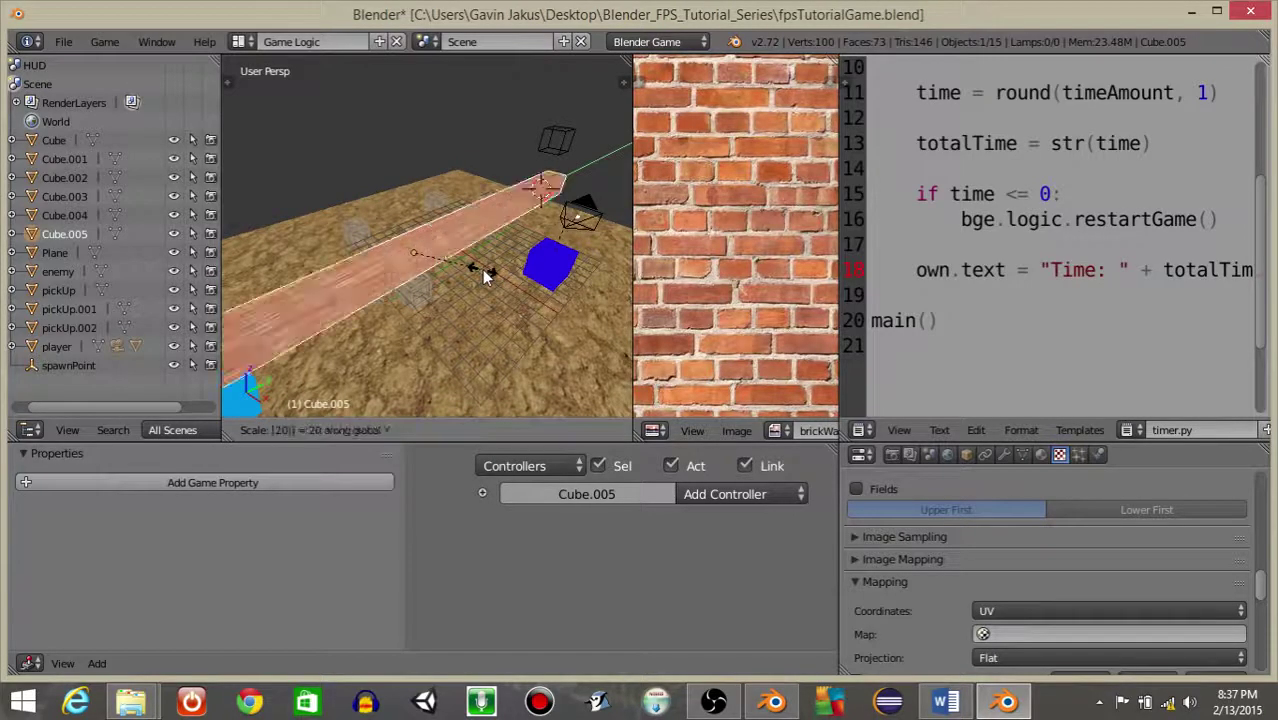
key("Return")
Scale the stretched brick cube by 20 along the global Z axis to form a tall wall.
middle_click_drag(482, 269, 440, 262)
type("sz")
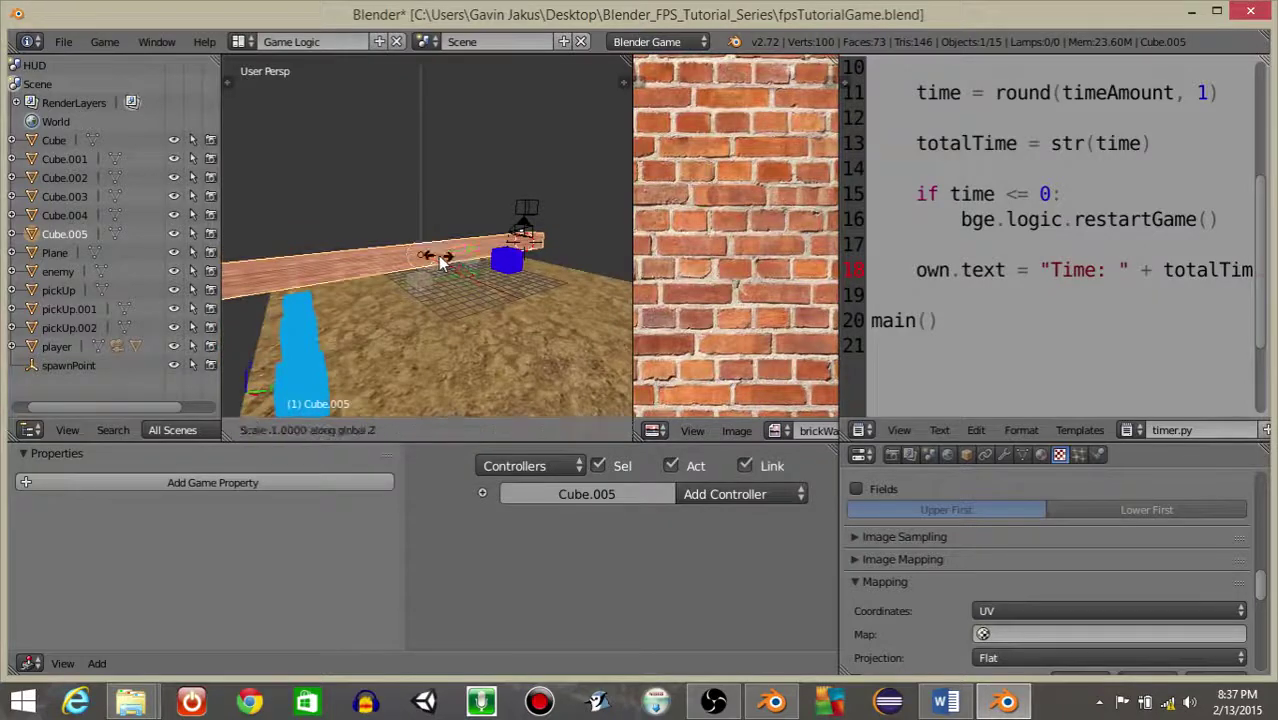
type("20")
key("Return")
scroll(442, 262, "down", 6)
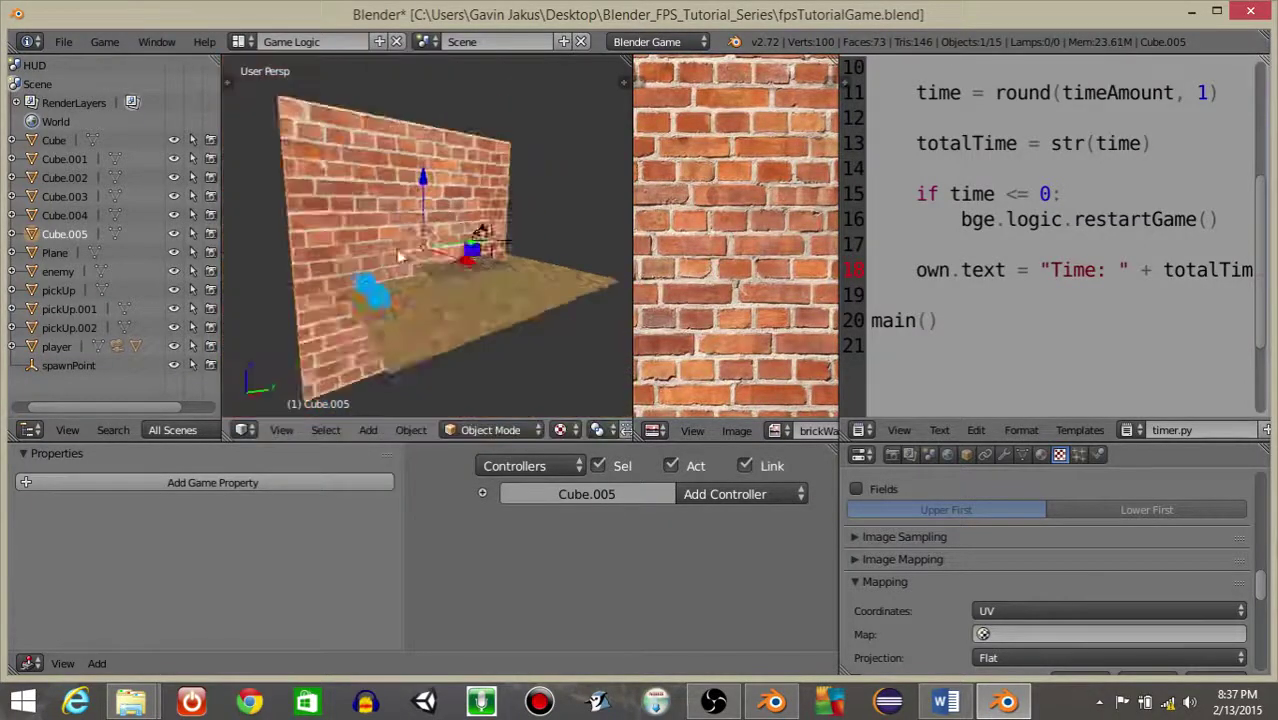
middle_click_drag(442, 262, 372, 110)
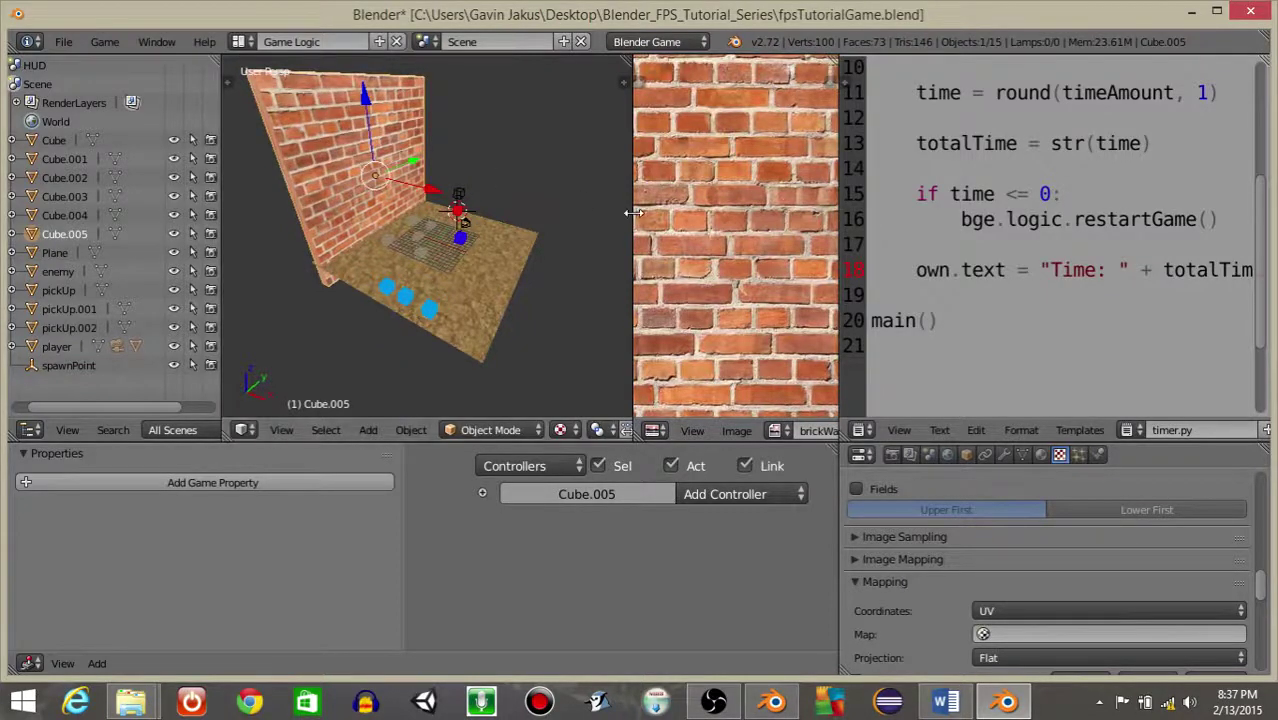
Widen the image editor, scale the wall's UVs up well beyond the brick image in Edit Mode, and return to Object Mode.
left_click_drag(633, 212, 513, 214)
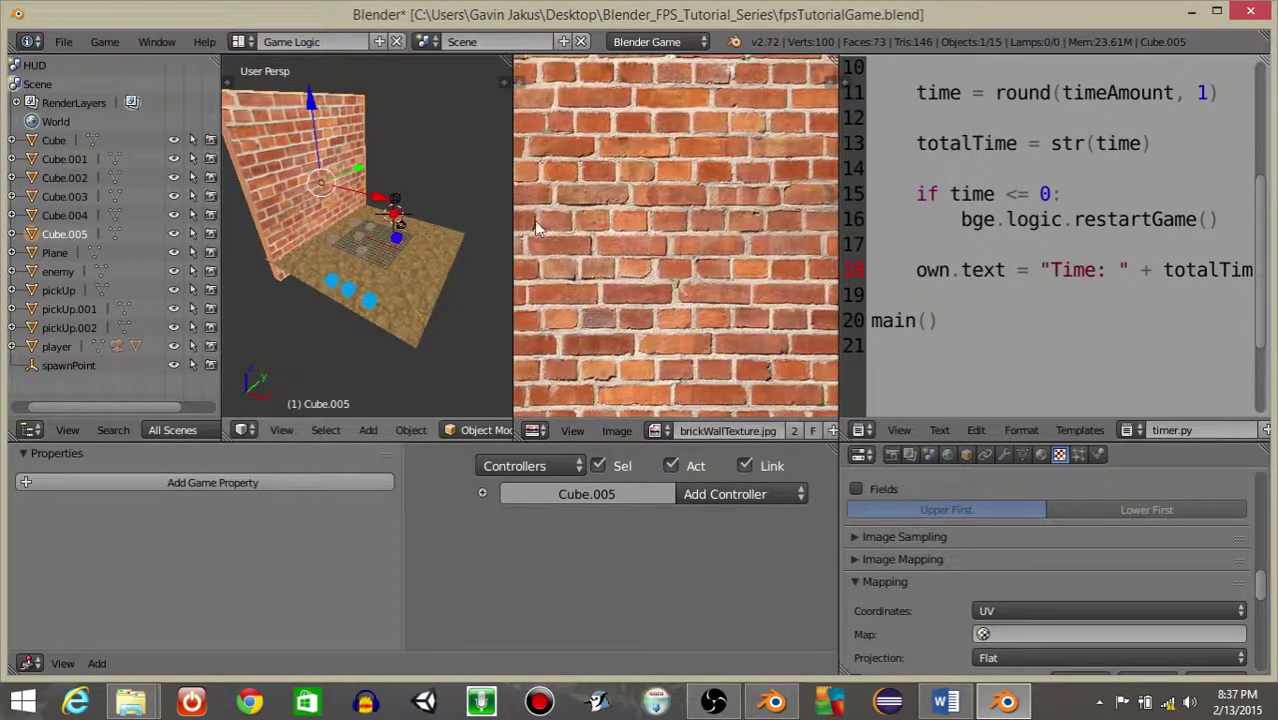
left_click(450, 432)
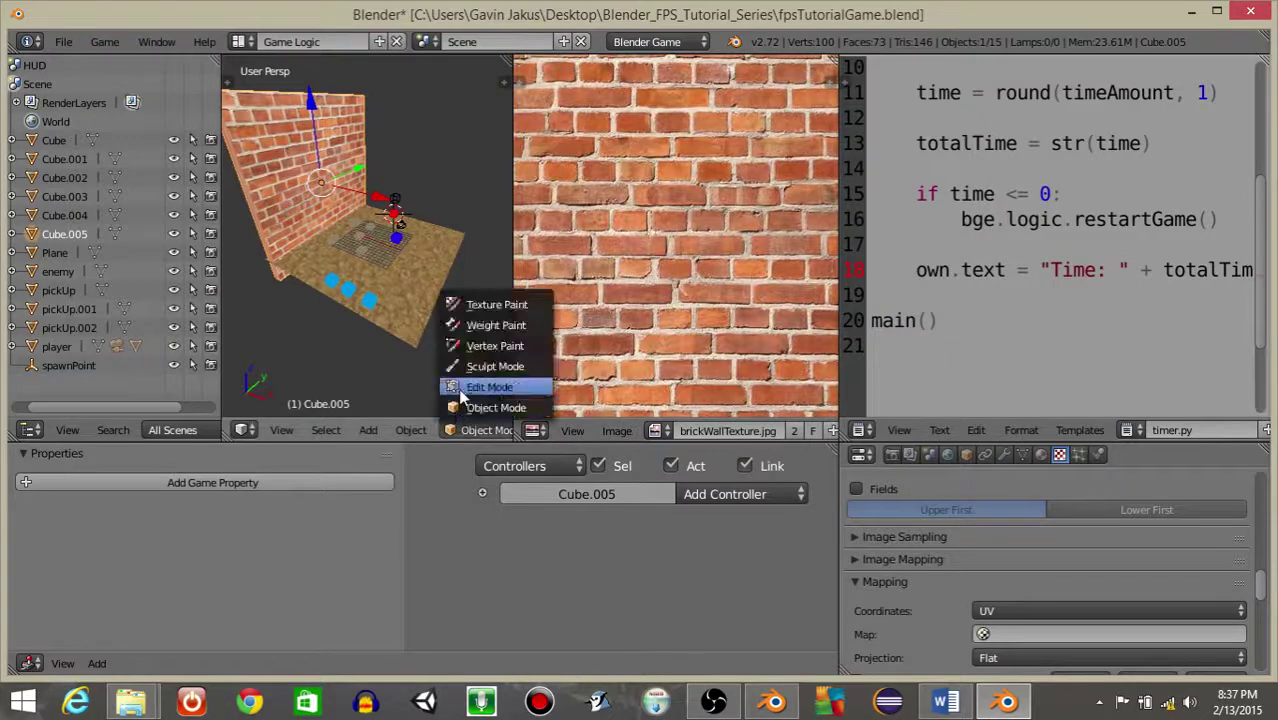
left_click(460, 390)
scroll(615, 279, "down", 3)
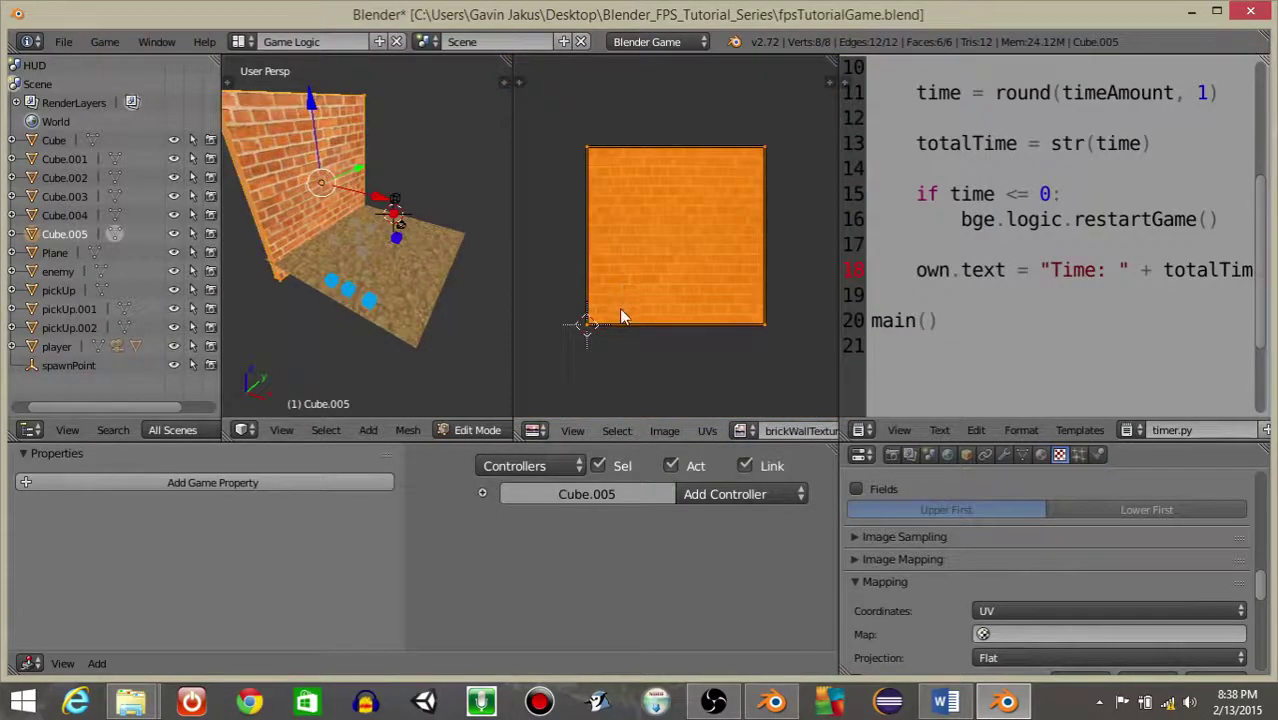
key("s")
left_click(572, 360)
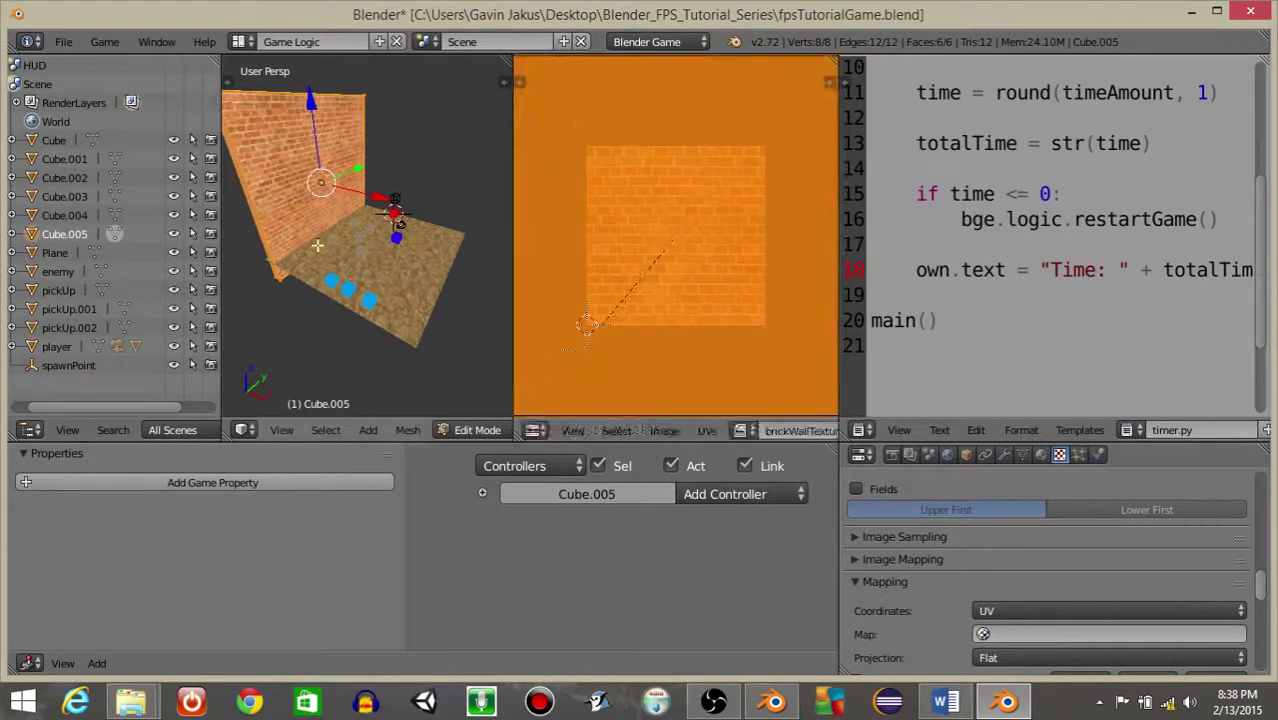
key("Tab")
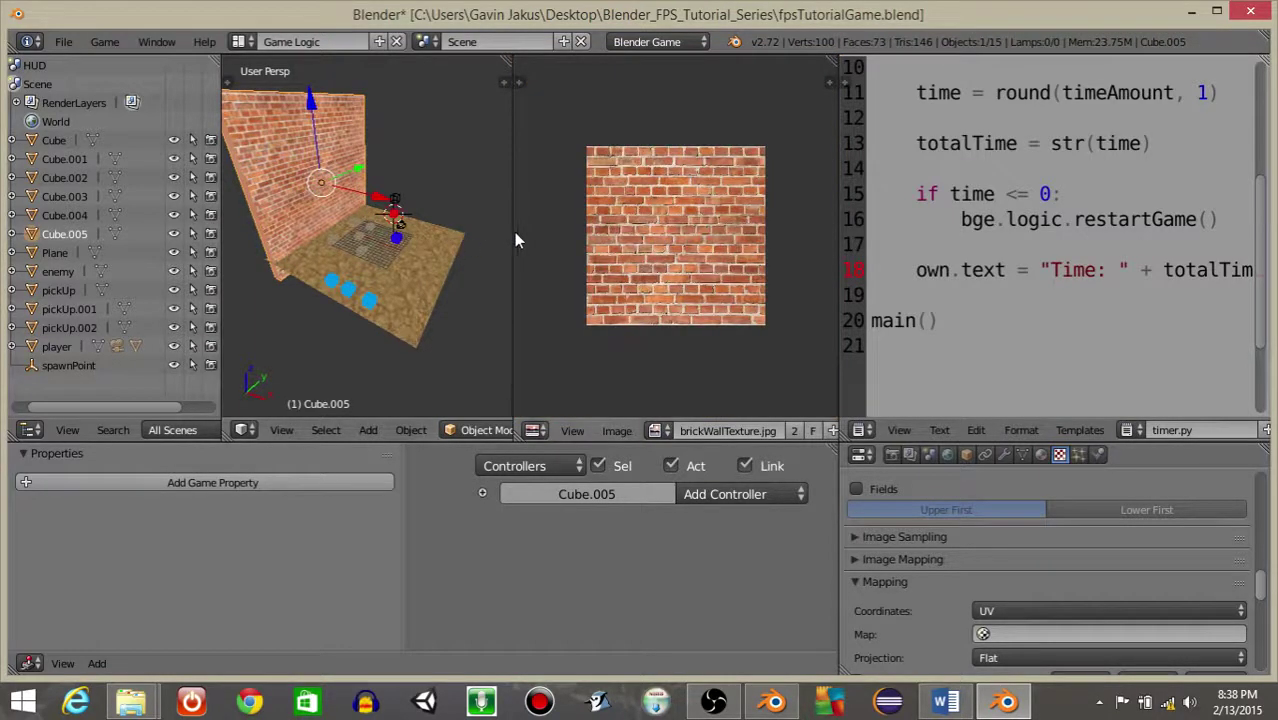
Join the 3D view with the image editor area so the 3D view takes over its space.
right_click(511, 245)
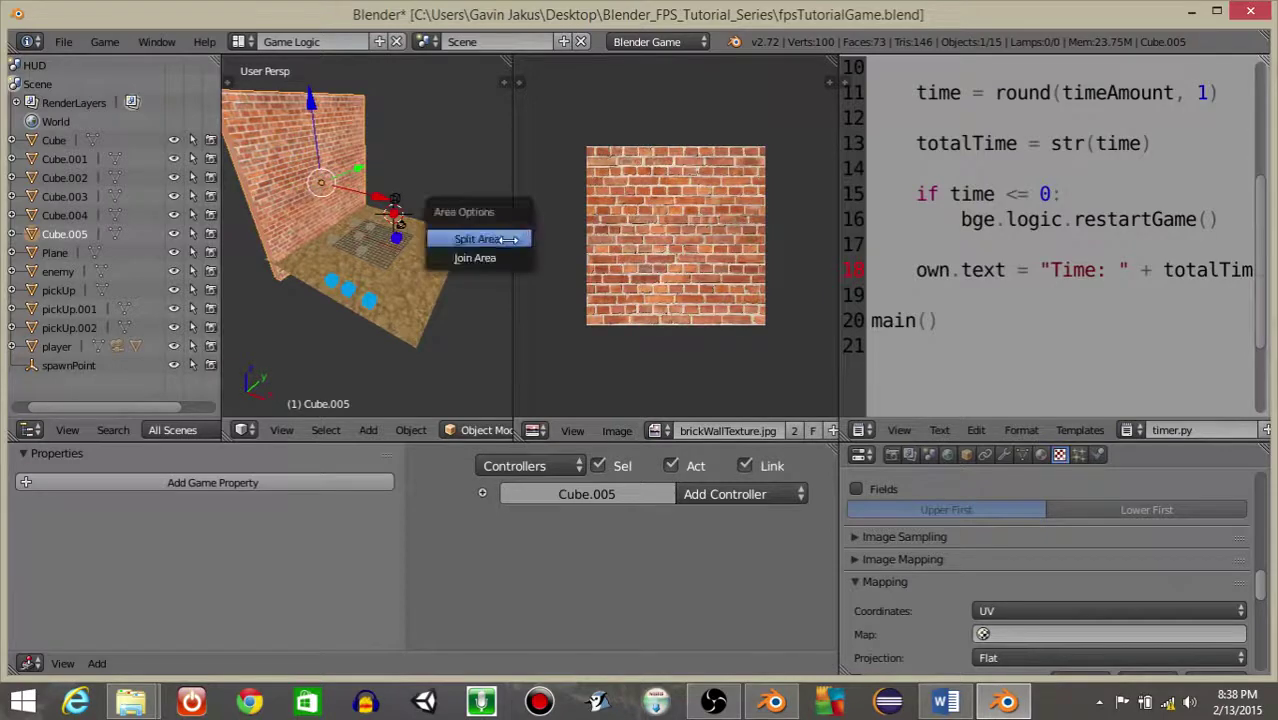
left_click(468, 257)
left_click(562, 265)
scroll(496, 213, "up", 2)
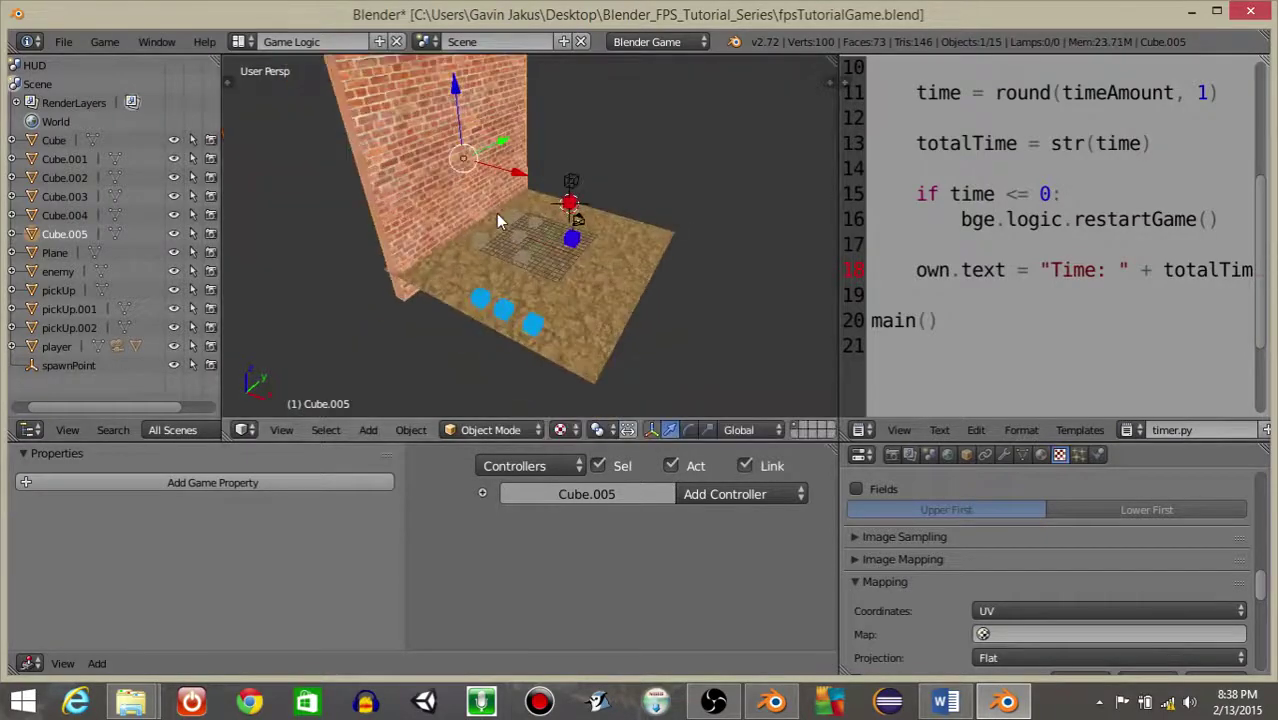
scroll(581, 283, "up", 3)
Scale the brick wall to about 0.68 along global Z and lower it slightly toward the ground.
mouse_move(585, 292)
middle_mouse_down()
mouse_move(472, 296)
mouse_move(567, 290)
middle_mouse_up()
key("s")
key("z")
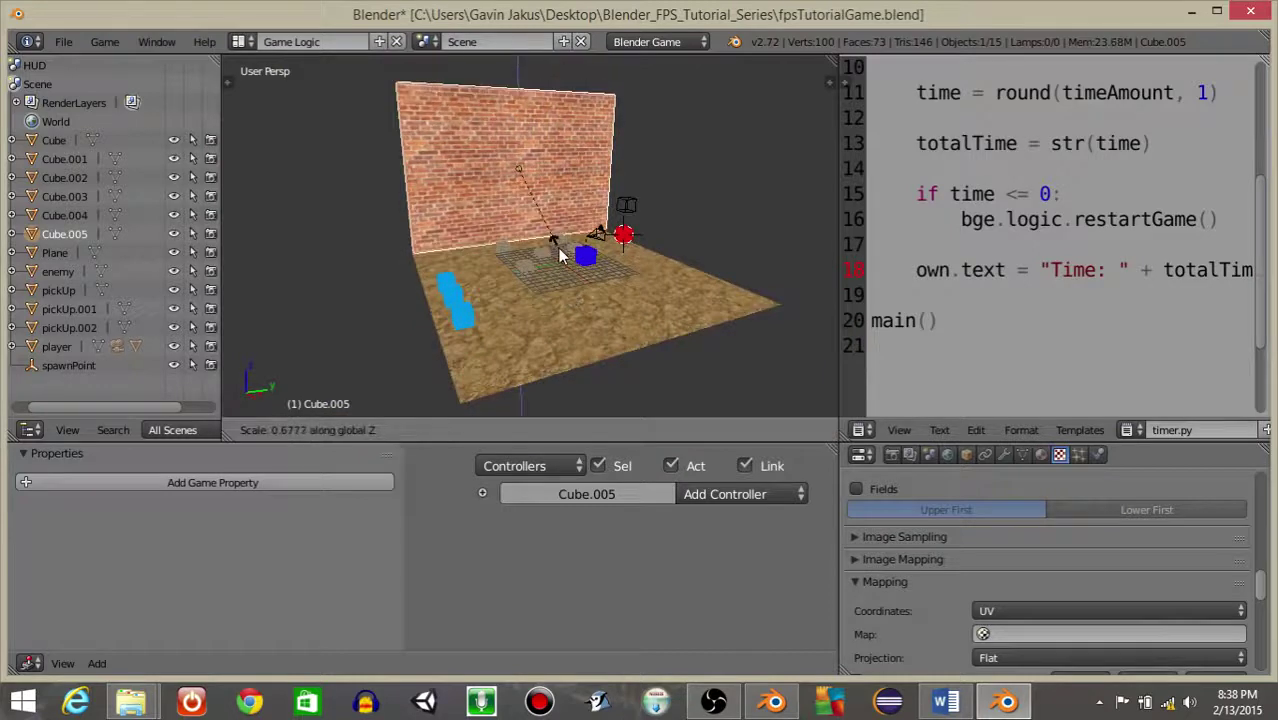
left_click(560, 257)
left_click_drag(514, 101, 517, 110)
scroll(520, 168, "down", 3)
middle_click_drag(520, 172, 569, 193)
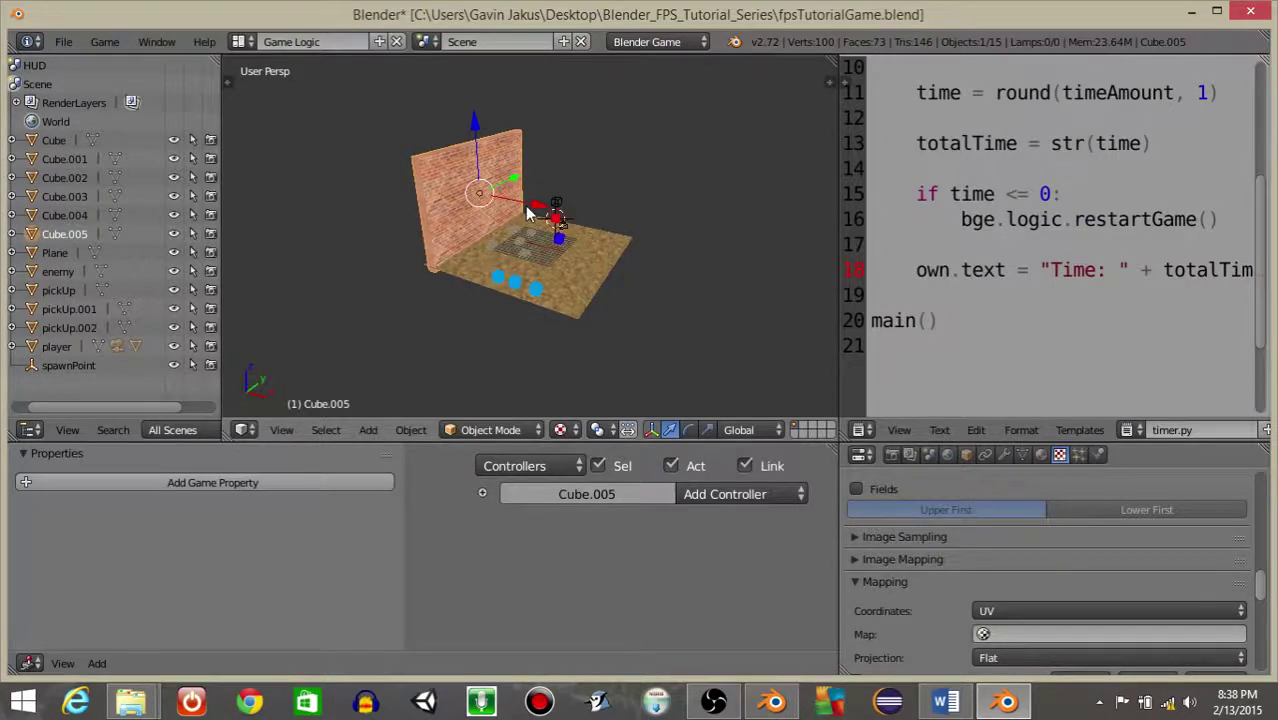
In top view, duplicate the brick wall about 33 units along X to the opposite edge of the ground.
key("KP_7")
key("shift+d")
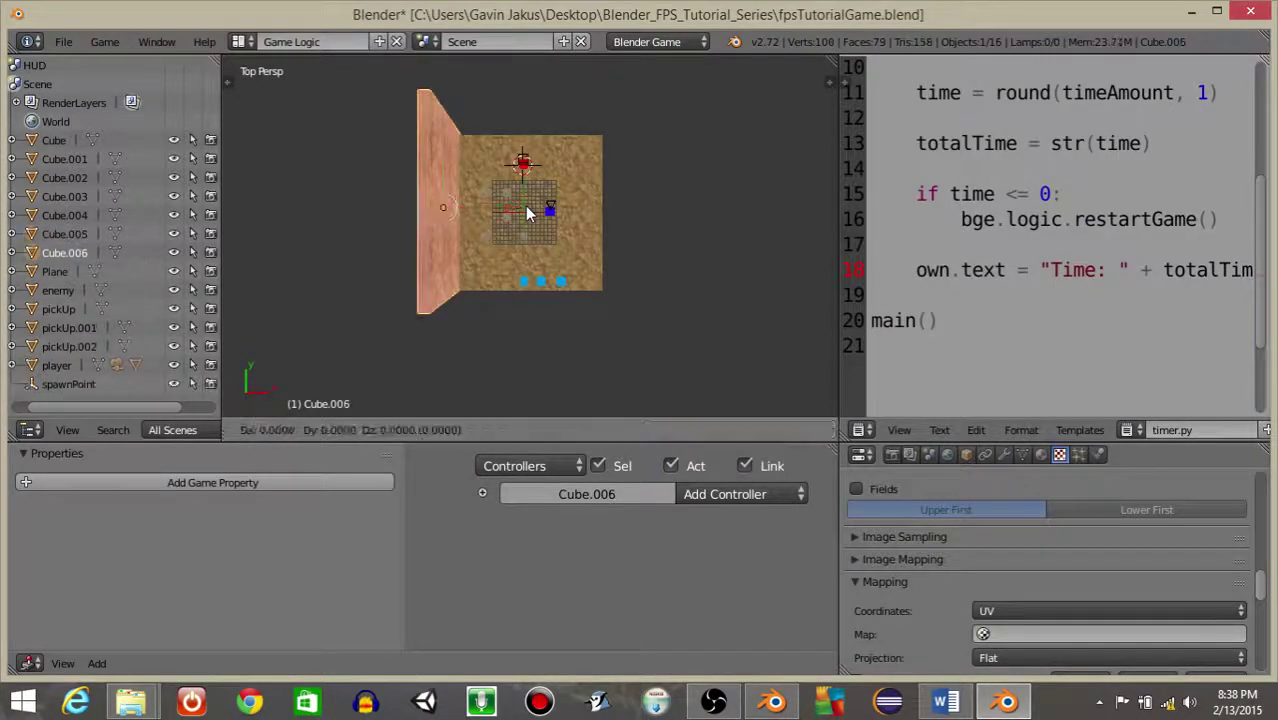
key("x")
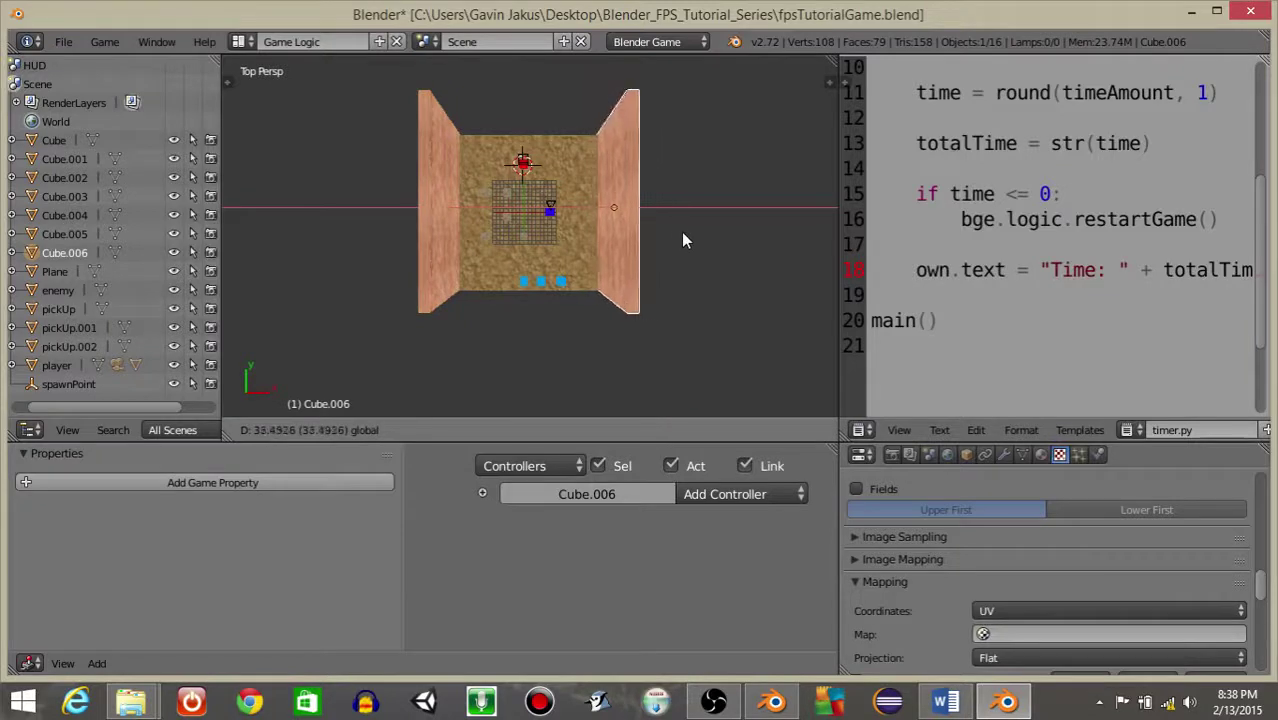
left_click(676, 231)
Duplicate both brick walls in place and rotate the copies 90 degrees around Z to close off the arena.
right_click(433, 129, "shift")
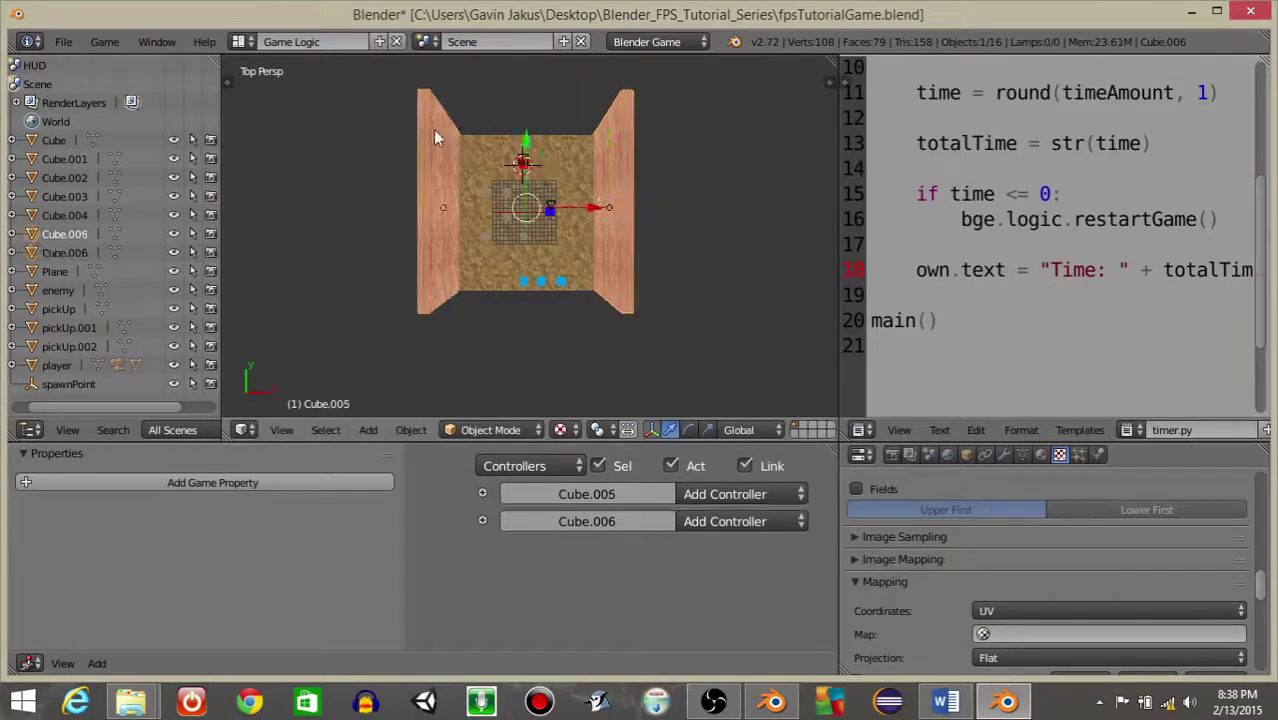
key("shift+d")
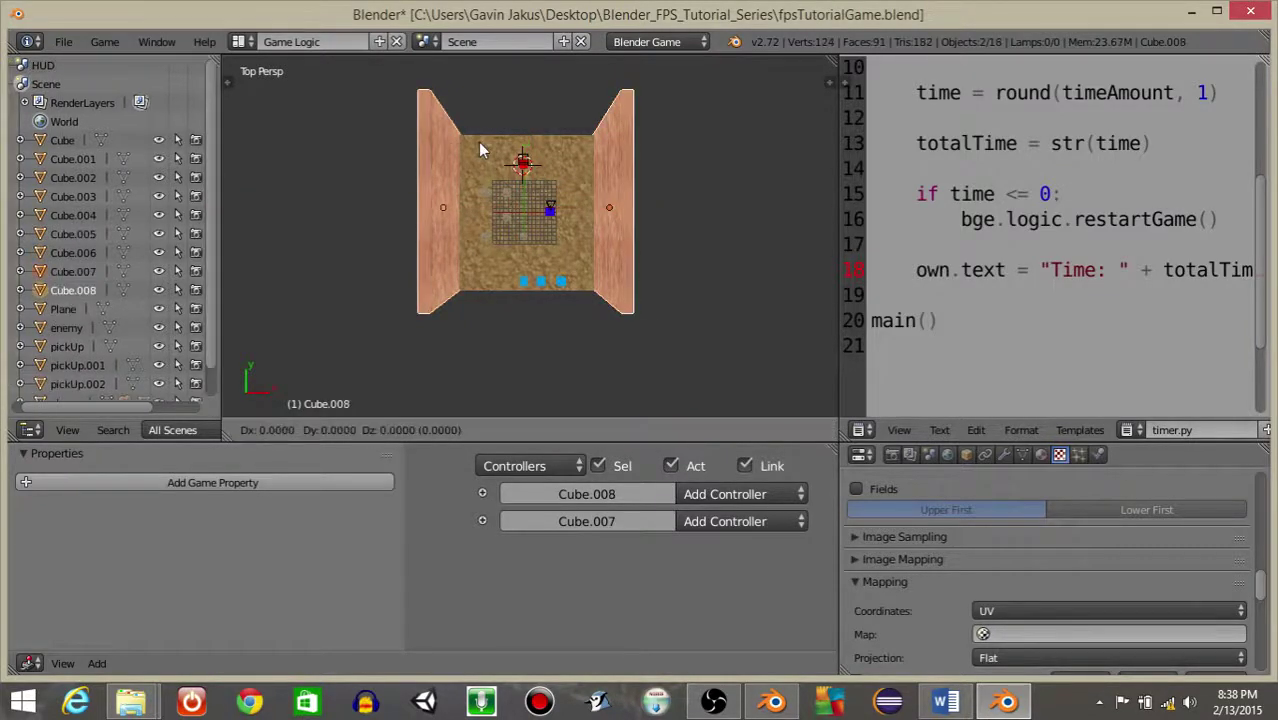
right_click(480, 150)
type("rz90")
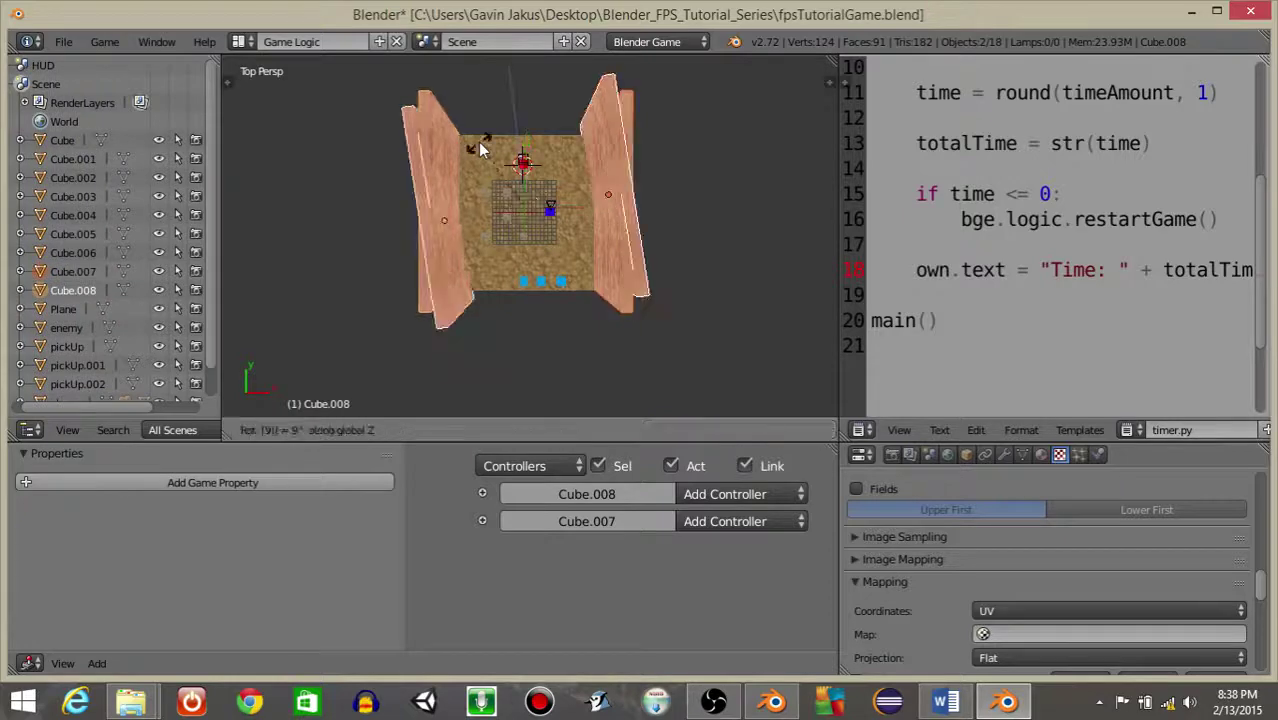
key("Return")
Play-test the walled arena from the camera view and stop the game.
key("KP_0")
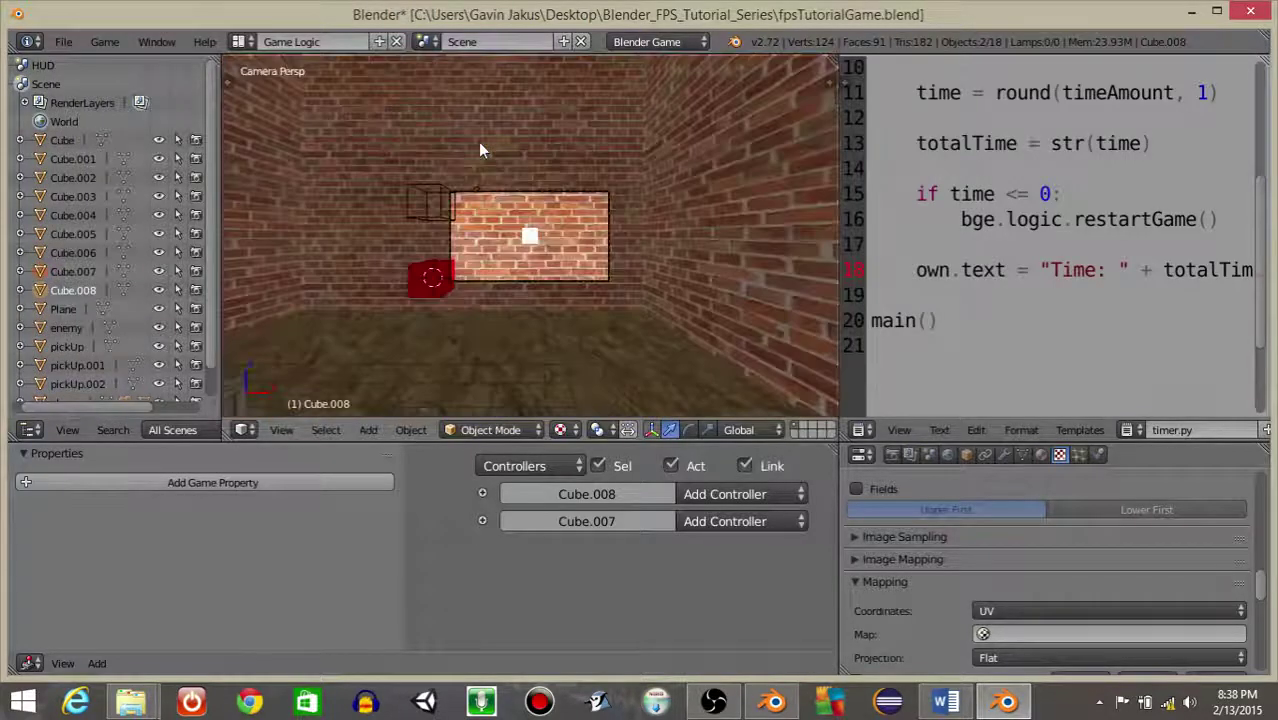
key("p")
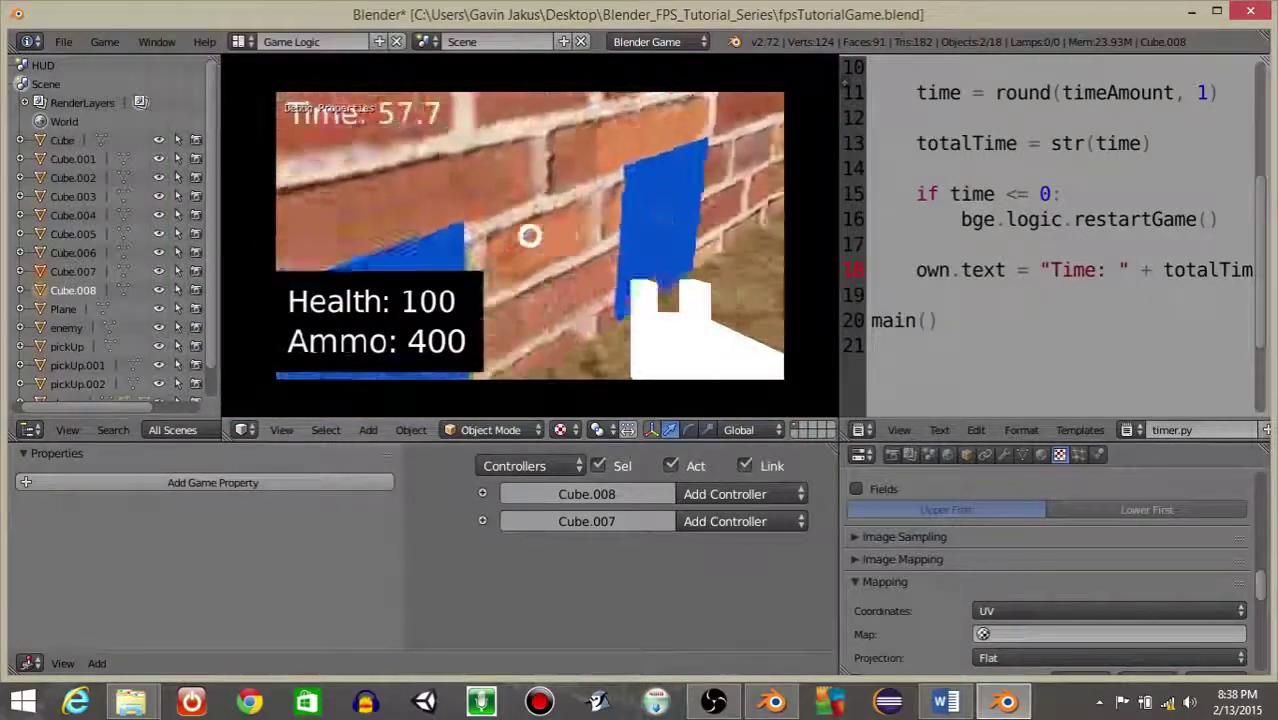
key("Escape")
Select the three blue pickup cubes and move them together away from the brick wall into the arena.
middle_click_drag(621, 199, 420, 256)
right_click(367, 247)
right_click(432, 210, "shift")
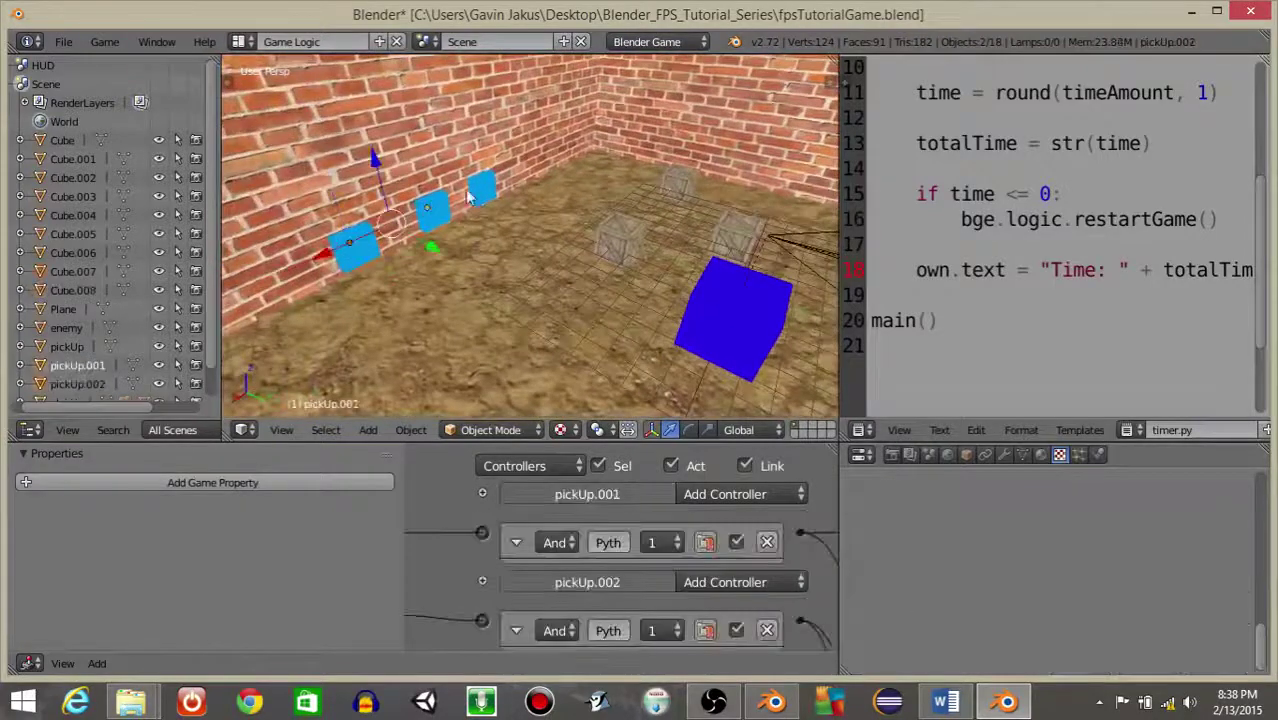
right_click(485, 188, "shift")
key("g")
left_click(515, 258)
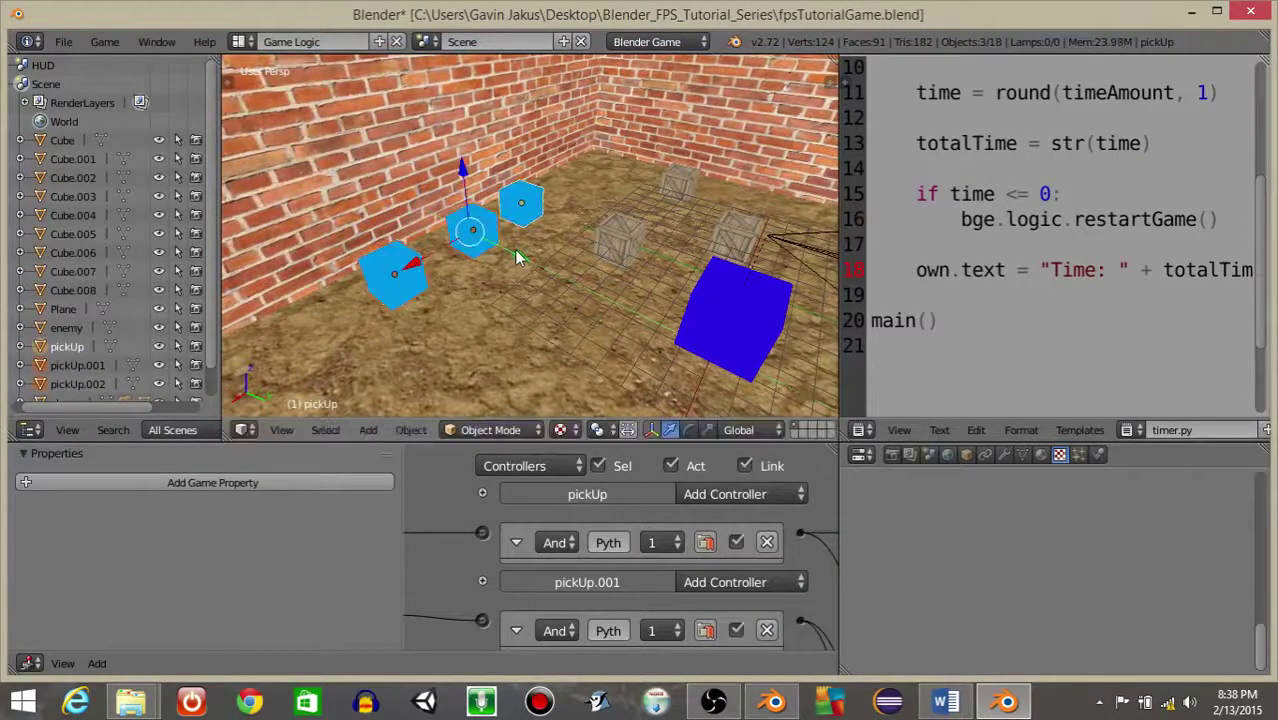
Play-test the game from the camera view, walking through the arena and shooting near the enemy and boxes.
key("KP_0")
key("p")
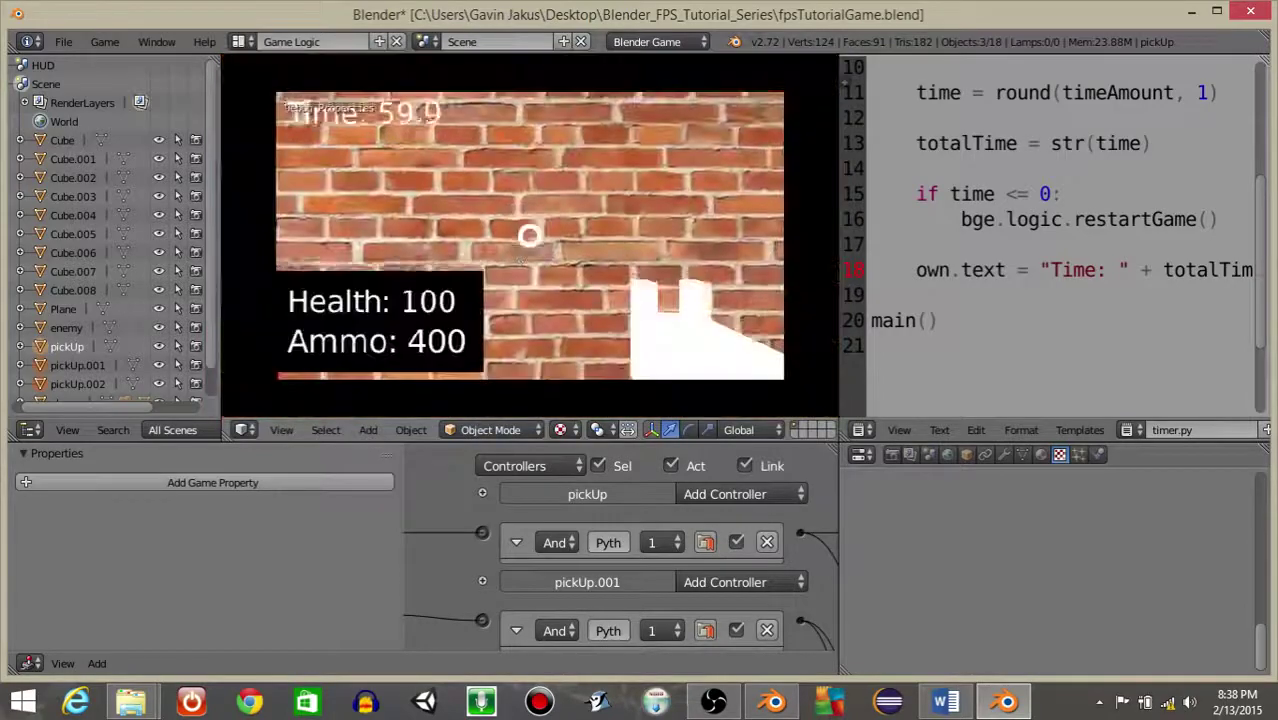
left_click(529, 235)
key("w")
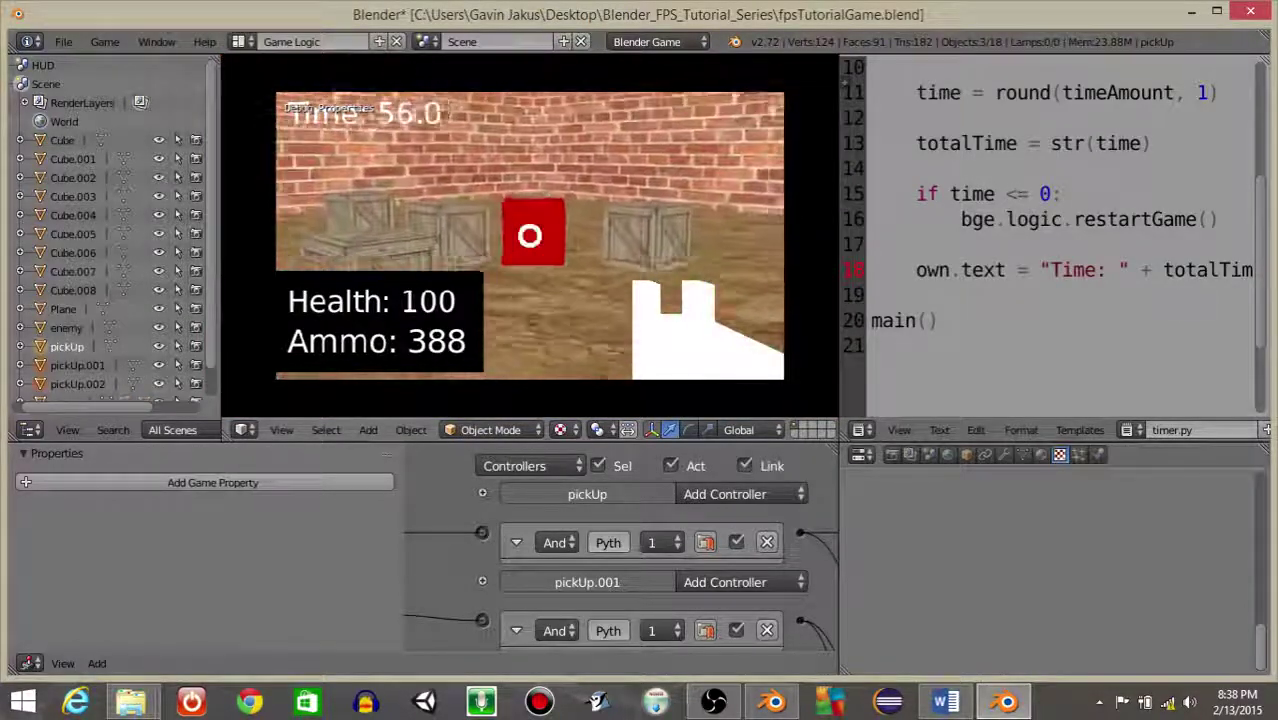
left_click(529, 235)
key("w")
key("w")
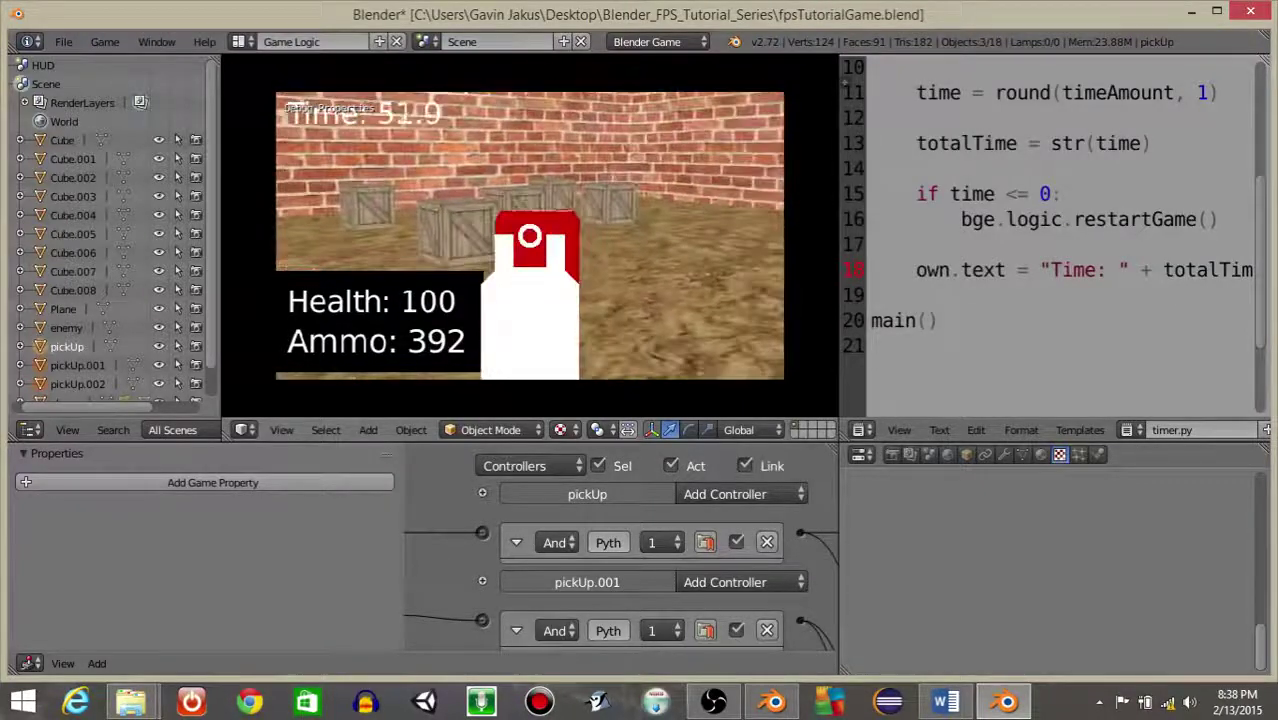
left_click(529, 235)
left_click(529, 236)
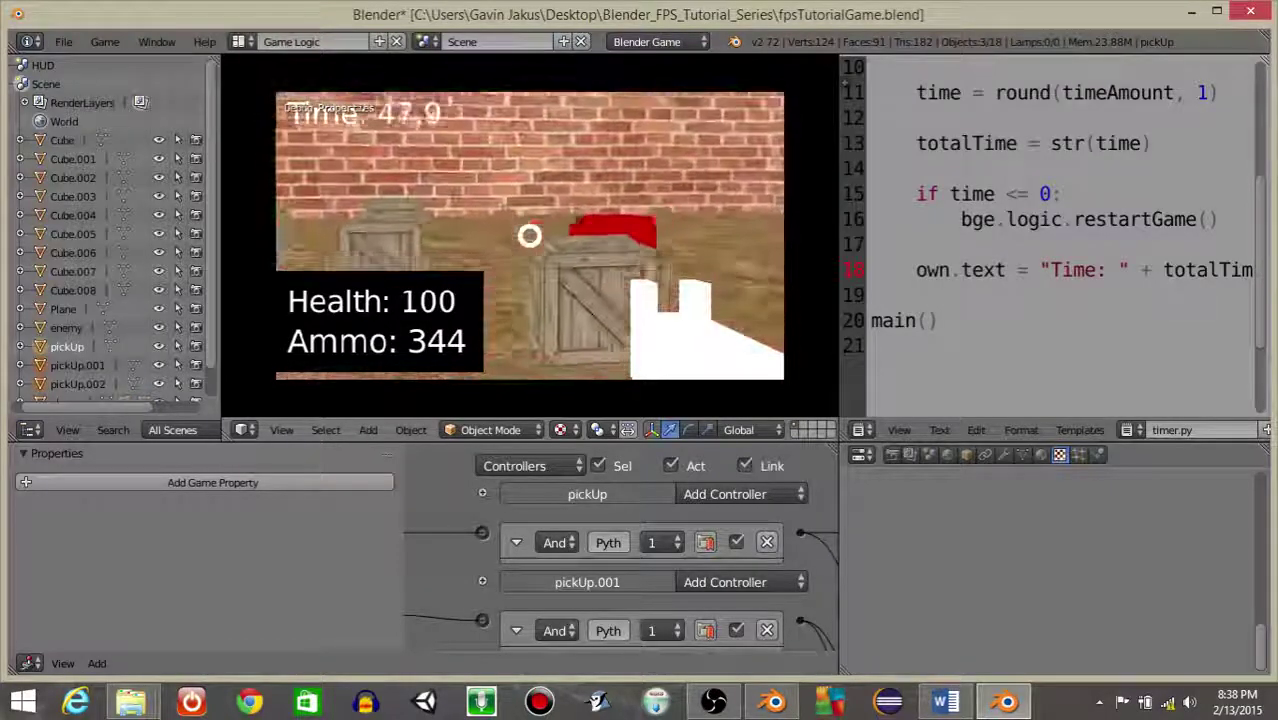
left_click_drag(529, 236, 529, 236)
key("Escape")
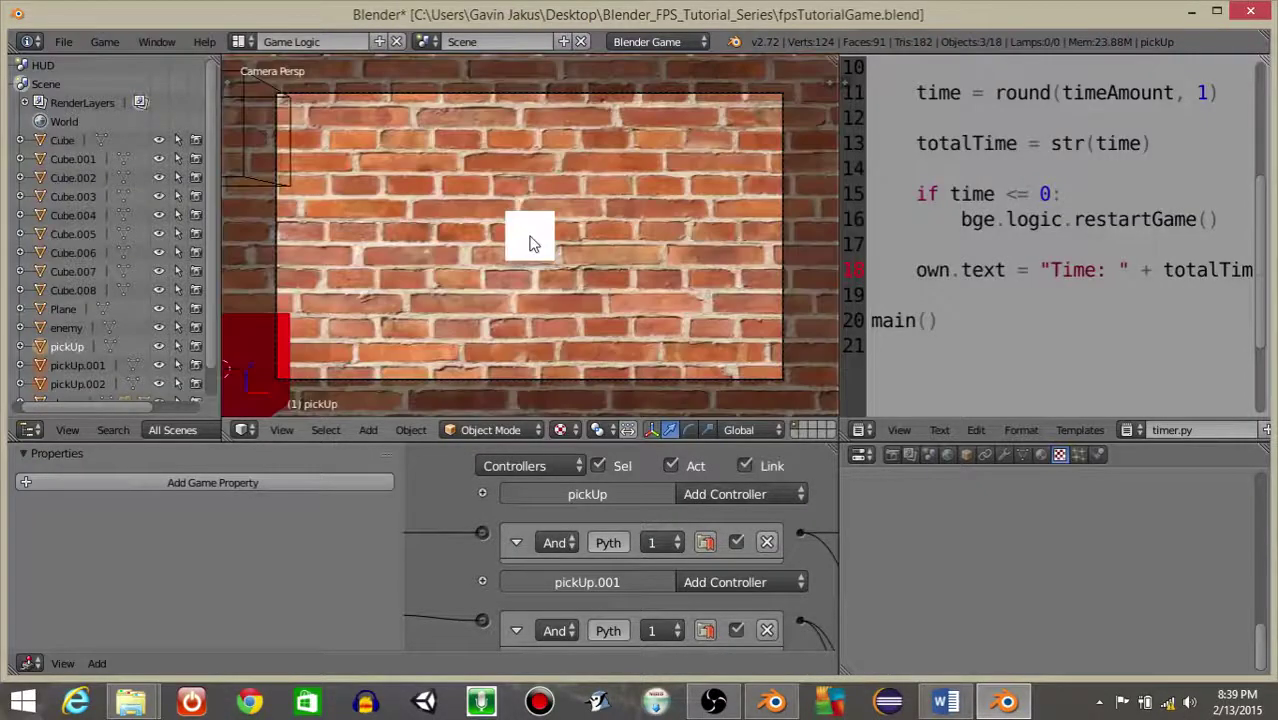
Save the changes to fpsTutorialGame.blend.
left_click(61, 43)
left_click(86, 186)
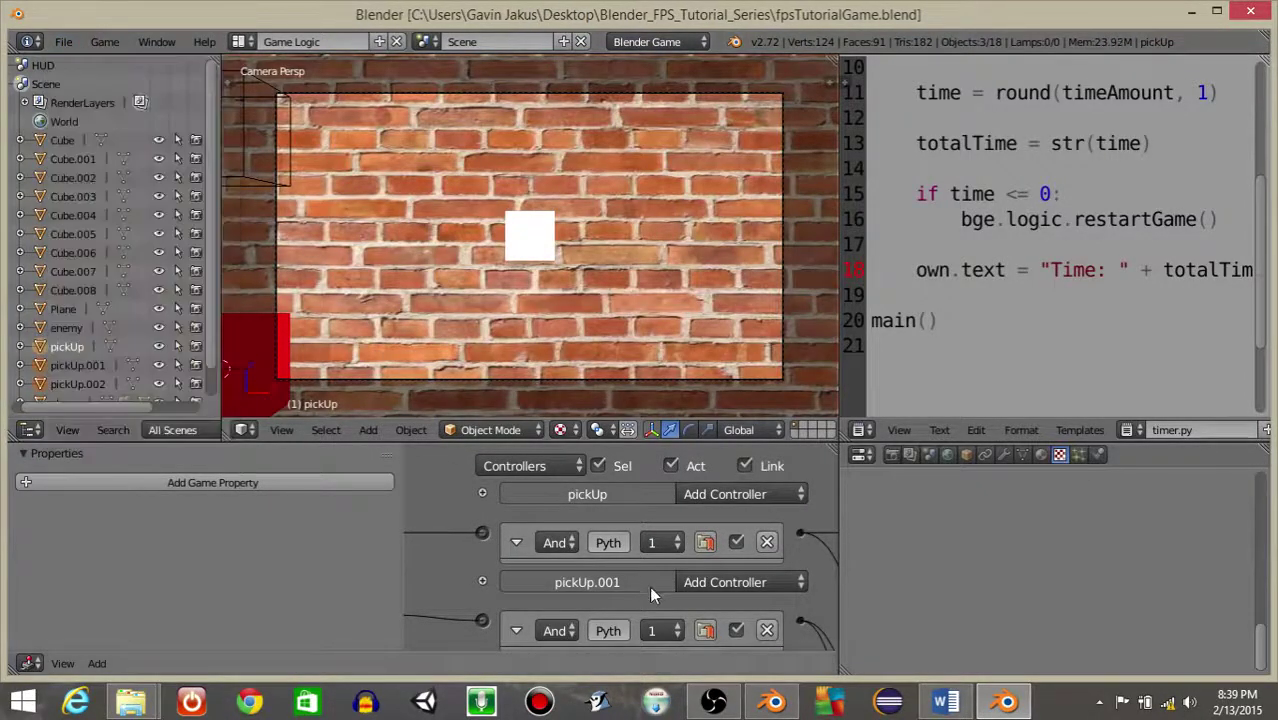
mouse_move(152, 709)
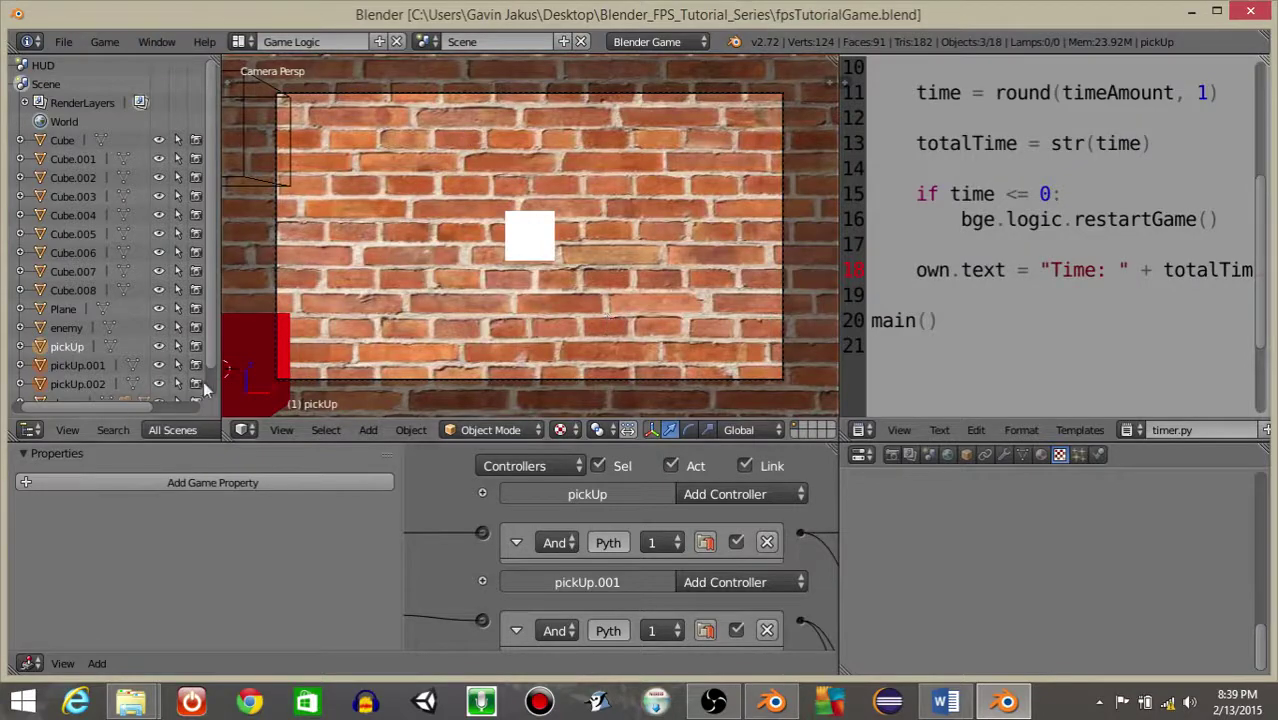
middle_click_drag(607, 259, 545, 212)
scroll(545, 218, "down", 6)
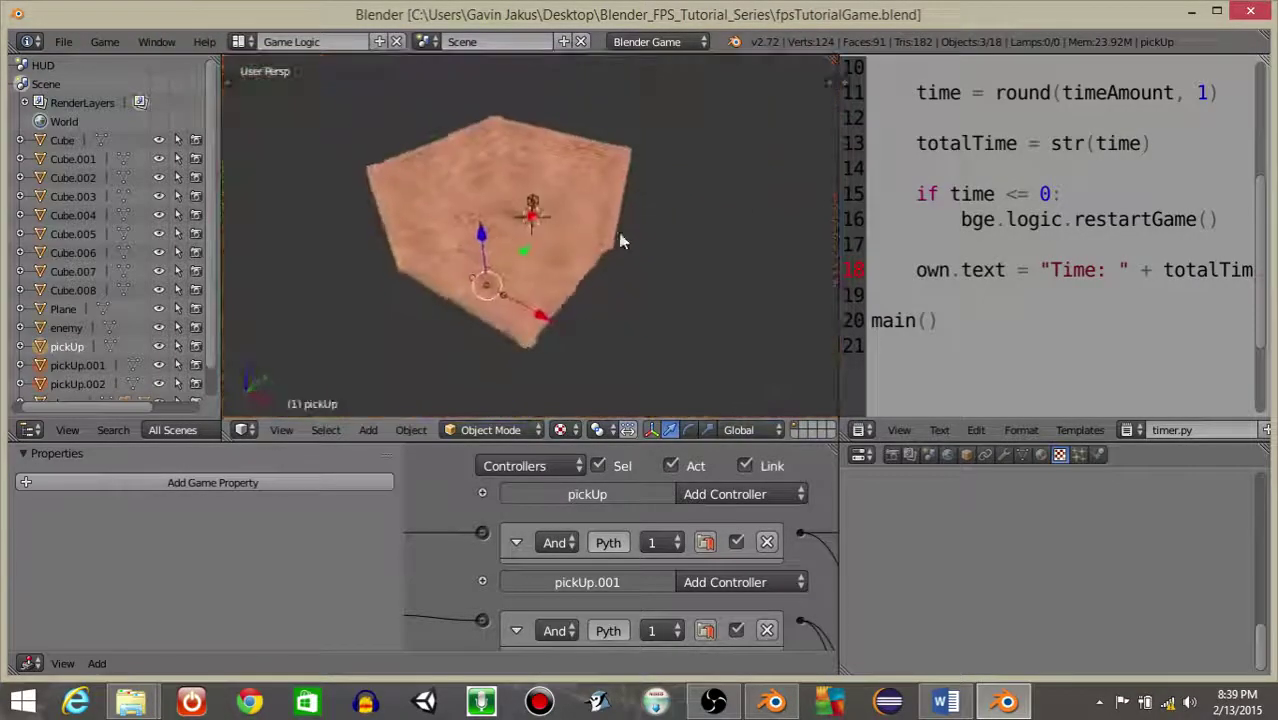
middle_click_drag(622, 240, 560, 268)
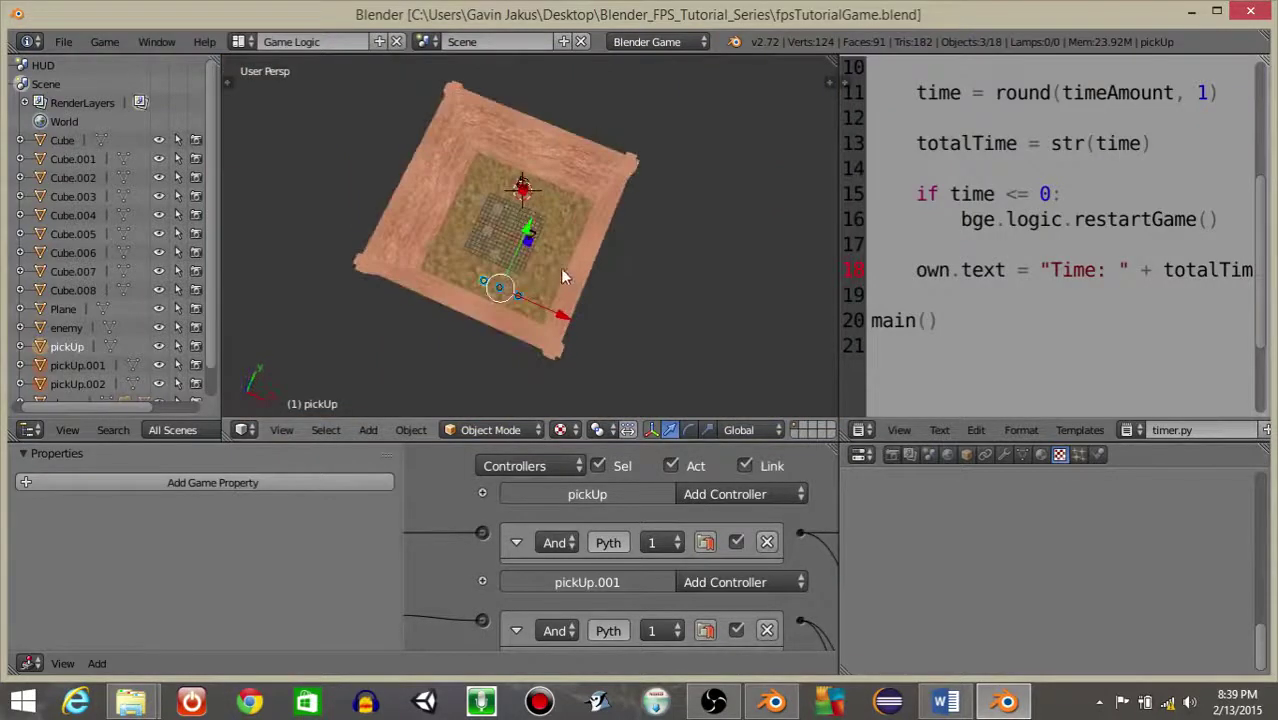
Select the dirt ground plane and snap the 3D cursor to it.
right_click(538, 273)
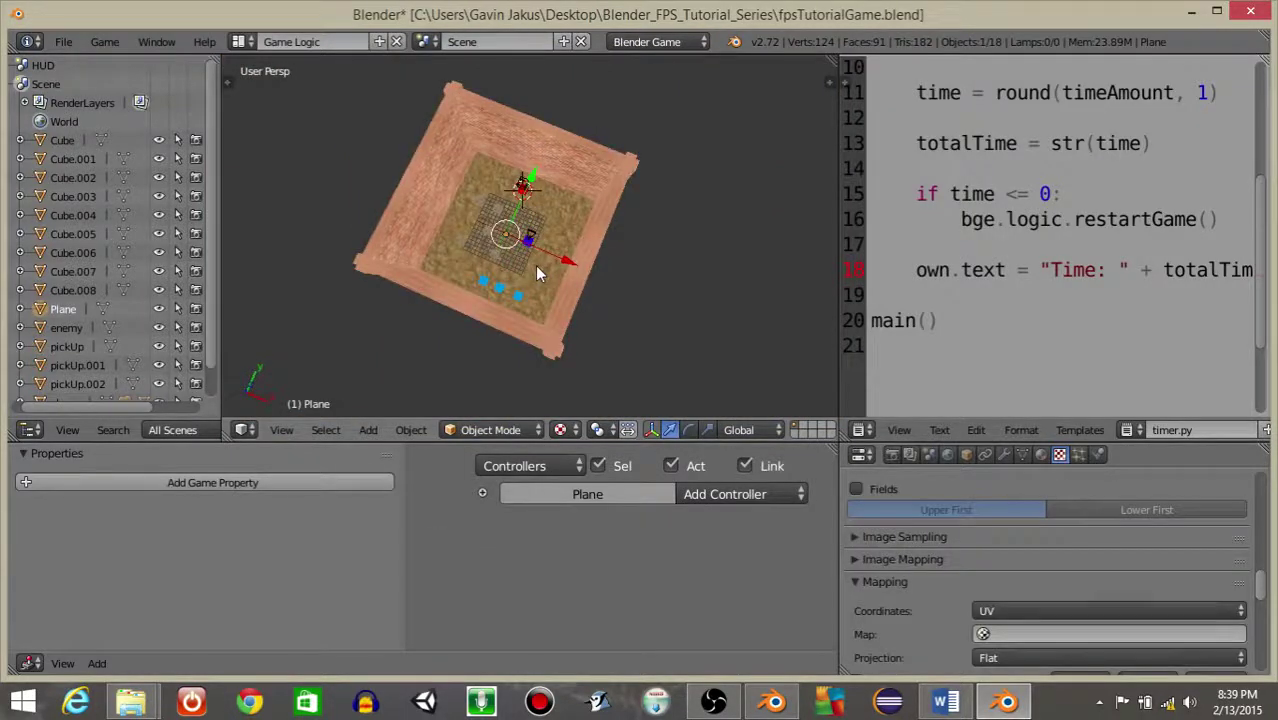
left_click(411, 431)
mouse_move(421, 270)
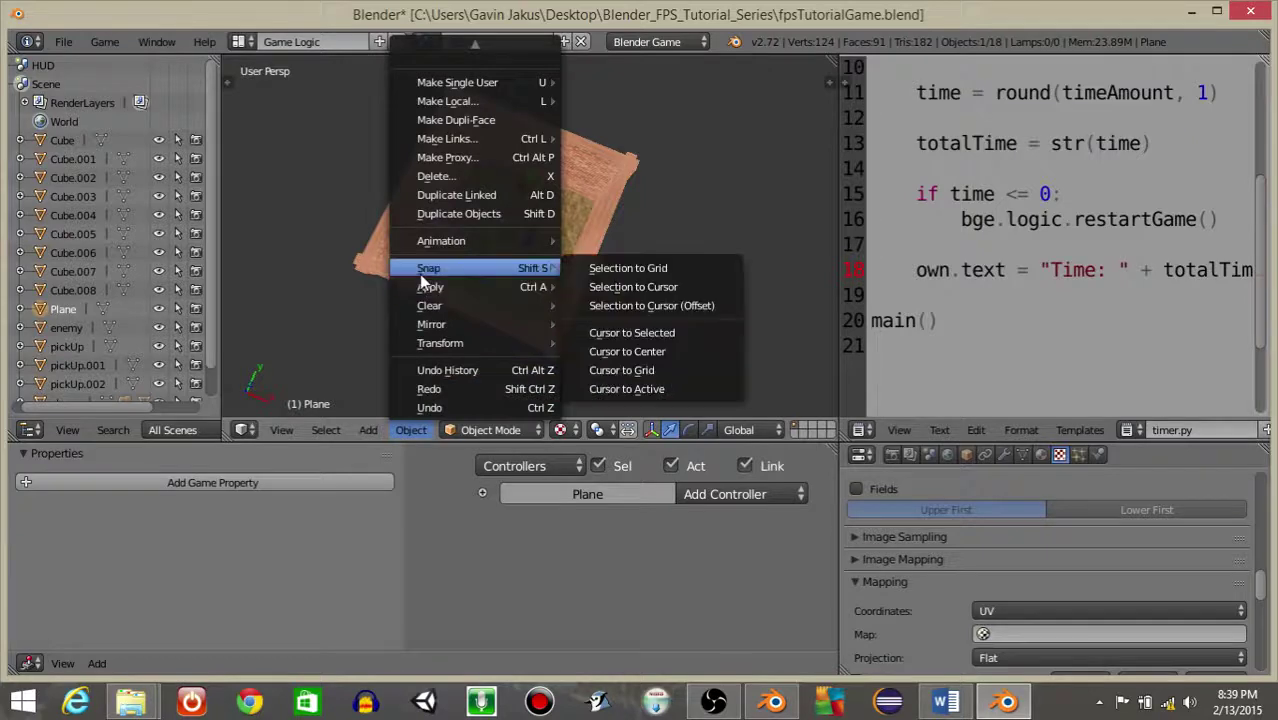
left_click(635, 333)
Add a surface sphere at the 3D cursor in the middle of the arena.
scroll(562, 285, "up", 5)
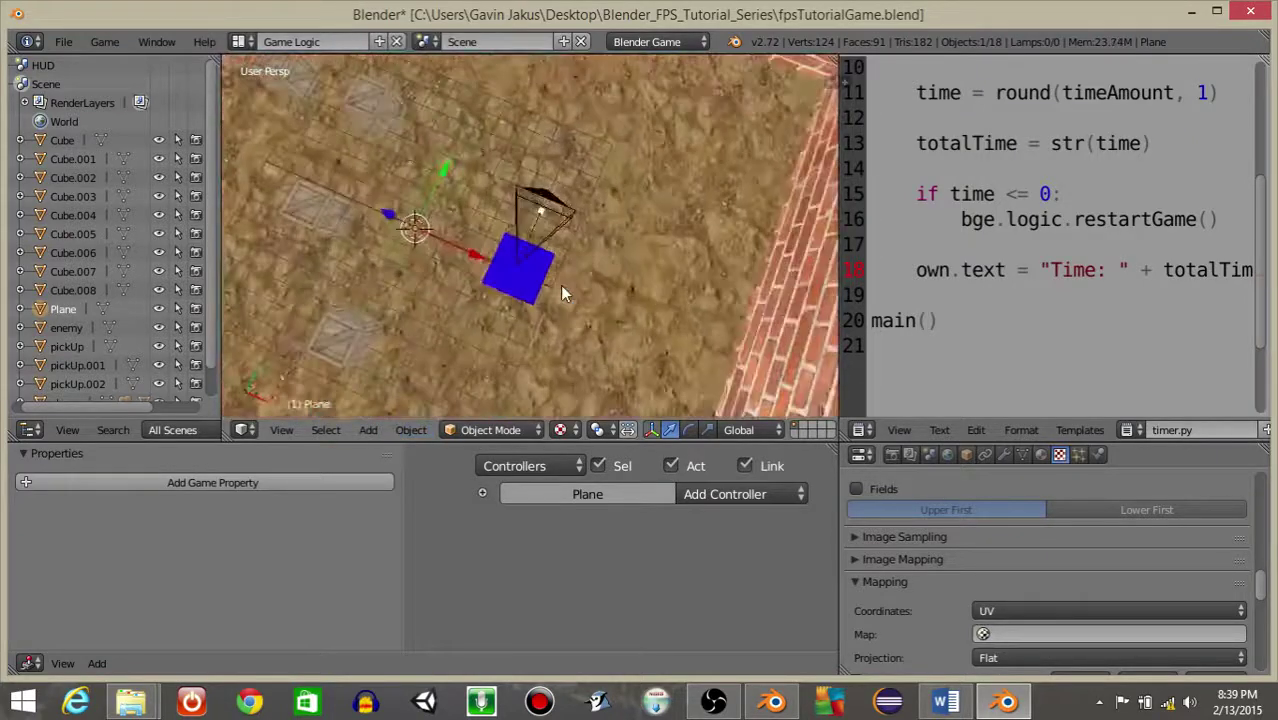
middle_click_drag(560, 285, 541, 229)
key("space")
type("add ")
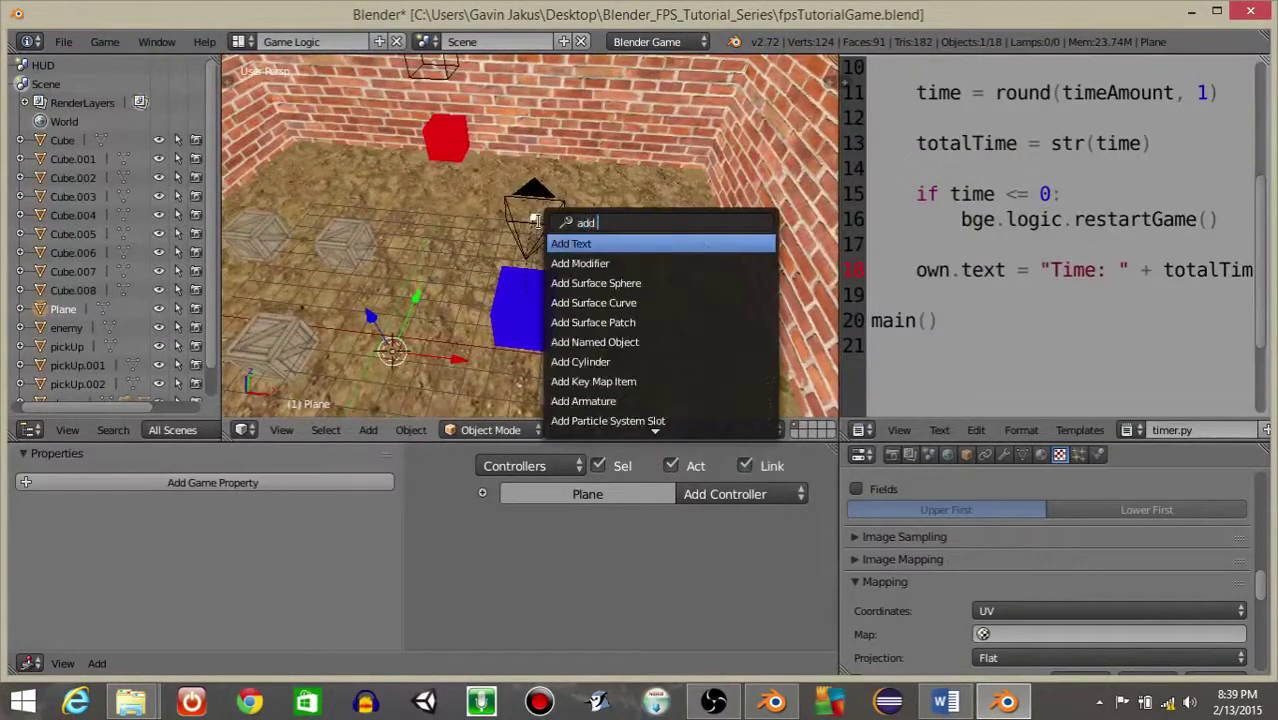
type("su")
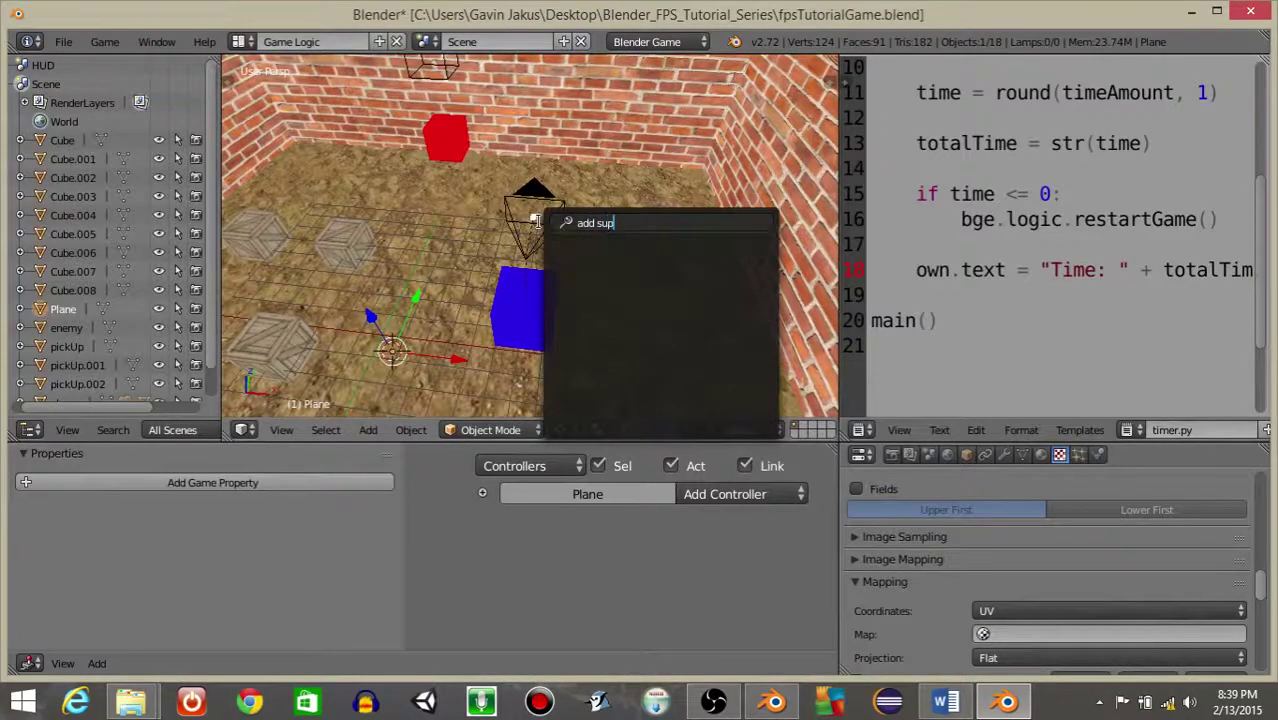
left_click(604, 244)
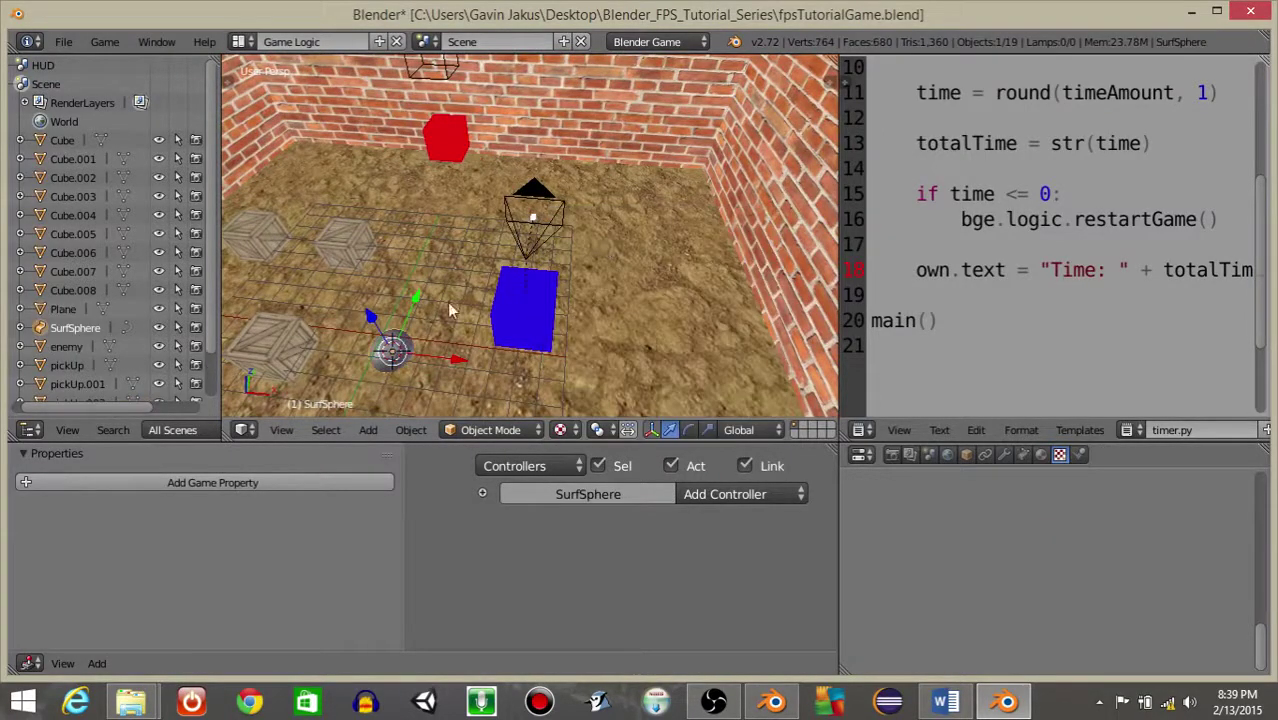
Move the surface sphere straight up along the Z axis to above the brick walls.
scroll(447, 302, "down", 3)
scroll(400, 280, "up", 8)
scroll(360, 250, "down", 6)
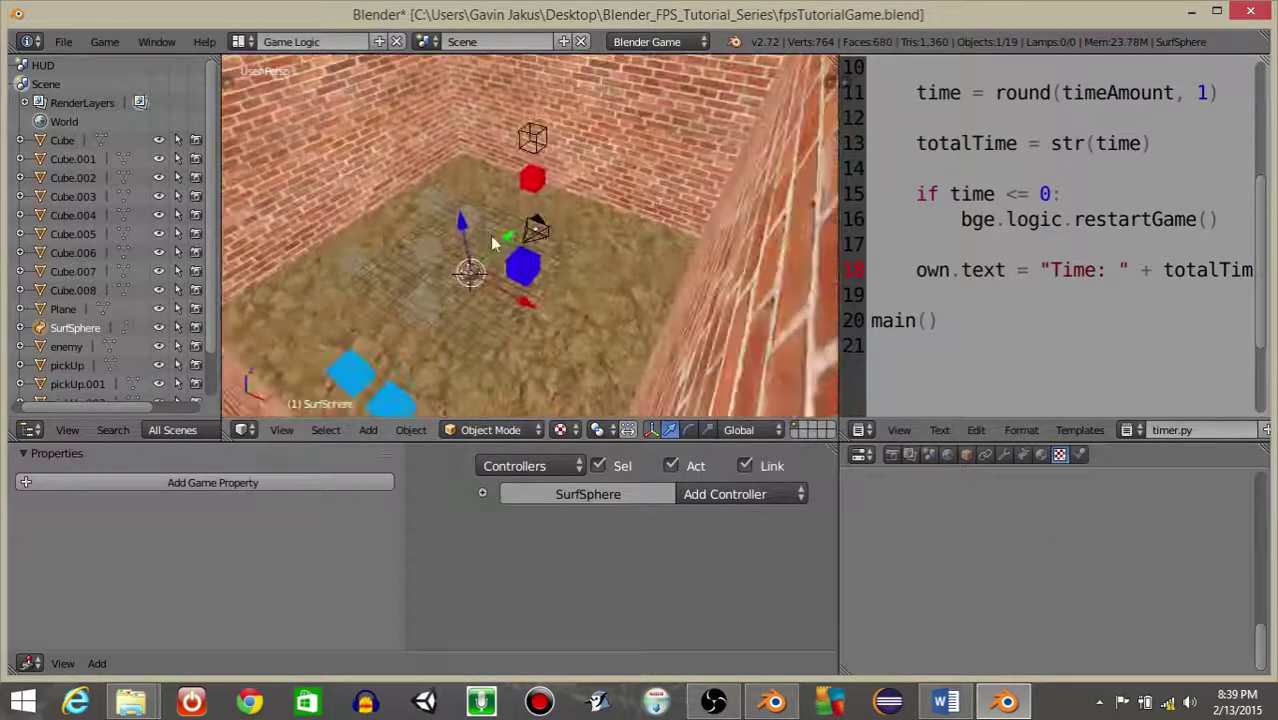
scroll(600, 530, "down", 3)
scroll(478, 335, "down", 5)
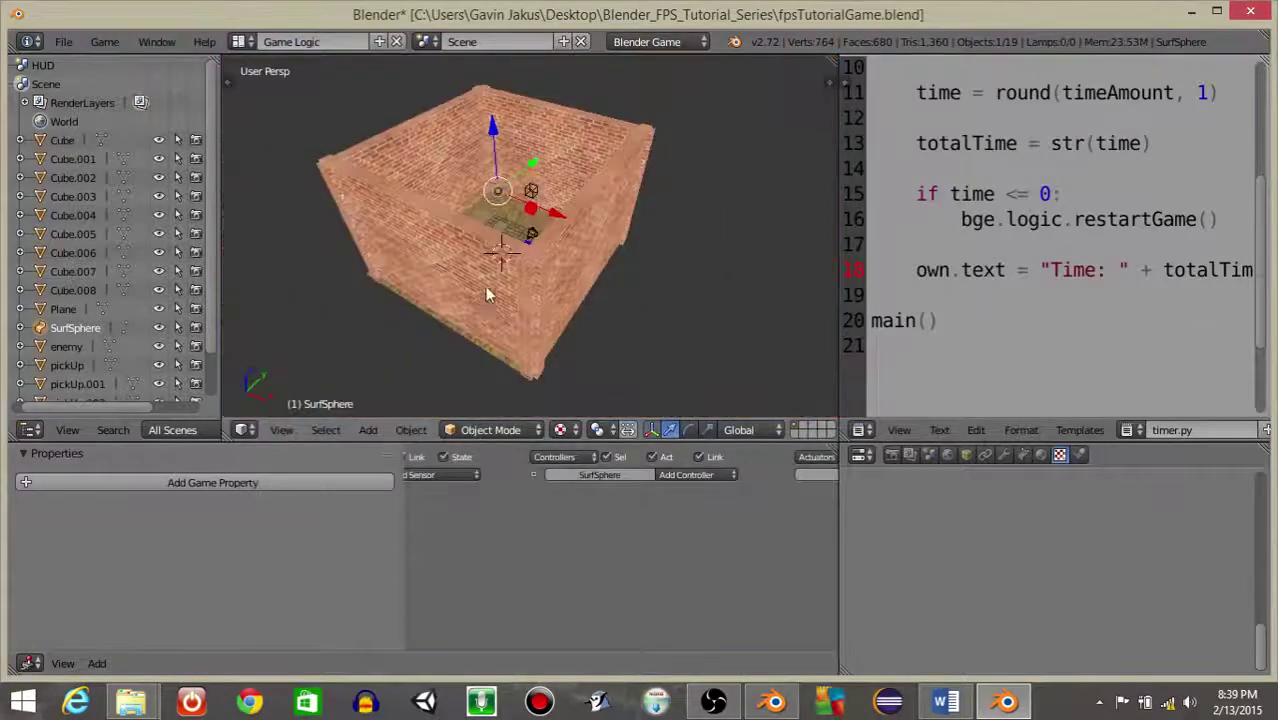
middle_click_drag(485, 286, 505, 135)
key("g")
key("z")
left_click(512, 84)
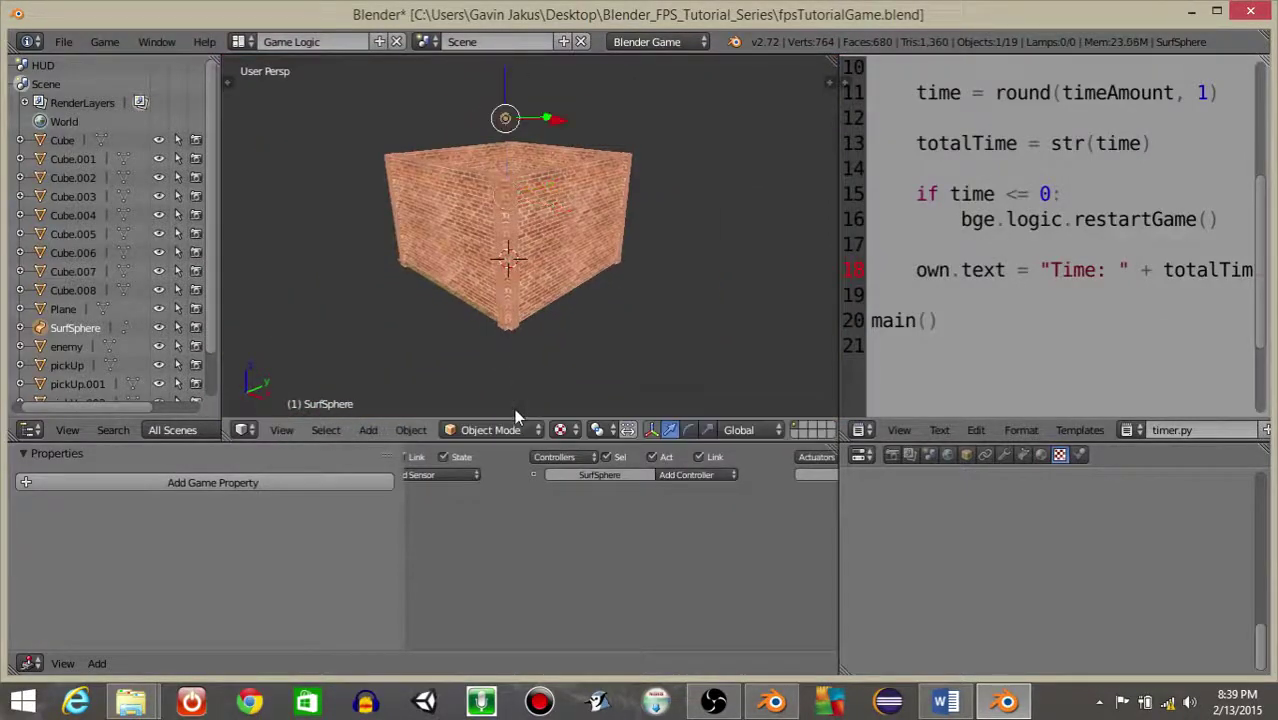
Split the 3D viewport vertically and turn the new area into a UV/Image Editor.
middle_click_drag(512, 84, 535, 345)
scroll(567, 241, "up", 5)
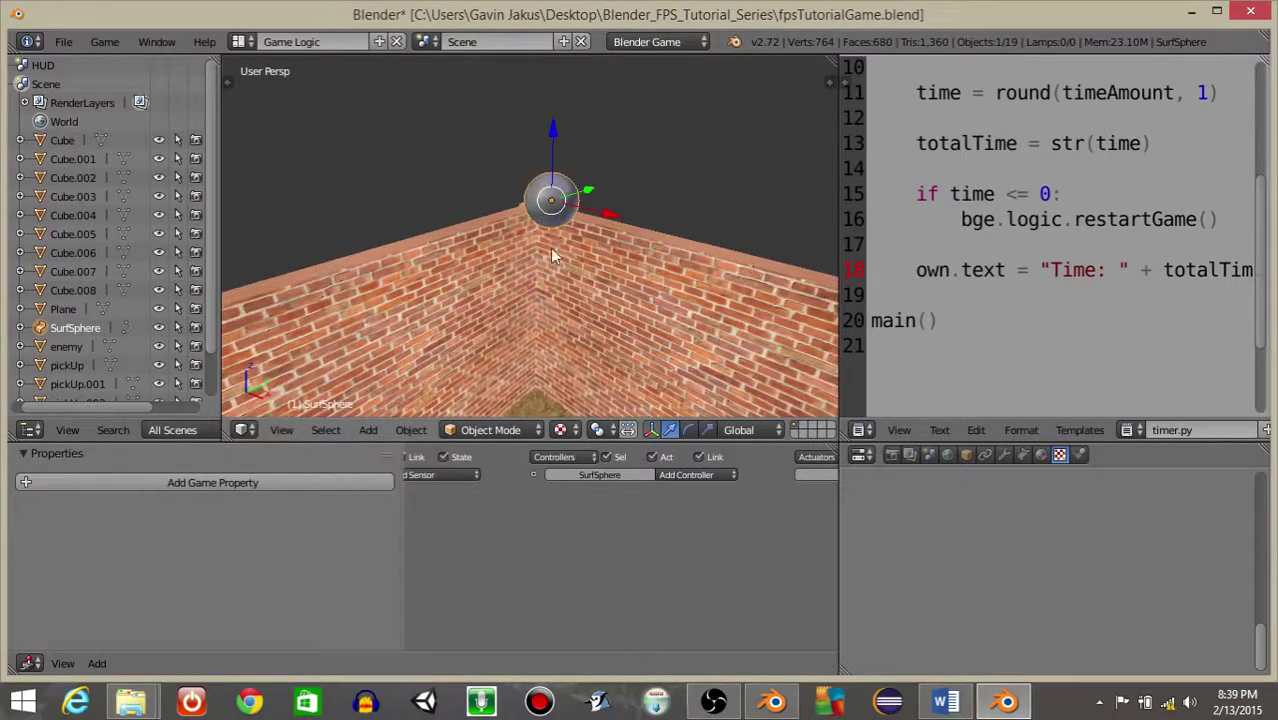
scroll(552, 256, "up", 5)
scroll(569, 249, "down", 5)
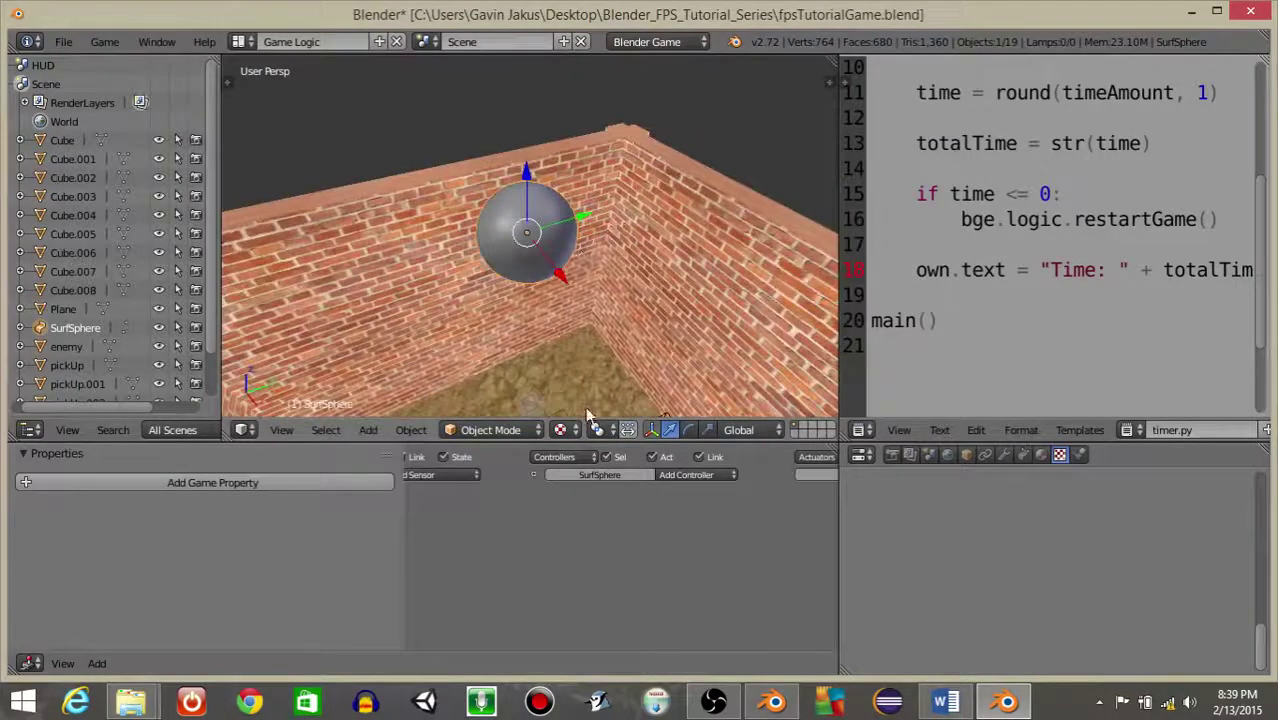
right_click(550, 443)
left_click(542, 423)
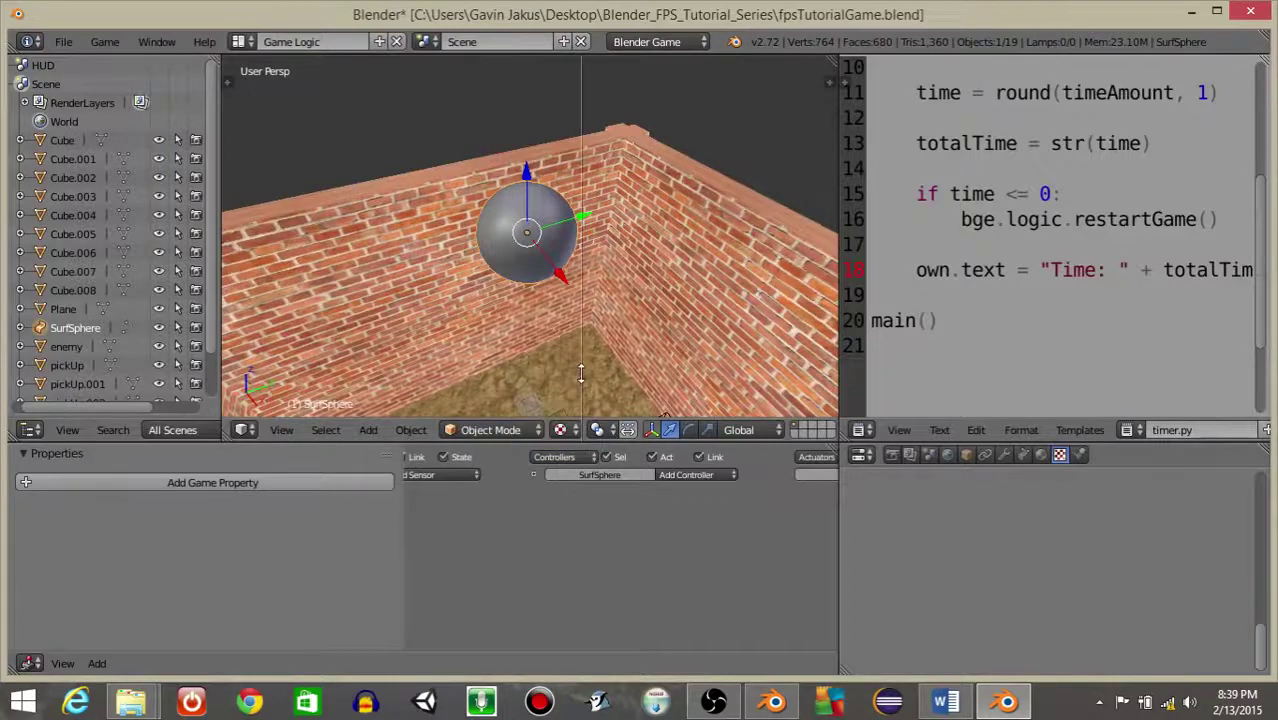
left_click(582, 400)
left_click(606, 429)
left_click(638, 283)
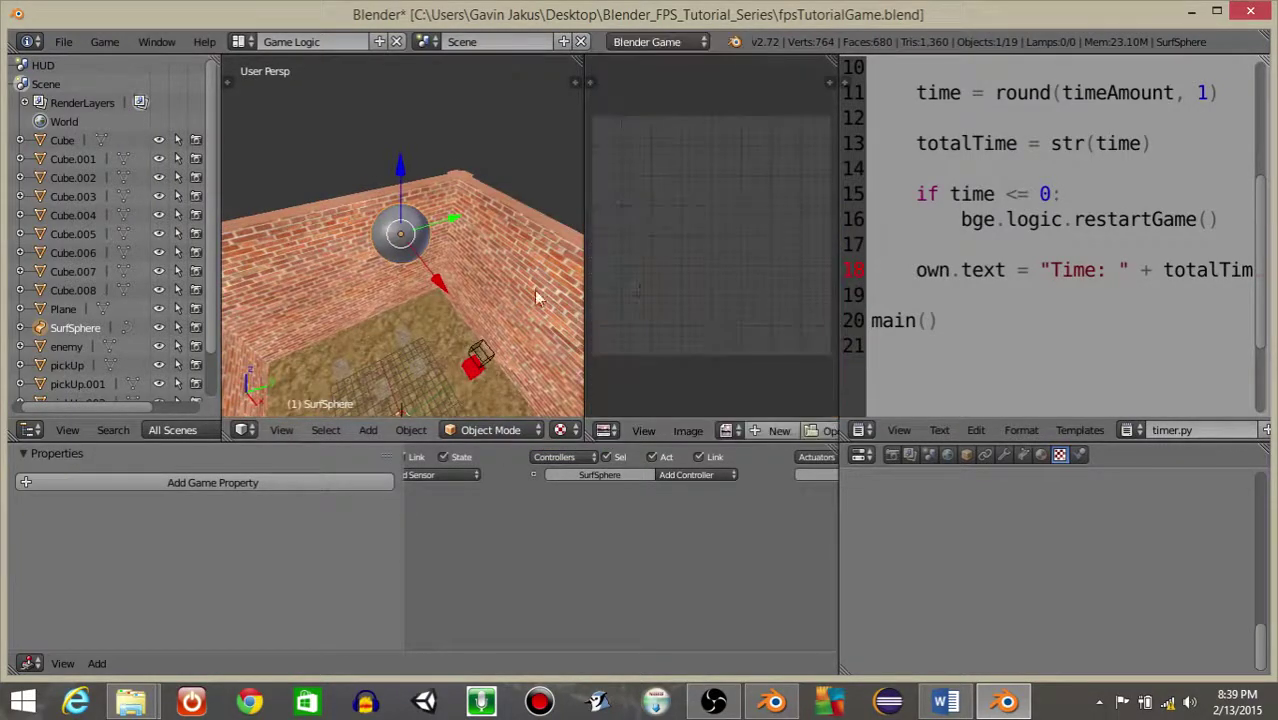
Convert the surface sphere into a mesh.
scroll(403, 286, "up", 1)
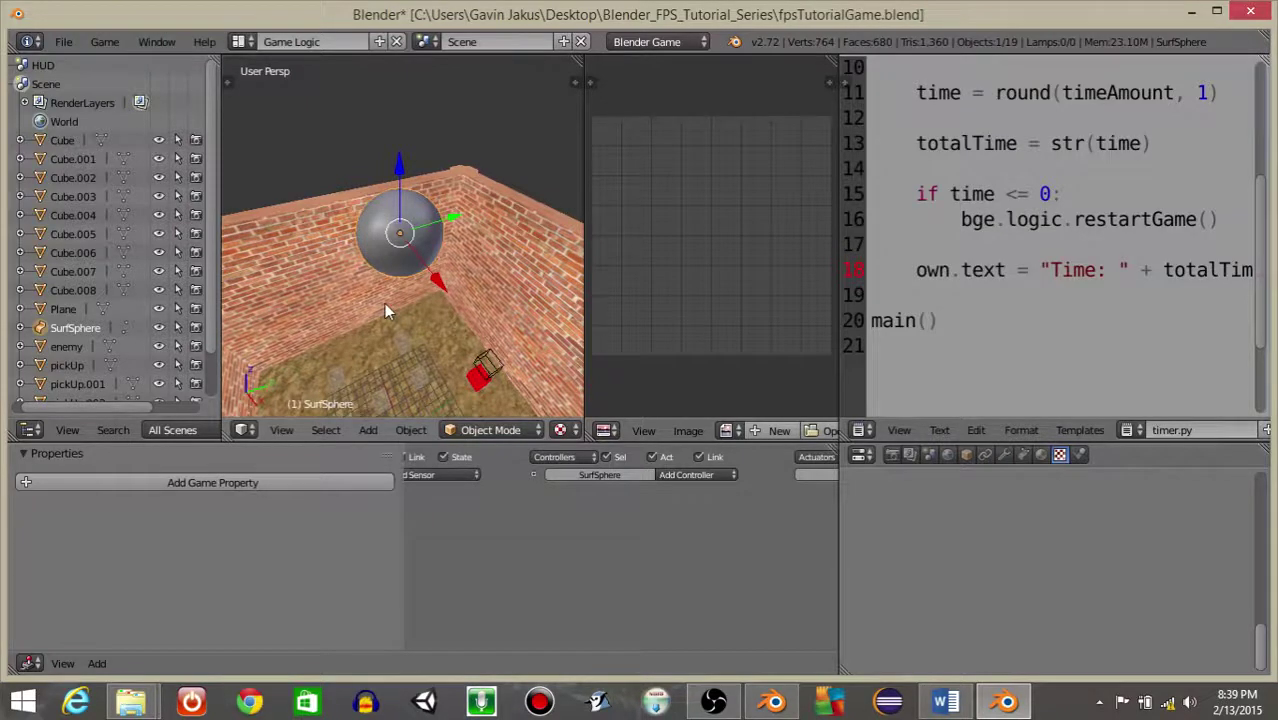
key("alt+c")
left_click(324, 320)
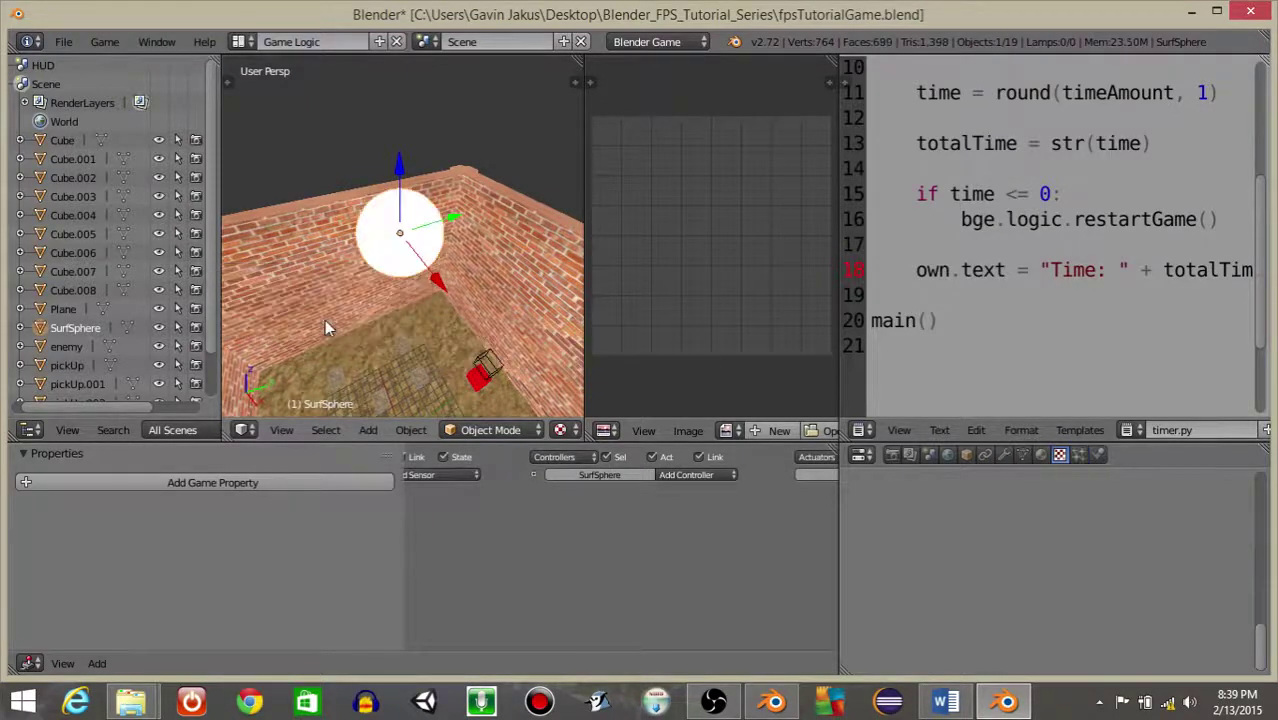
Enter Edit Mode on the sphere, select all of its geometry and unwrap it.
left_click(490, 430)
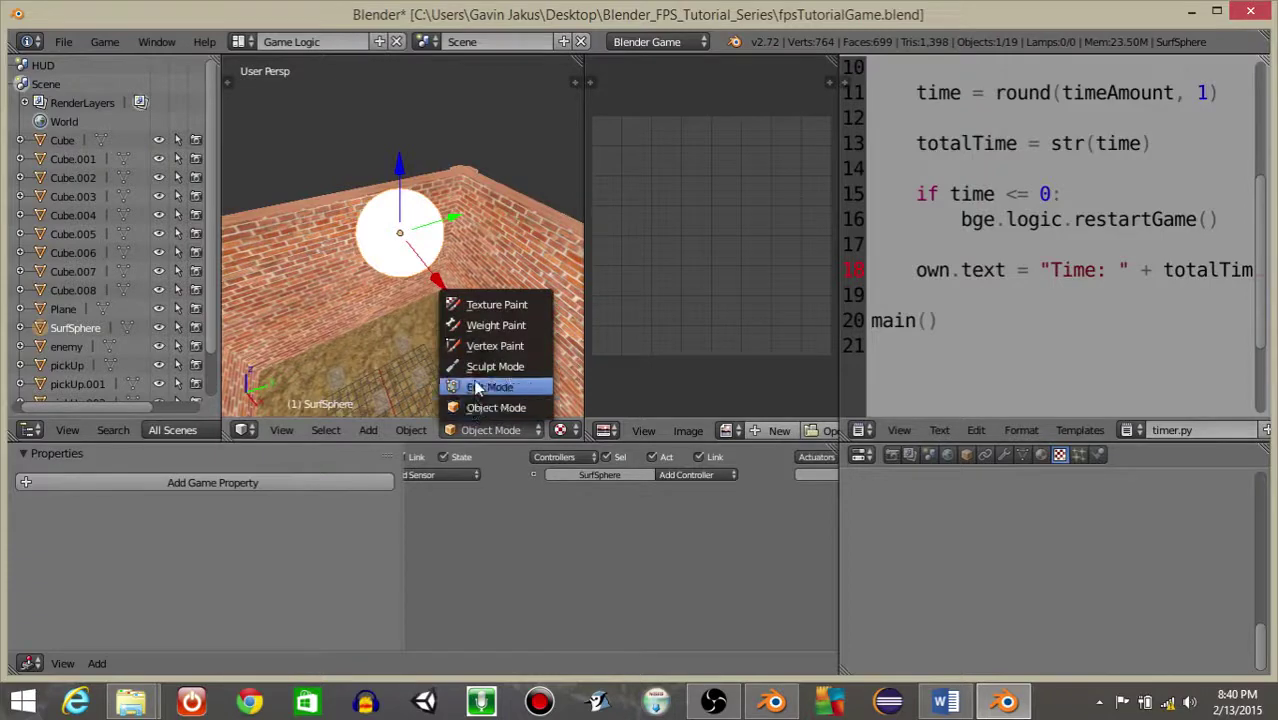
left_click(485, 384)
scroll(382, 280, "up", 5)
scroll(390, 272, "down", 4)
key("a")
key("a")
key("a")
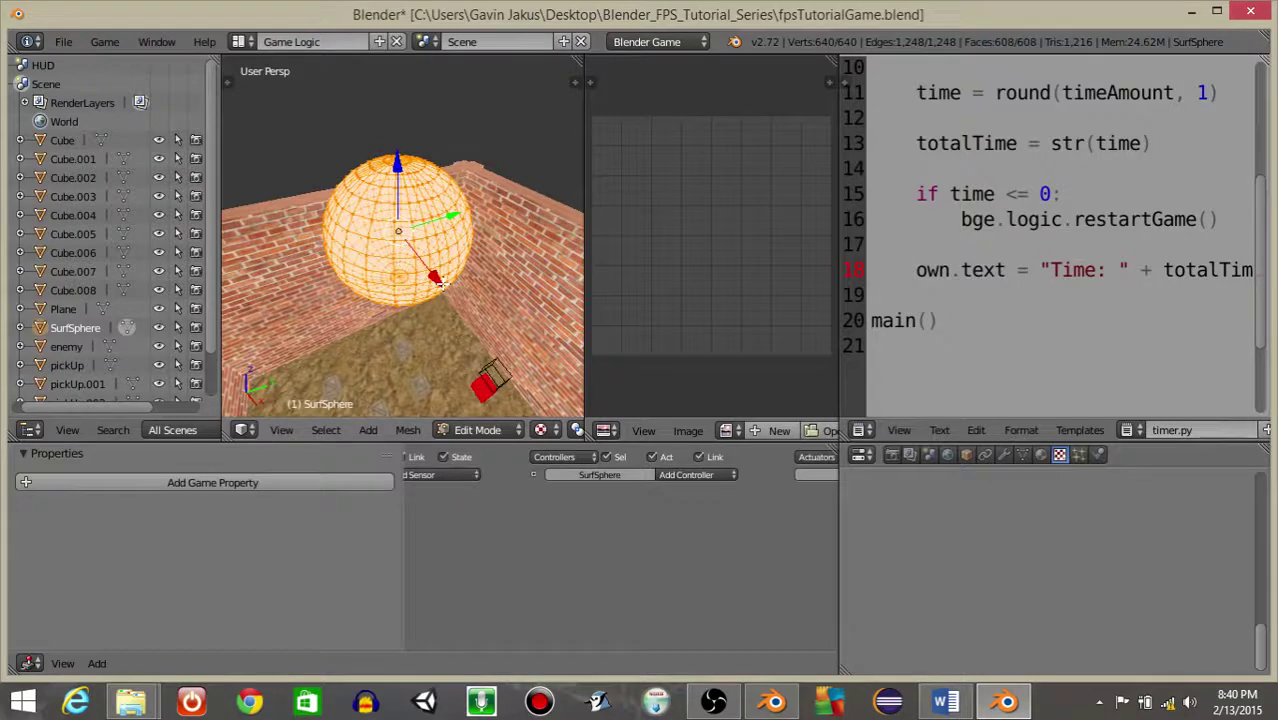
key("u")
key("Return")
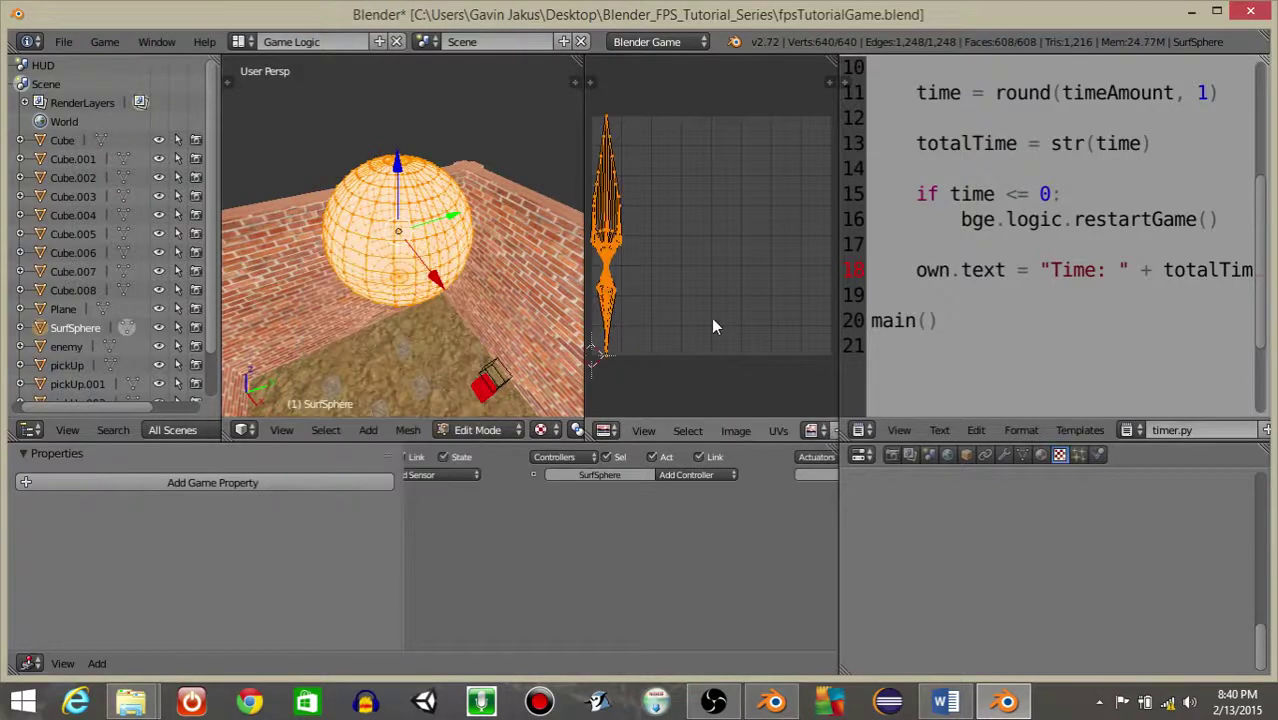
Switch the sphere to face selection and unwrap all of its faces again.
scroll(711, 318, "down", 3)
scroll(495, 442, "down", 6)
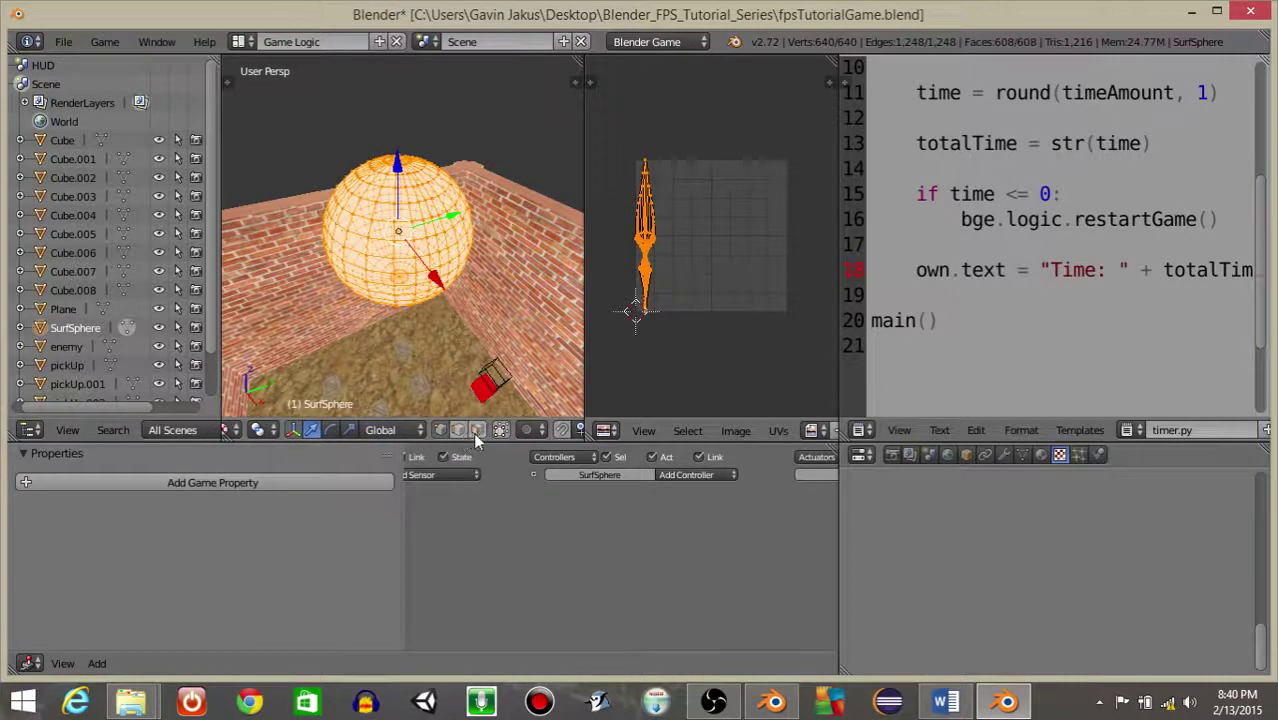
left_click(477, 431)
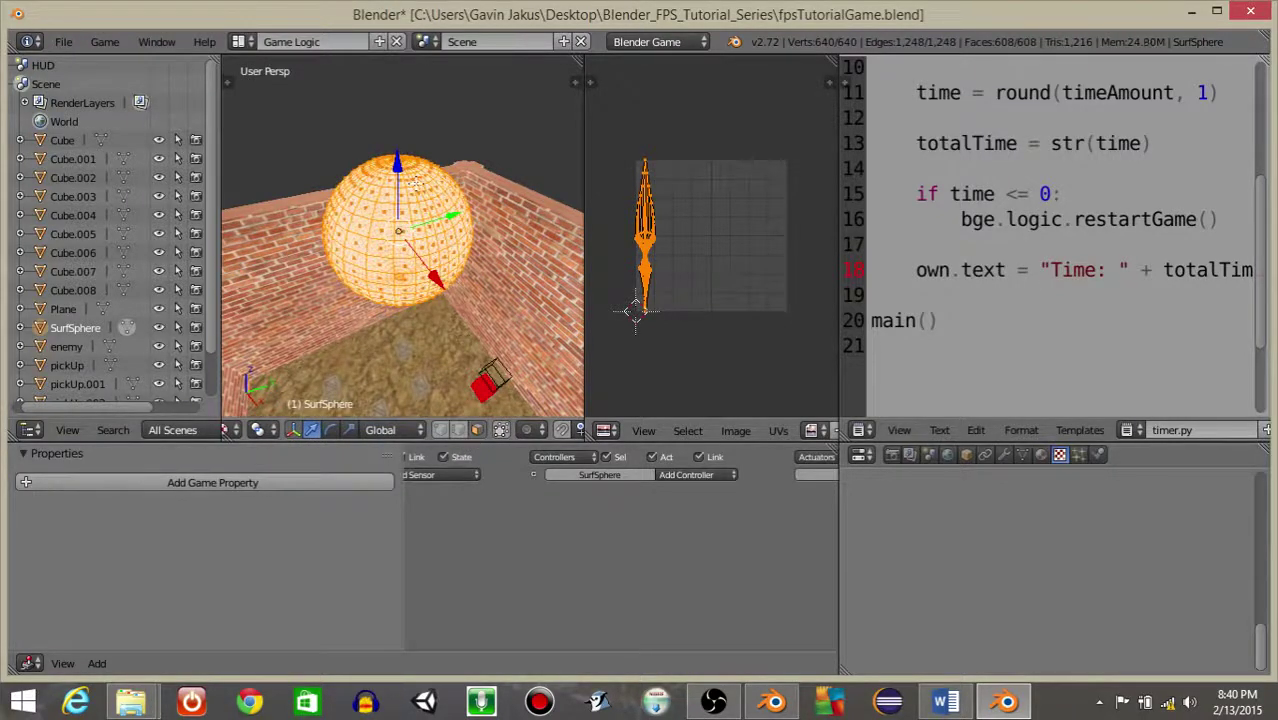
key("Tab")
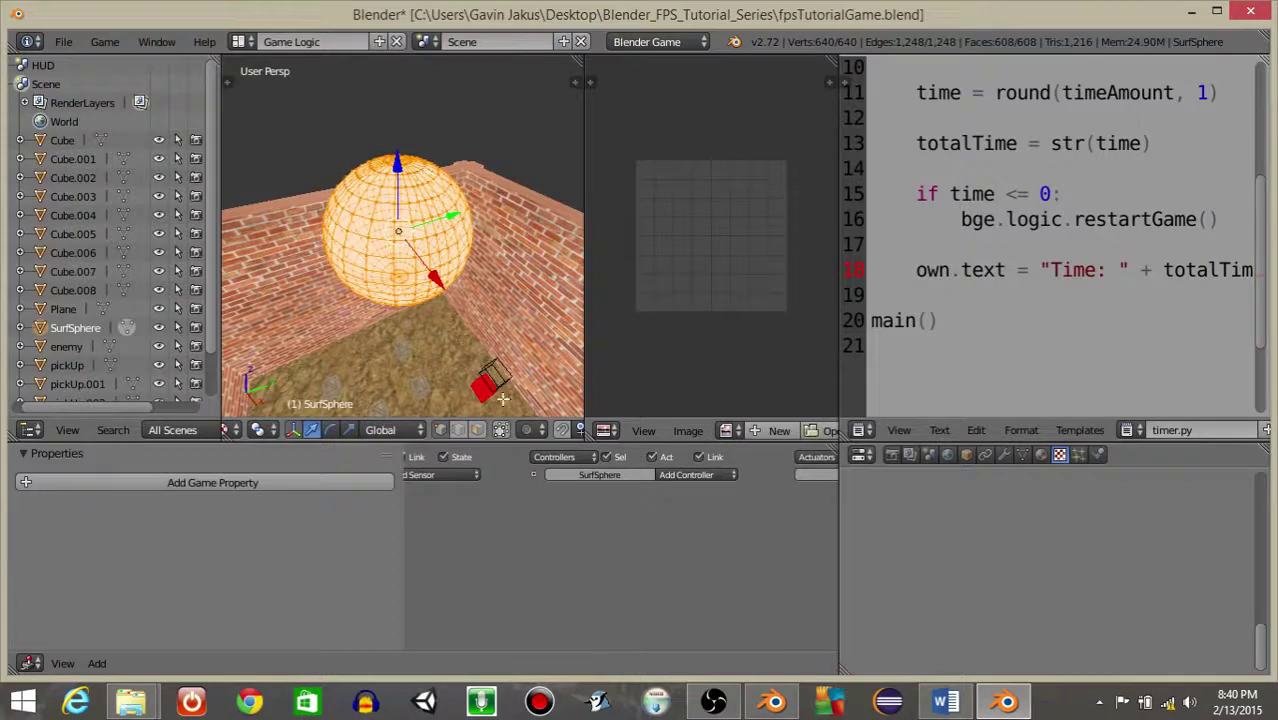
key("Tab")
key("u")
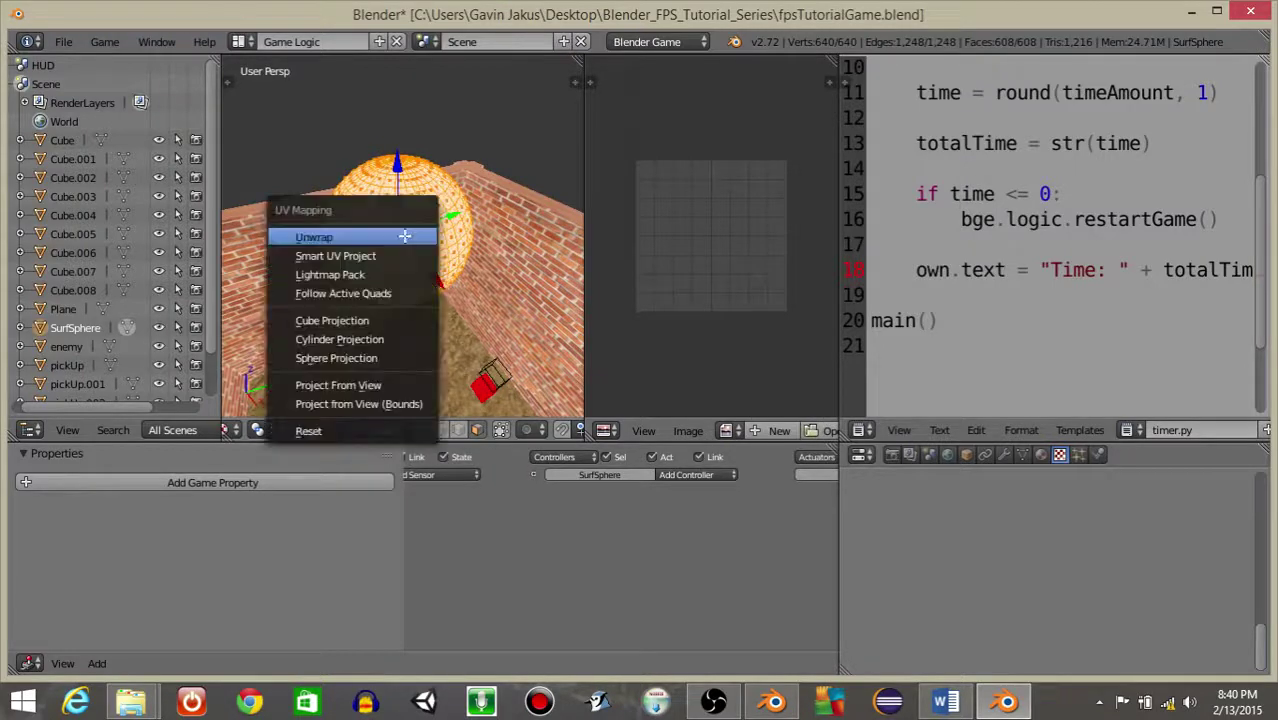
left_click(404, 237)
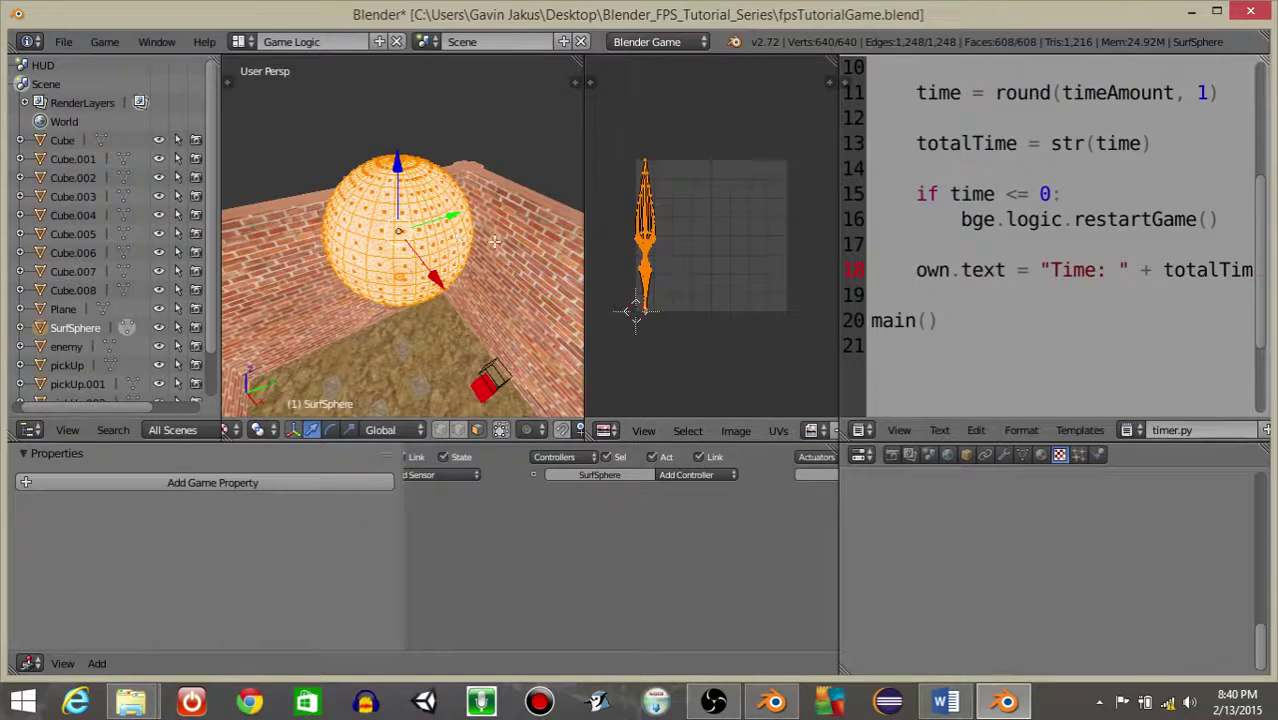
left_click(735, 430)
left_click(762, 393)
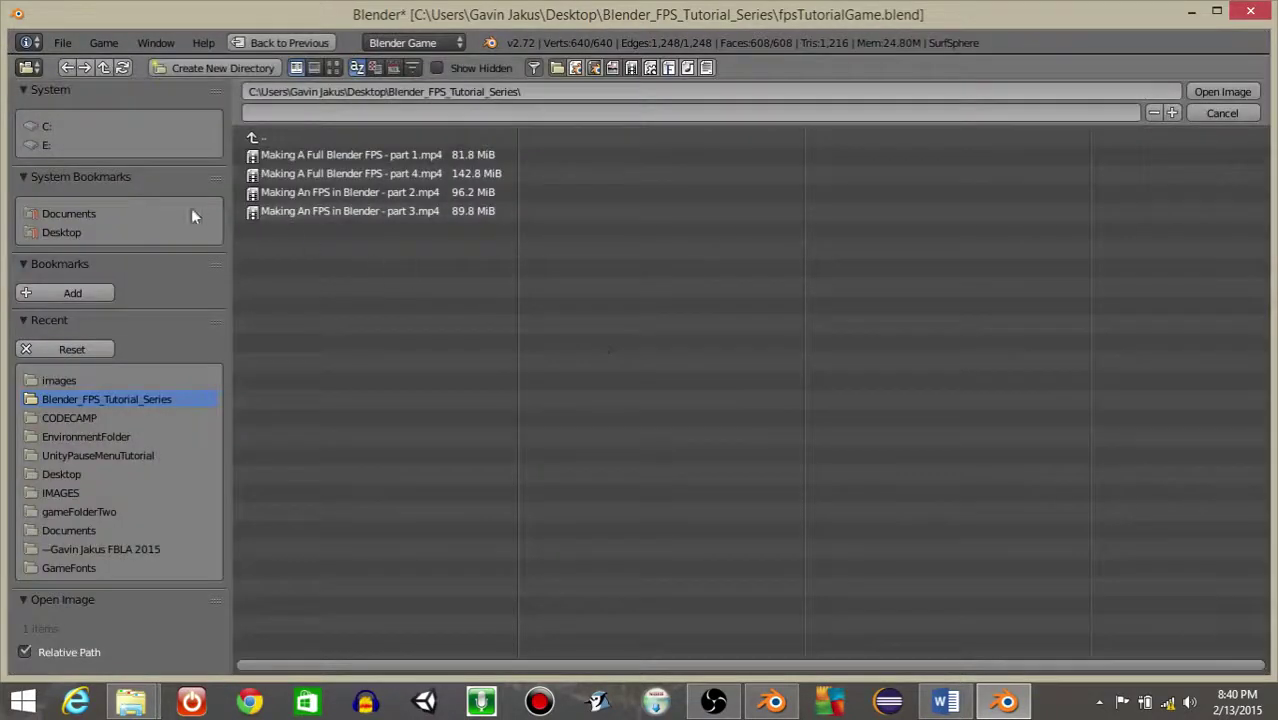
left_click(62, 233)
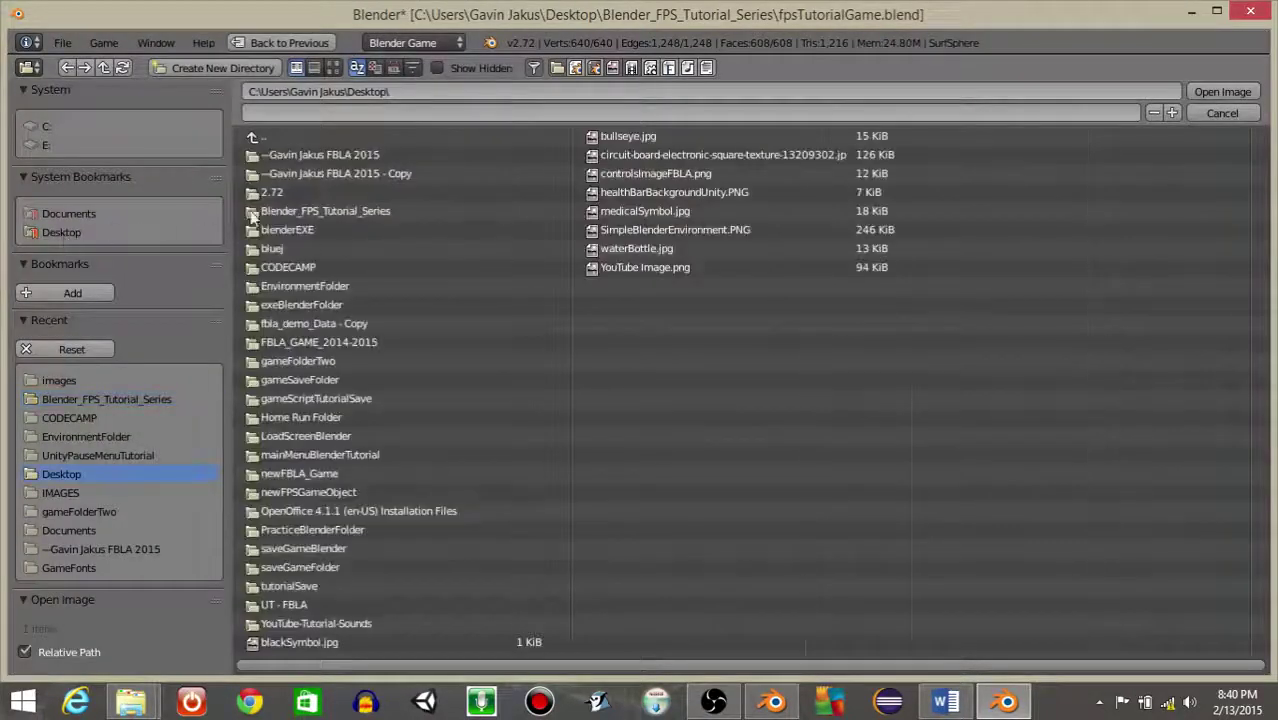
left_click(300, 286)
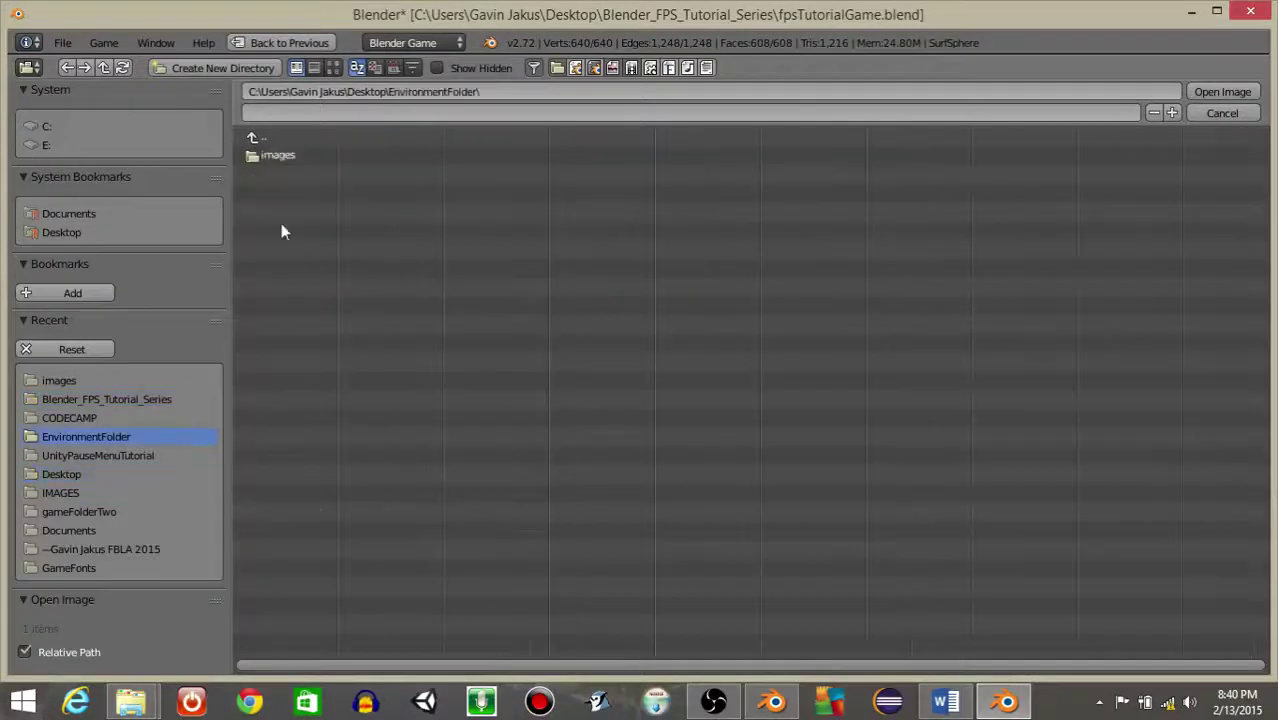
left_click(289, 157)
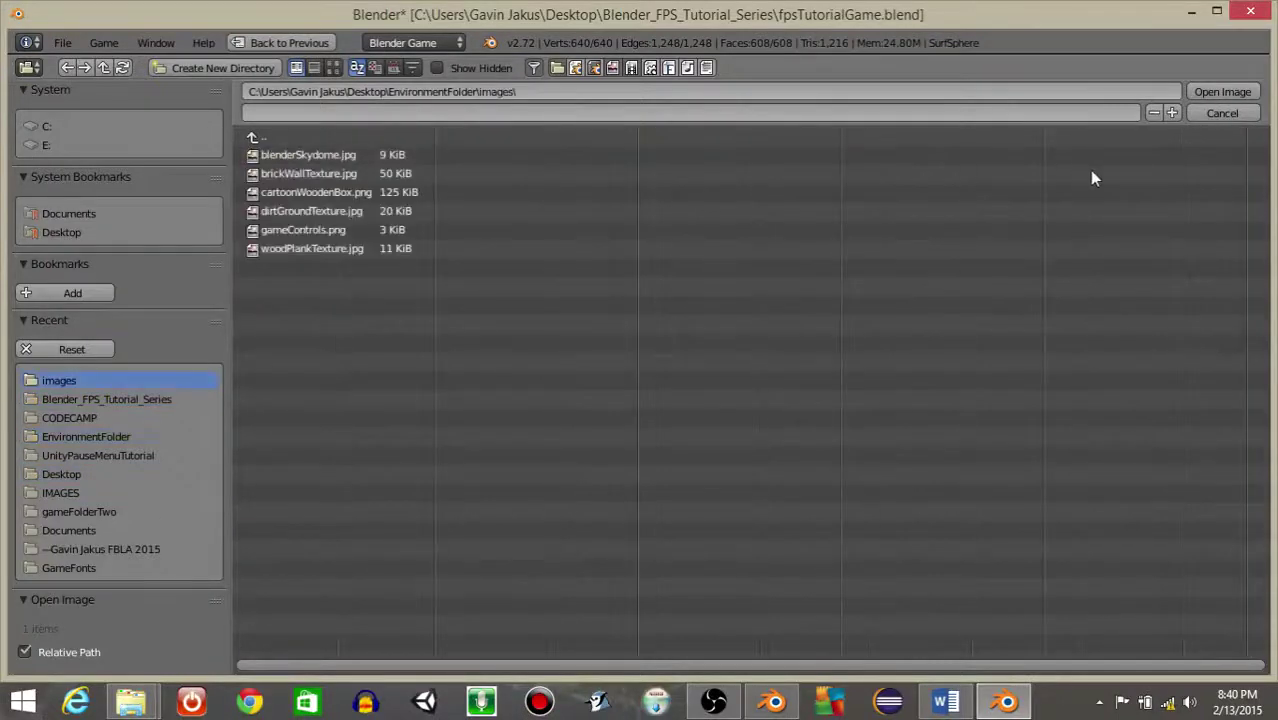
left_click(1192, 111)
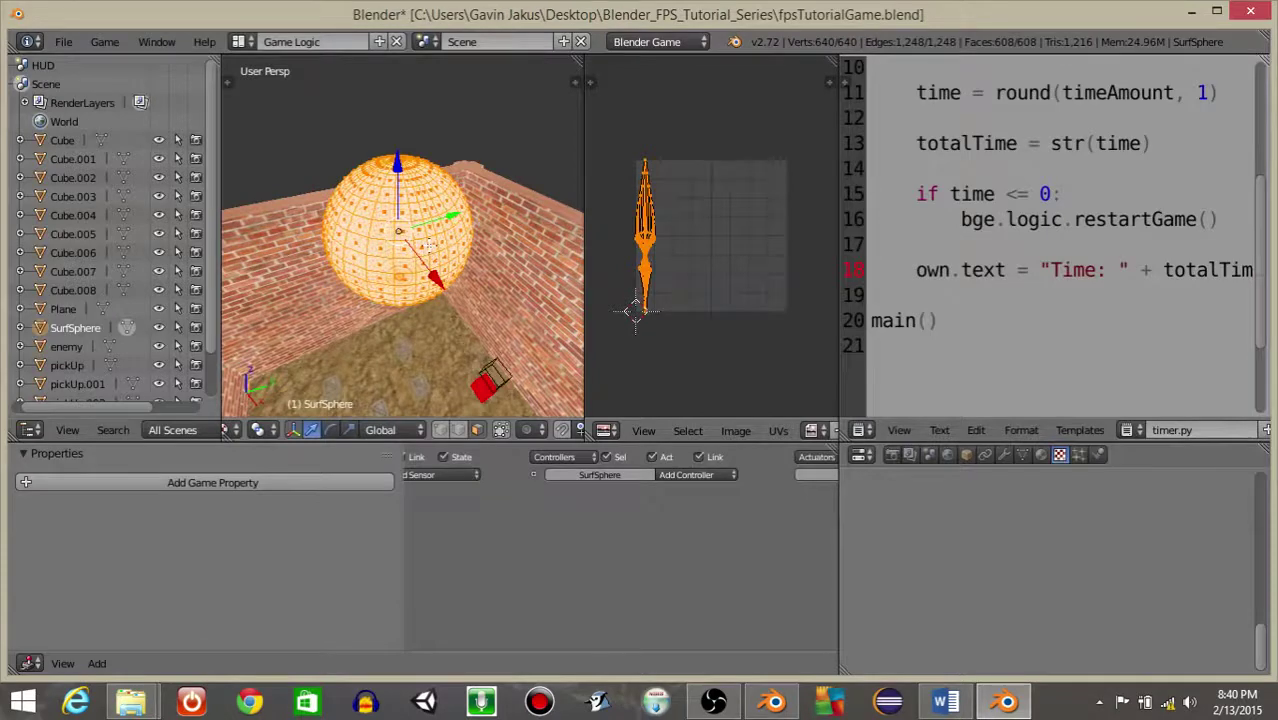
Box-select the lower half of the sphere from the side view and delete its faces, leaving a dome.
key("KP_3")
middle_click_drag(428, 245, 513, 335)
key("a")
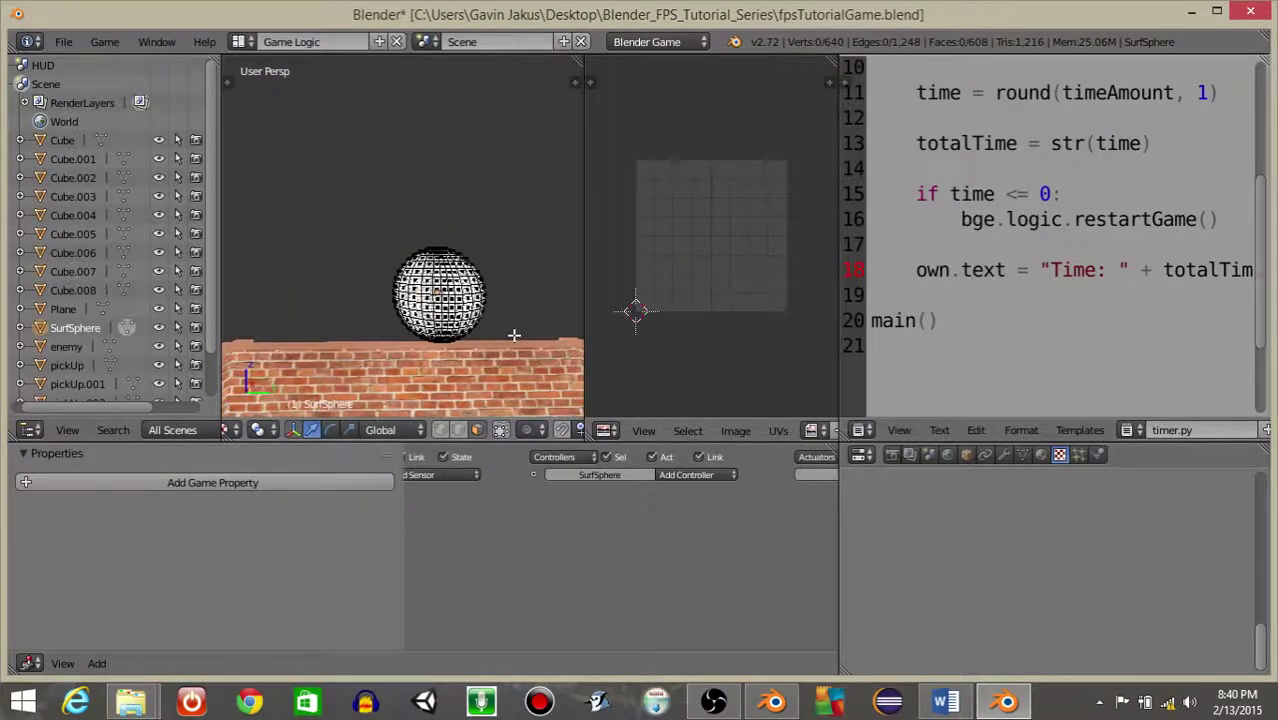
key("KP_3")
scroll(513, 334, "up", 3)
middle_click_drag(456, 299, 447, 216, "shift")
scroll(447, 216, "up", 1)
scroll(456, 208, "down", 4)
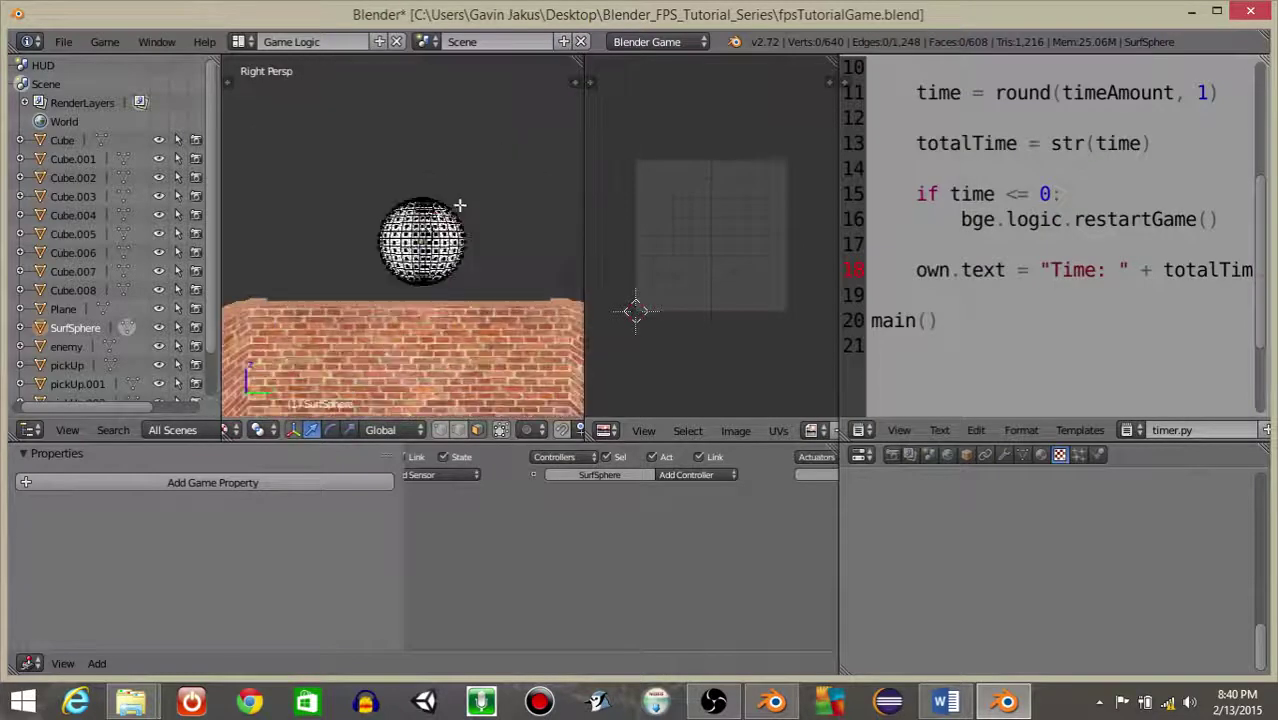
scroll(459, 205, "up", 6)
scroll(470, 195, "down", 2)
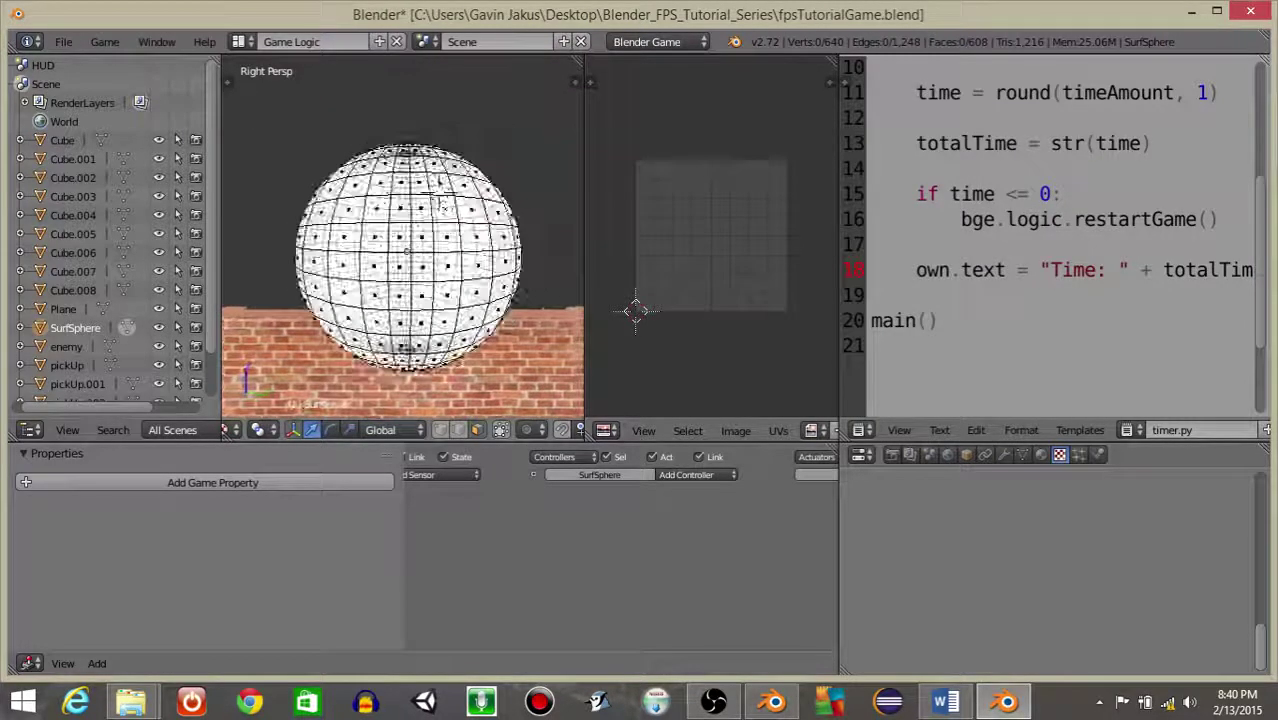
middle_click_drag(494, 140, 454, 182, "shift")
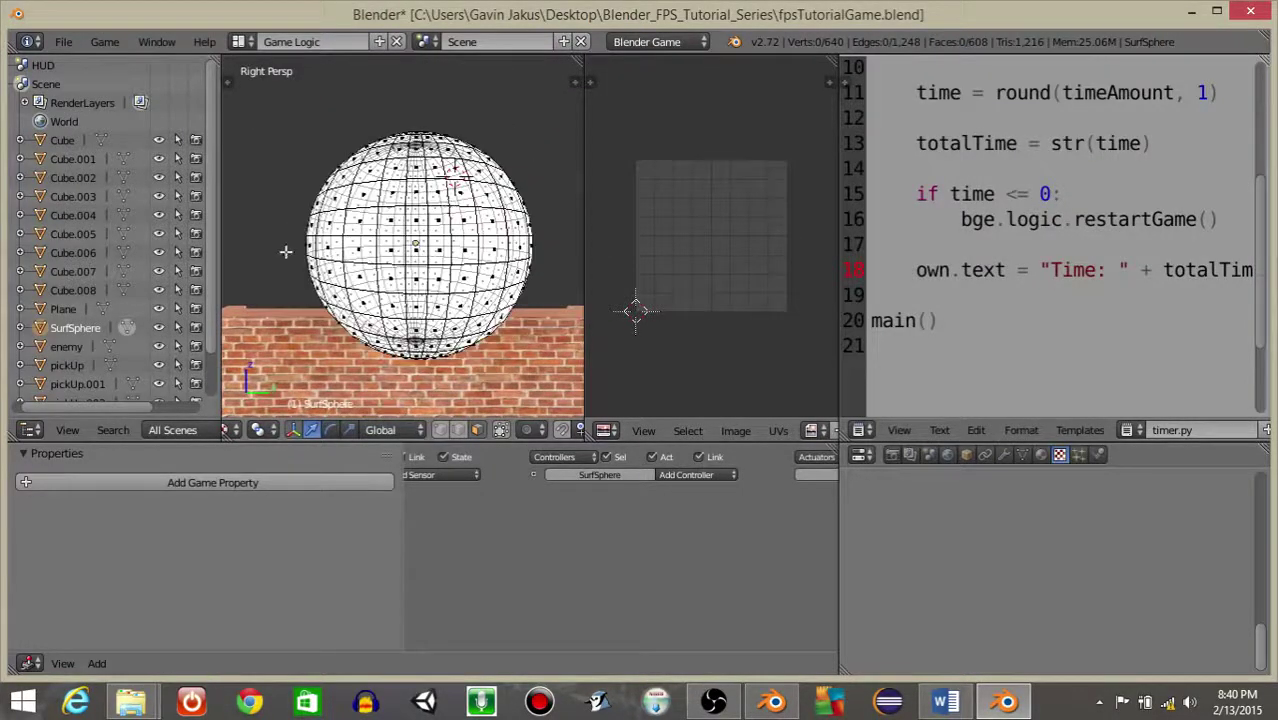
key("b")
left_click_drag(291, 245, 565, 403)
key("x")
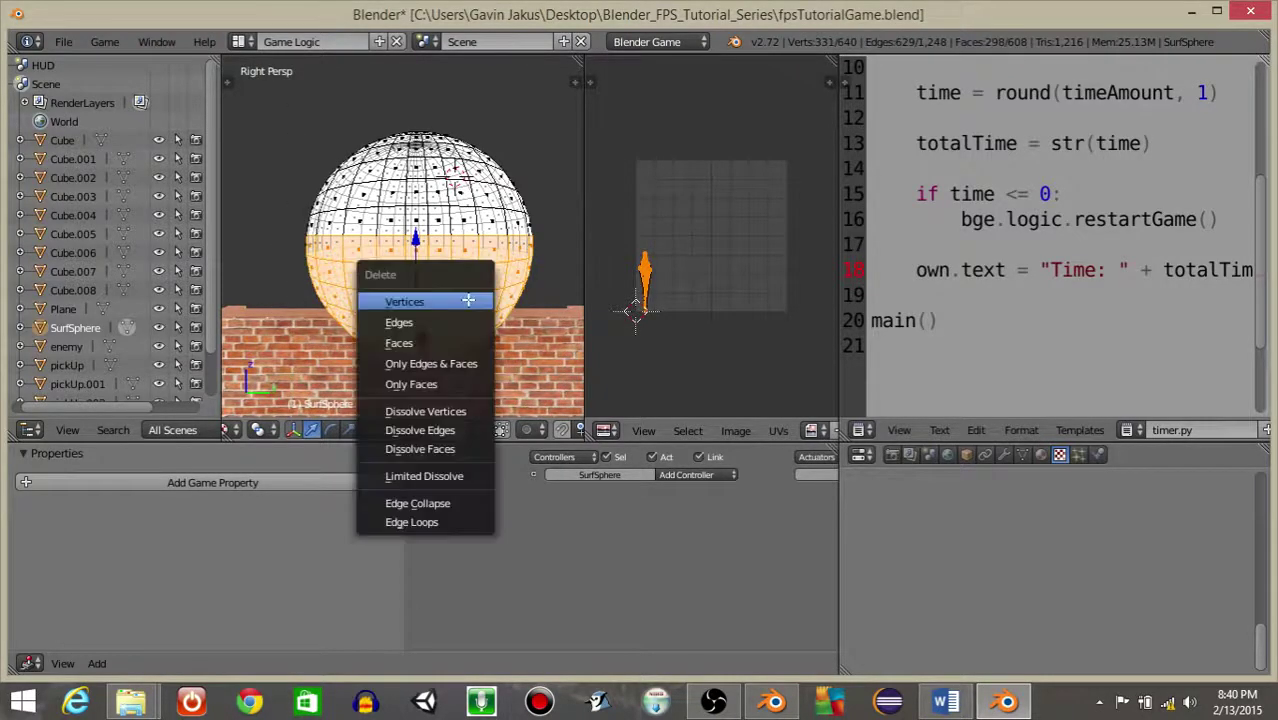
left_click(437, 343)
middle_click_drag(454, 297, 413, 302)
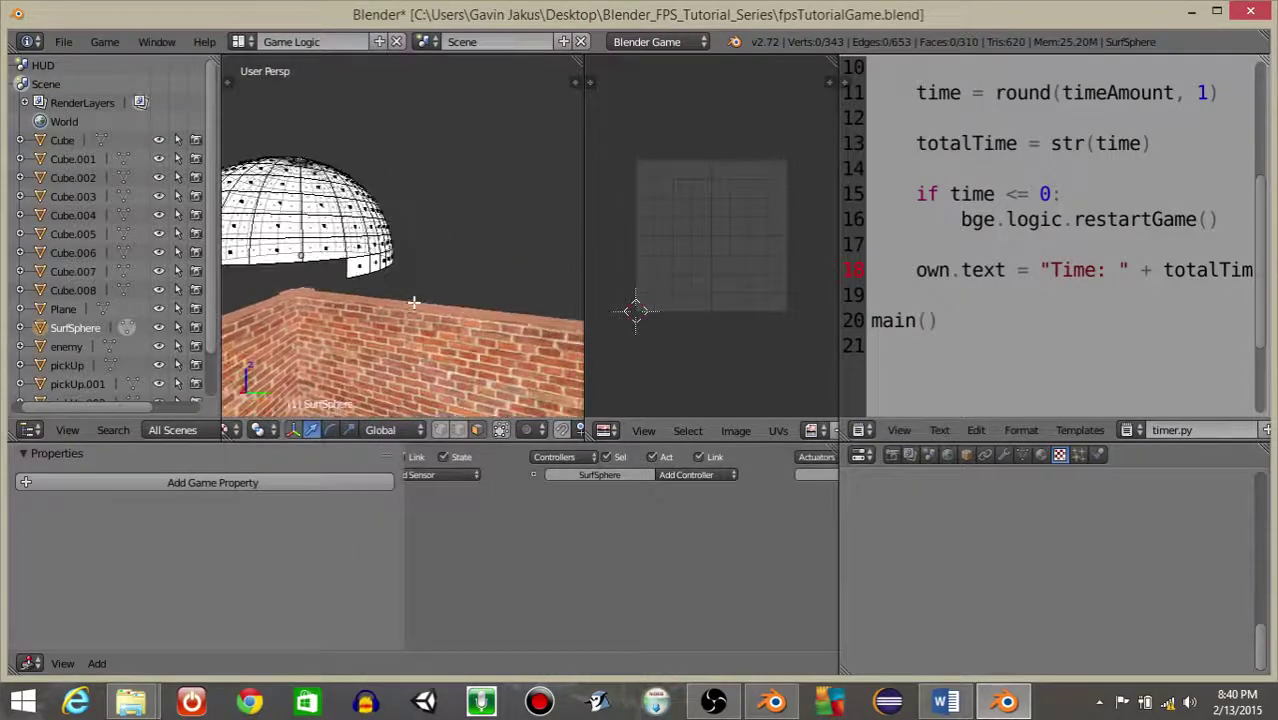
key("KP_1")
scroll(430, 250, "up", 5)
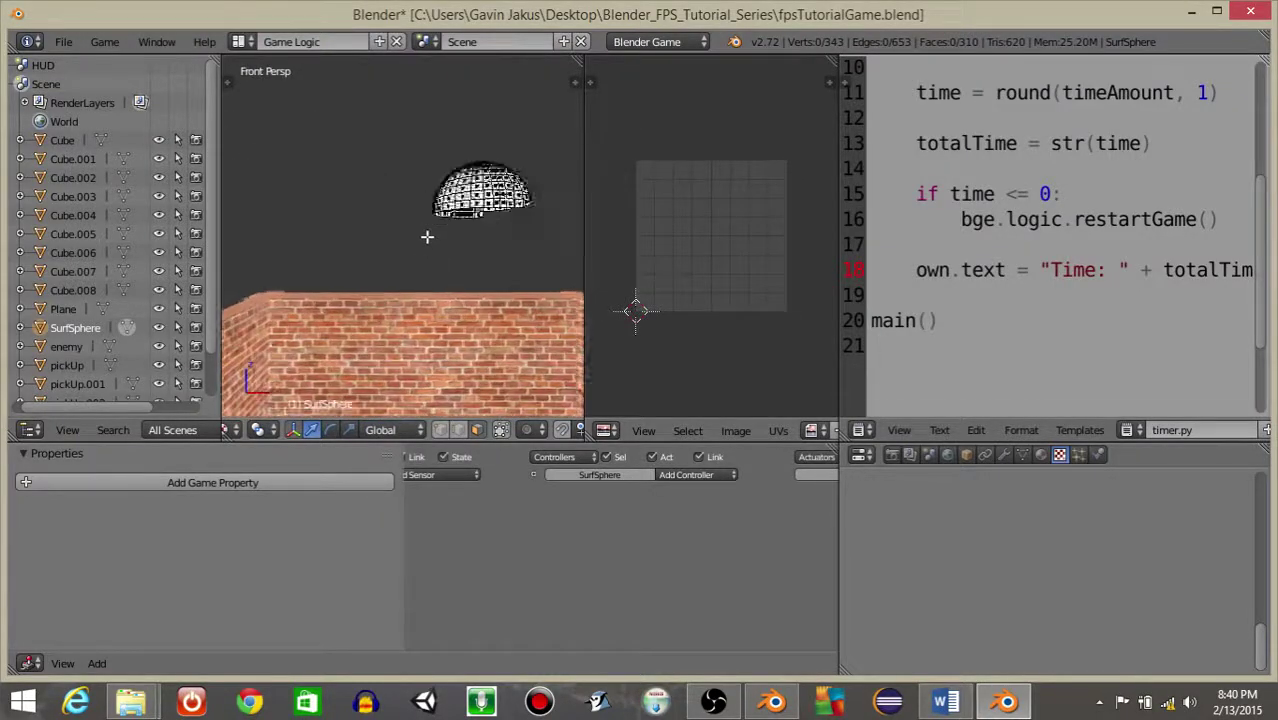
Box-select the lowest band of faces along the dome's rim and delete it.
middle_click_drag(434, 251, 353, 248, "shift")
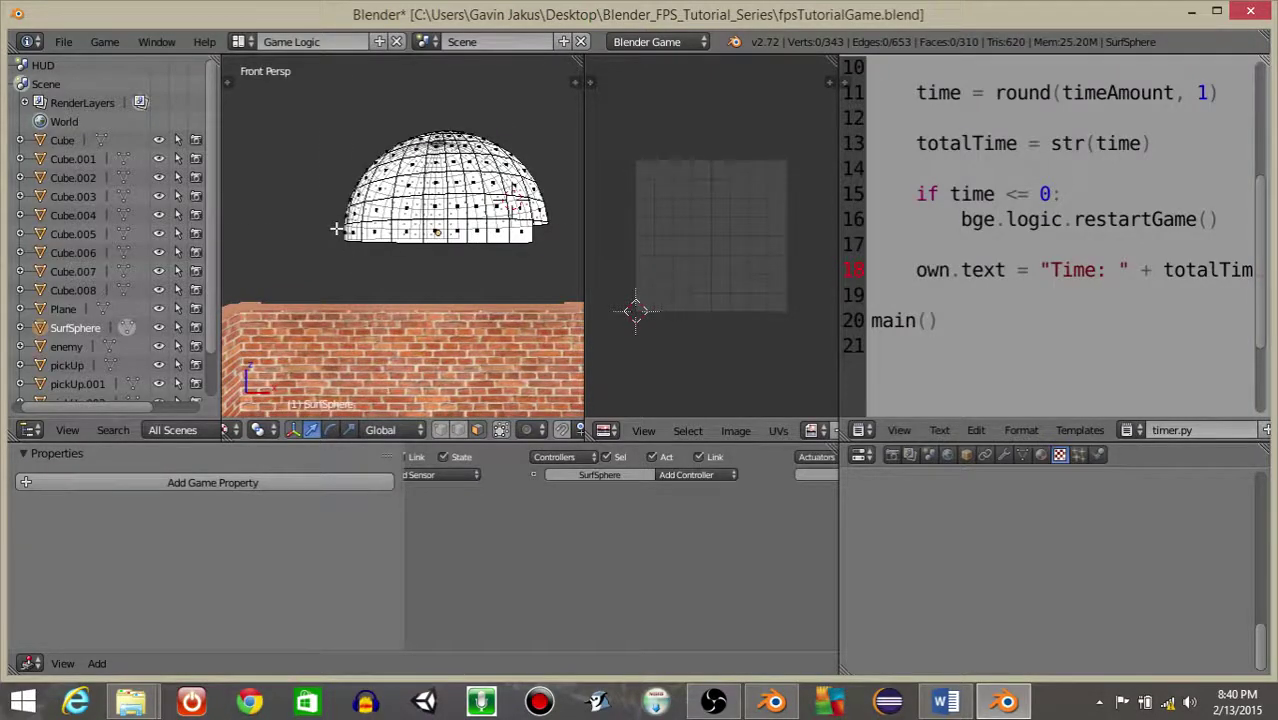
left_click_drag(336, 229, 572, 310)
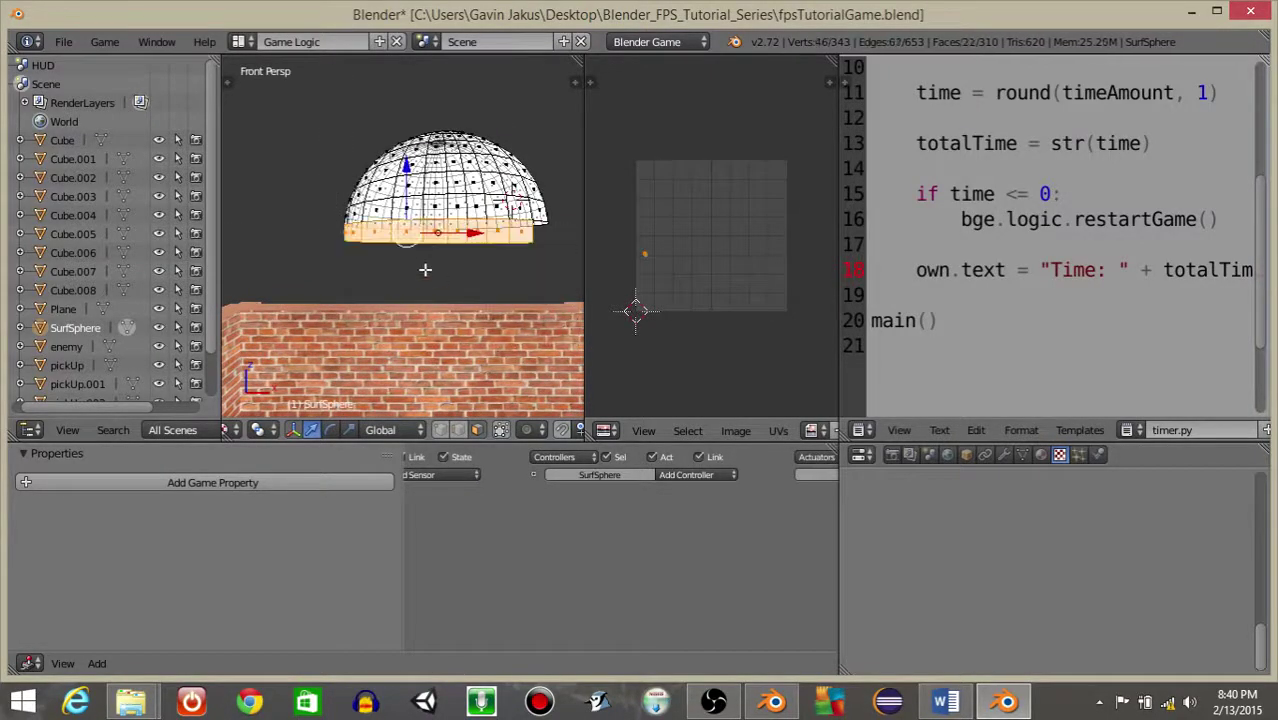
key("x")
left_click(425, 270)
middle_click_drag(448, 248, 430, 268)
Select all remaining faces of the dome and unwrap them.
key("a")
middle_click_drag(495, 208, 465, 358)
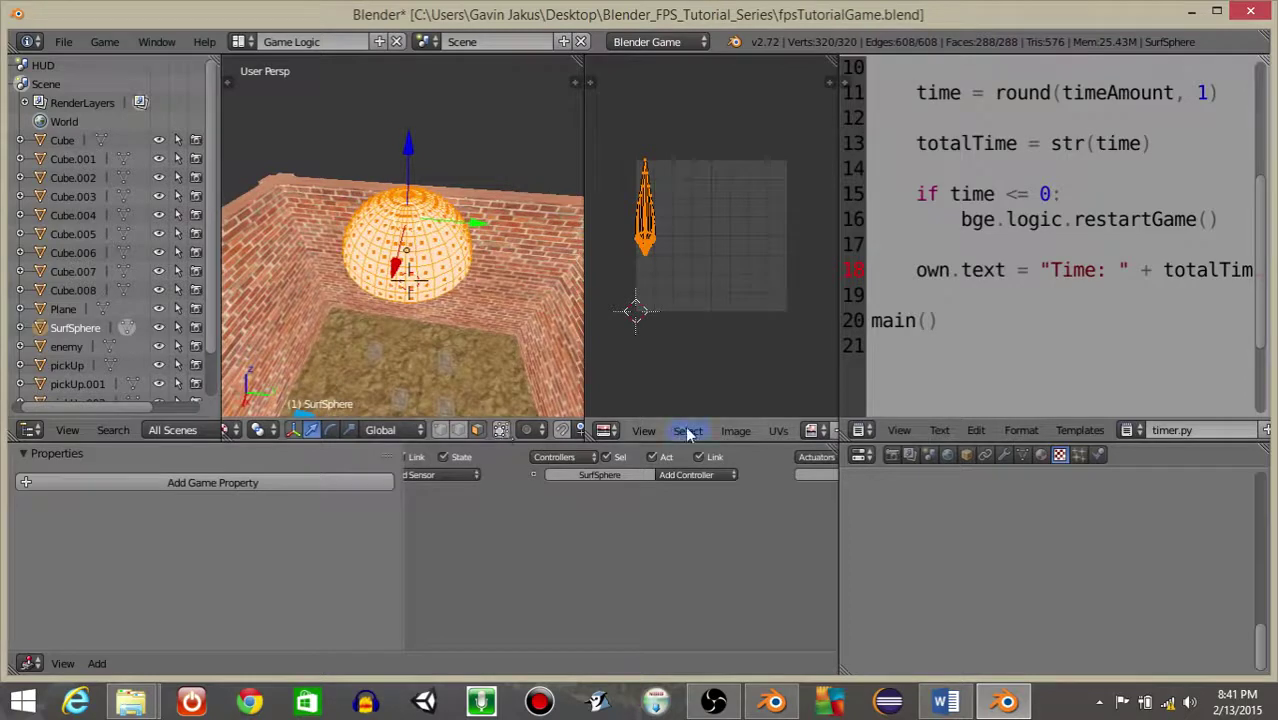
key("u")
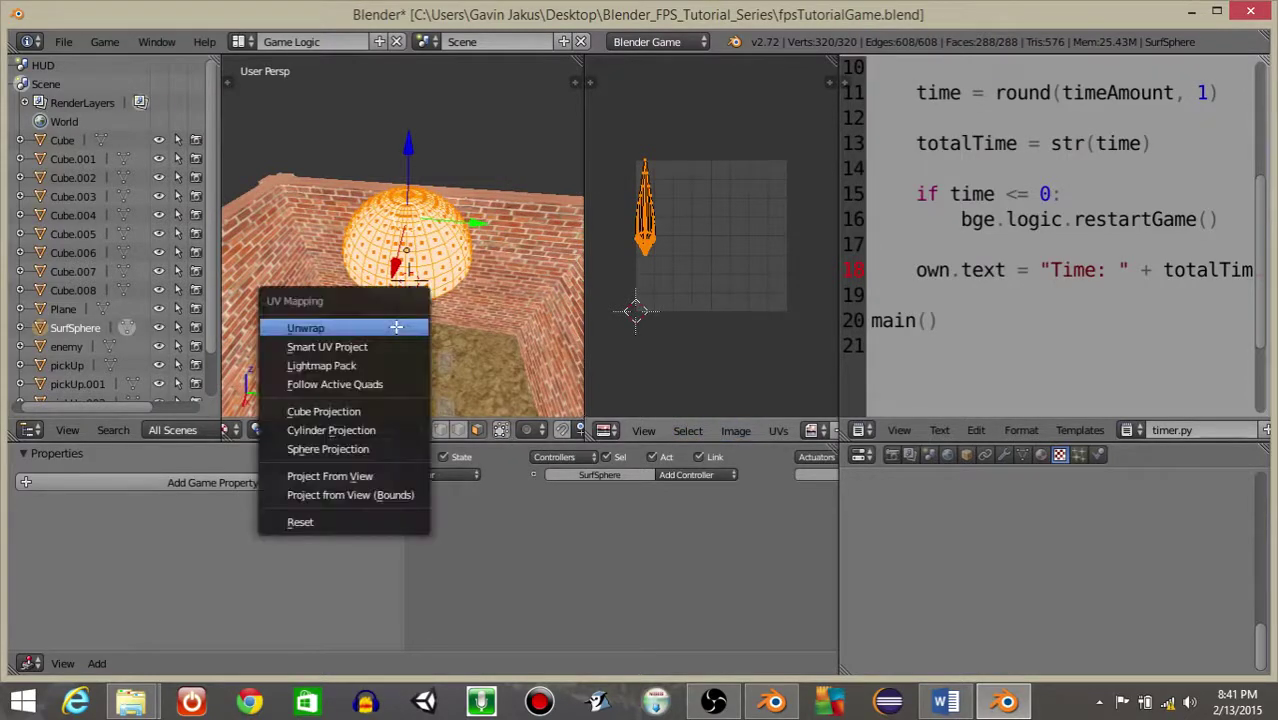
left_click(396, 327)
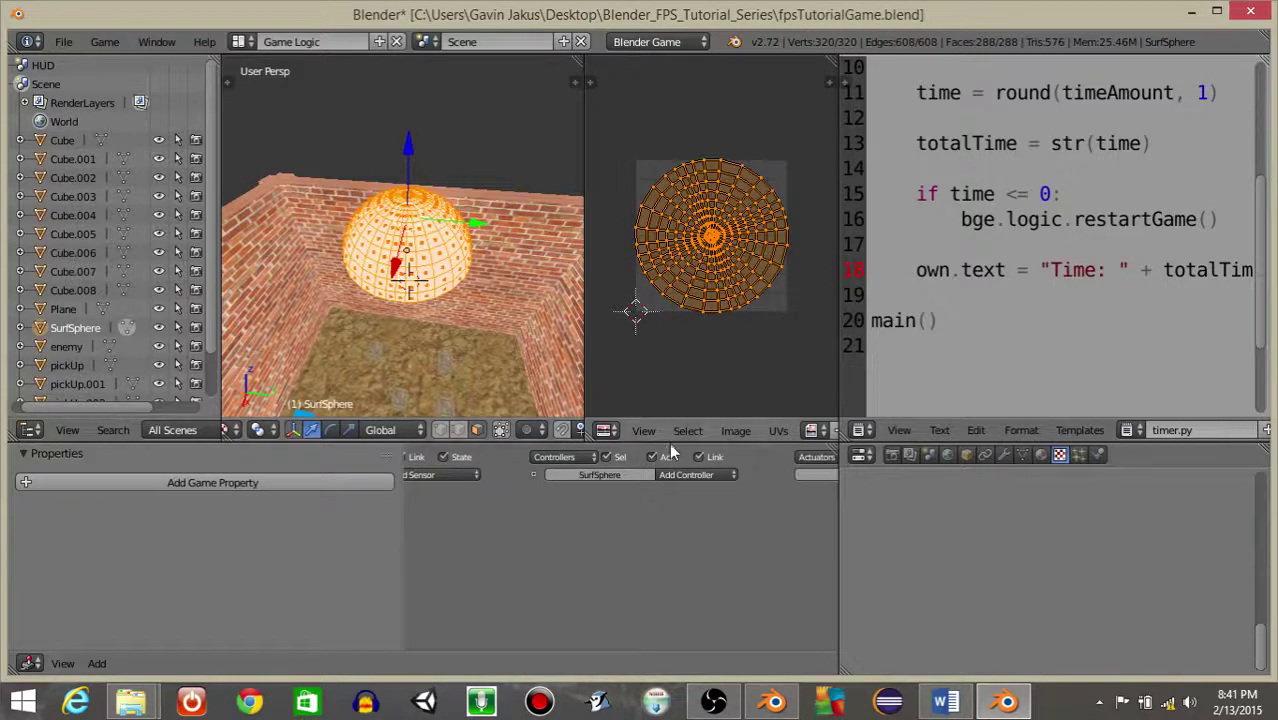
Open blenderSkydome.jpg from the Desktop's EnvironmentFolder/images folder as the image for the dome's UV layout.
left_click(735, 430)
left_click(770, 390)
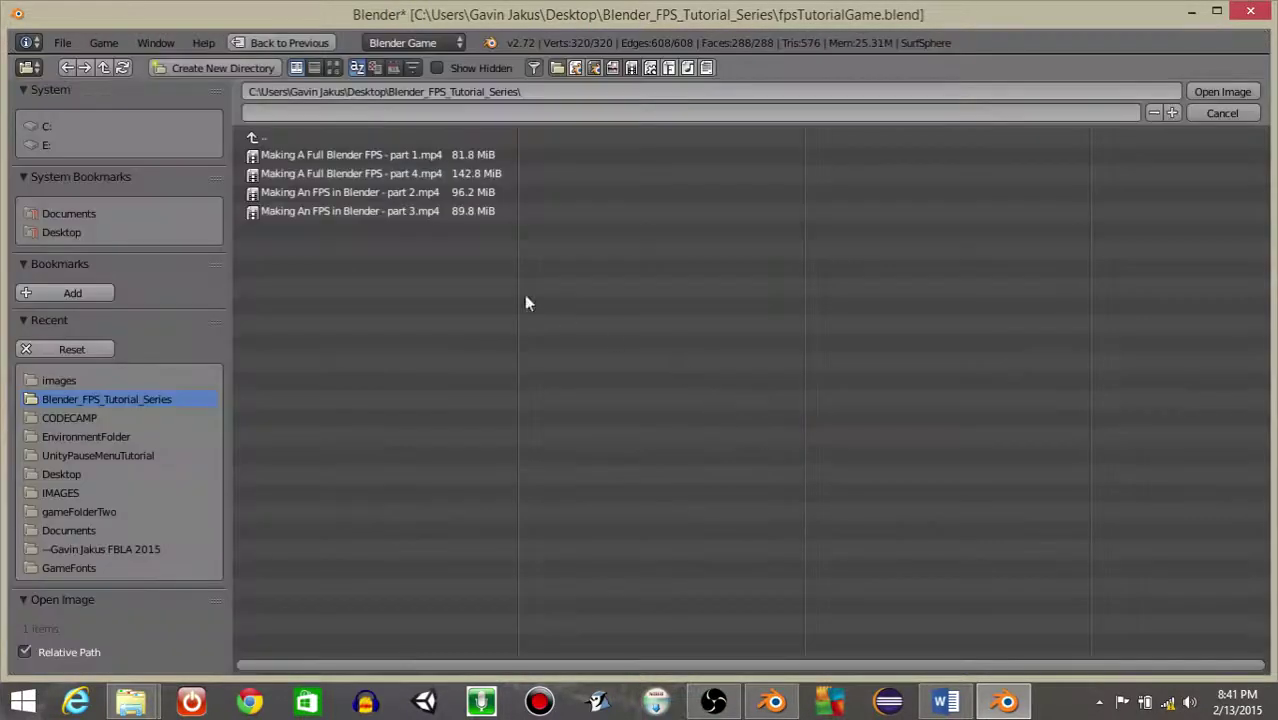
left_click(66, 231)
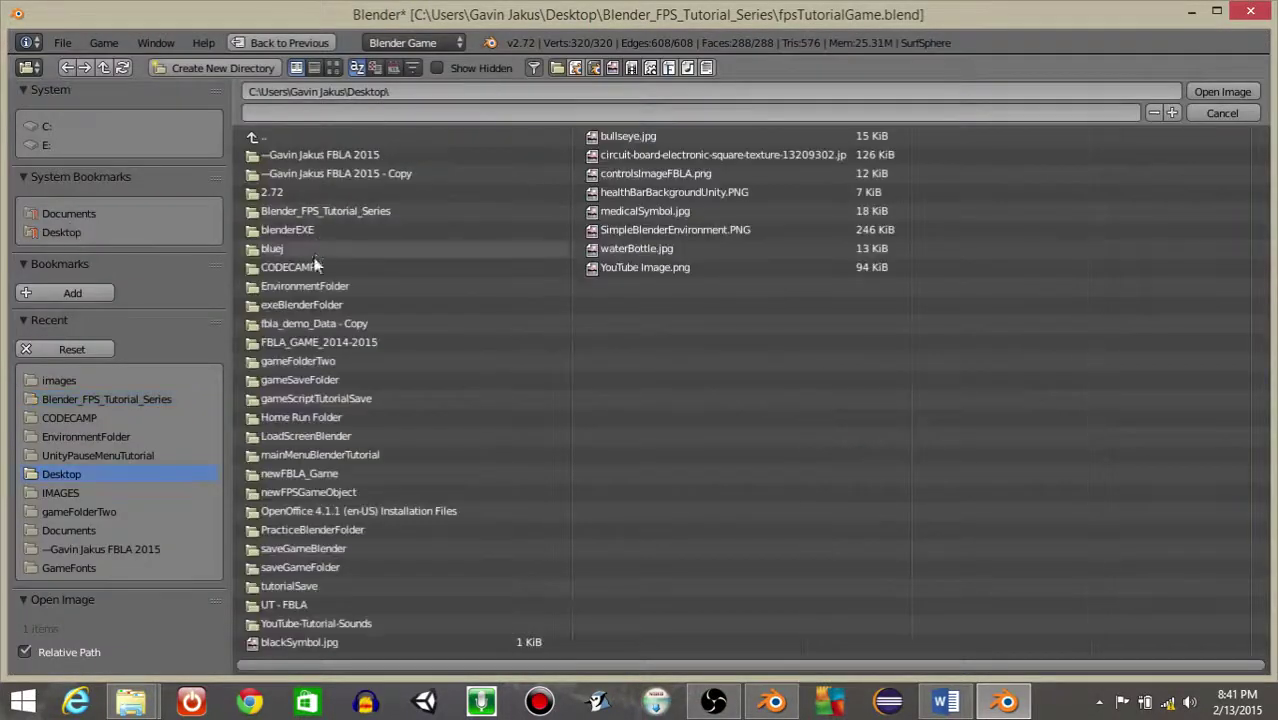
left_click(313, 287)
left_click(284, 156)
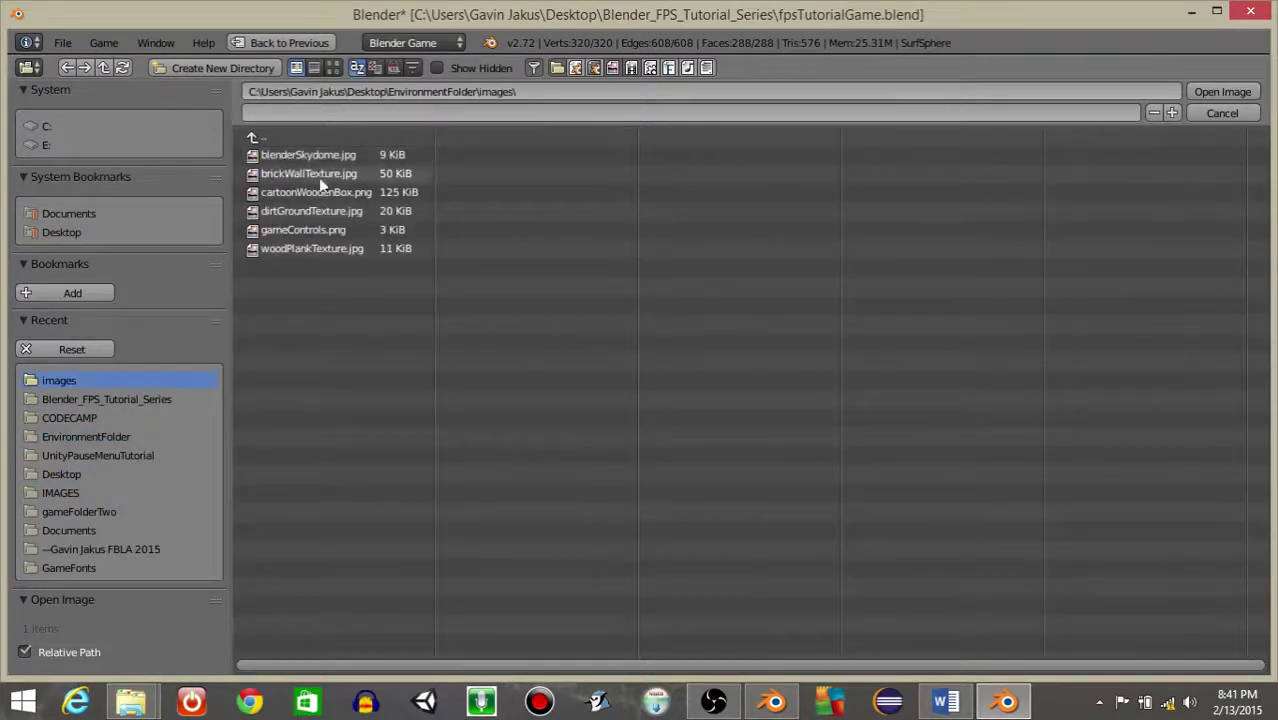
left_click(303, 155)
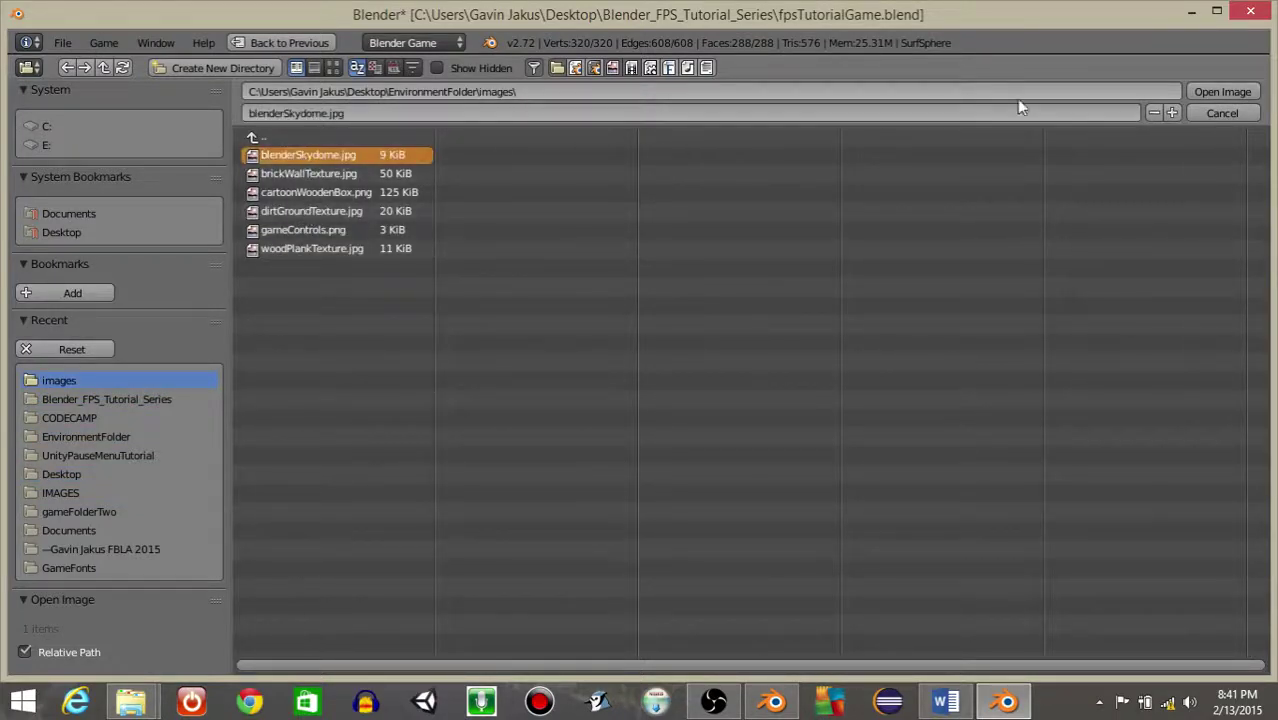
left_click(1221, 92)
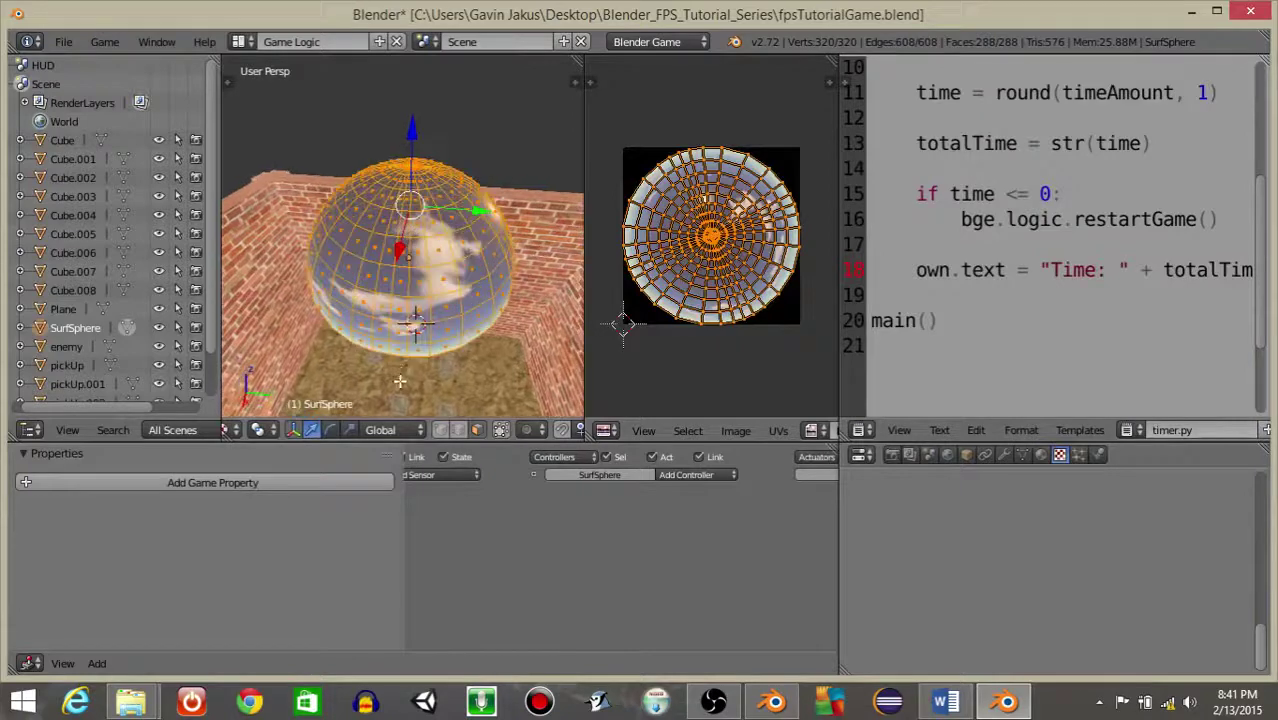
Flip the normals of the dome's faces and return to Object Mode.
scroll(290, 434, "up", 5)
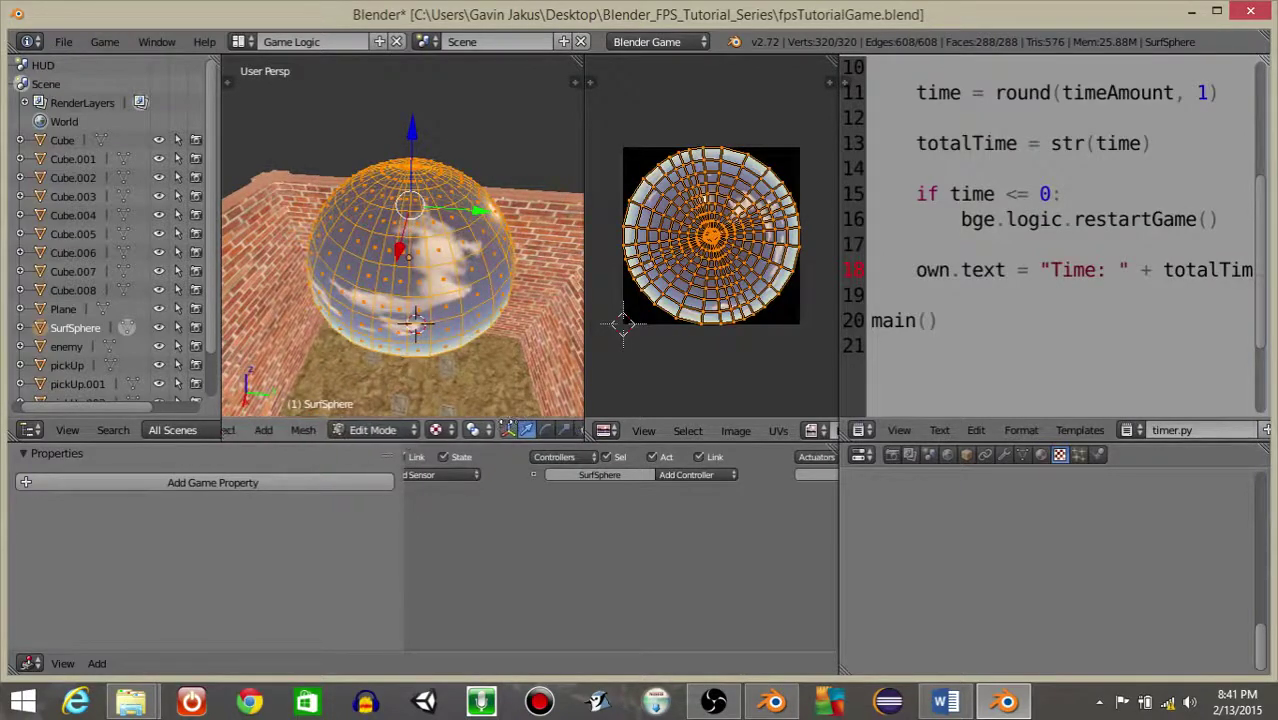
scroll(343, 435, "up", 2)
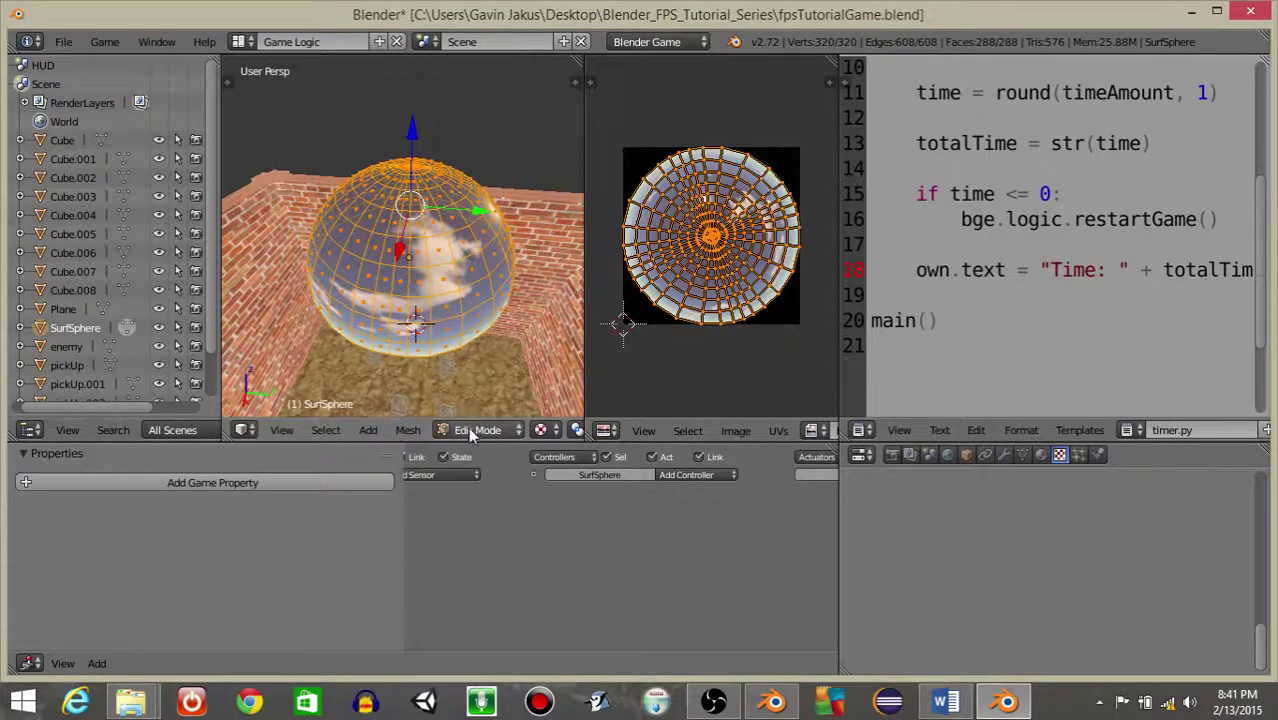
left_click(408, 430)
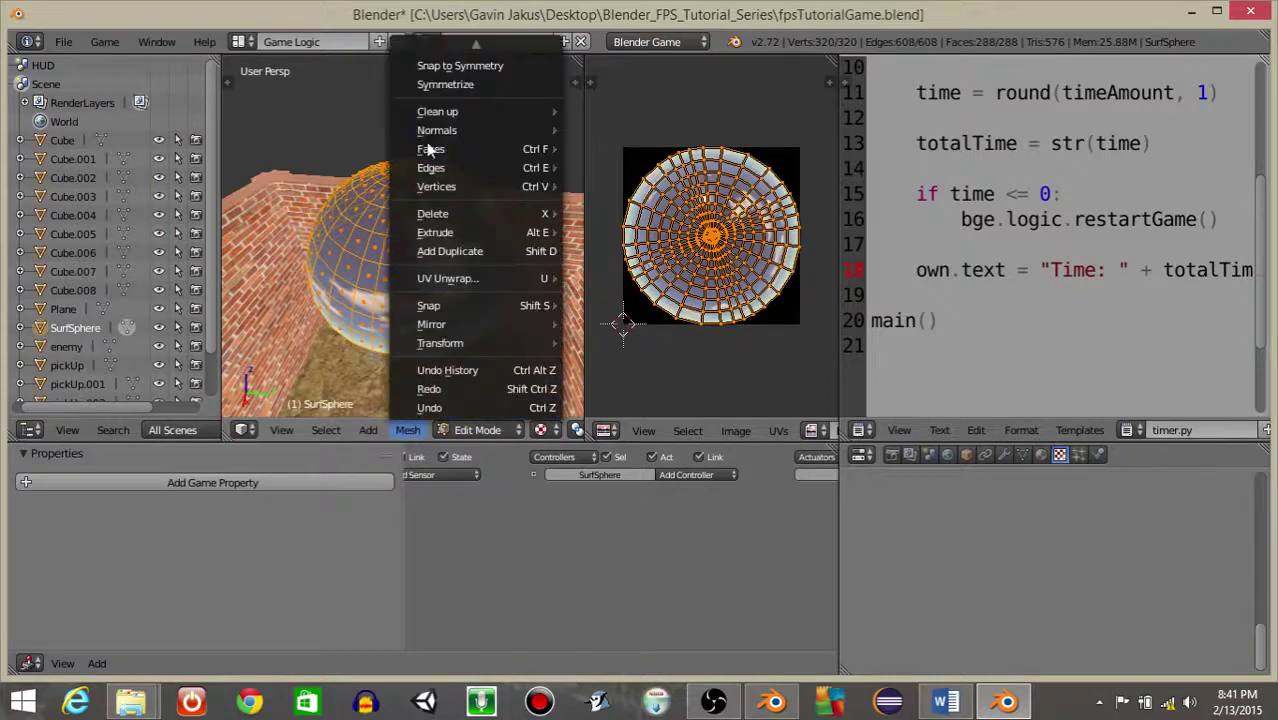
mouse_move(436, 130)
left_click(621, 180)
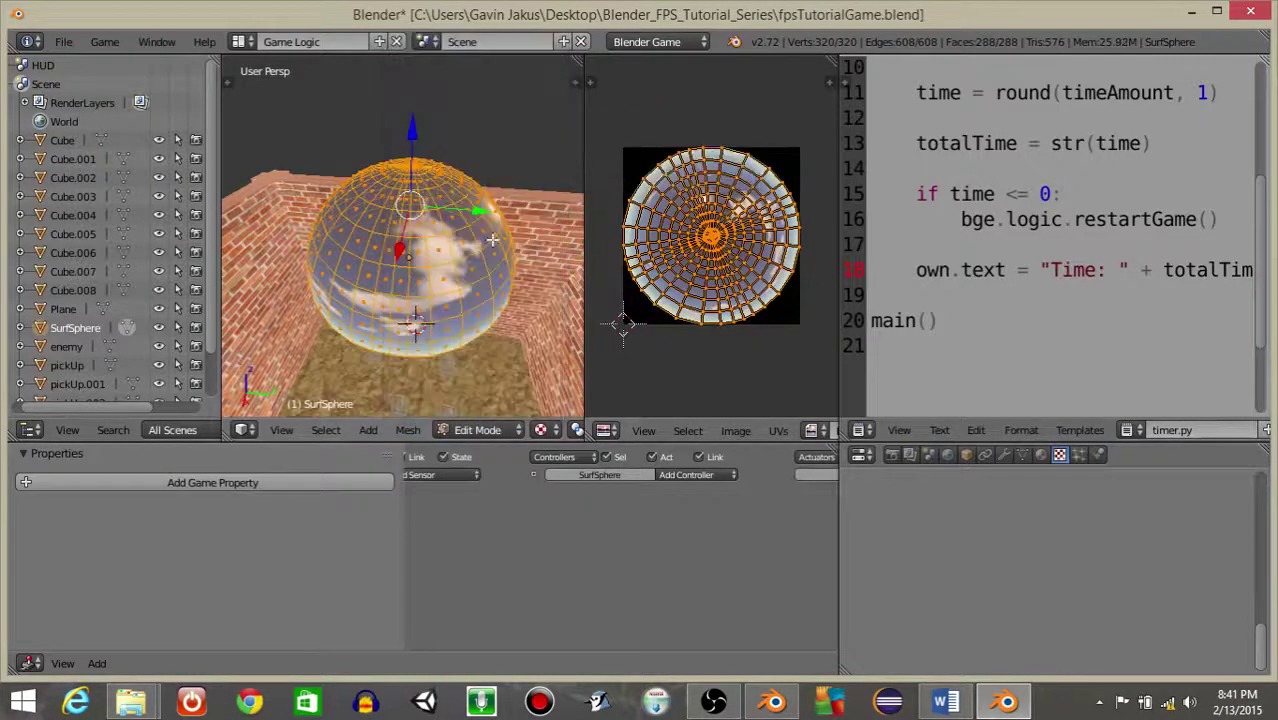
middle_click_drag(404, 311, 377, 237)
scroll(377, 237, "up", 1)
scroll(376, 237, "up", 4)
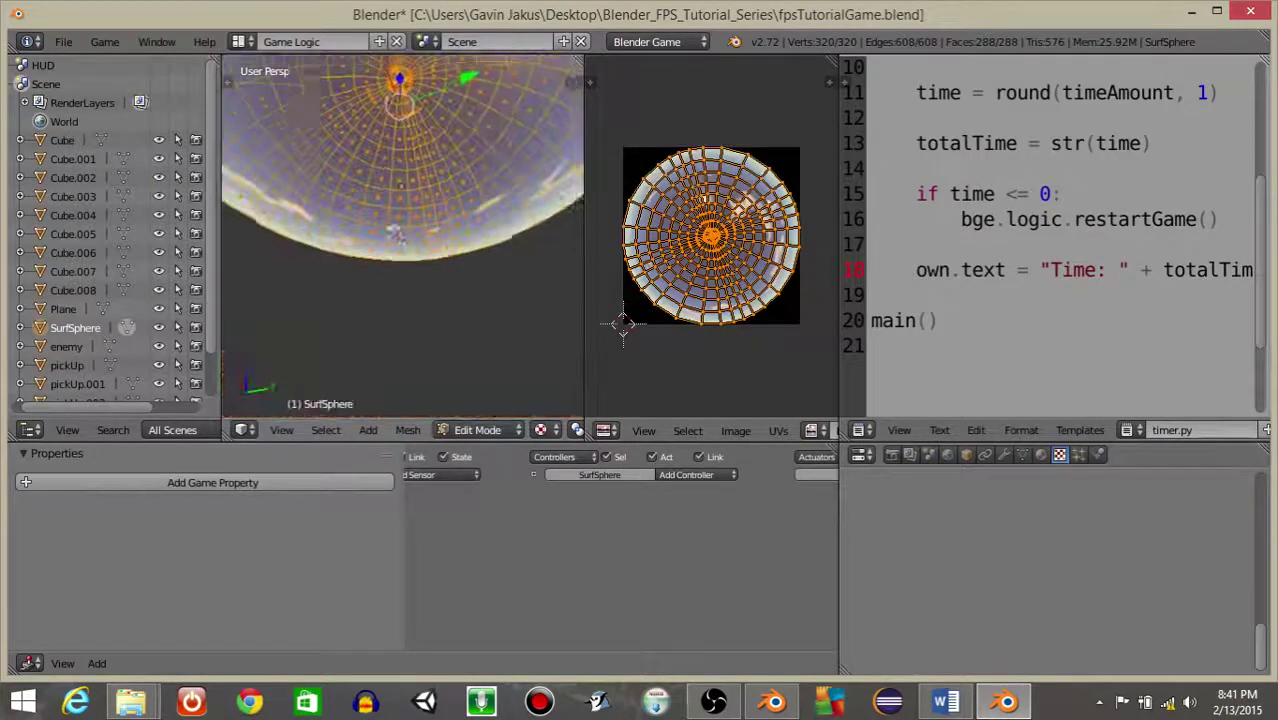
left_click(477, 430)
left_click(477, 408)
scroll(390, 200, "down", 3)
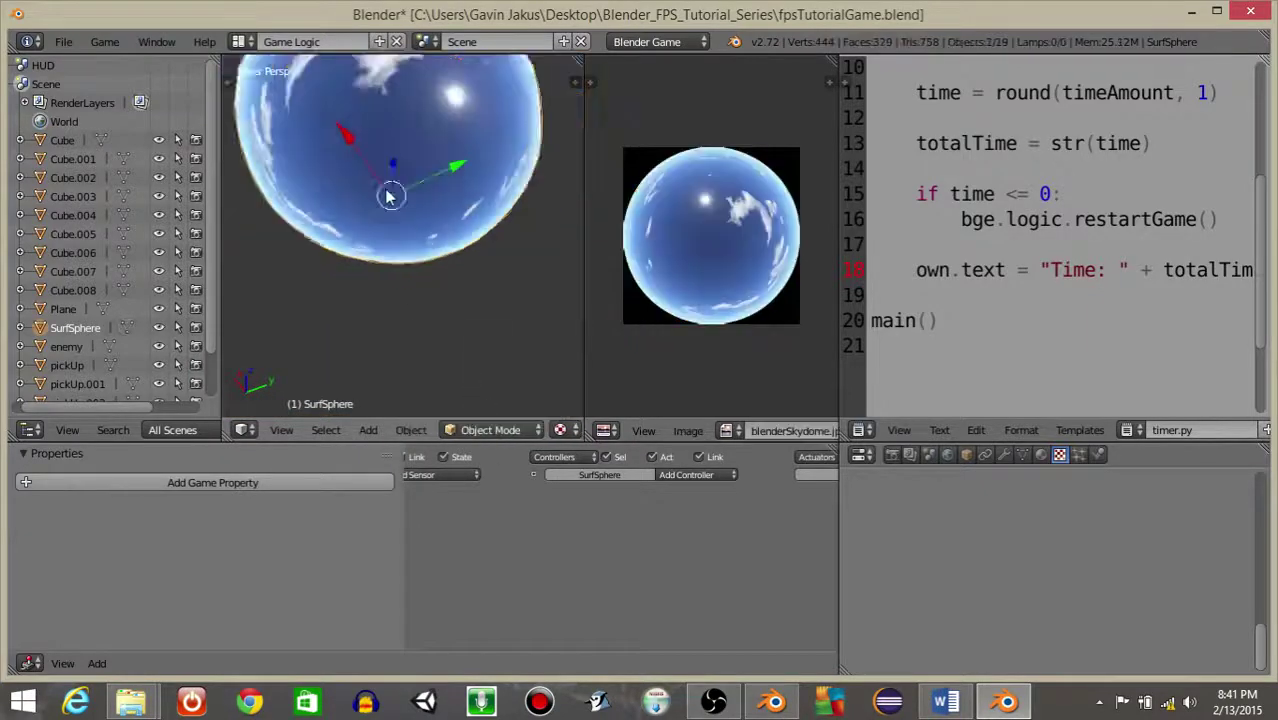
middle_click_drag(390, 200, 348, 278)
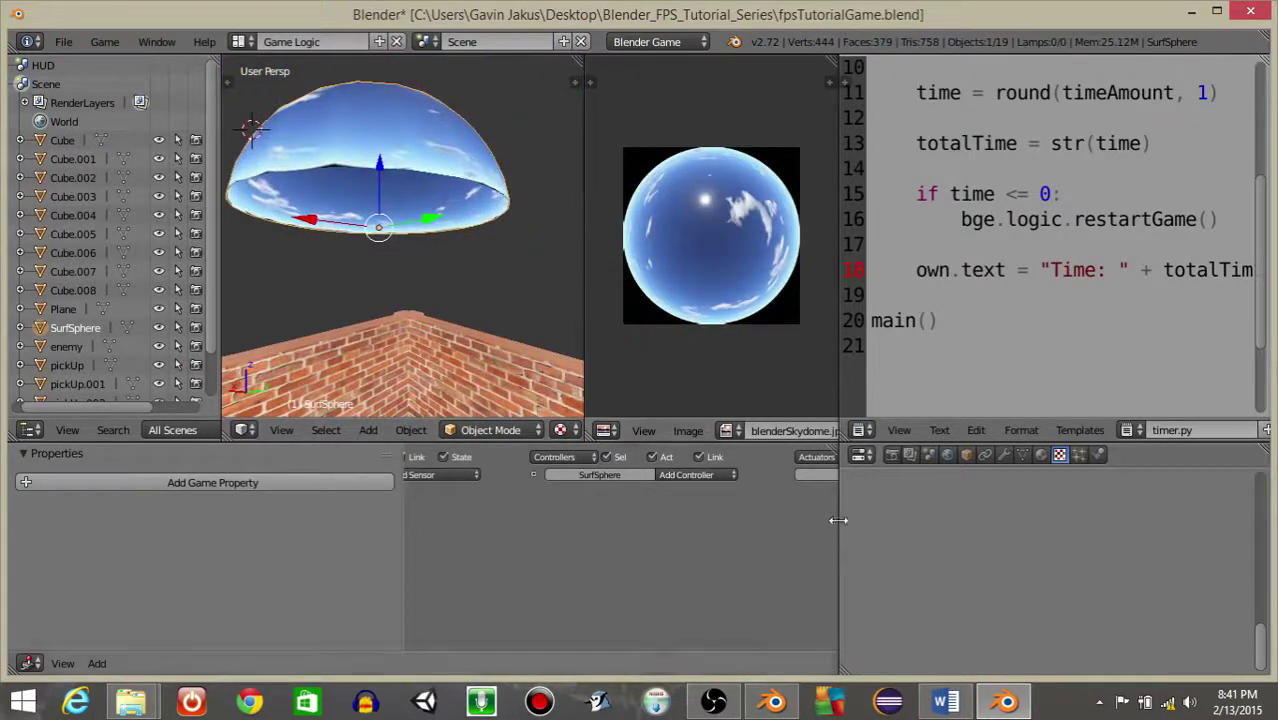
Widen the properties area and add a new material to the dome.
left_click_drag(838, 520, 635, 534)
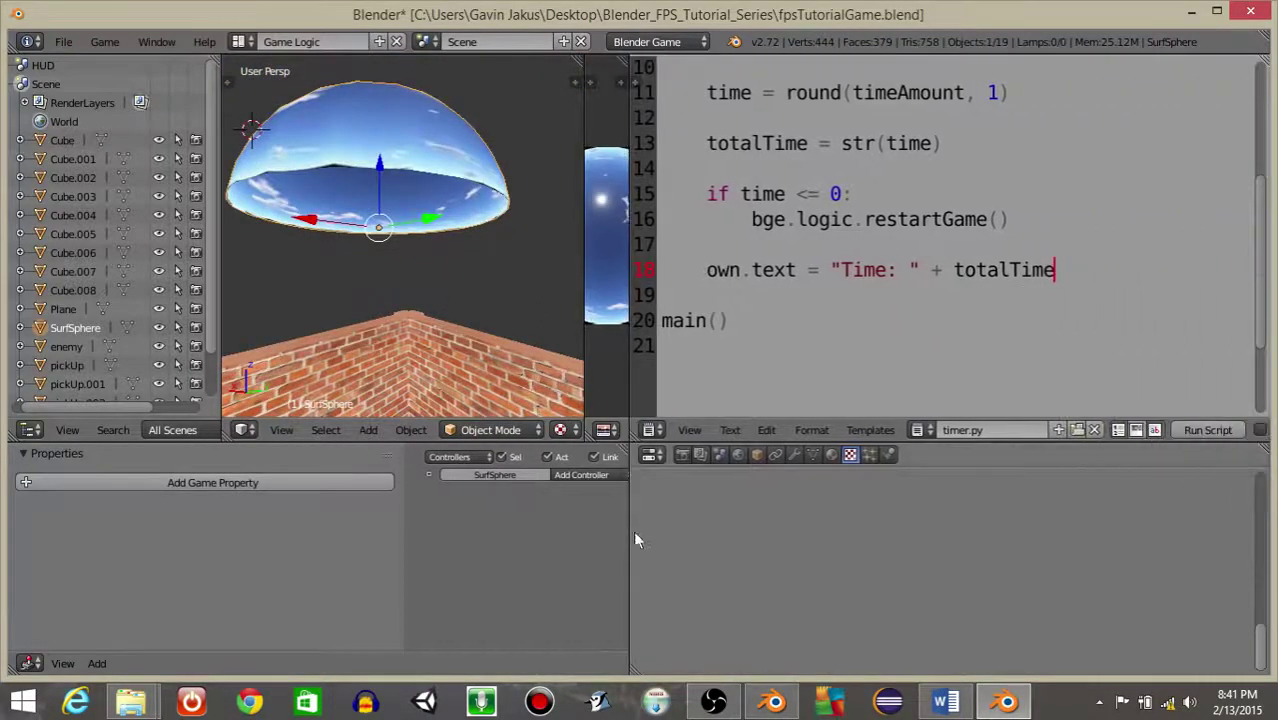
left_click(831, 455)
left_click(780, 539)
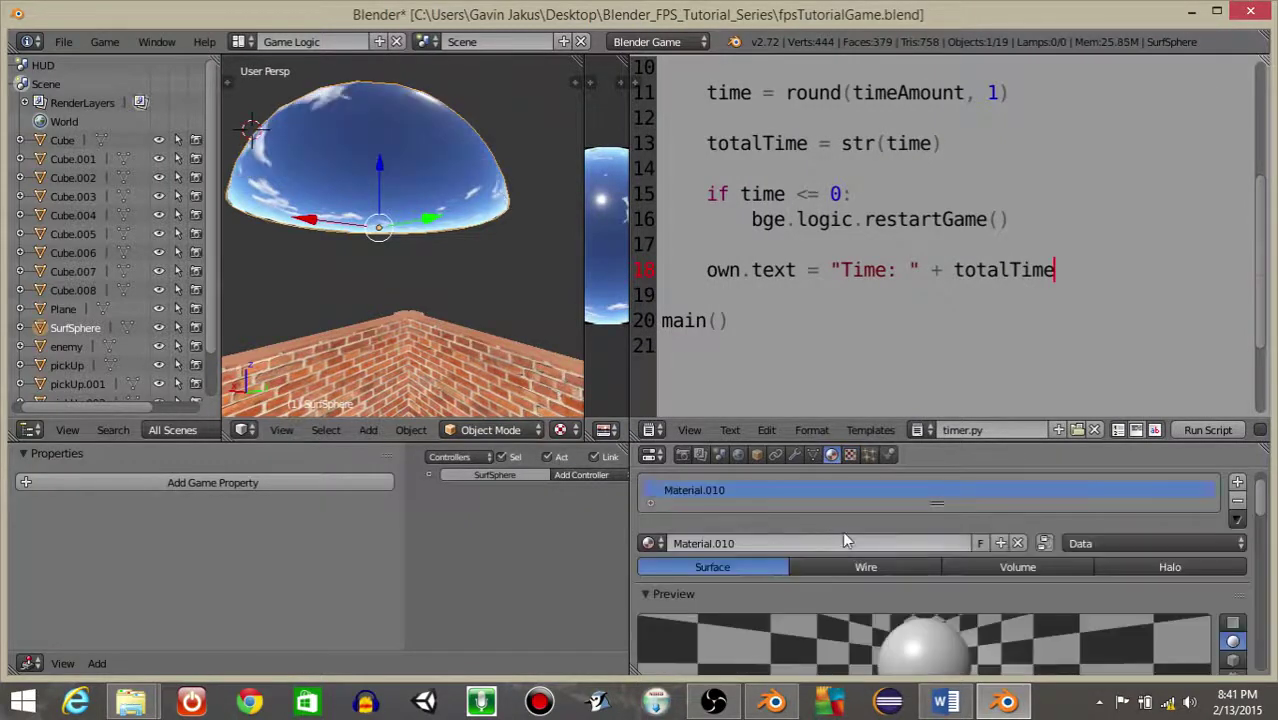
Add a new image texture to the dome's material and assign blenderSkydome.jpg to it.
left_click(850, 455)
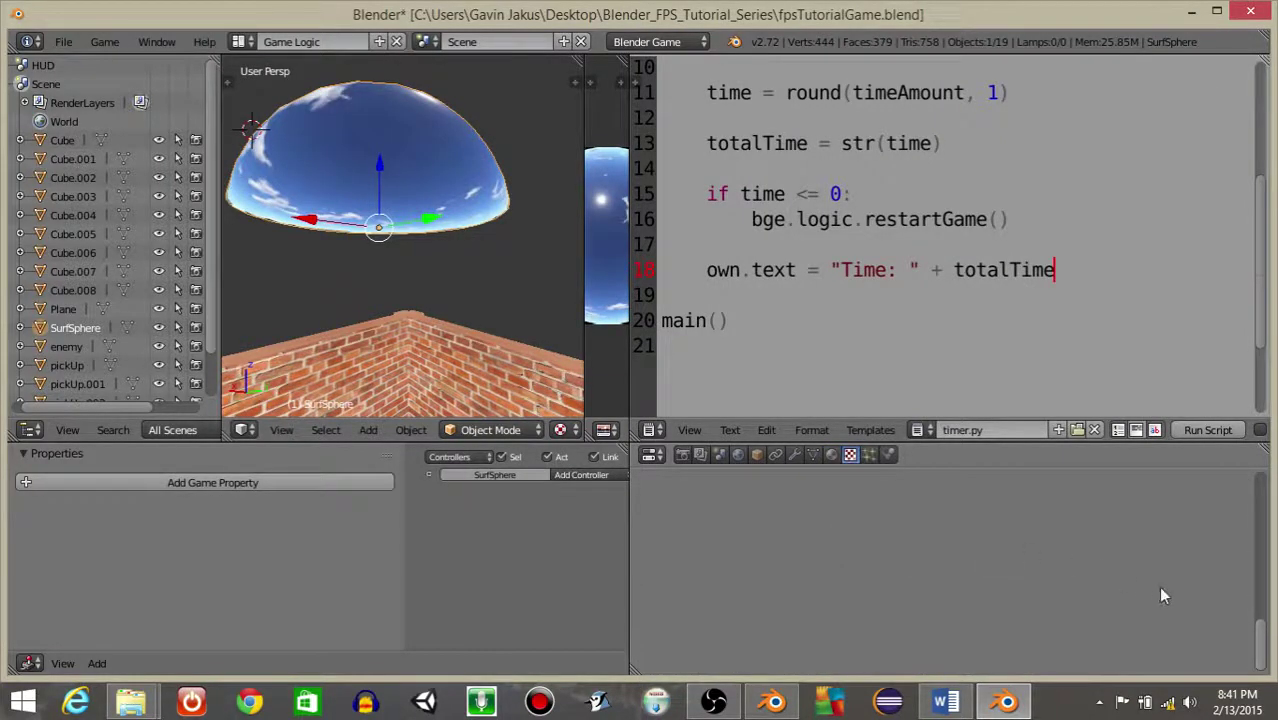
left_click_drag(1261, 642, 1264, 502)
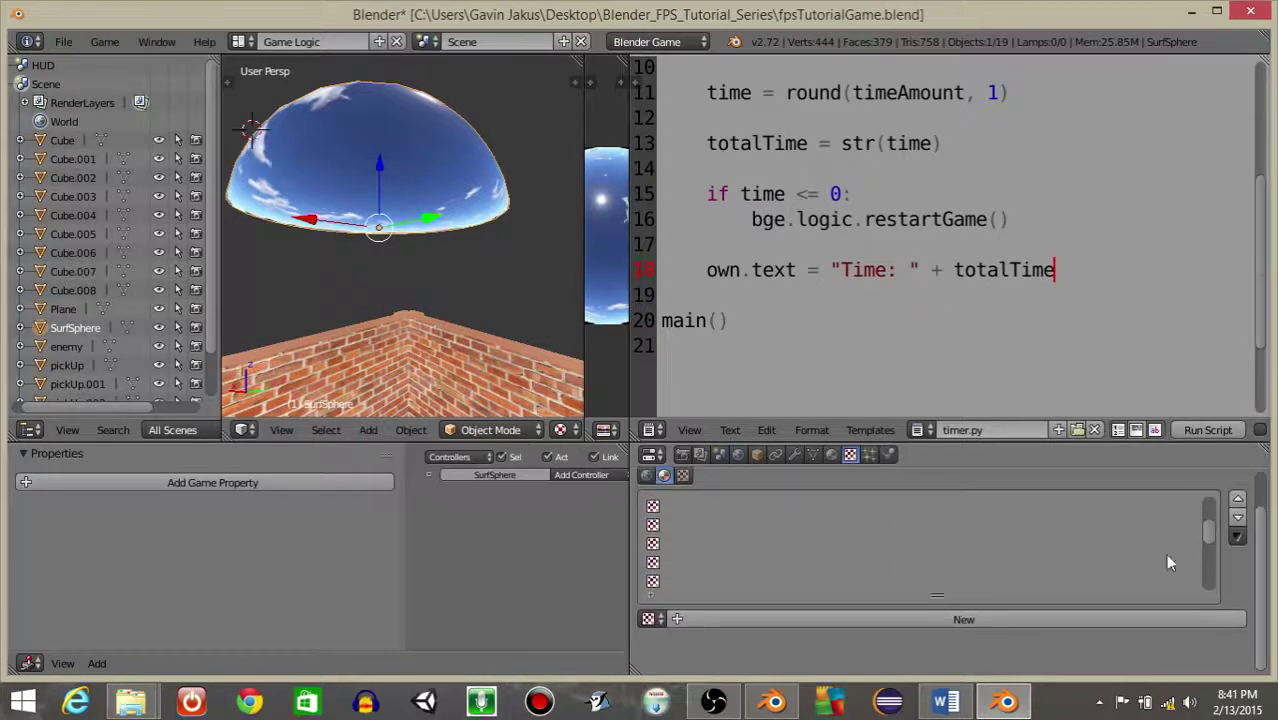
left_click(997, 623)
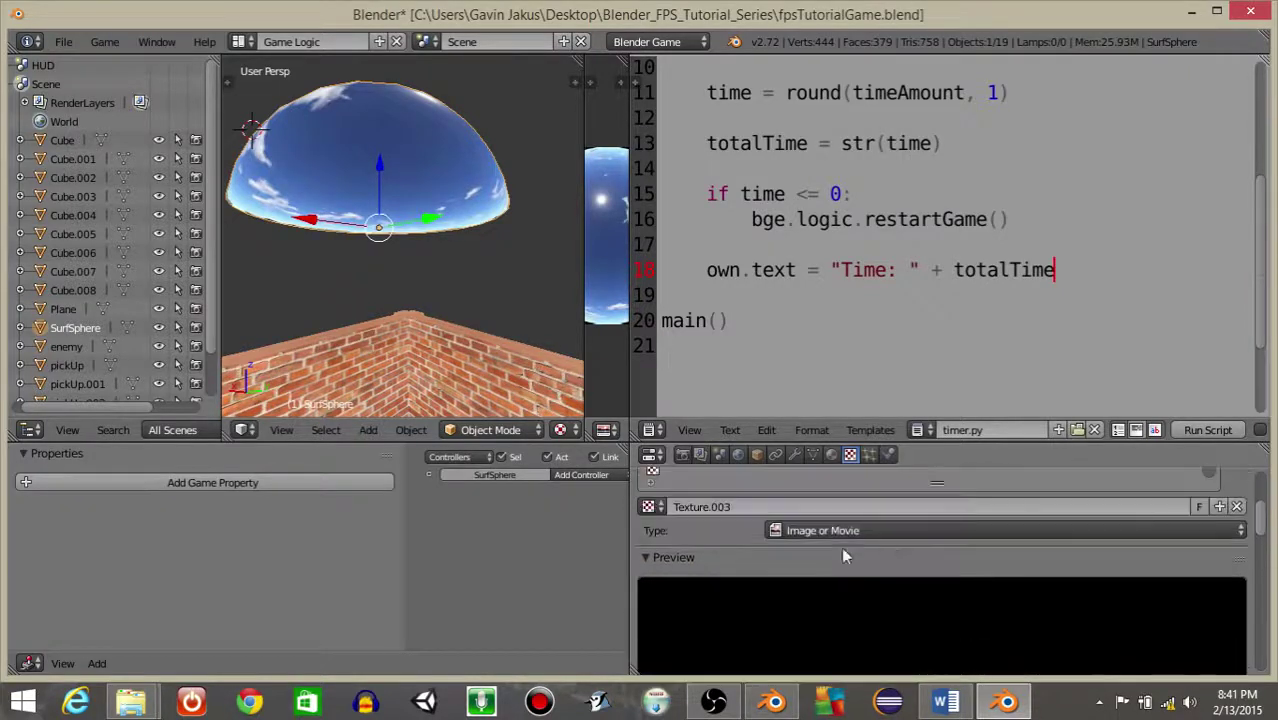
scroll(1032, 541, "down", 5)
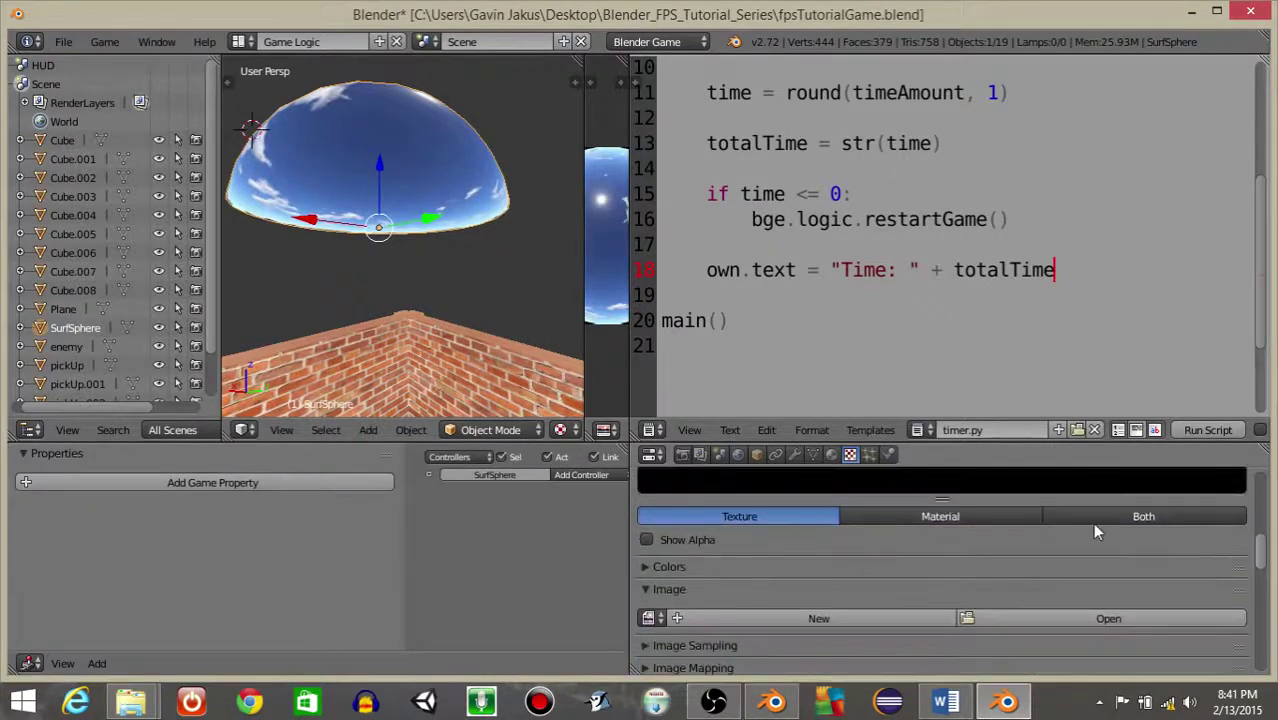
scroll(860, 550, "down", 3)
left_click(651, 505)
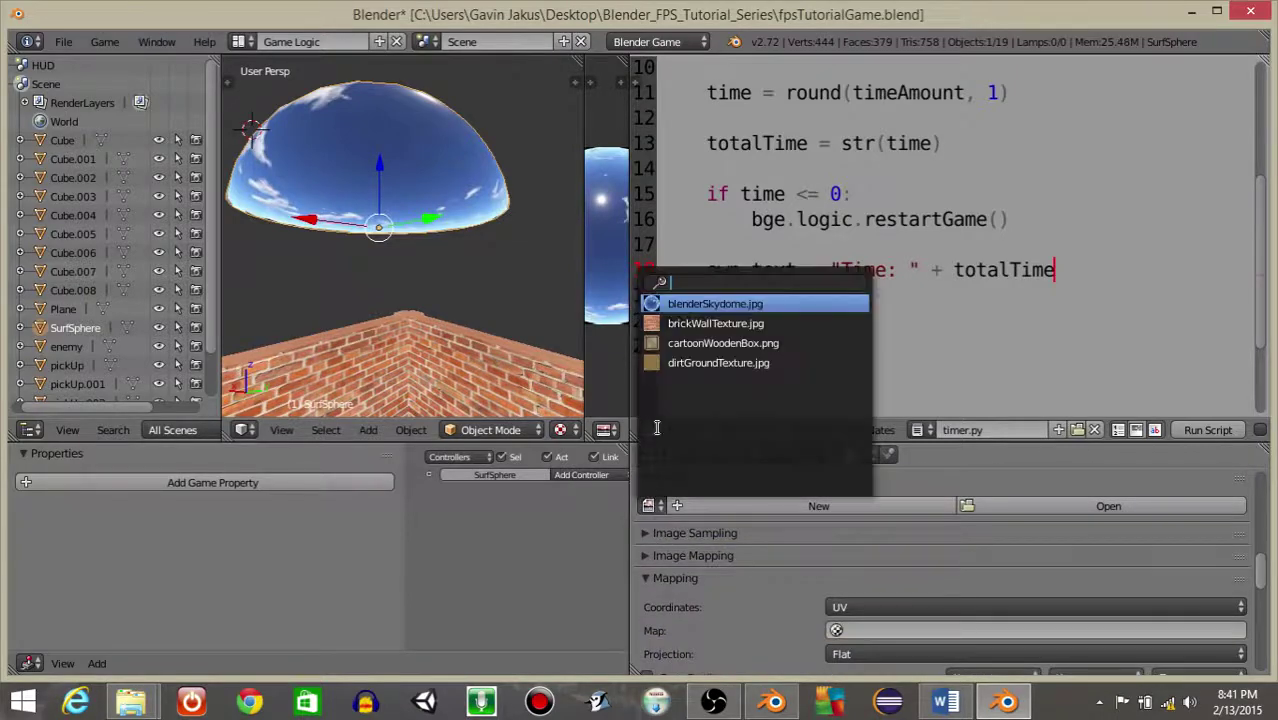
left_click(728, 297)
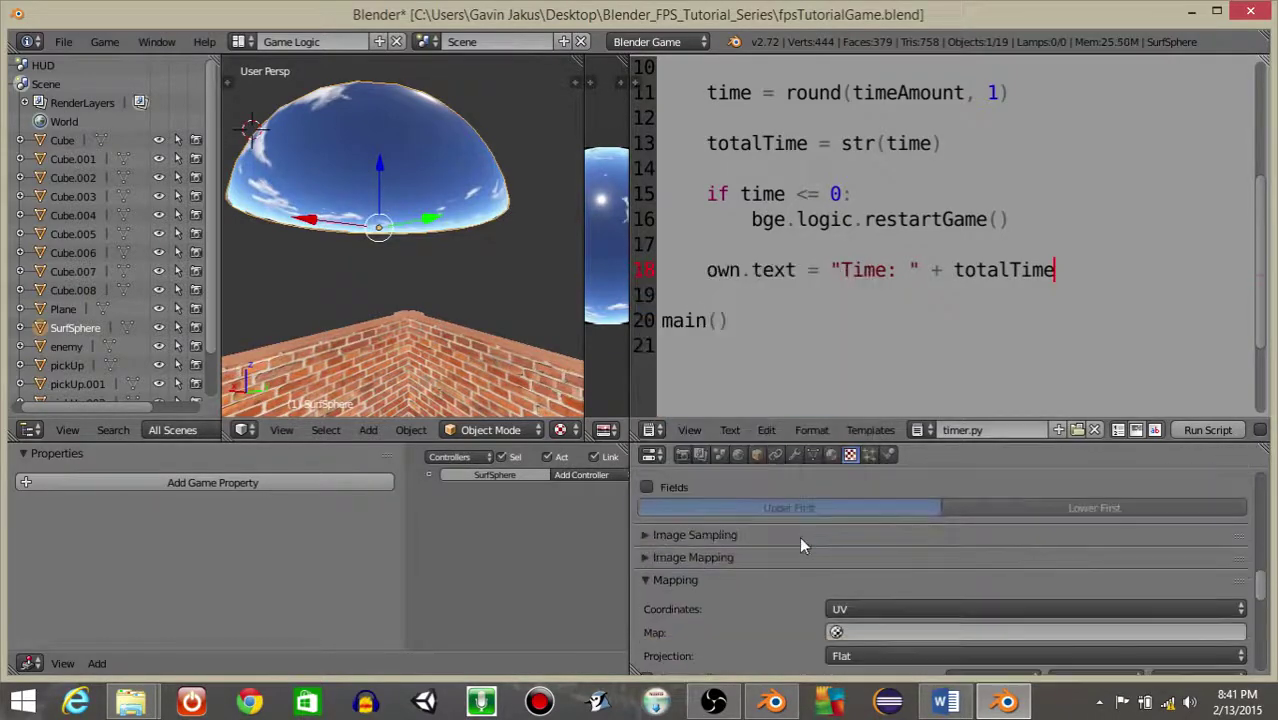
scroll(799, 536, "down", 3)
Run the game briefly with the dome in view to check its sky texture, and stop it.
middle_click_drag(487, 327, 466, 239)
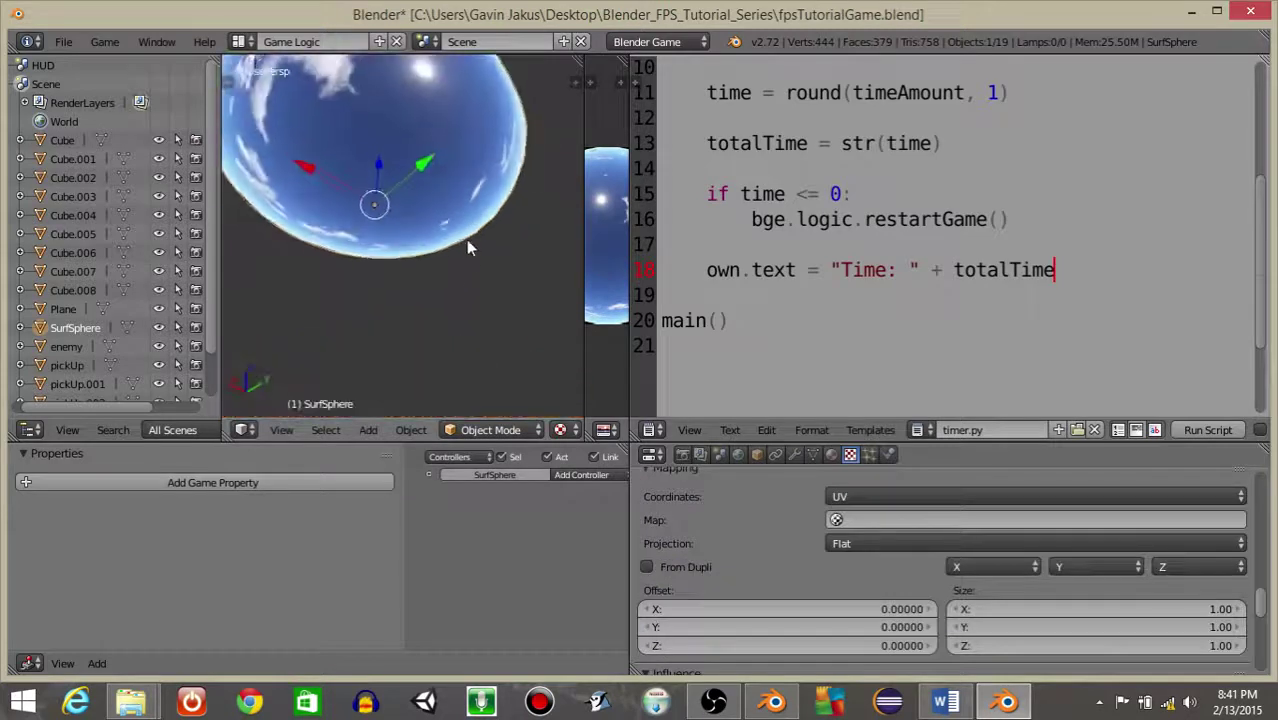
key("p")
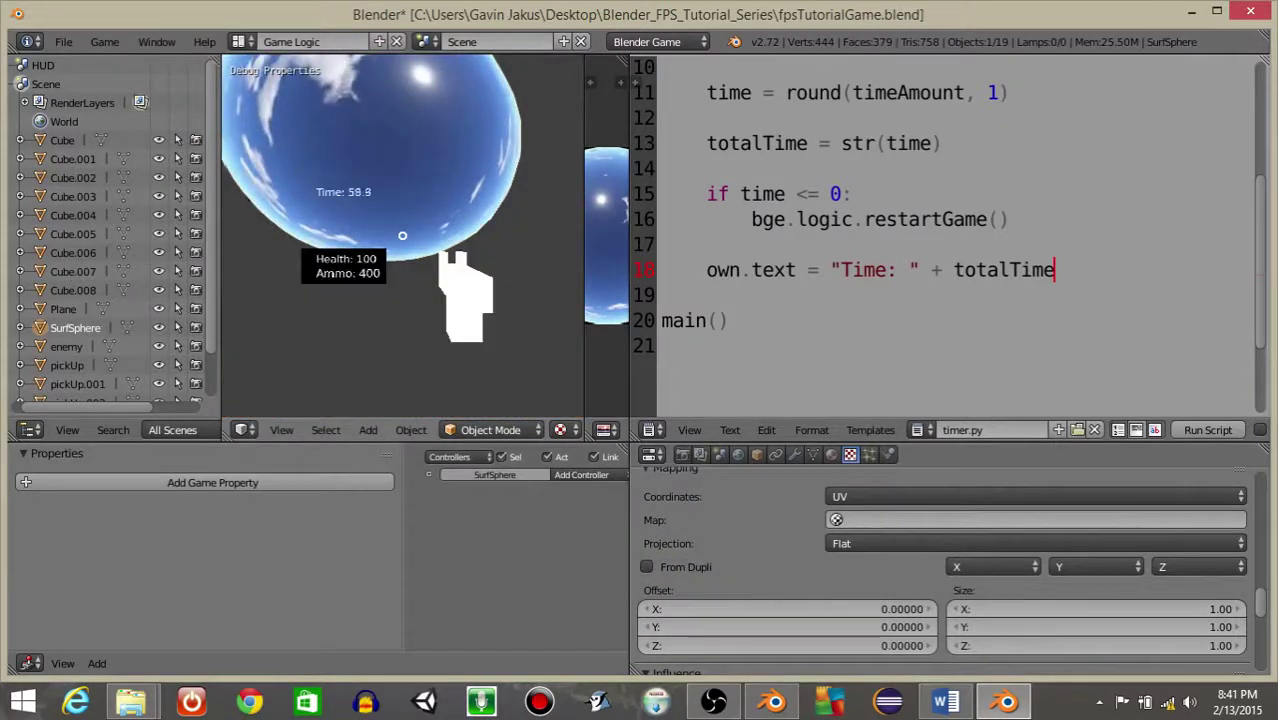
key("Escape")
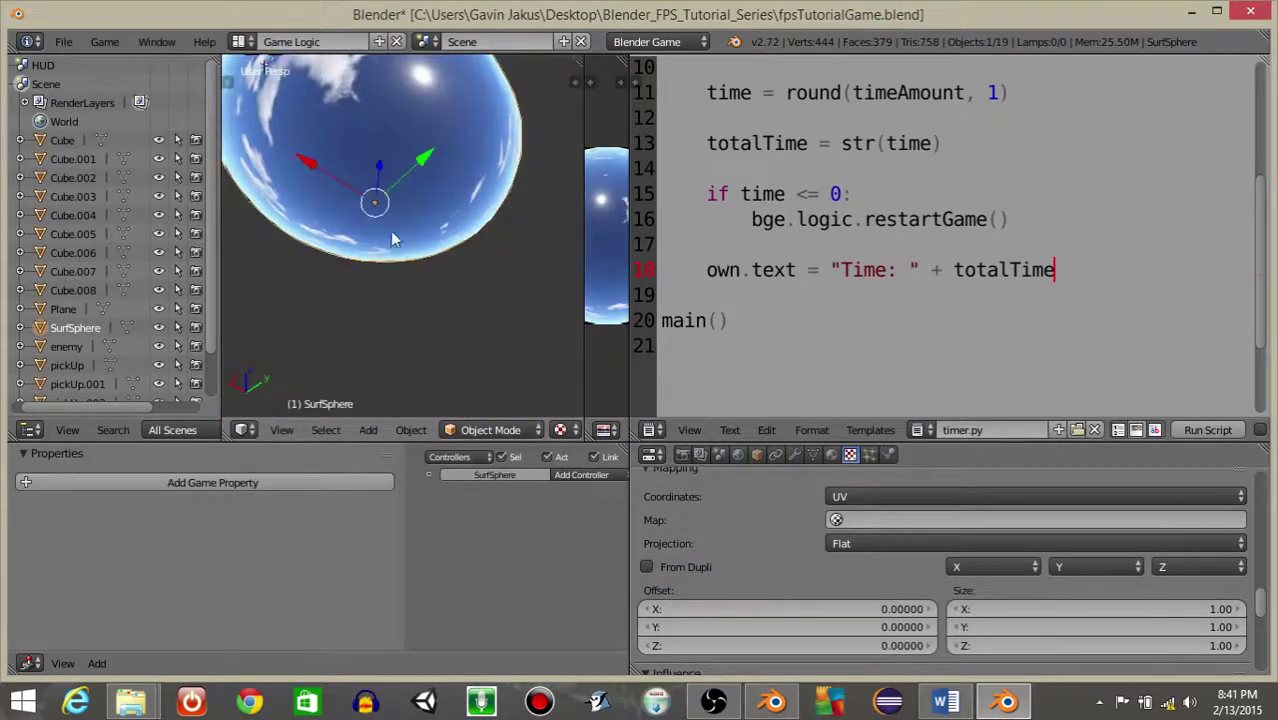
Join the image editor area into the 3D view and enlarge the 3D view in width and height.
right_click(585, 220)
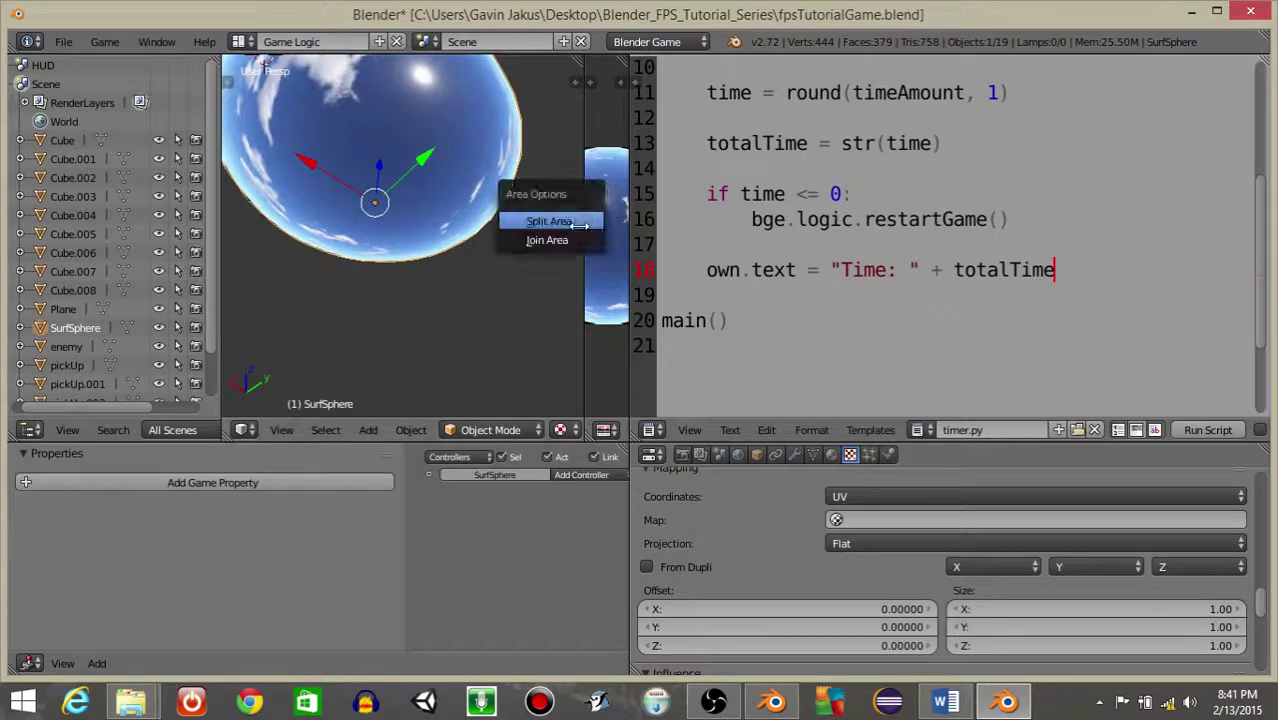
left_click(568, 239)
left_click(611, 247)
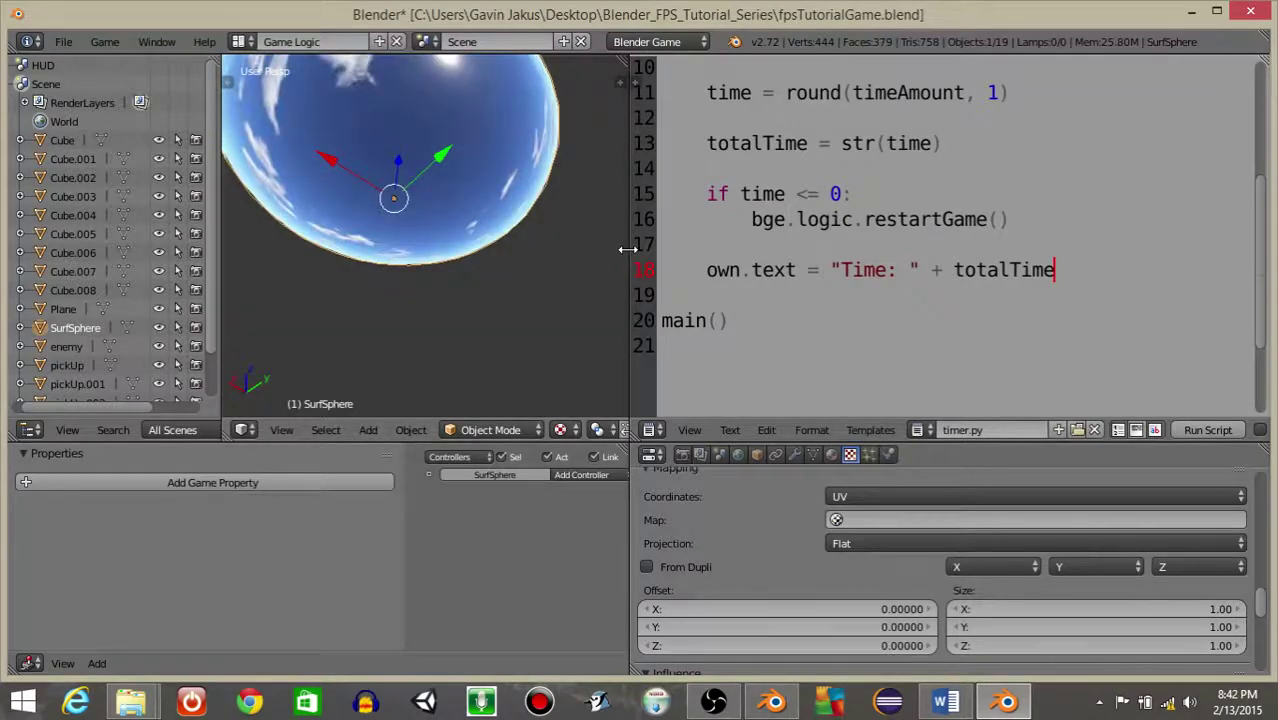
left_click_drag(628, 249, 995, 262)
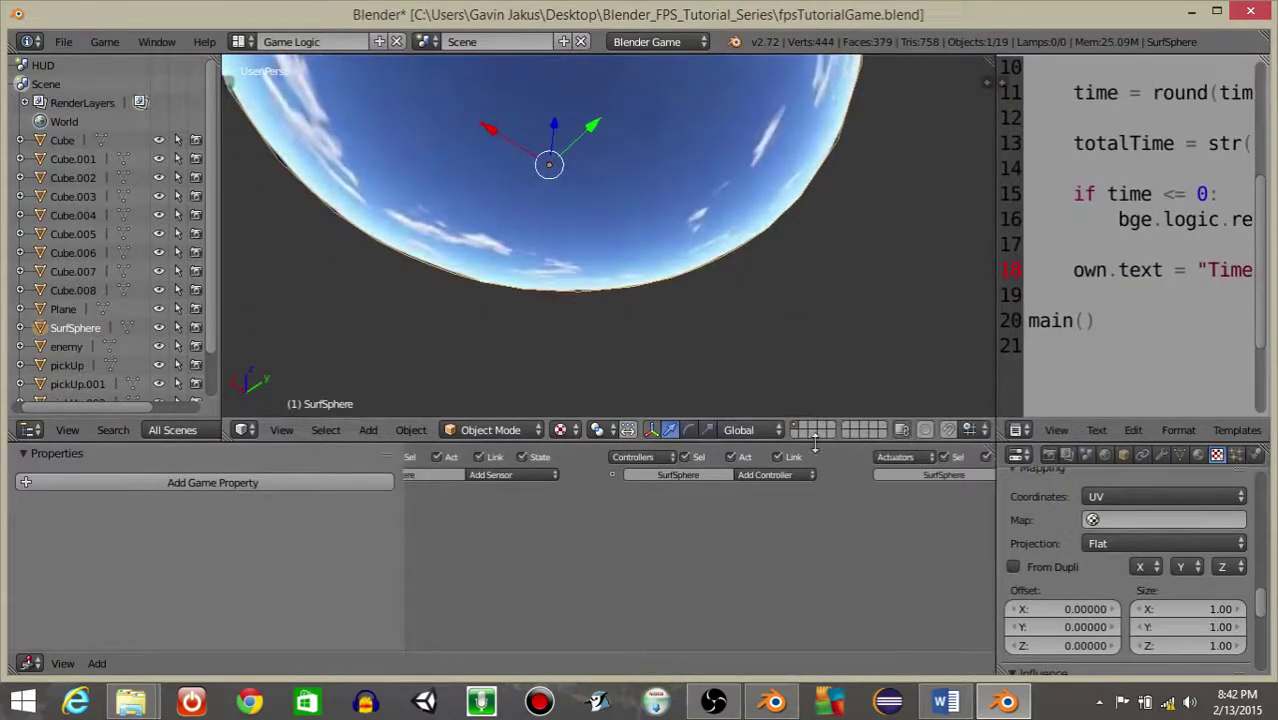
left_click_drag(815, 441, 810, 577)
Scale the sky dome by a factor of 20 from the top view, around the brick-walled arena.
scroll(723, 274, "down", 7)
middle_click_drag(723, 274, 656, 413)
scroll(656, 413, "down", 2)
middle_click_drag(650, 290, 621, 413)
key("KP_7")
scroll(621, 413, "down", 4)
scroll(553, 463, "down", 3)
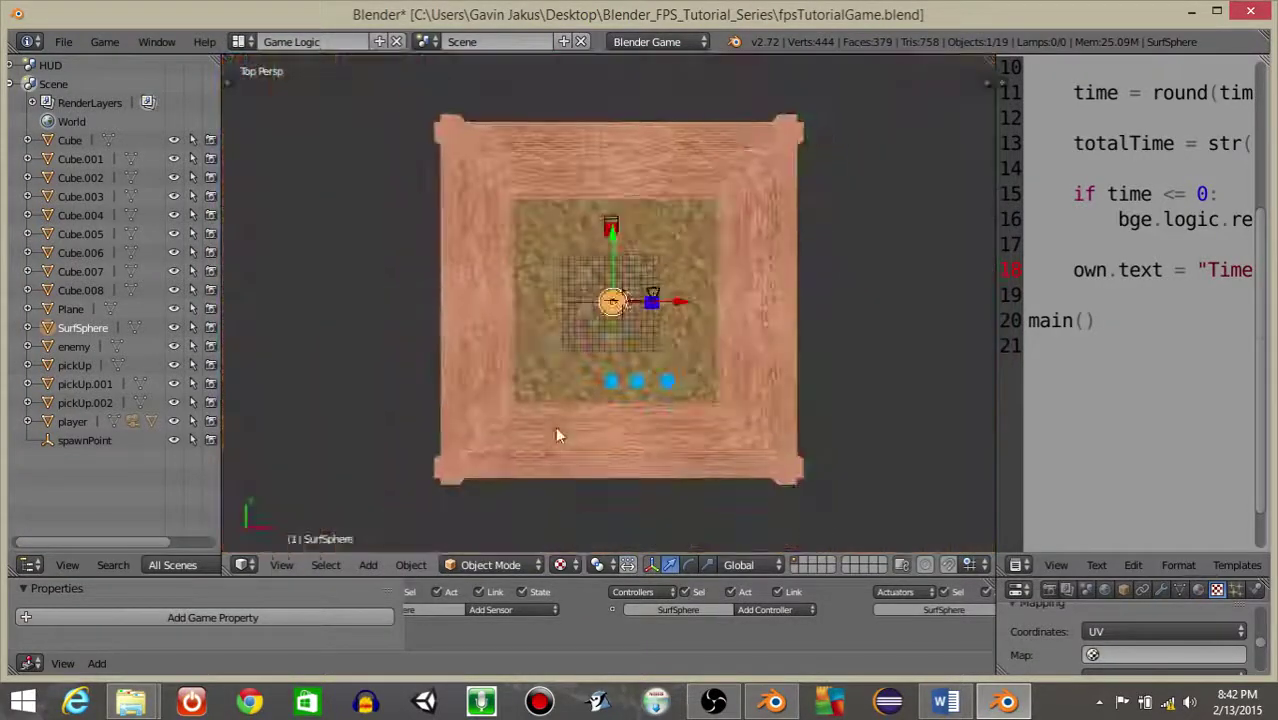
key("s")
key("2")
key("0")
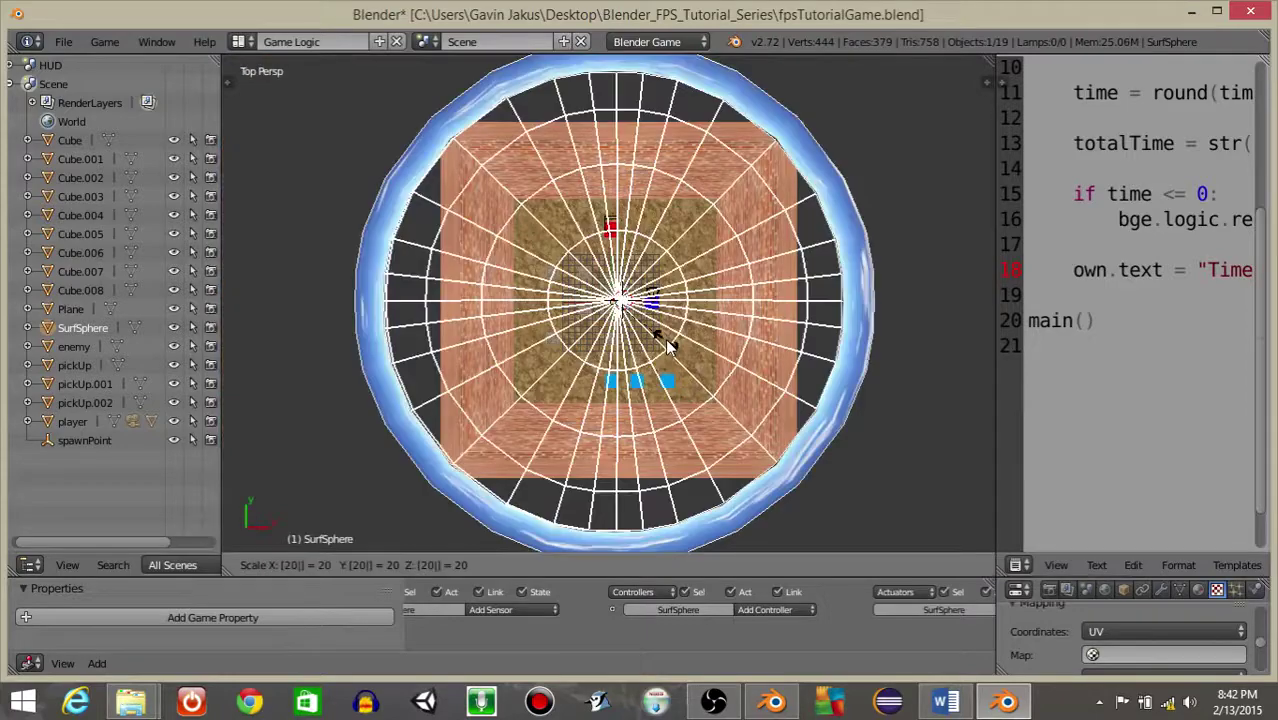
key("Return")
Try scaling the sky dome down to a smaller size inside the brick arena, and undo that scaling.
middle_click_drag(669, 346, 675, 136)
scroll(565, 291, "down", 6)
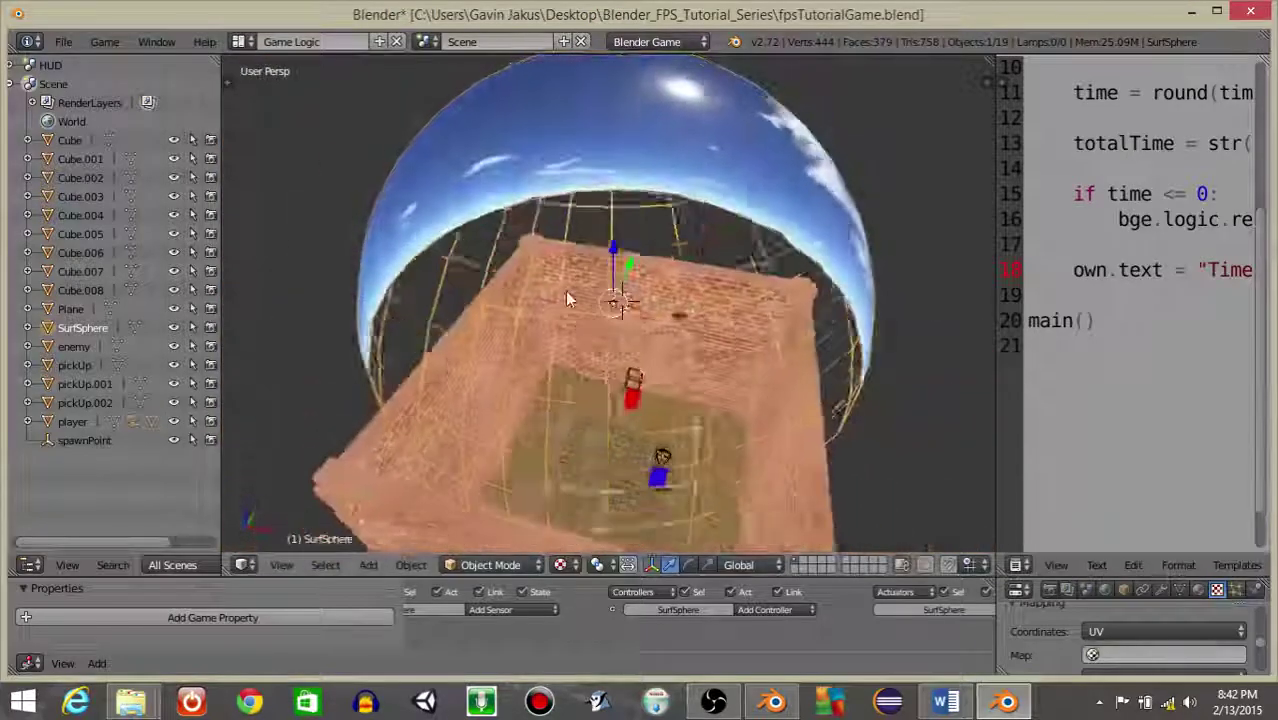
key("s")
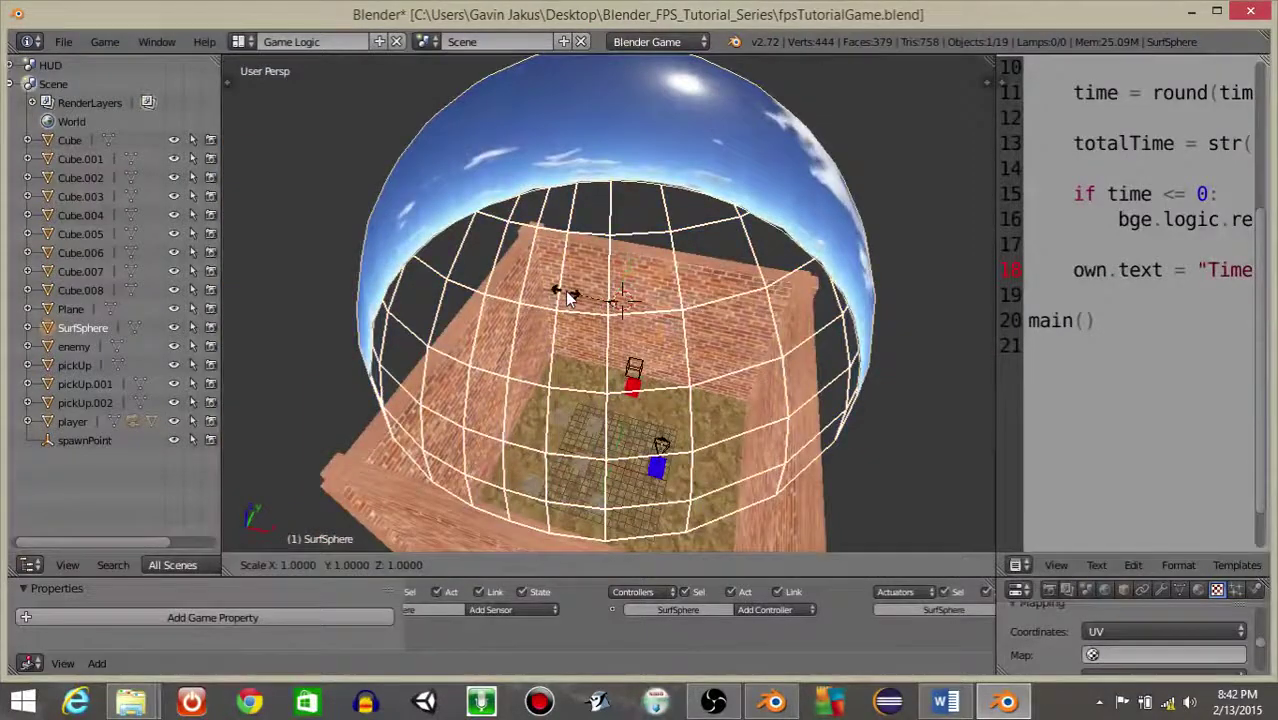
left_click(603, 318)
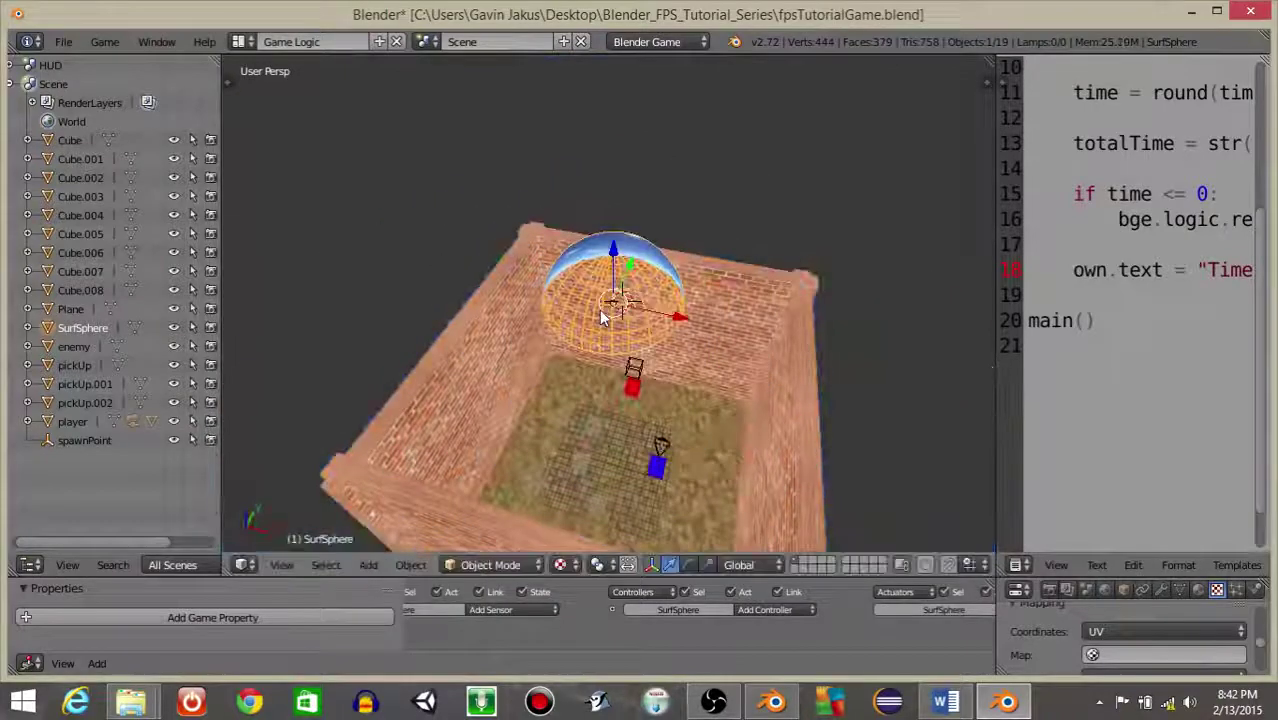
key("ctrl+z")
Run the game from the player's camera view to check the sky dome above the brick walls, and stop it.
mouse_move(753, 395)
middle_mouse_down()
mouse_move(836, 437)
mouse_move(733, 400)
middle_mouse_up()
key("KP_0")
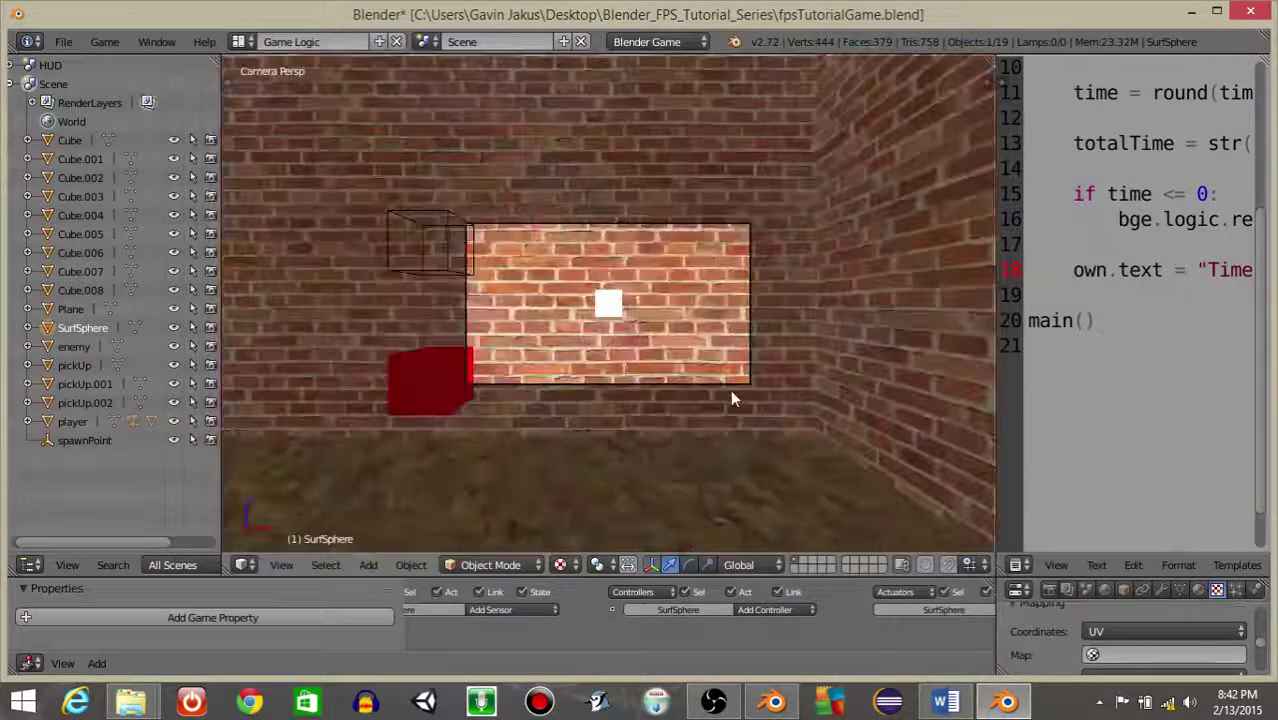
key("p")
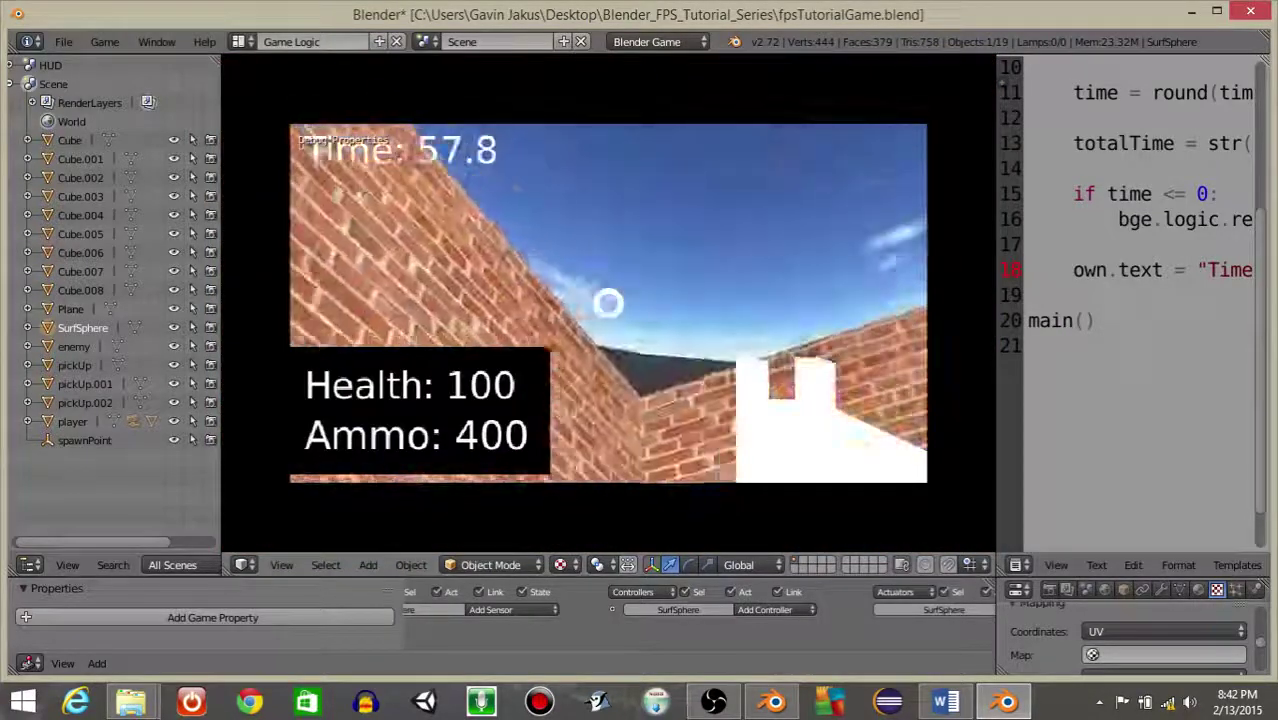
key("Escape")
Run the game again from the camera view and walk the player forward through the arena to collect ammo.
middle_click_drag(813, 275, 702, 312)
scroll(706, 294, "down", 5)
key("KP_Divide")
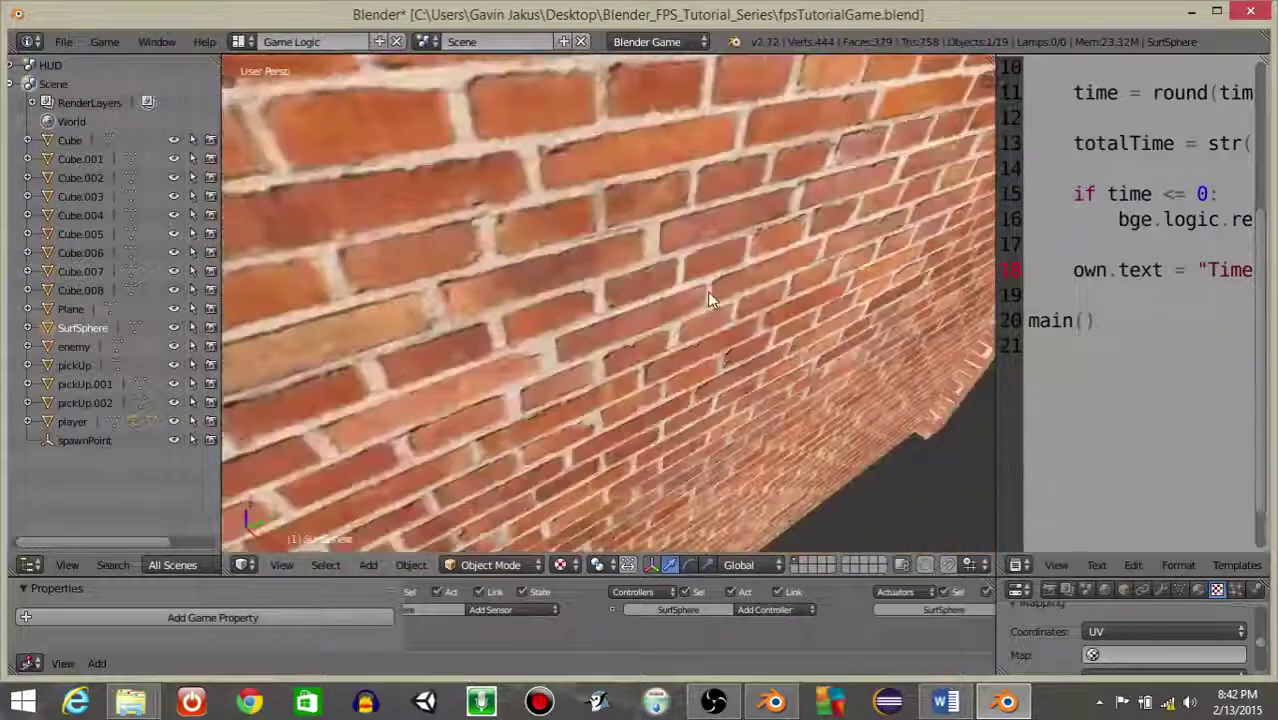
scroll(632, 150, "down", 5)
middle_click_drag(597, 155, 603, 208)
key("KP_0")
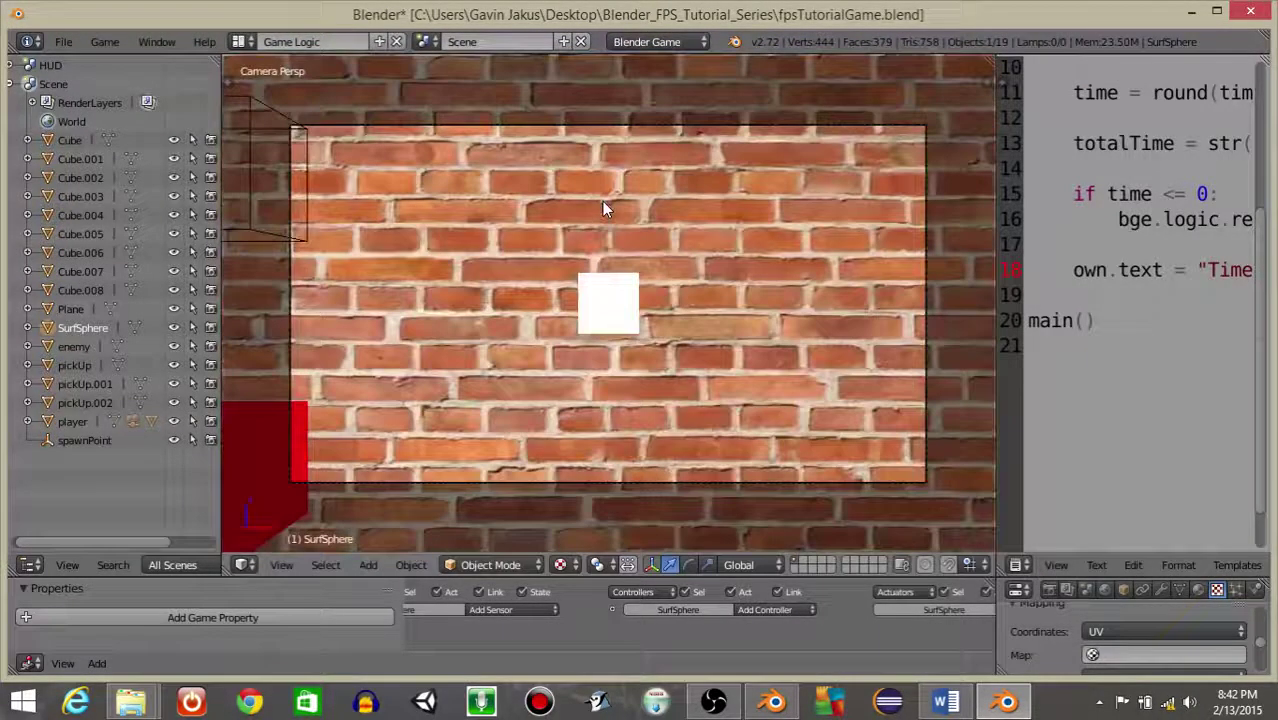
key("p")
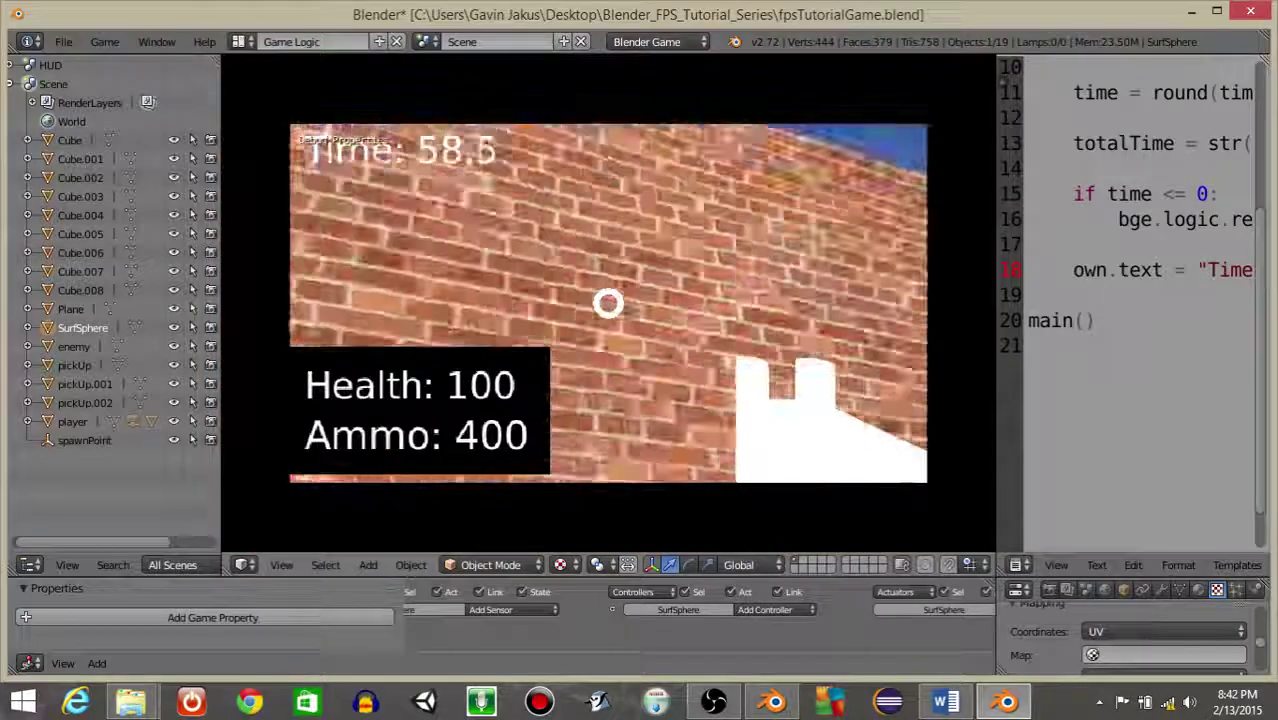
key("w")
key("w")
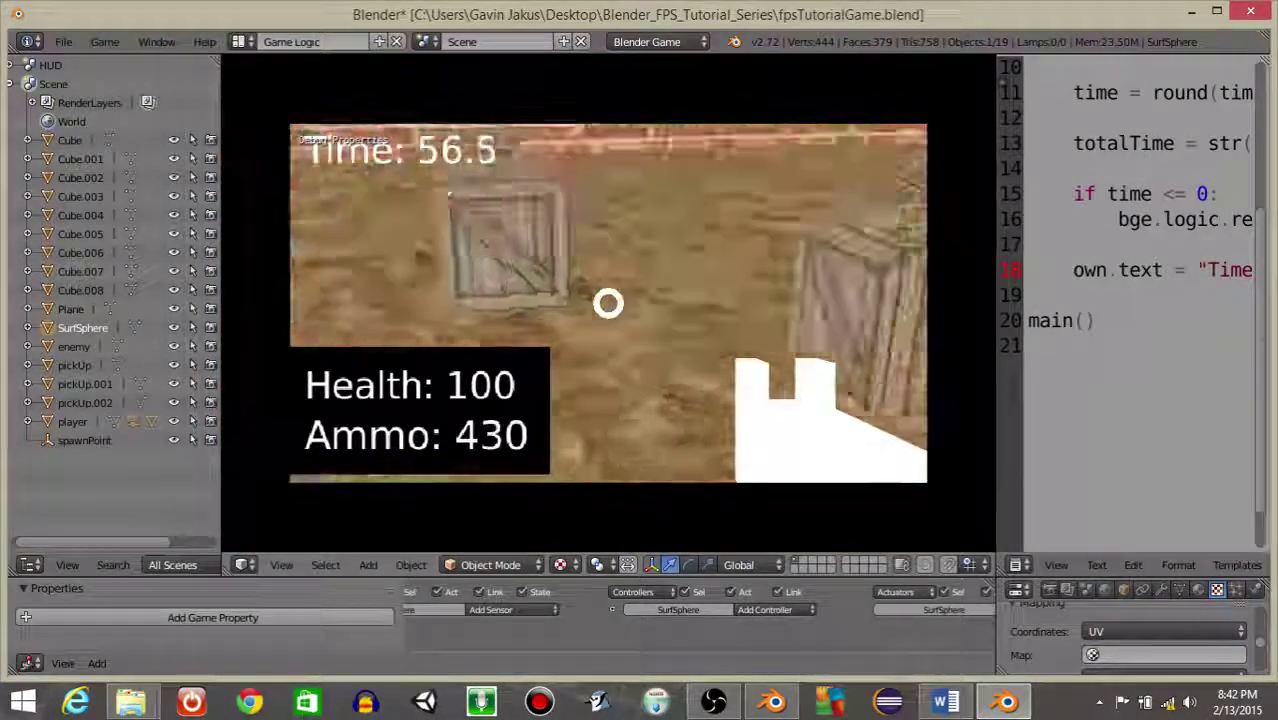
Test aiming and firing the gun at the red enemy around the wooden boxes, and stop the game.
right_click(608, 303)
left_click(608, 303)
left_click(608, 303)
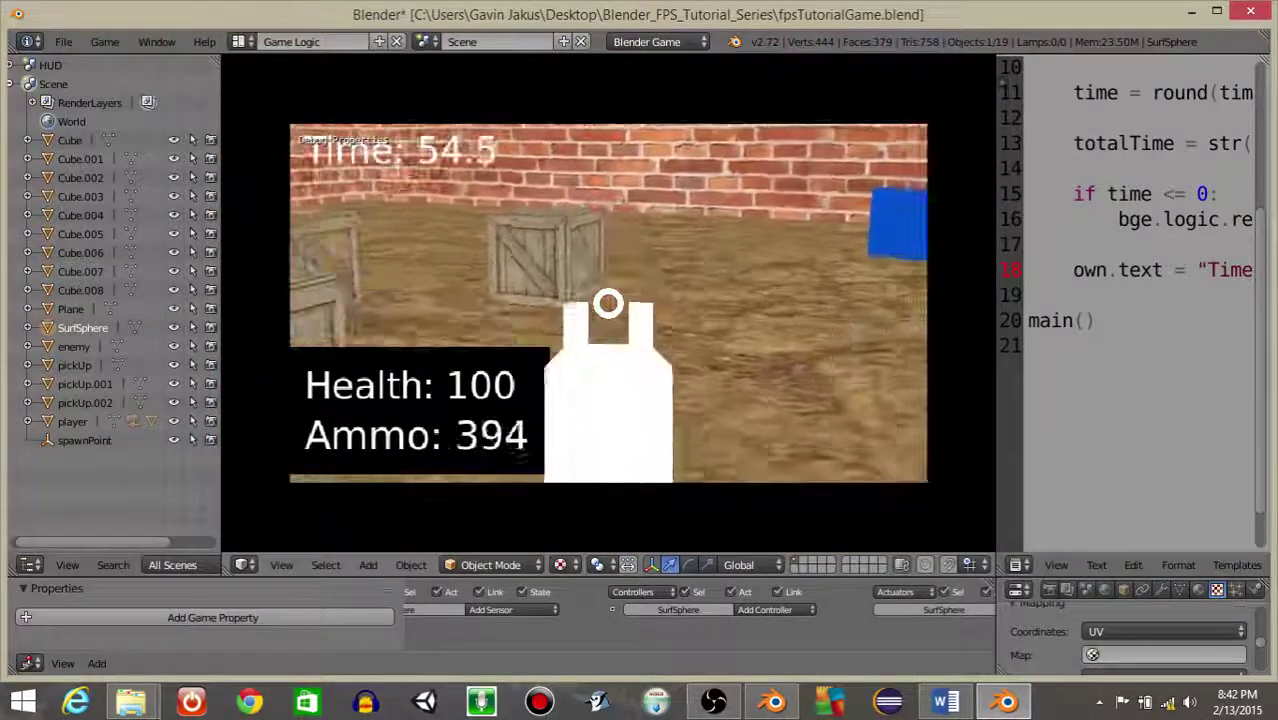
left_click(608, 303)
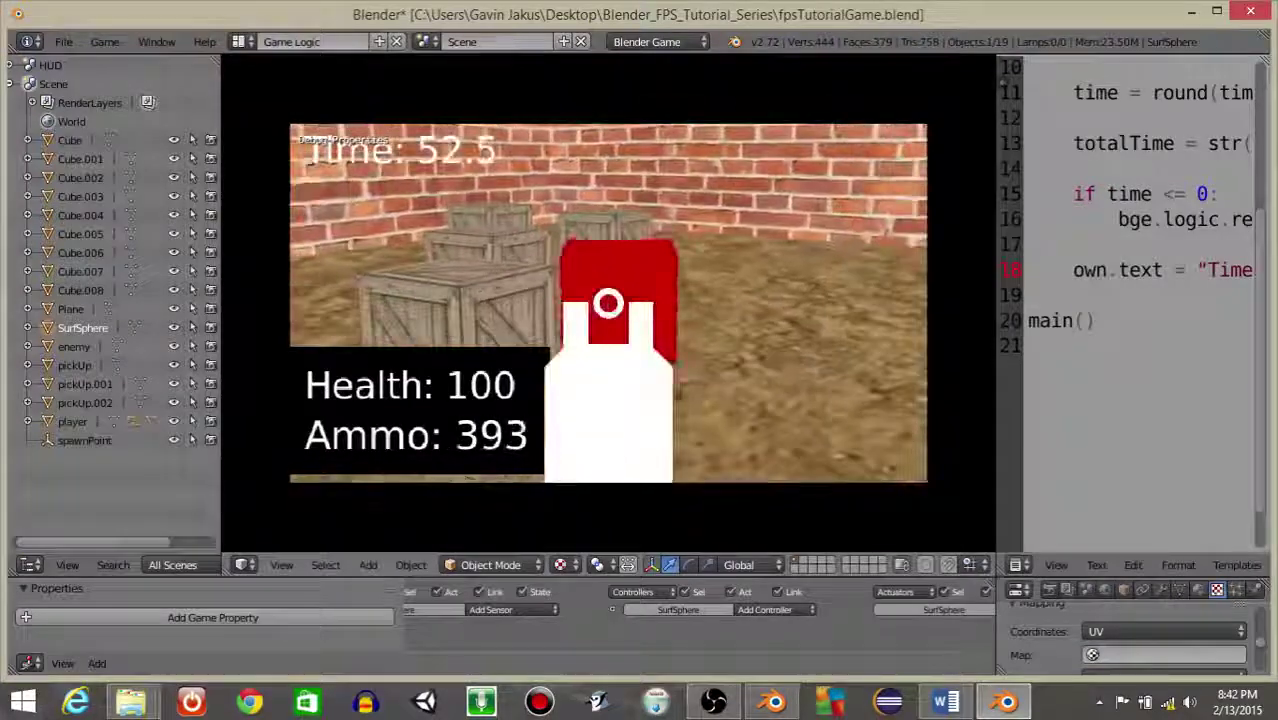
left_click(608, 303)
left_click(608, 303)
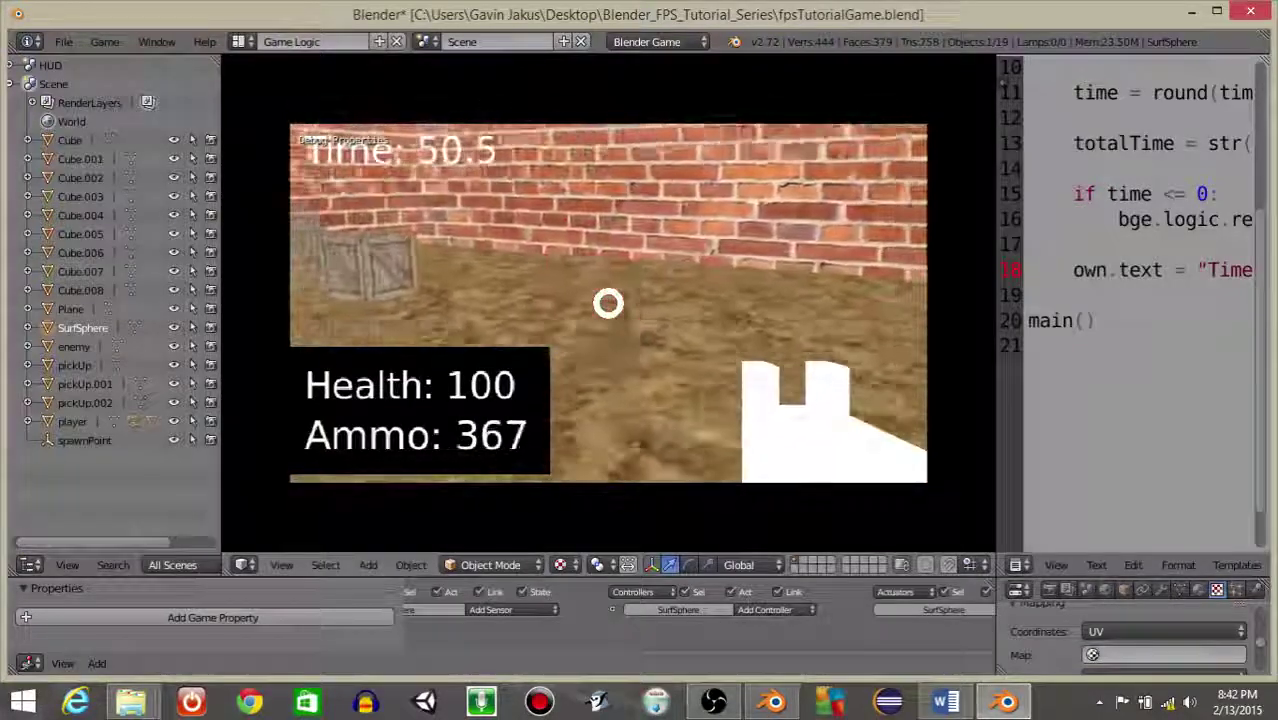
left_click(608, 303)
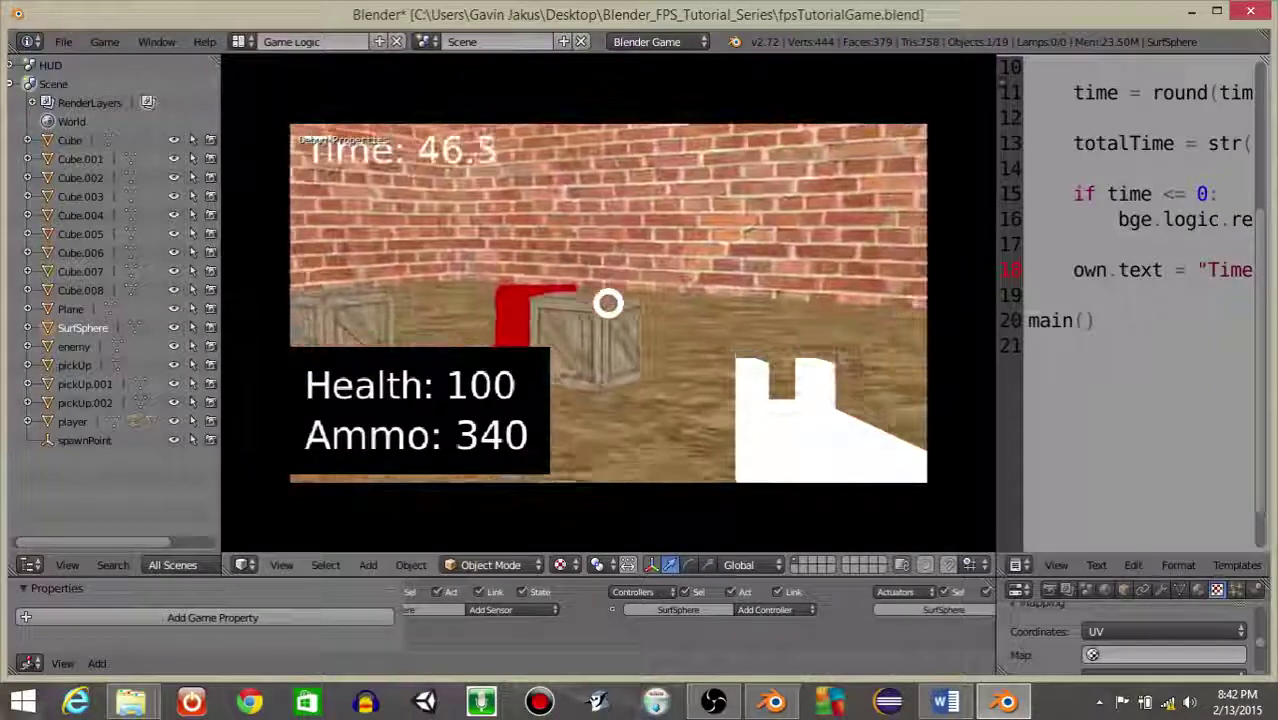
left_click(608, 303)
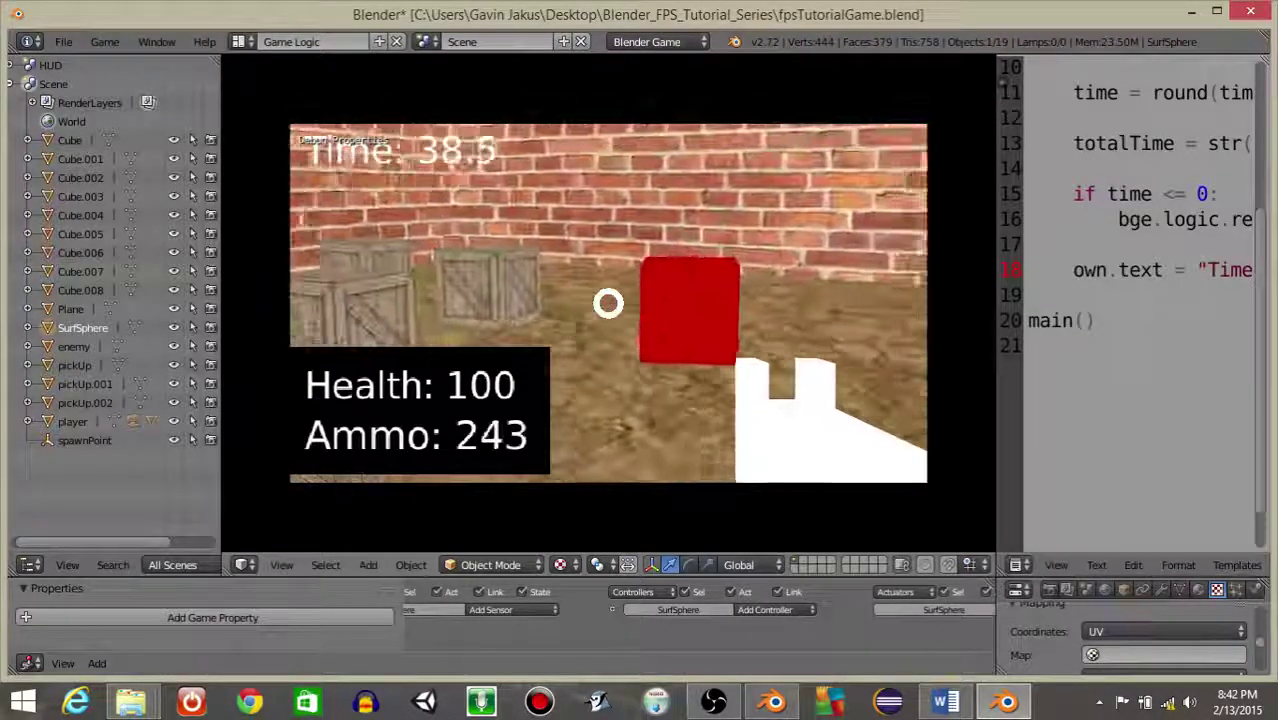
left_click(608, 303)
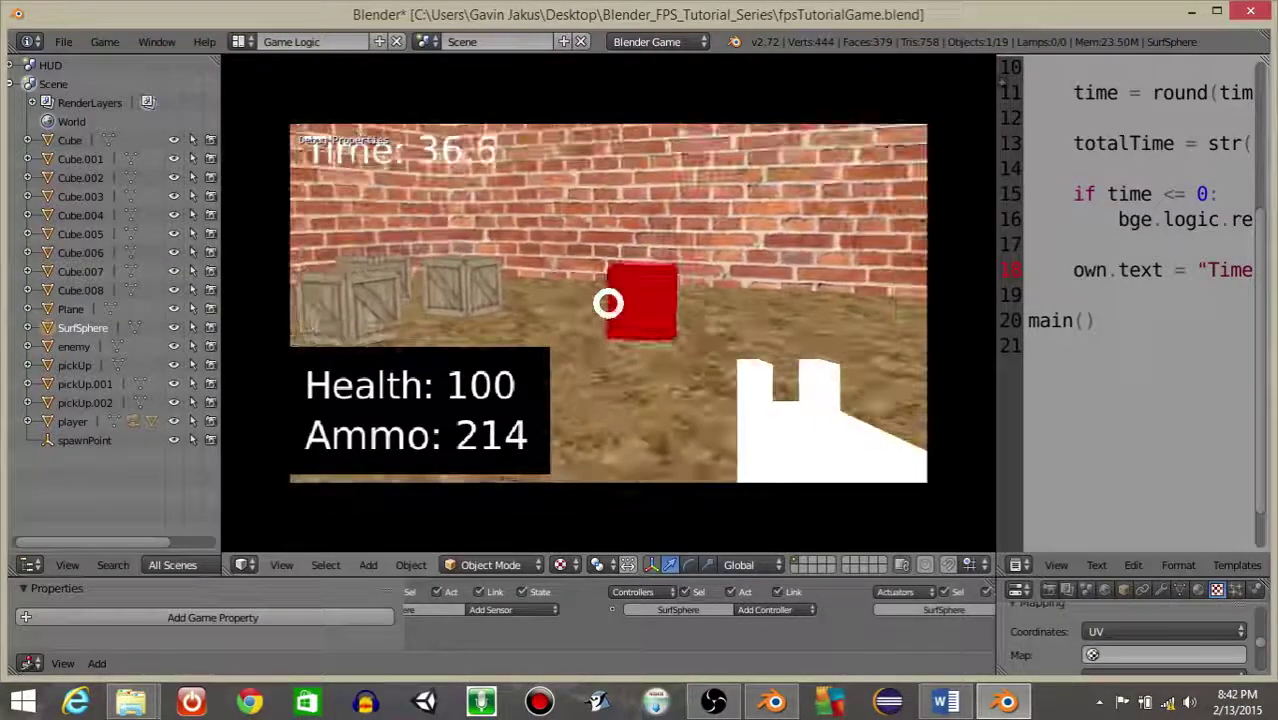
left_click(608, 303)
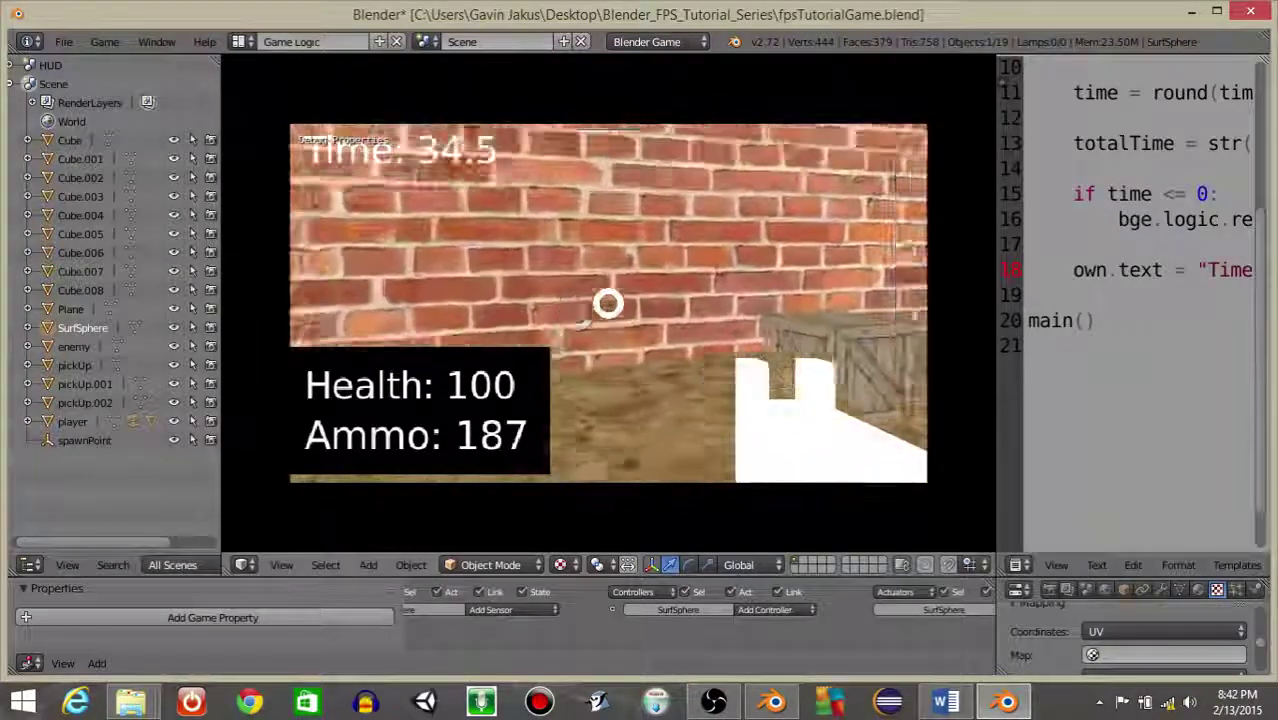
left_click(608, 303)
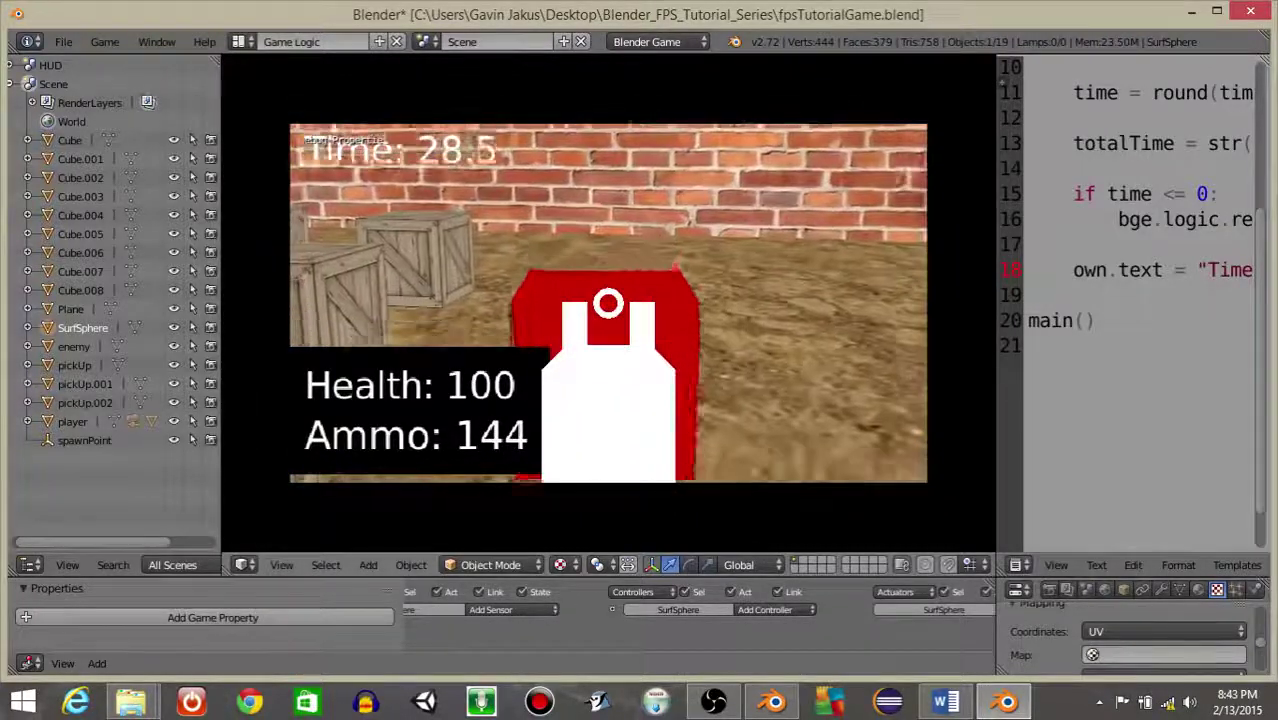
left_click(608, 303)
right_click(608, 303)
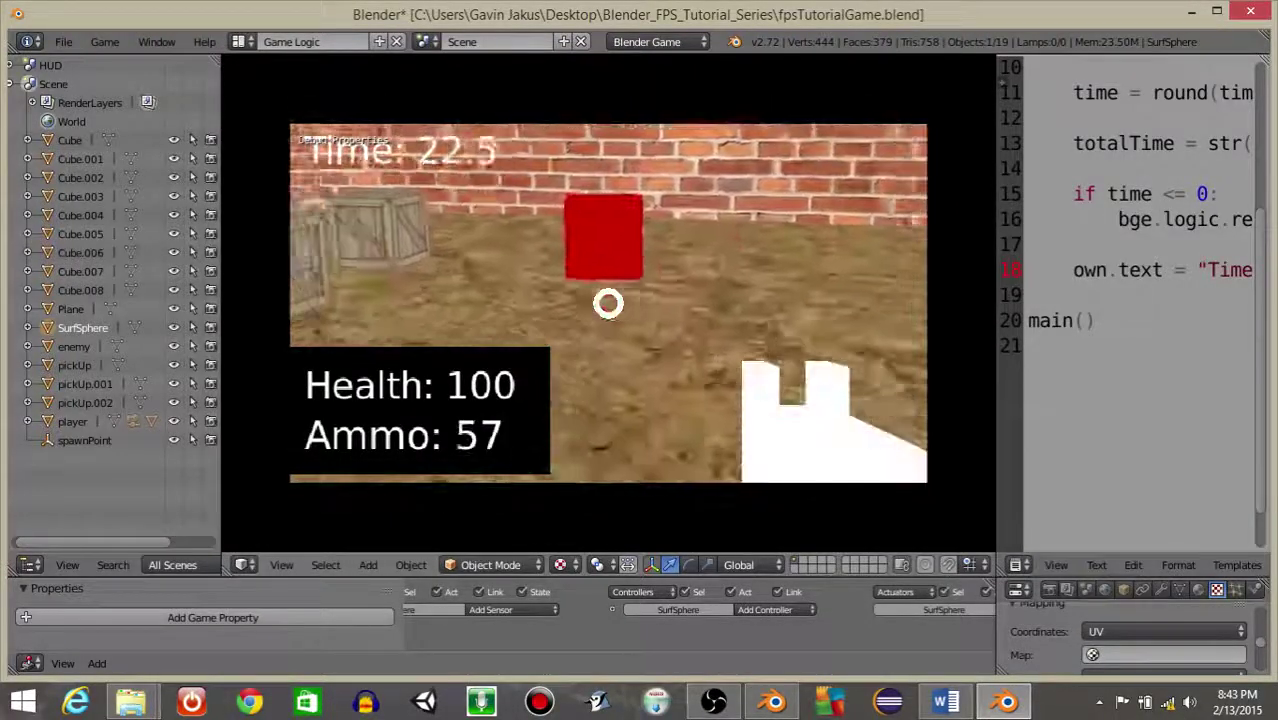
right_click(608, 303)
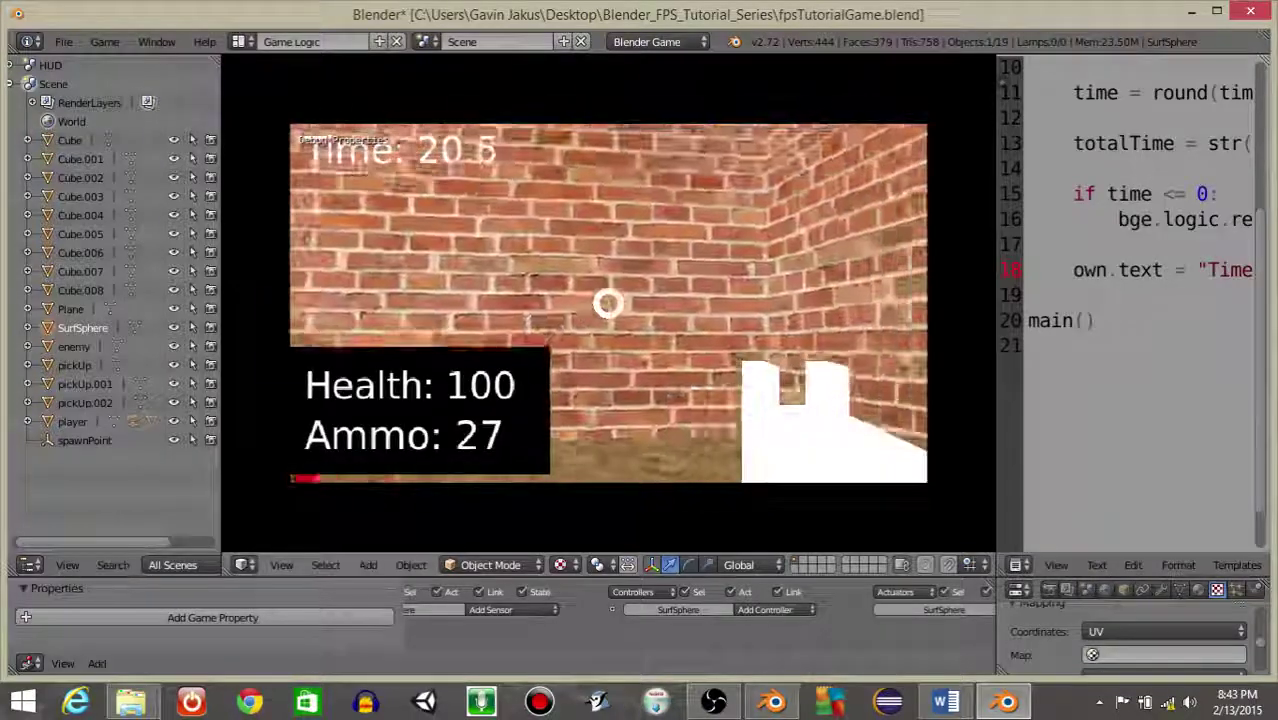
key("Escape")
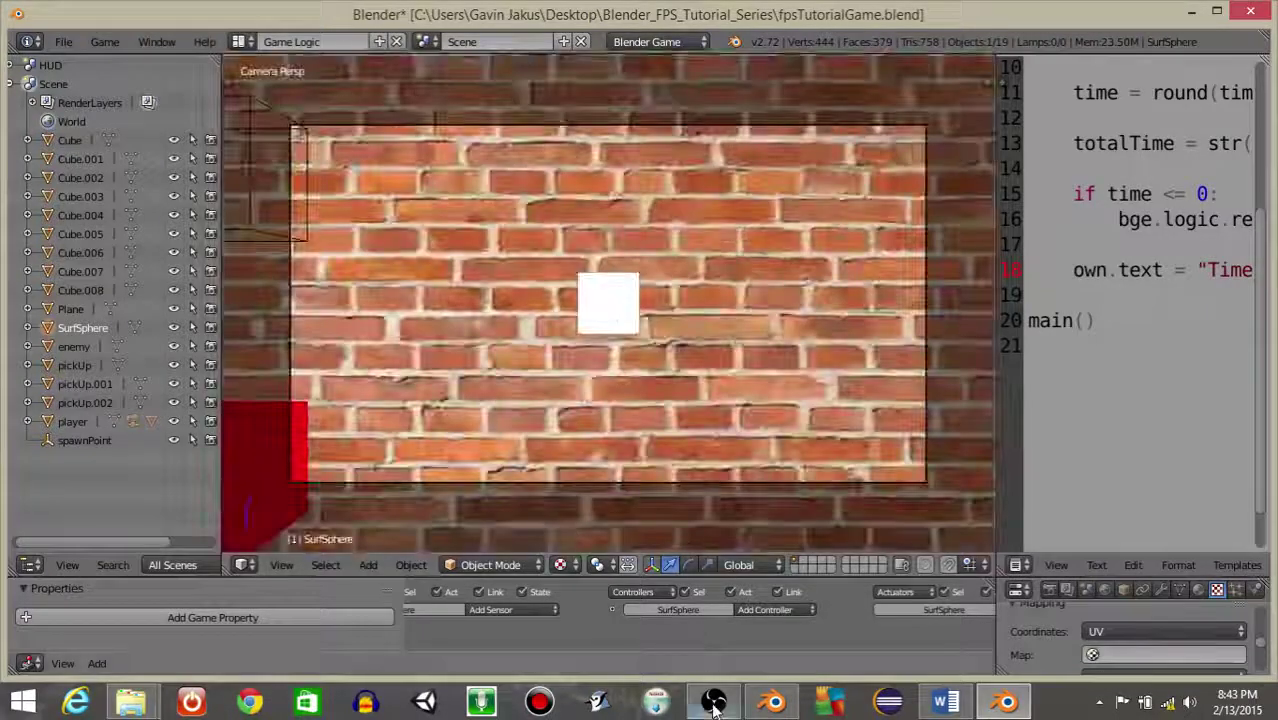